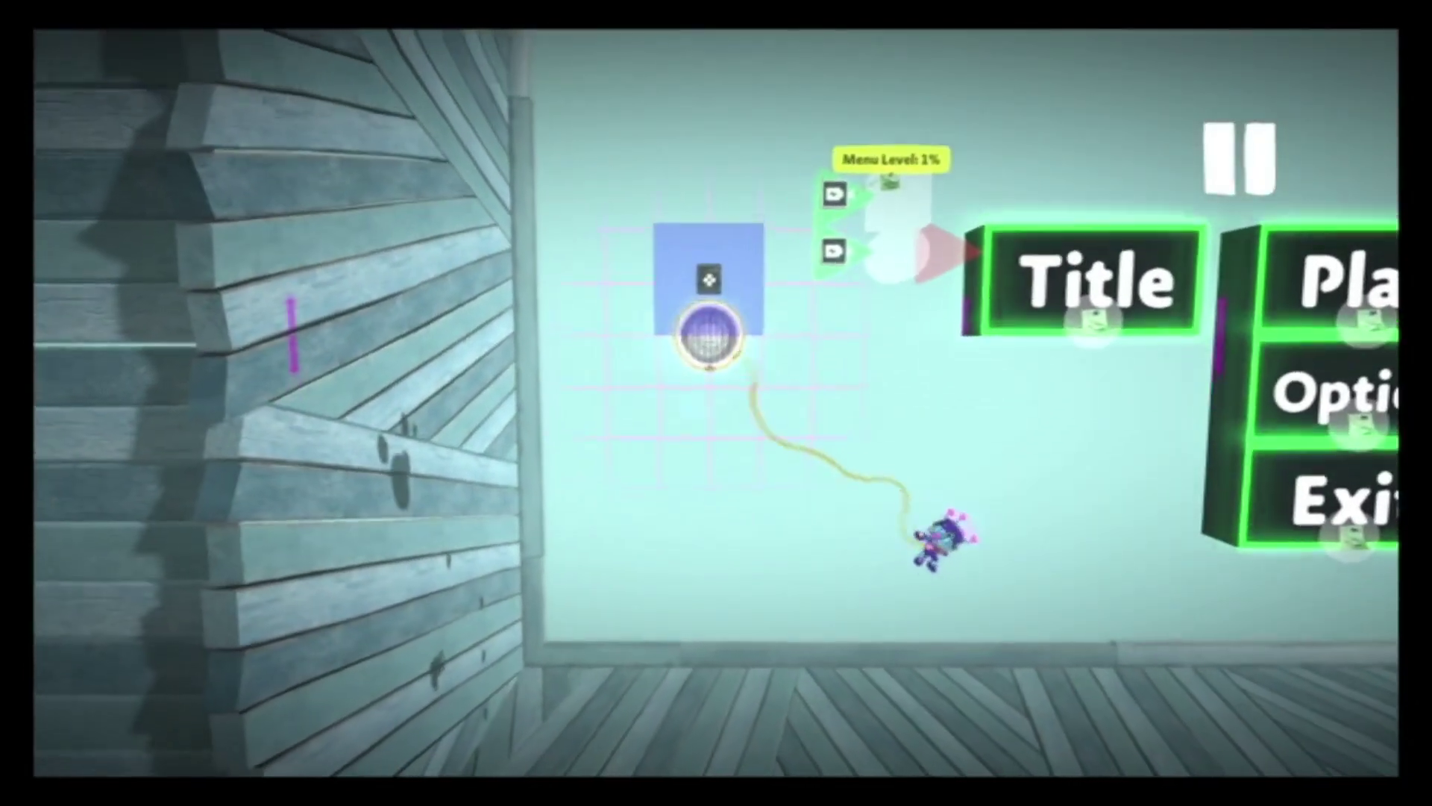
# Step: Open the circuit board of the controller gadget beside the menu-level logic
pyautogui.click(583, 434)
pyautogui.press('Escape')
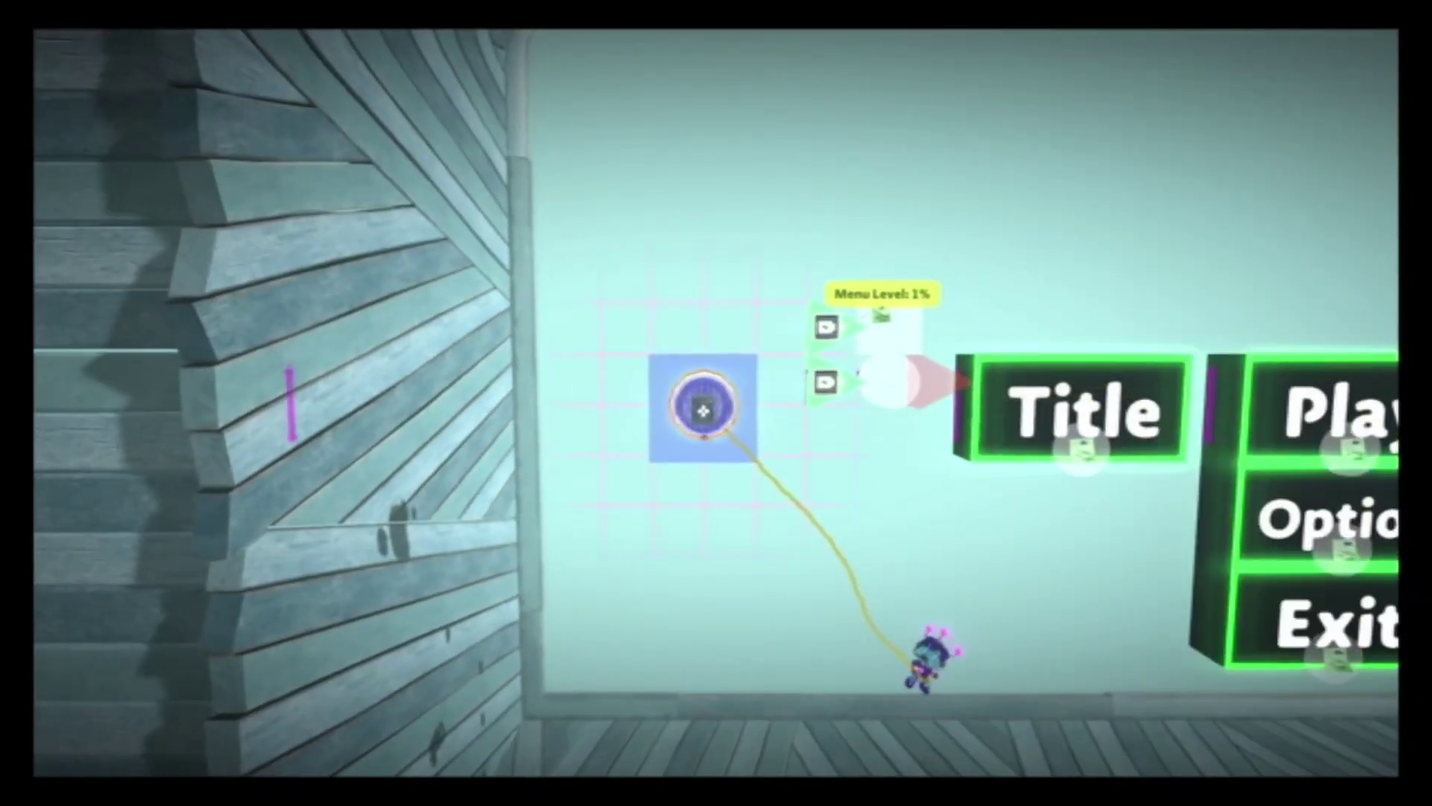
pyautogui.click(709, 411)
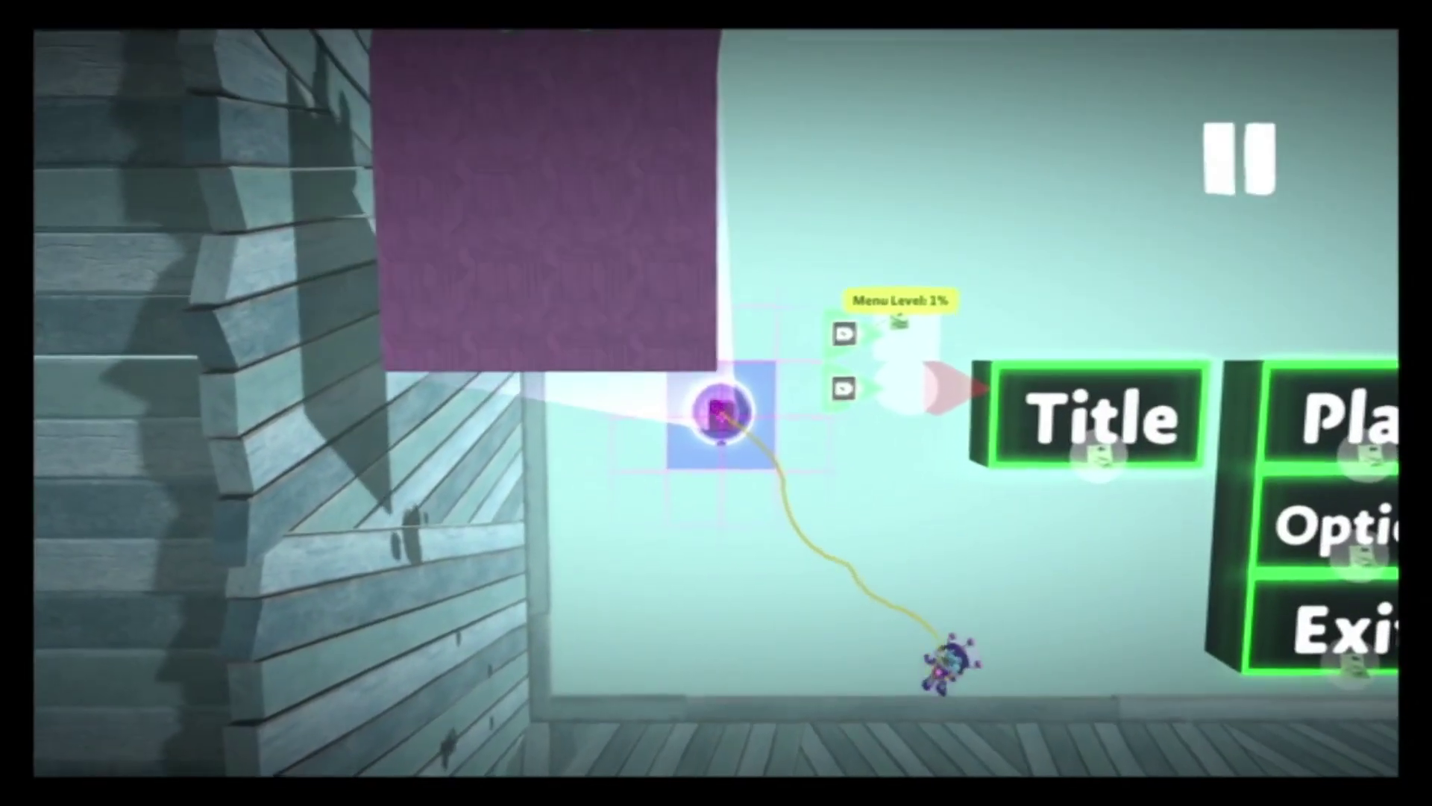
# Step: Place a counter on the circuit board and wire the controller's purple cross button to its increment input
pyautogui.press('z')
pyautogui.press('Right')
pyautogui.press('Down')
pyautogui.press('Down')
pyautogui.press('Right')
pyautogui.press('Right')
pyautogui.press('Right')
pyautogui.press('Escape')
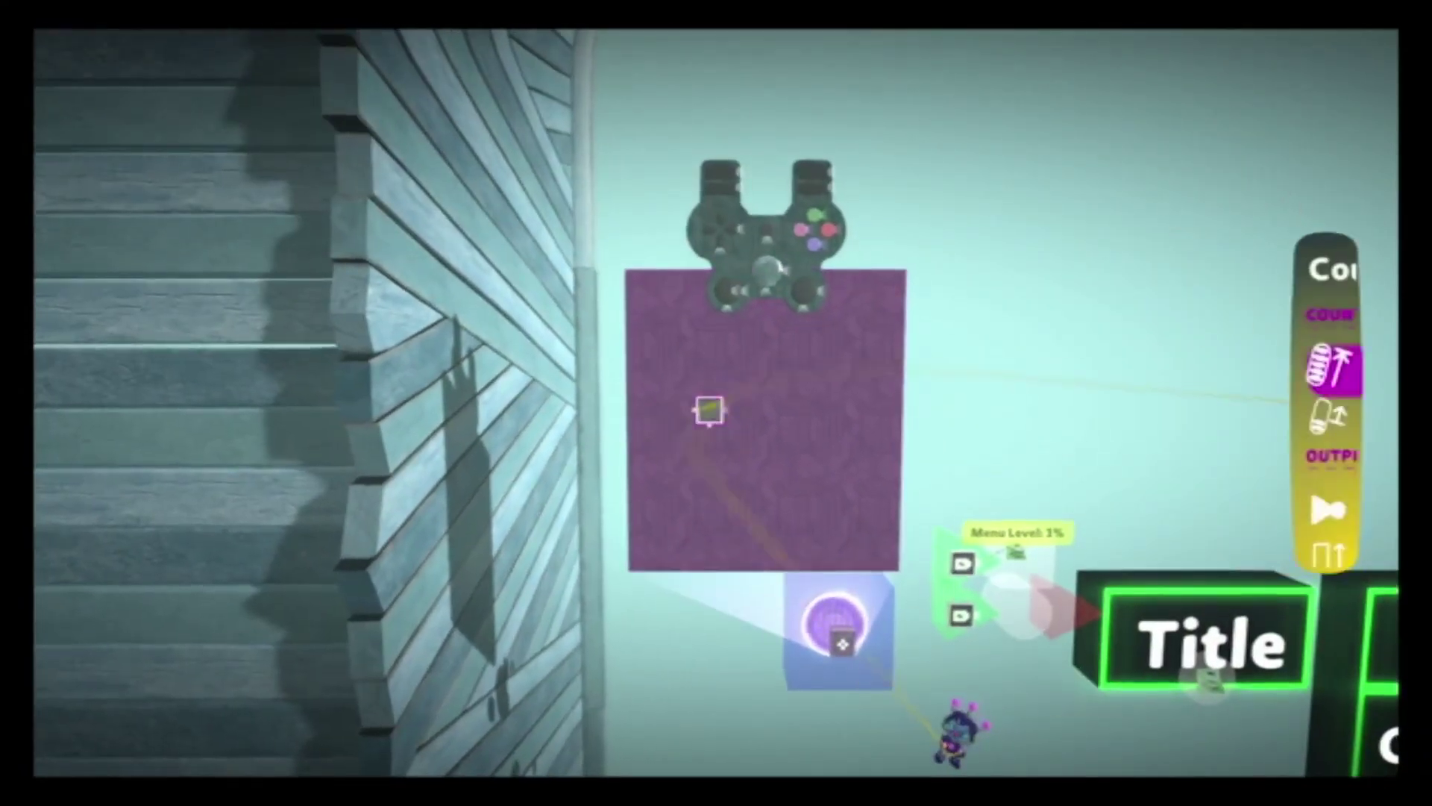
pyautogui.press('Escape')
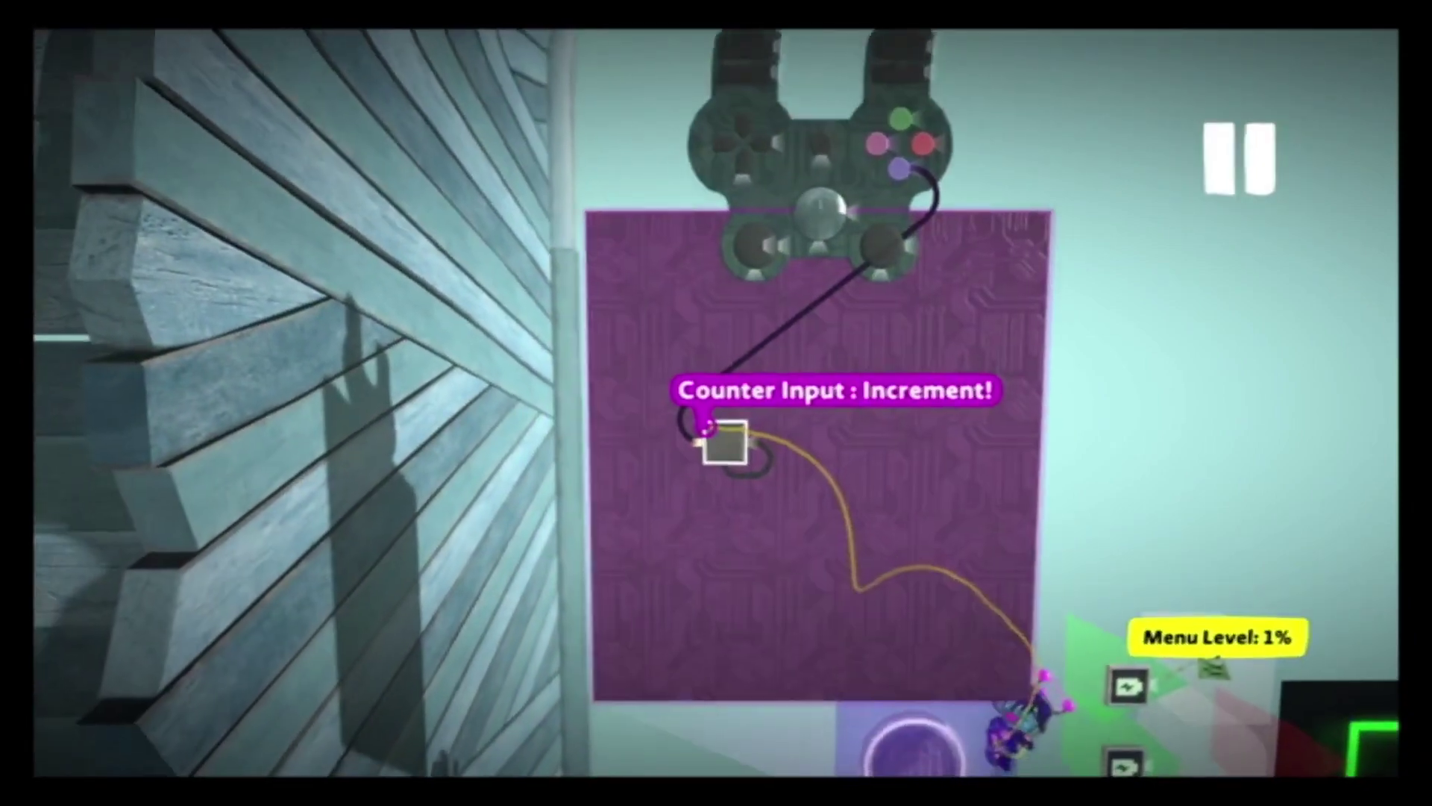
pyautogui.click(697, 425)
pyautogui.press('Up')
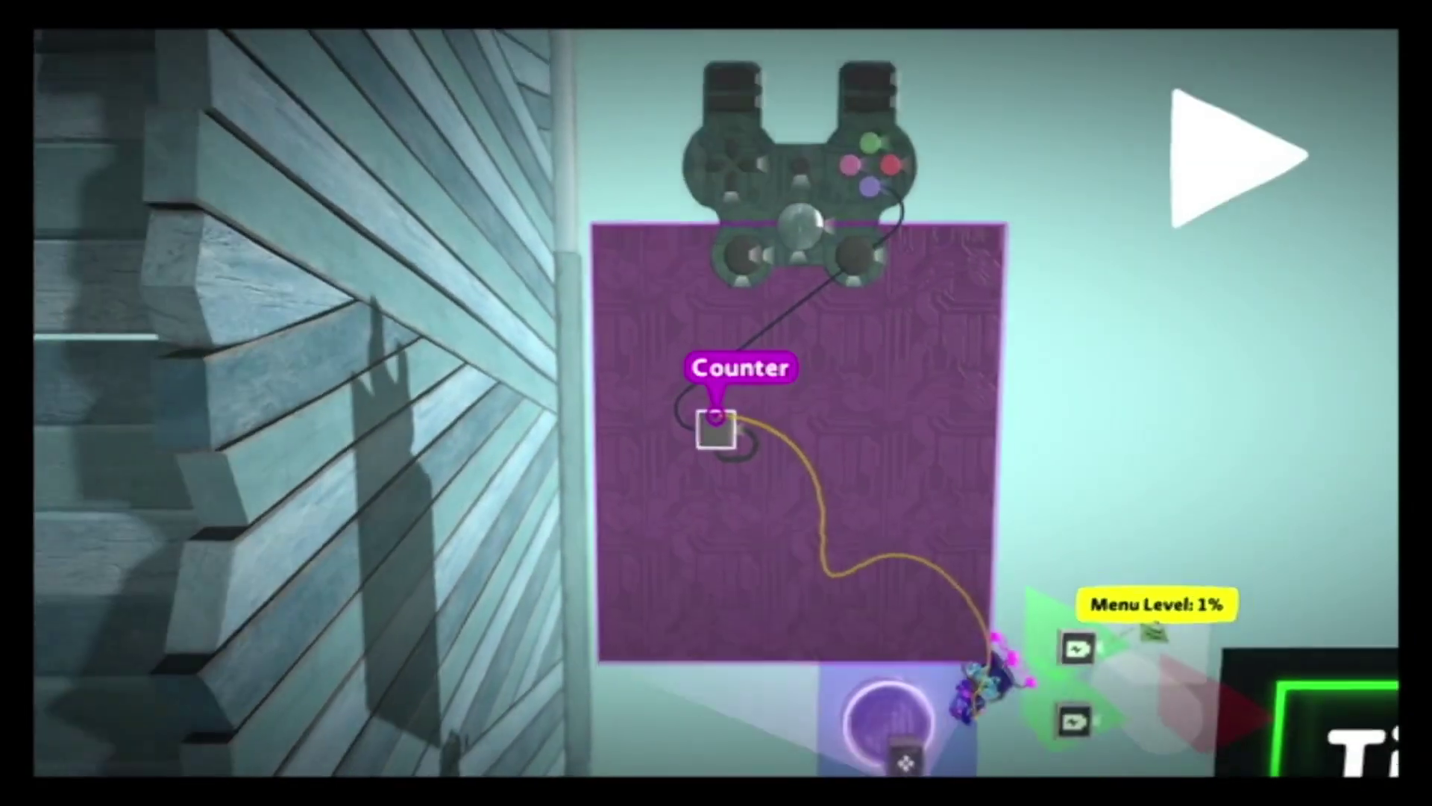
# Step: Place a tag on the board beside the counter and wire the counter's output to it
pyautogui.press('Escape')
pyautogui.press('Return')
pyautogui.press('Up')
pyautogui.press('Up')
pyautogui.press('Left')
pyautogui.press('Left')
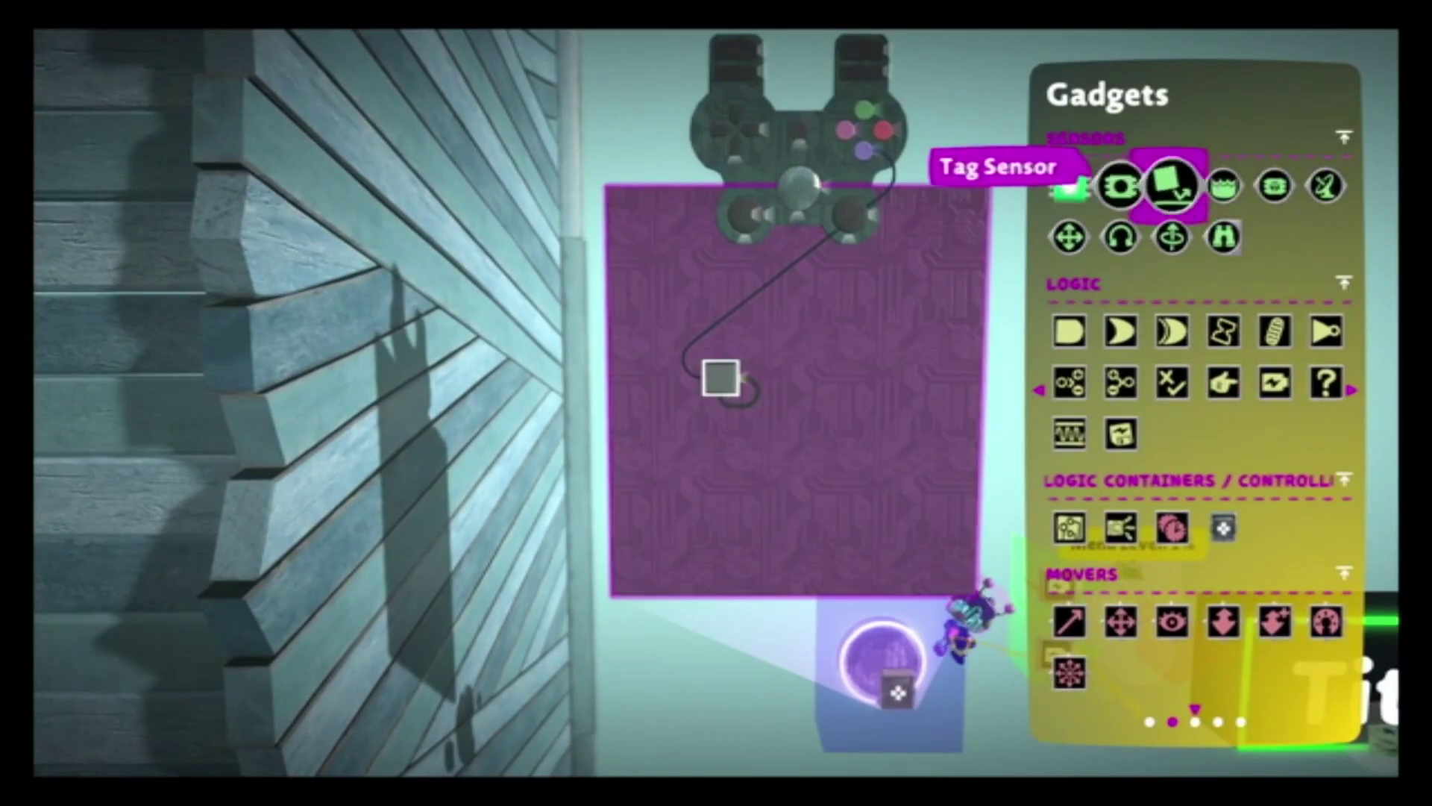
pyautogui.press('Return')
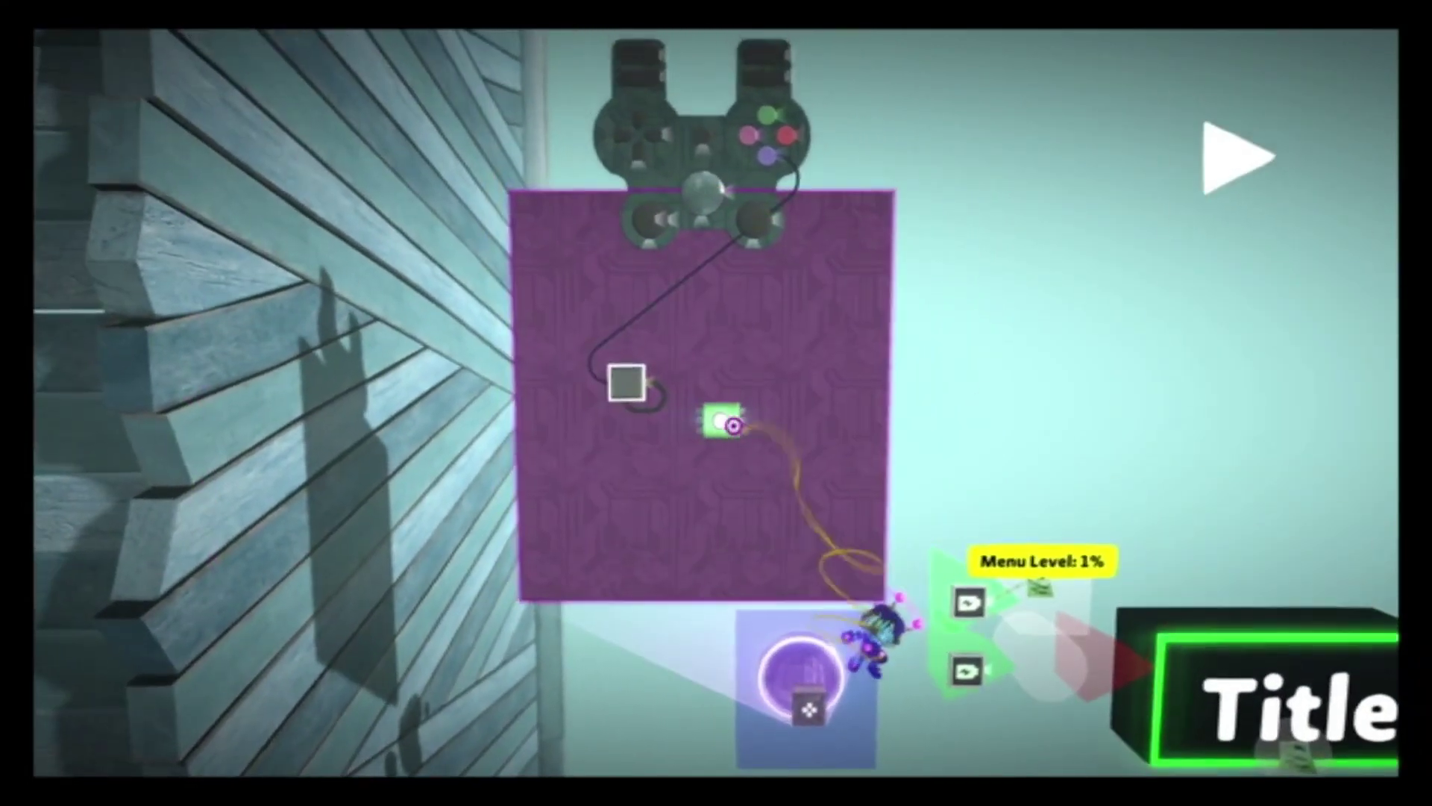
pyautogui.click(722, 404)
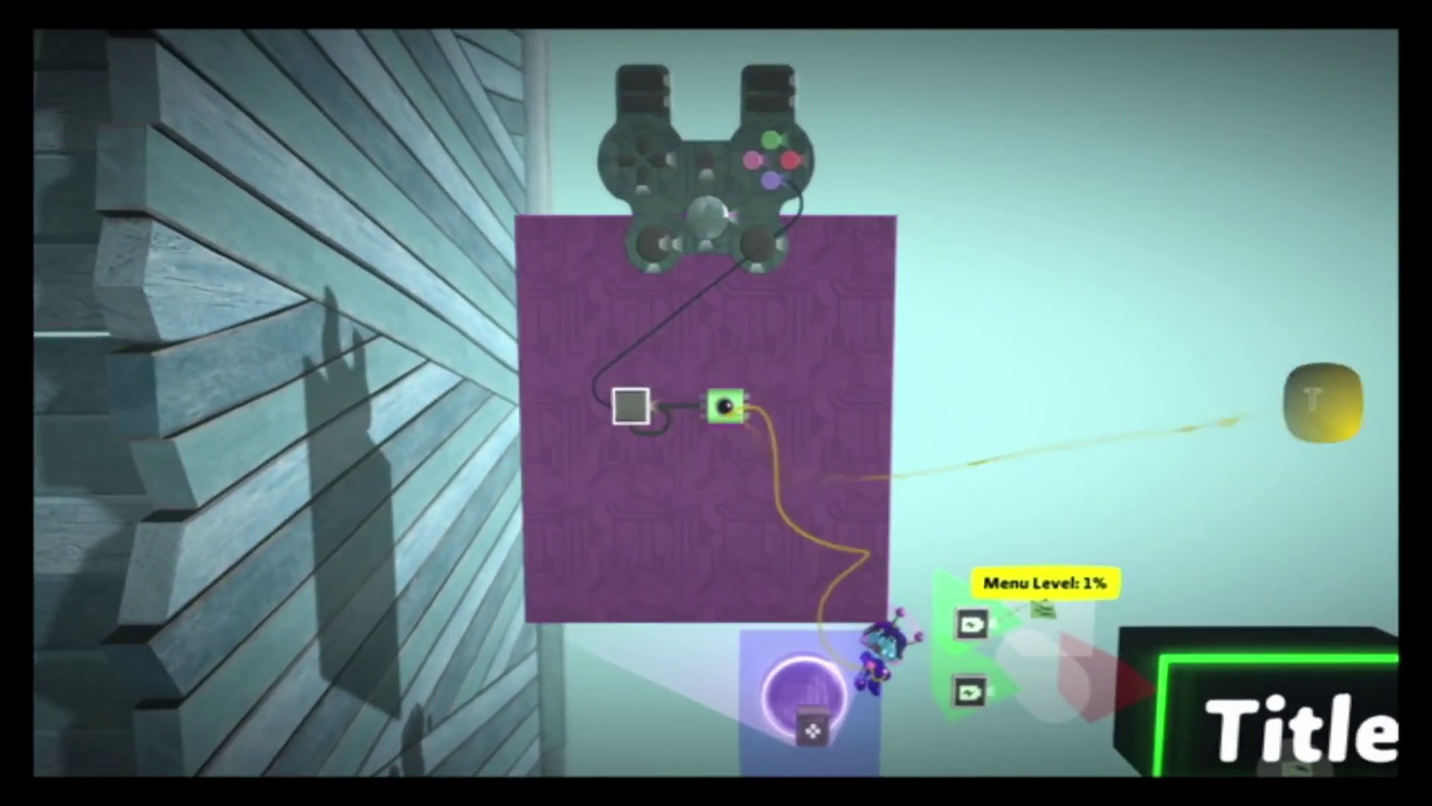
# Step: Give the tag a new label, playerInput_X
pyautogui.press('Down')
pyautogui.press('Return')
pyautogui.press('Return')
pyautogui.write('playerInput_X')
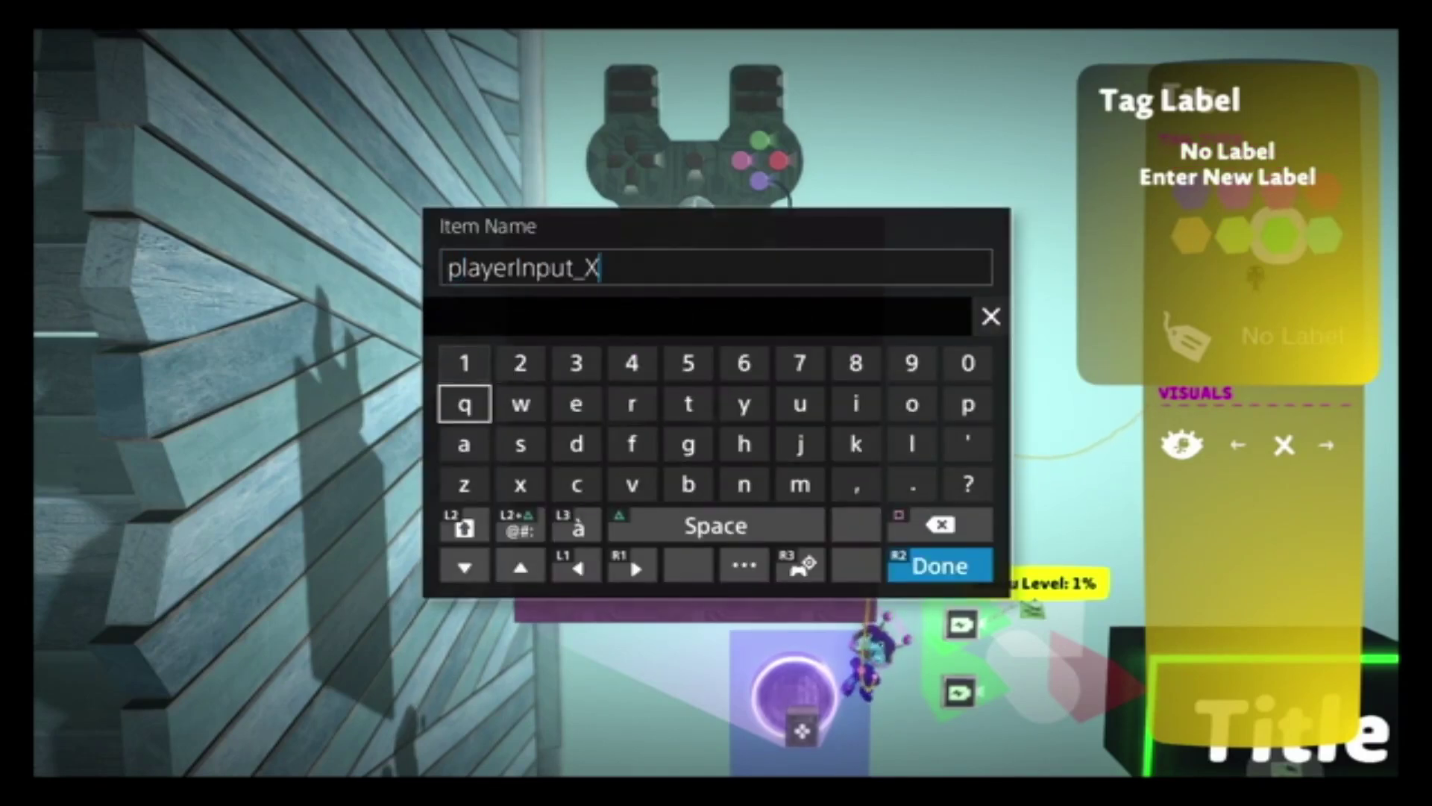
pyautogui.press('Return')
pyautogui.press('Escape')
# Step: Duplicate the counter and tag pair directly below and wire the red circle button to the copied counter
pyautogui.moveTo(729, 429); pyautogui.dragTo(588, 373)
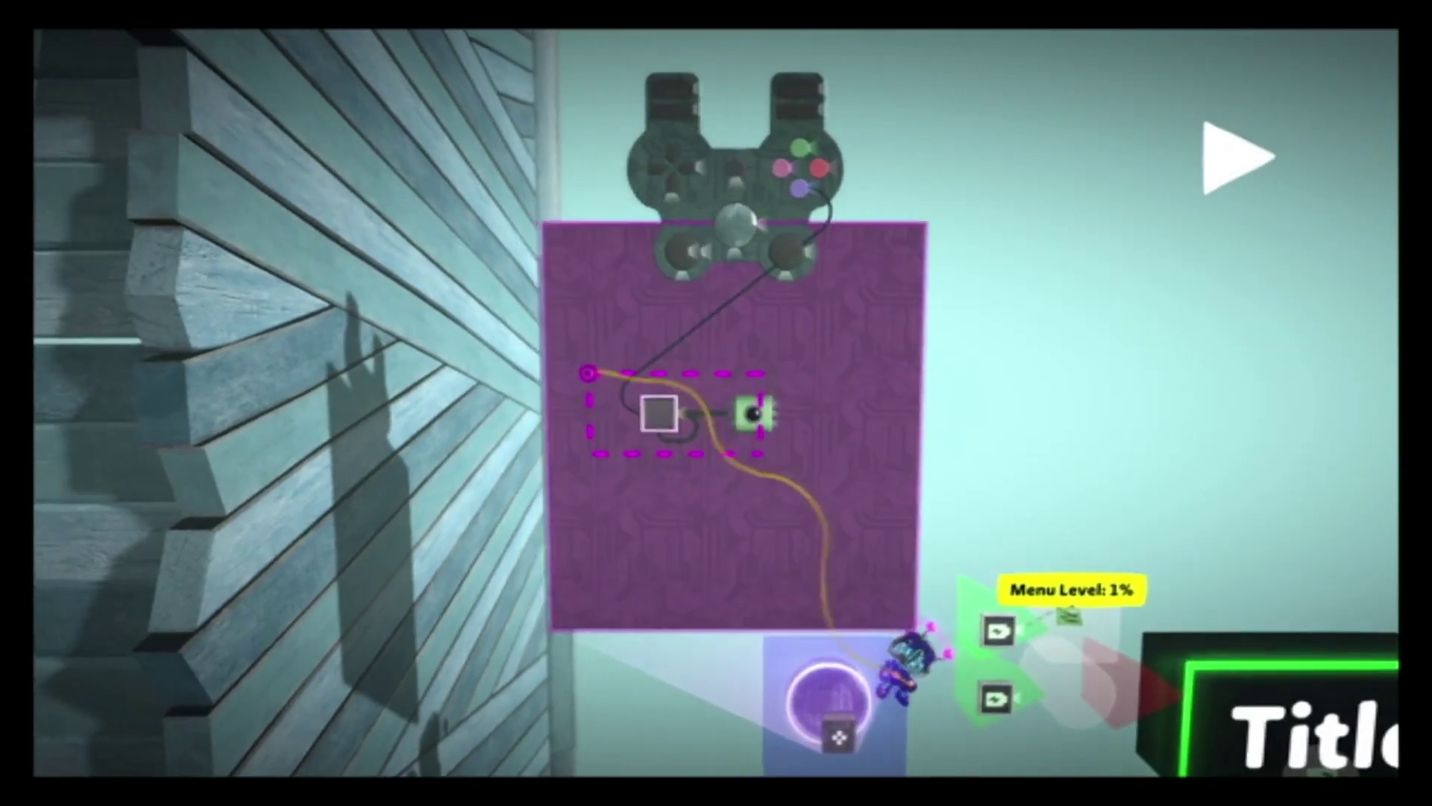
pyautogui.hotkey('ctrl', 'd')
pyautogui.click(772, 460)
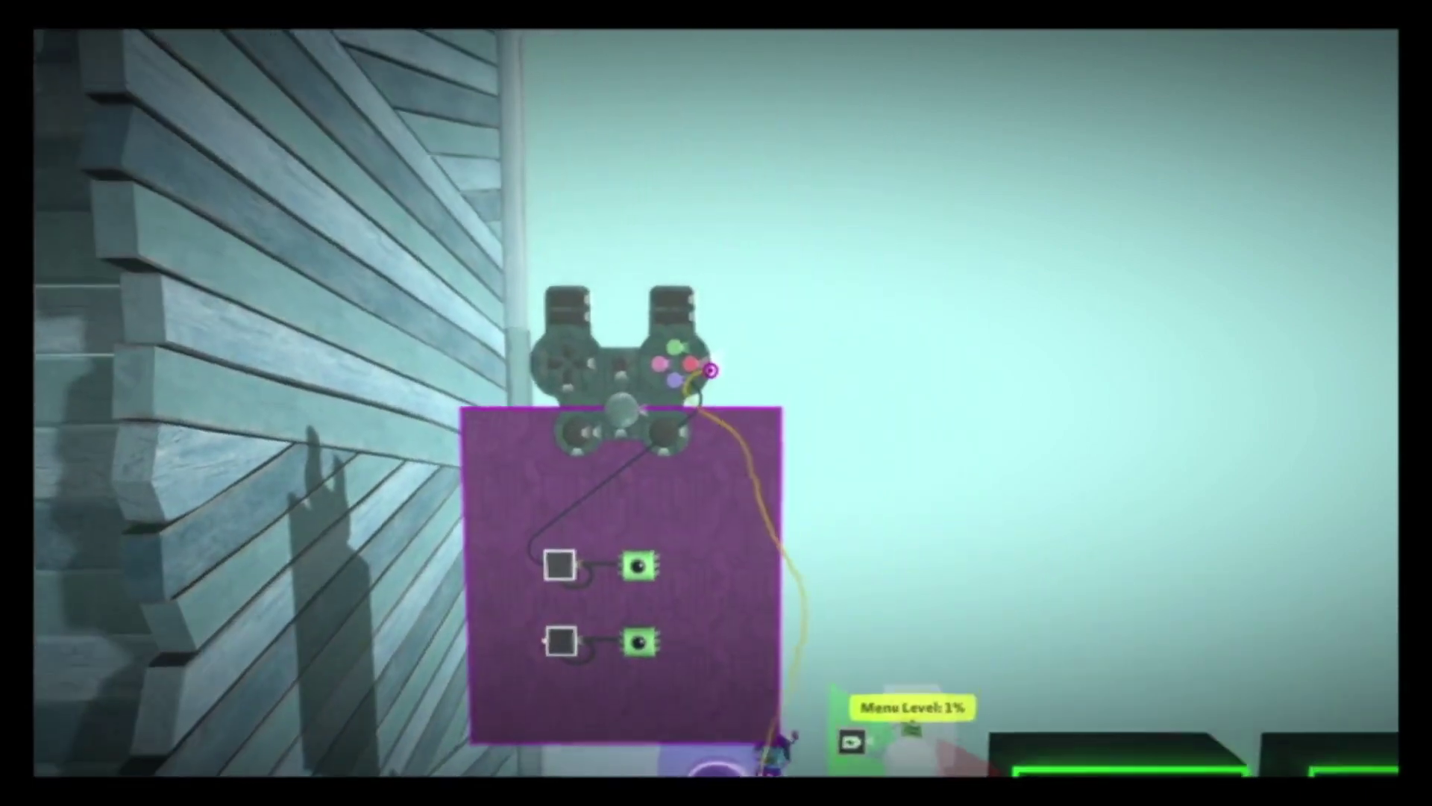
pyautogui.click(705, 403)
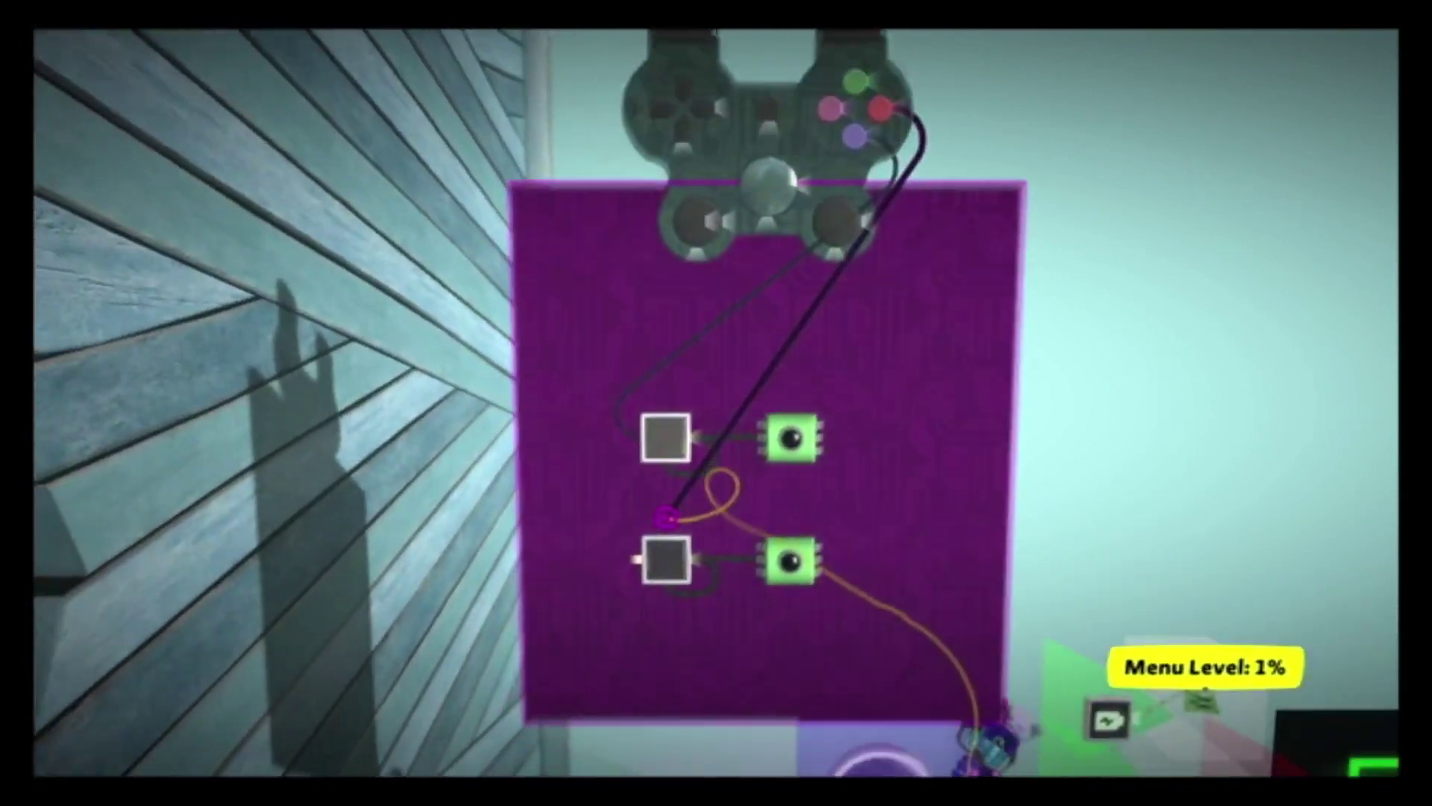
pyautogui.click(690, 485)
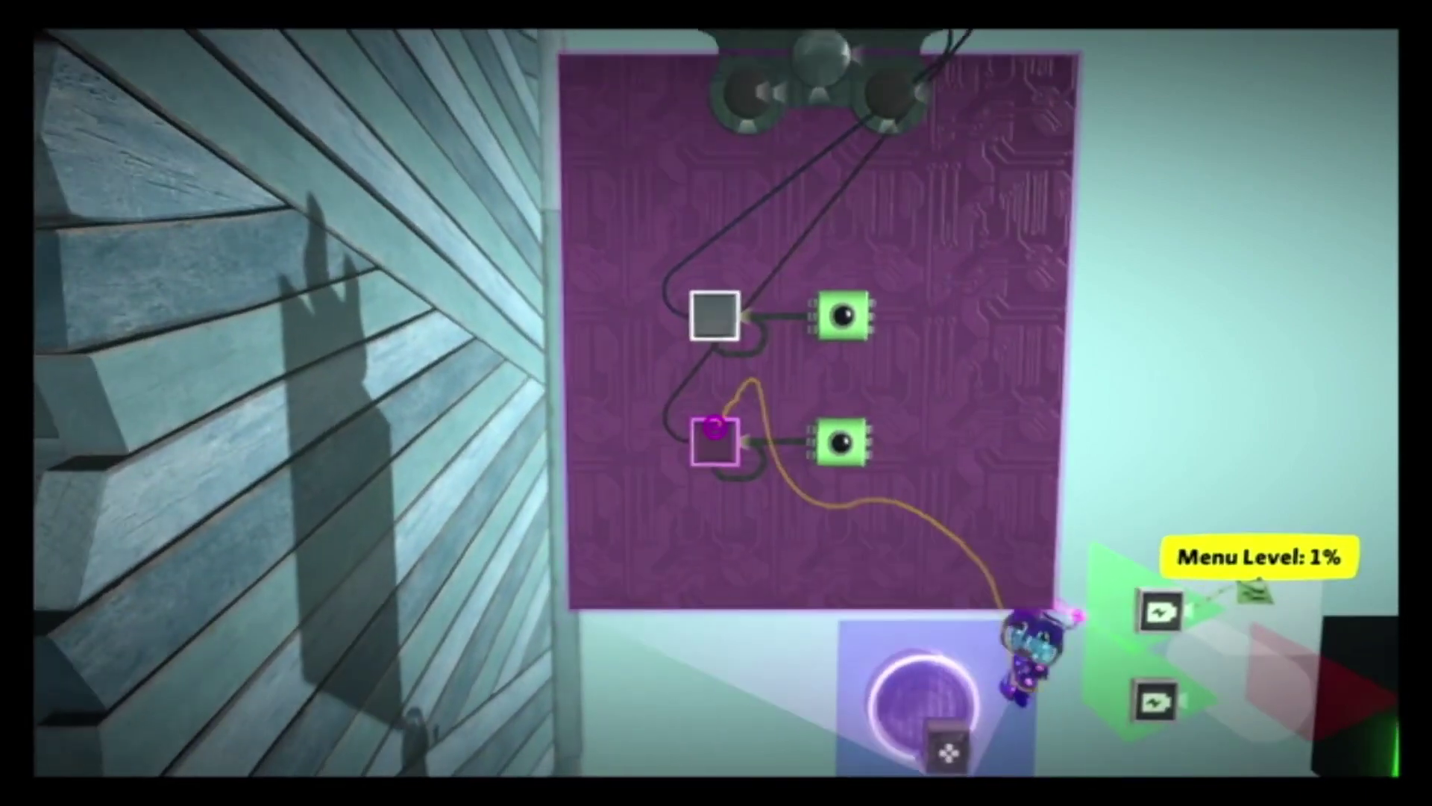
# Step: Change the copied tag's label to playerInput_O
pyautogui.rightClick(756, 426)
pyautogui.press('Up')
pyautogui.press('Up')
pyautogui.press('Return')
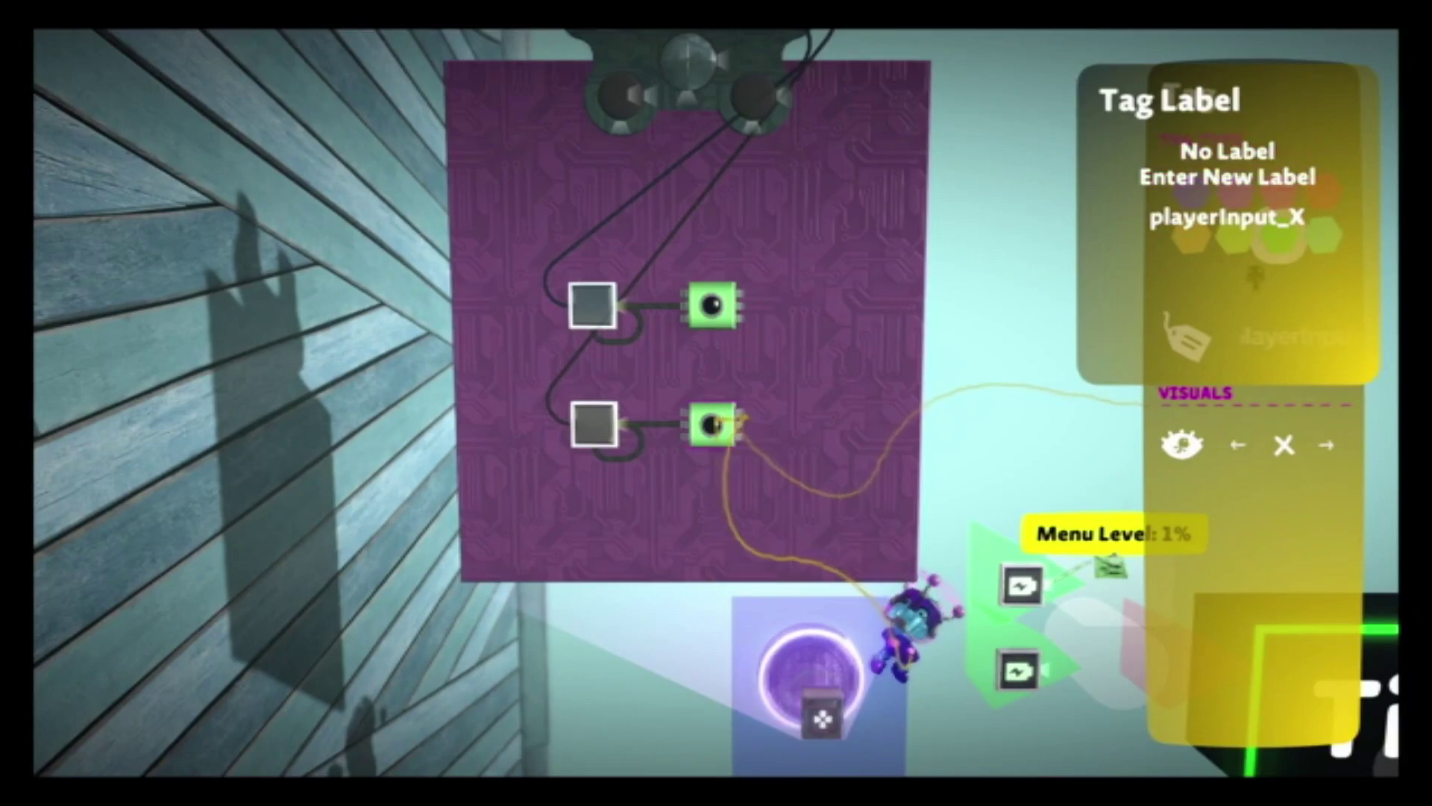
pyautogui.press('Return')
pyautogui.press('BackSpace')
pyautogui.write('Y')
pyautogui.press('Return')
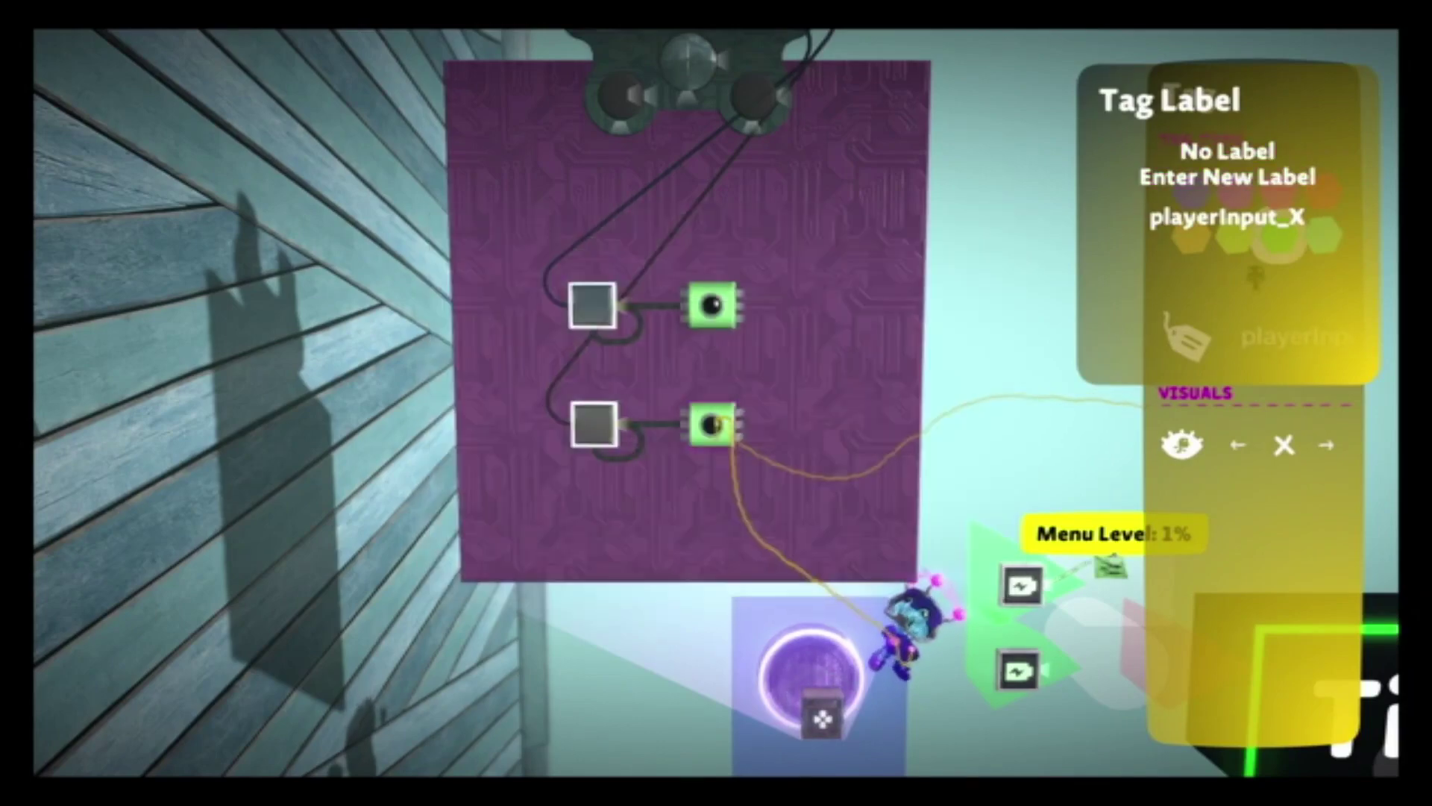
pyautogui.press('Escape')
pyautogui.press('Escape')
pyautogui.press('Down')
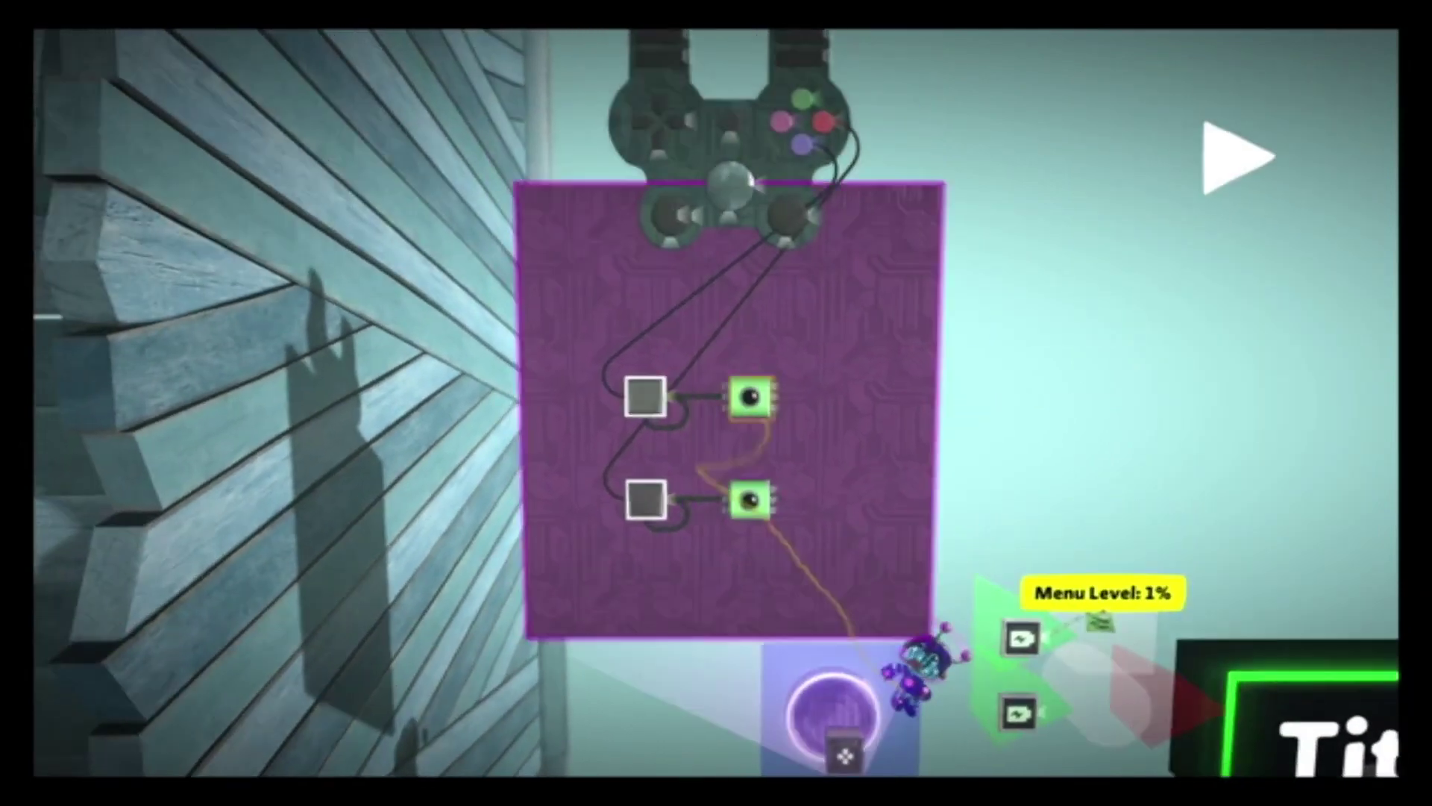
# Step: Place a timer above the two counters and wire the controller's centre button to its reset input
pyautogui.moveTo(750, 396)
pyautogui.mouseDown()
pyautogui.moveTo(728, 396)
pyautogui.moveTo(685, 456)
pyautogui.moveTo(655, 438)
pyautogui.moveTo(736, 397)
pyautogui.mouseUp()
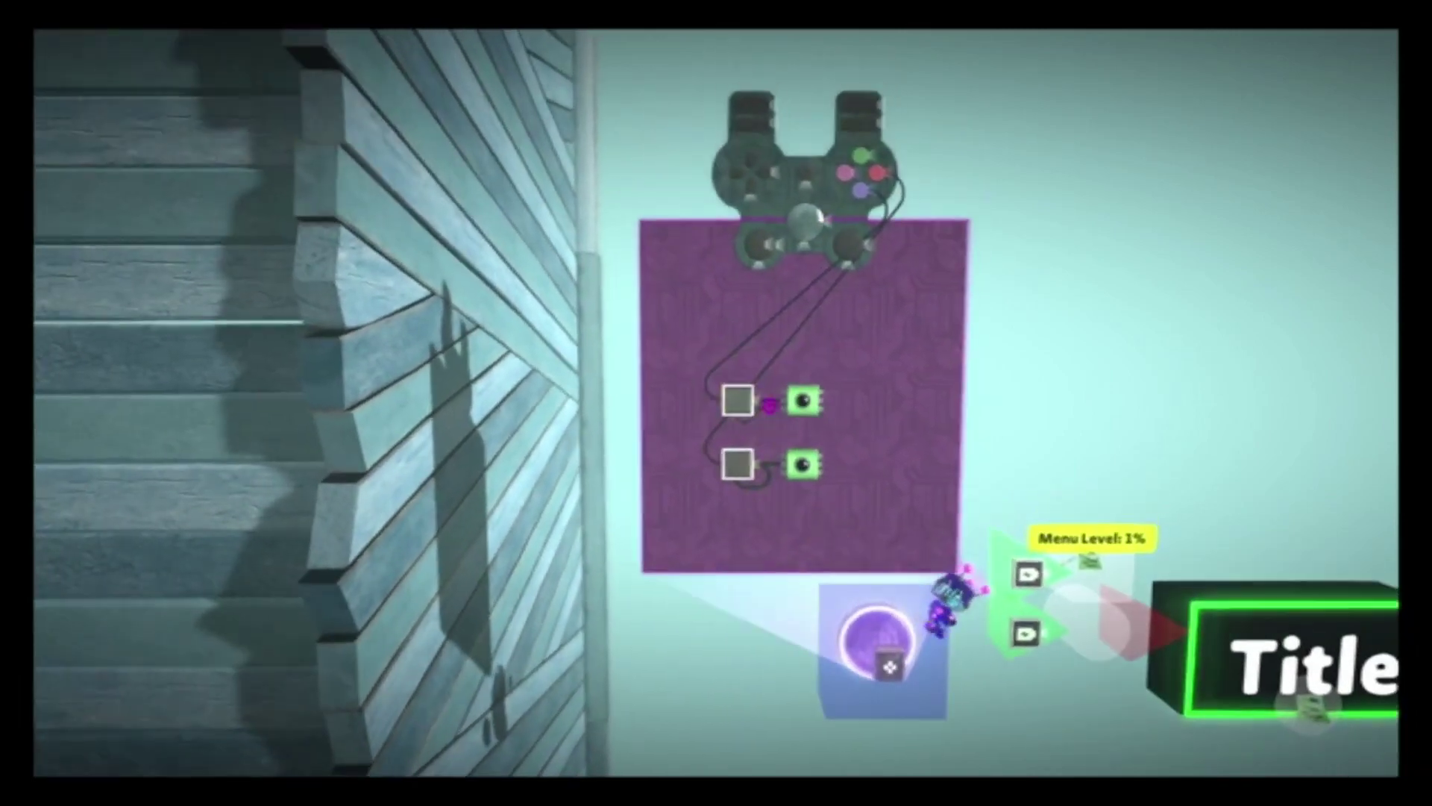
pyautogui.press('Tab')
pyautogui.press('Return')
pyautogui.press('Down')
pyautogui.press('Down')
pyautogui.press('Right')
pyautogui.press('Right')
pyautogui.press('Right')
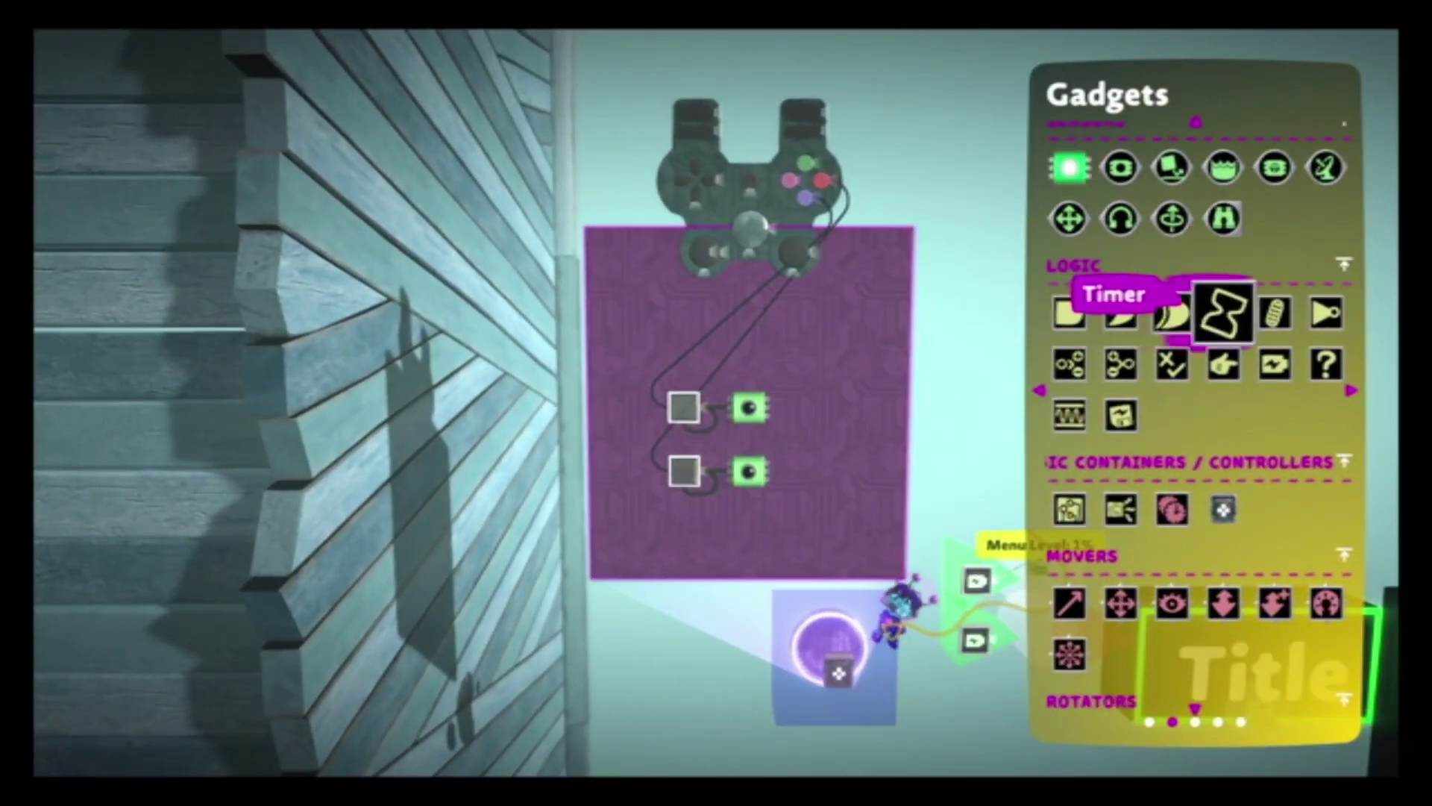
pyautogui.press('Return')
pyautogui.click(728, 396)
pyautogui.rightClick(713, 403)
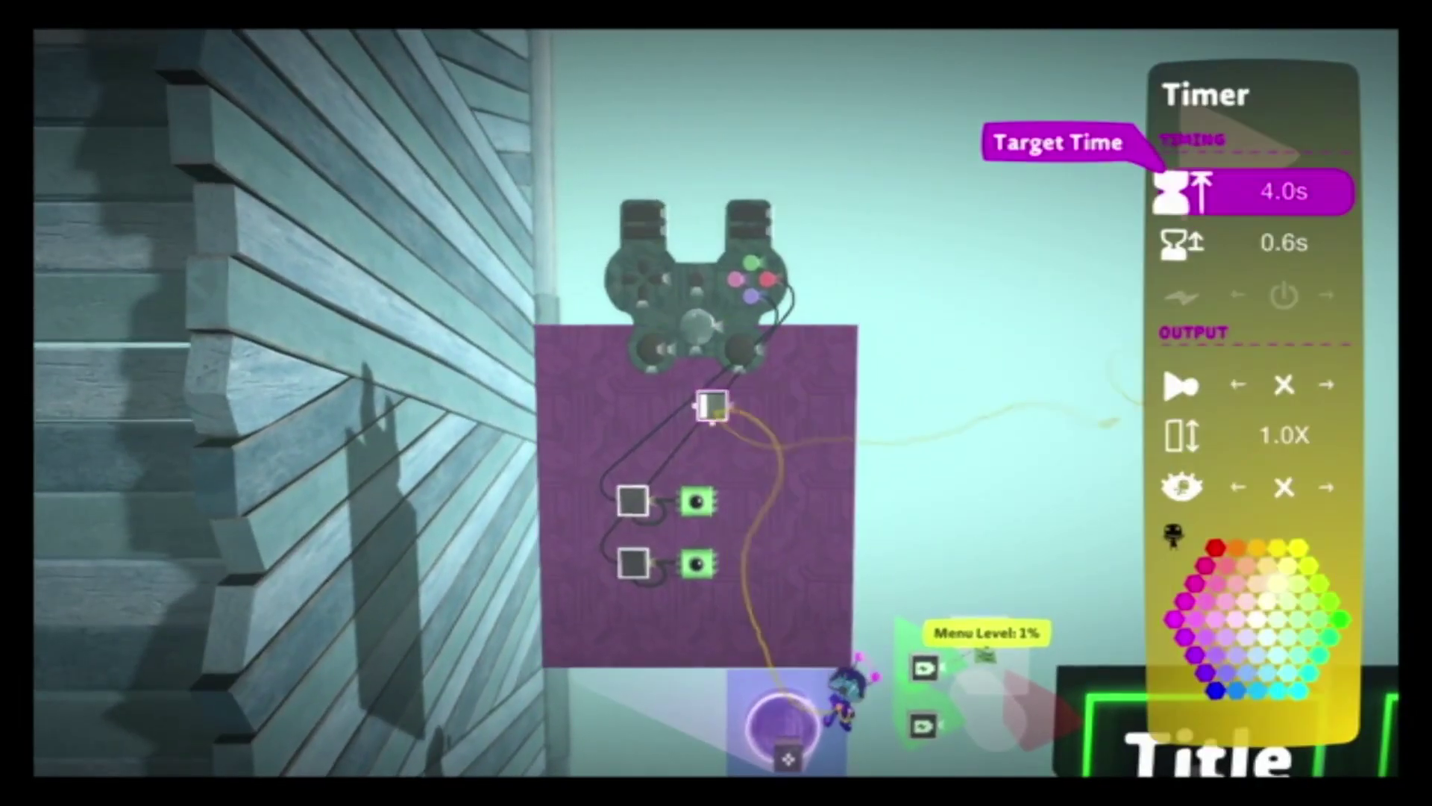
pyautogui.press('Escape')
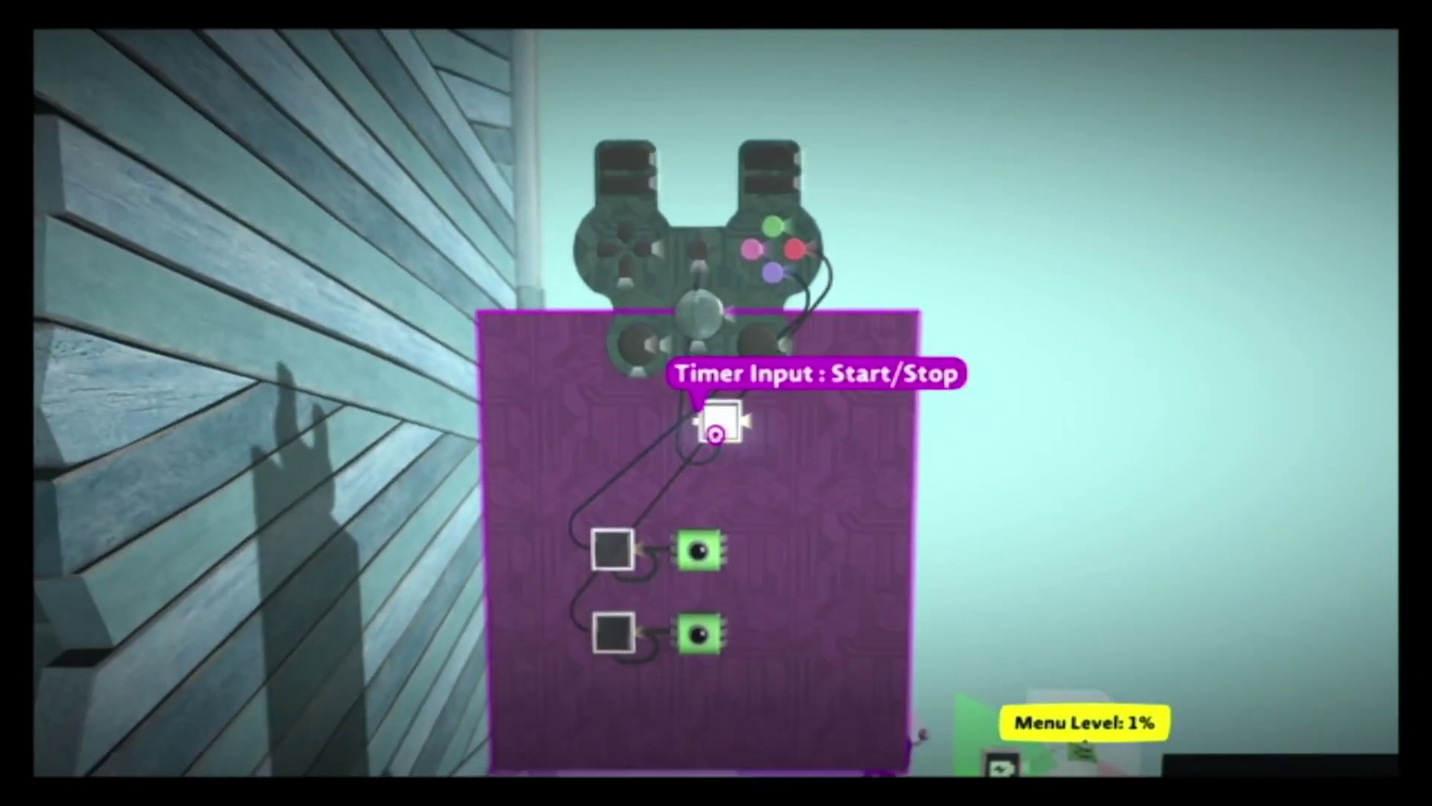
# Step: Set the timer's target time and current time to 0.1 s and turn on its inverted output
pyautogui.rightClick(716, 432)
pyautogui.press('Down')
pyautogui.press('Left')
pyautogui.press('Down')
pyautogui.press('Down')
pyautogui.press('Right')
pyautogui.press('Up')
pyautogui.press('Up')
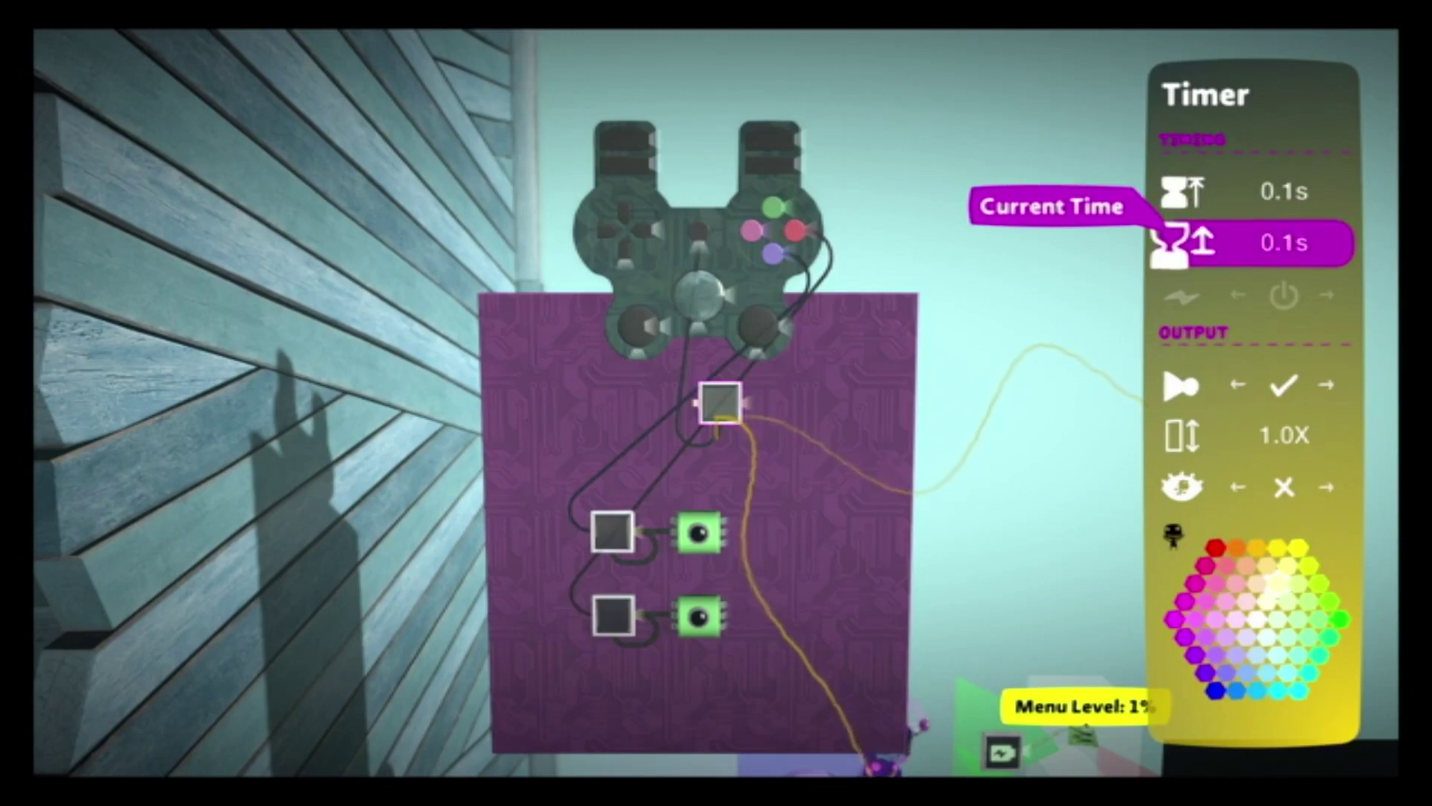
pyautogui.press('Escape')
# Step: Place a microchip to the right of the timer and open its circuit board
pyautogui.moveTo(719, 417)
pyautogui.mouseDown()
pyautogui.moveTo(684, 425)
pyautogui.moveTo(691, 413)
pyautogui.mouseUp()
pyautogui.press('Escape')
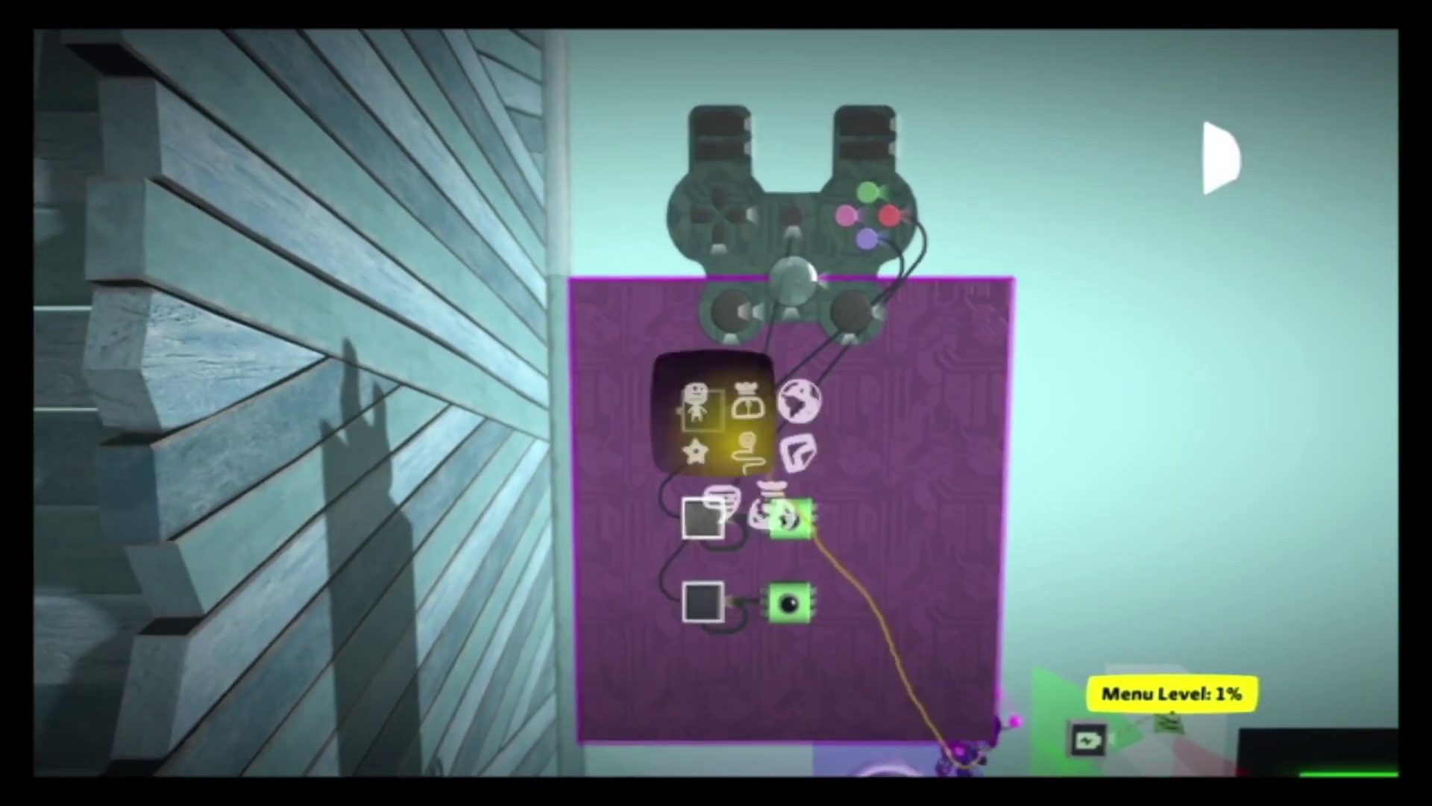
pyautogui.press('Return')
pyautogui.press('Down')
pyautogui.press('Down')
pyautogui.press('Down')
pyautogui.press('Down')
pyautogui.press('Left')
pyautogui.press('Return')
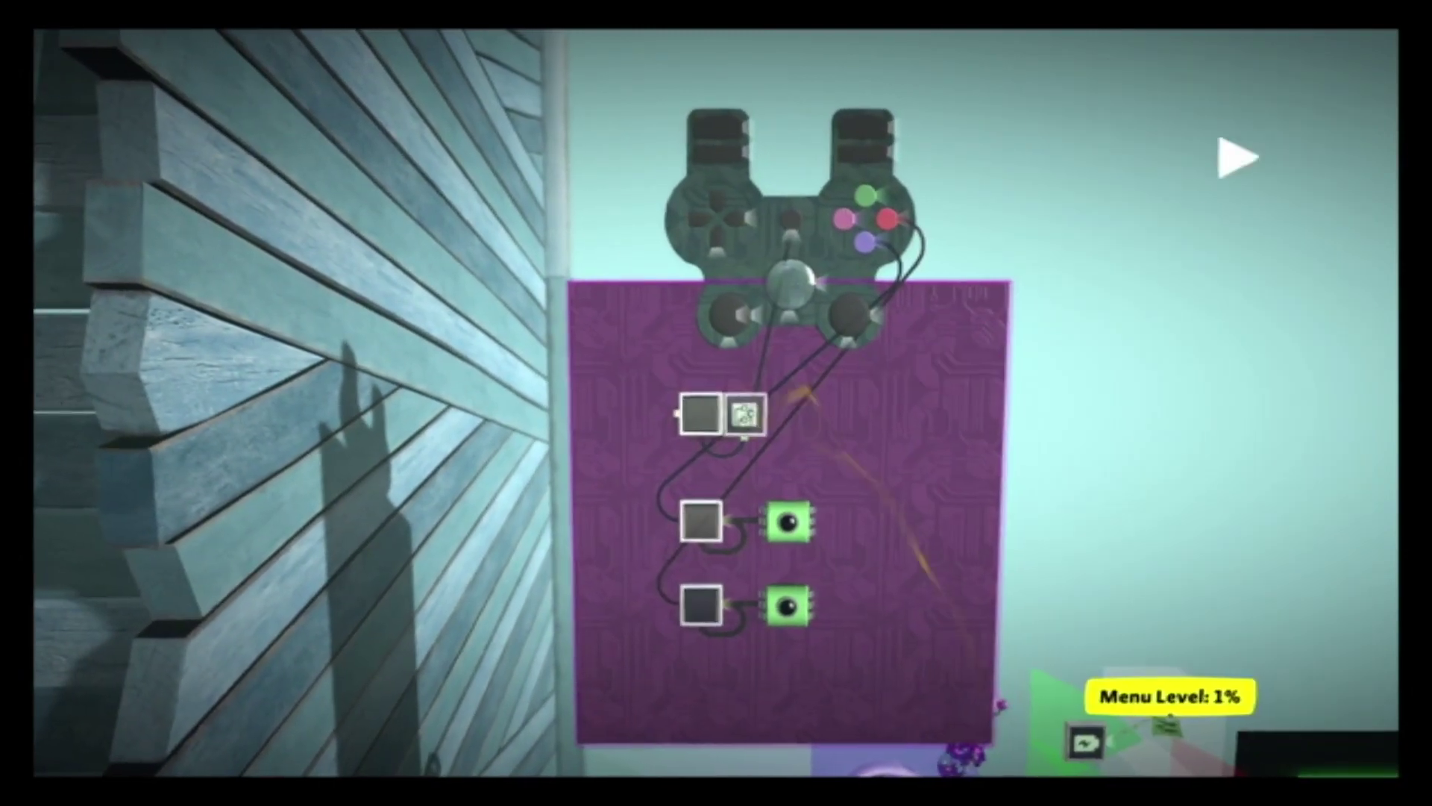
pyautogui.click(789, 414)
# Step: Place two tags, one above the other, on the microchip's green circuit board
pyautogui.press('Escape')
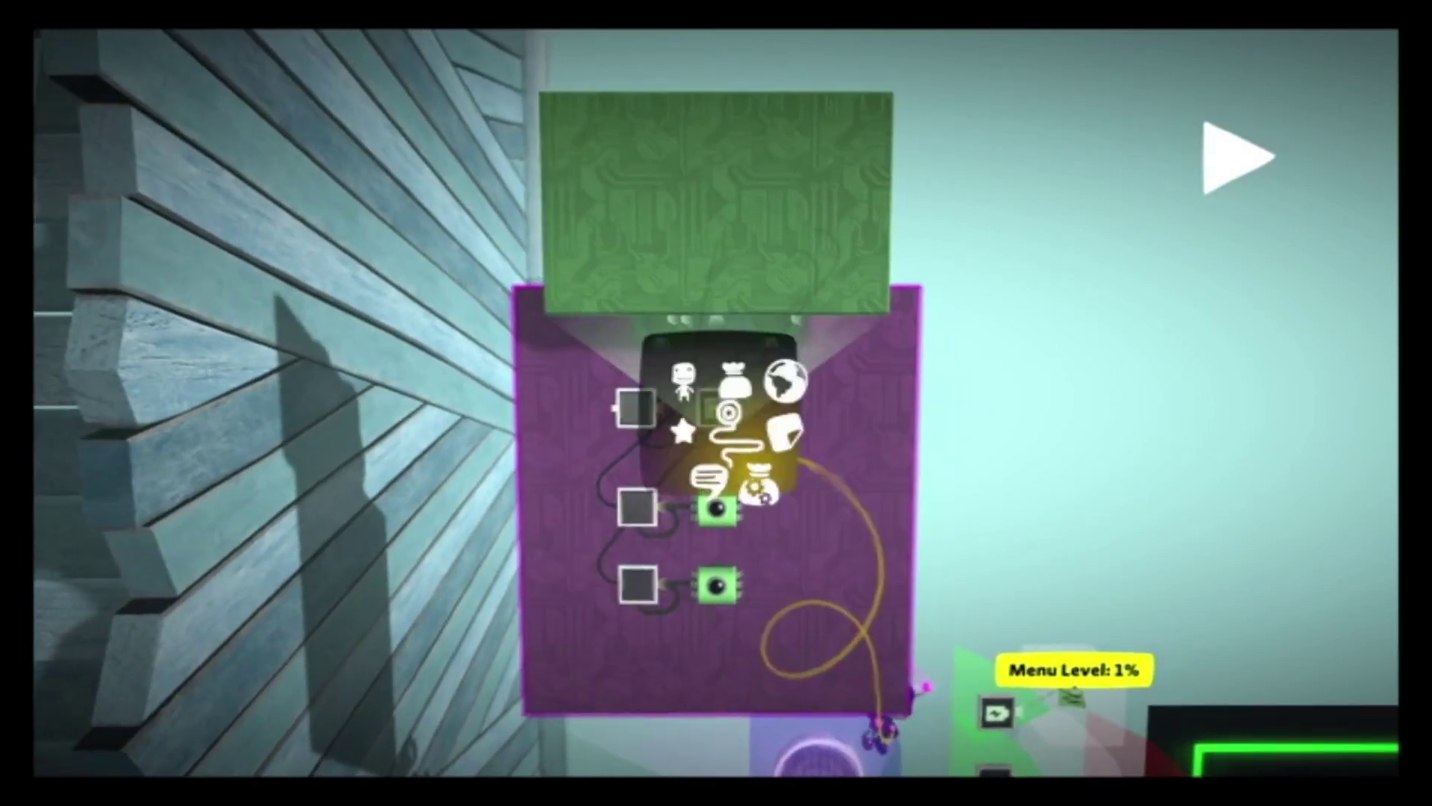
pyautogui.press('Return')
pyautogui.press('Up')
pyautogui.press('Up')
pyautogui.press('Up')
pyautogui.press('Up')
pyautogui.press('Right')
pyautogui.press('Left')
pyautogui.press('Up')
pyautogui.press('Return')
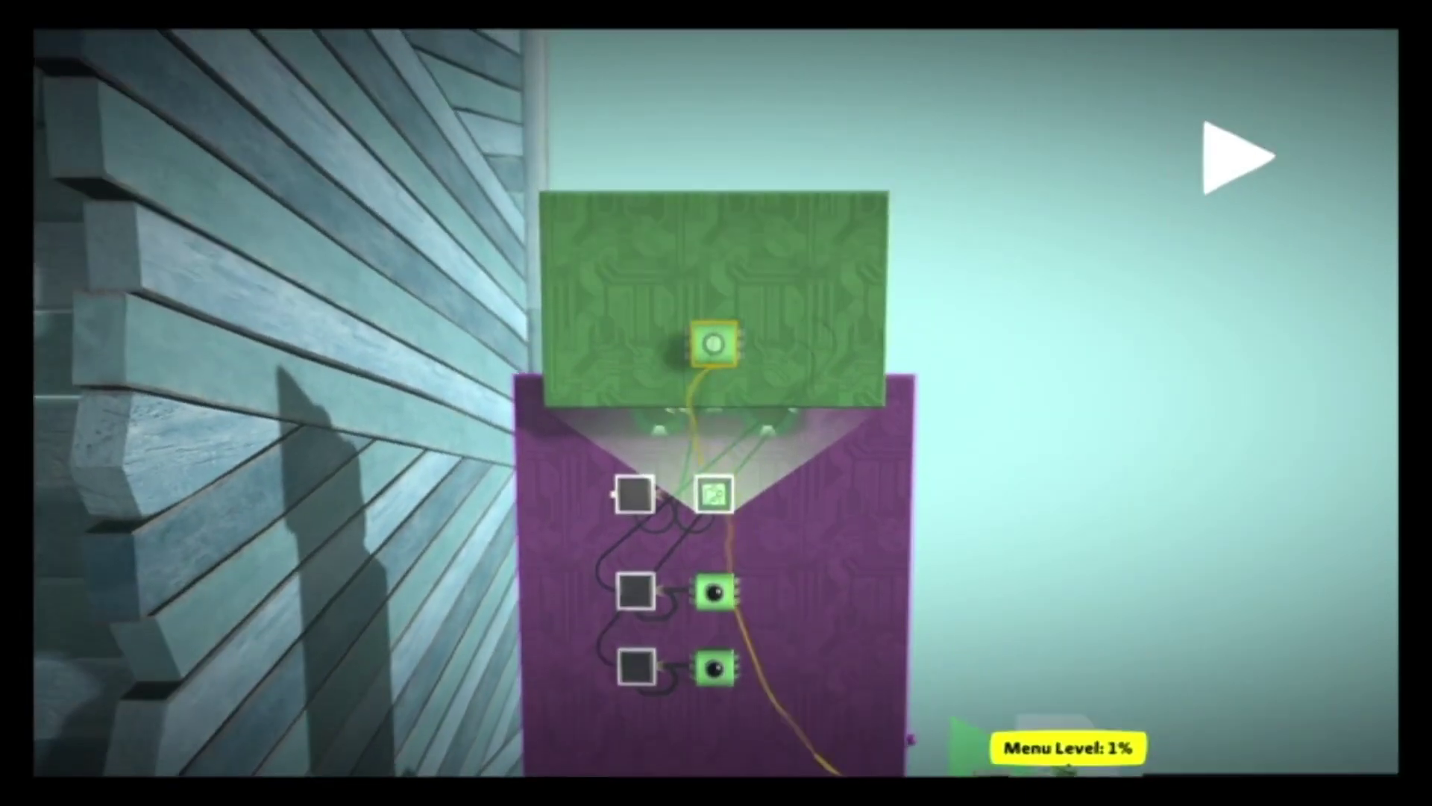
pyautogui.click(721, 415)
pyautogui.click(716, 409)
pyautogui.press('Escape')
pyautogui.press('Escape')
# Step: Give the upper tag on the microchip board a new label, bool_menu_goto
pyautogui.click(715, 408)
pyautogui.press('Down')
pyautogui.press('Return')
pyautogui.press('Down')
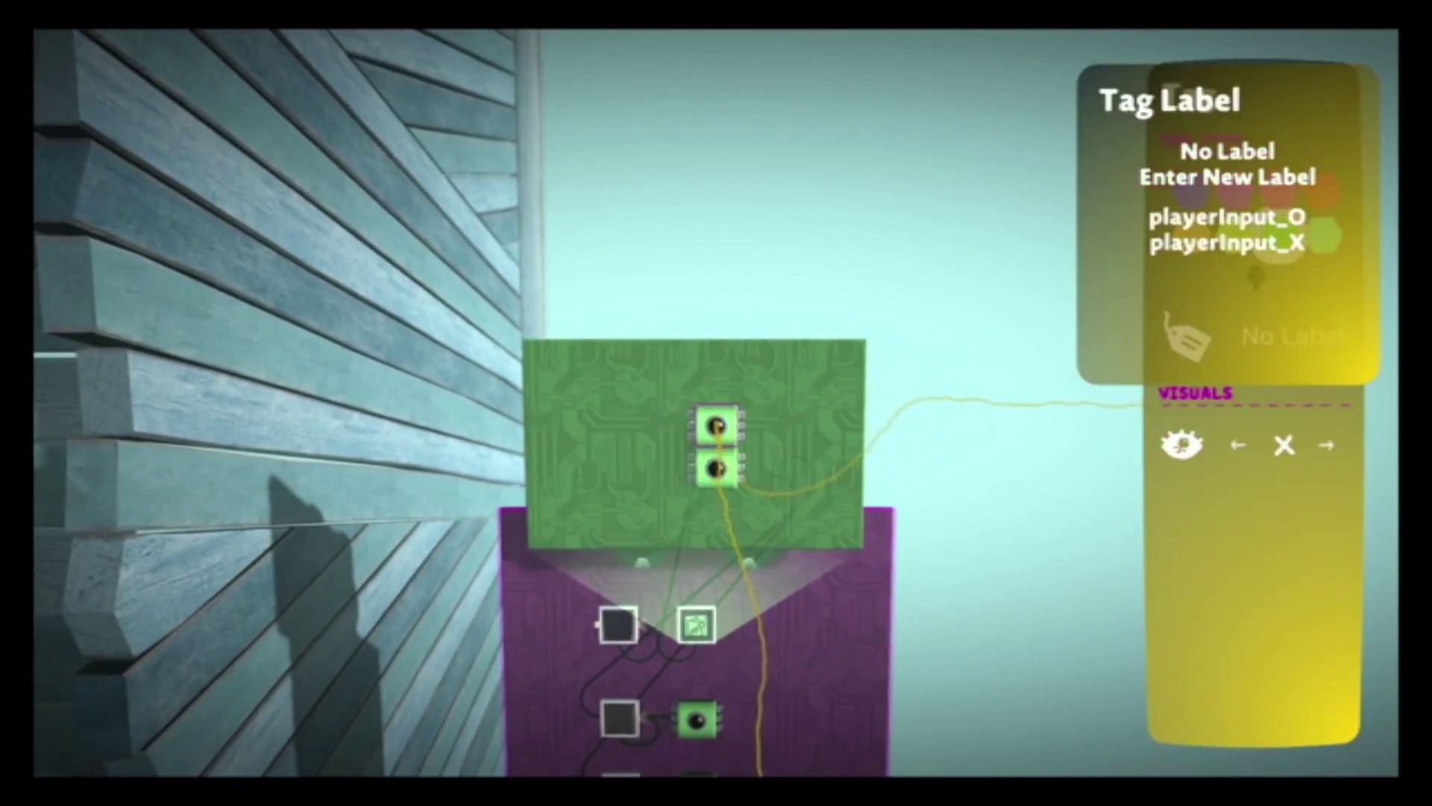
pyautogui.press('Return')
pyautogui.write('bool_')
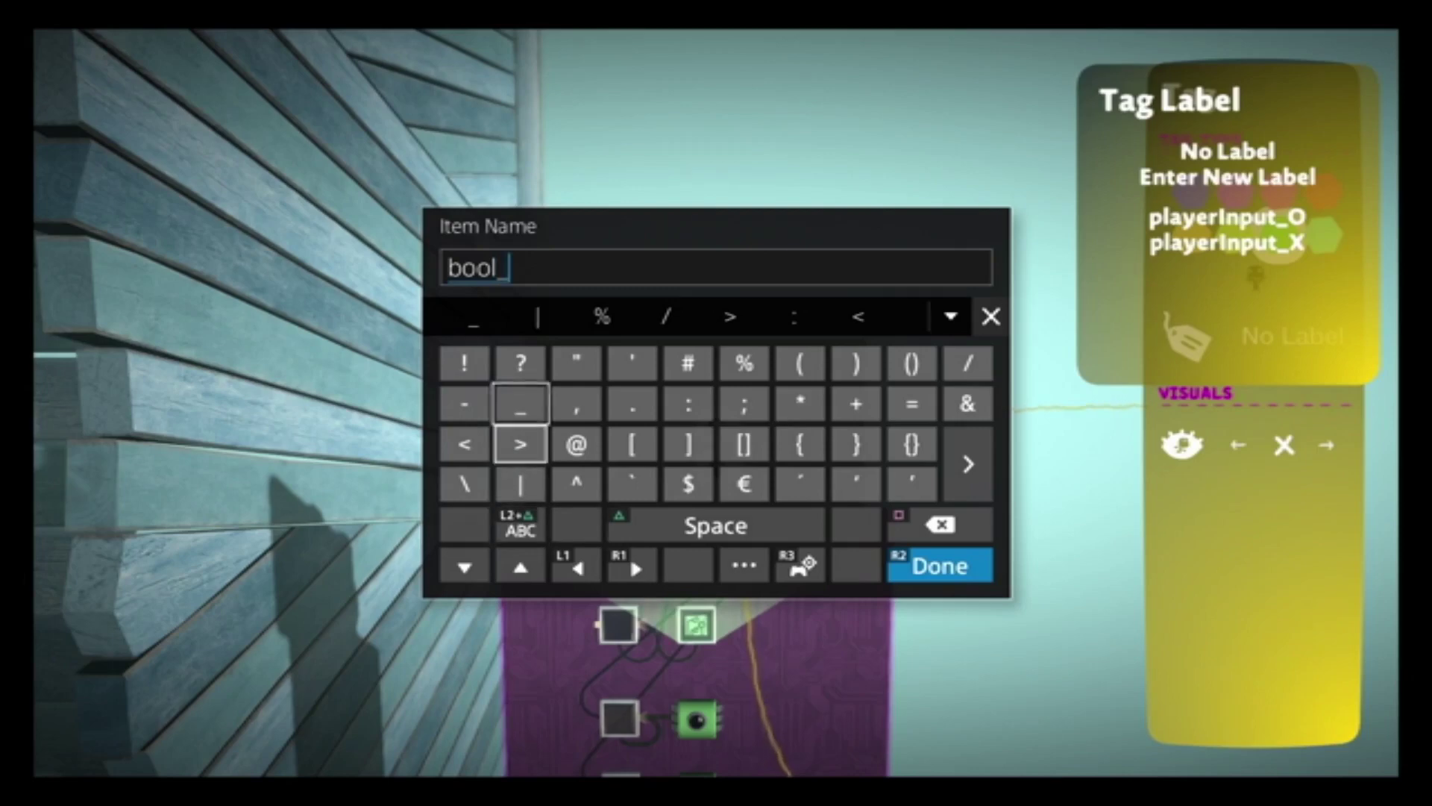
pyautogui.write('m')
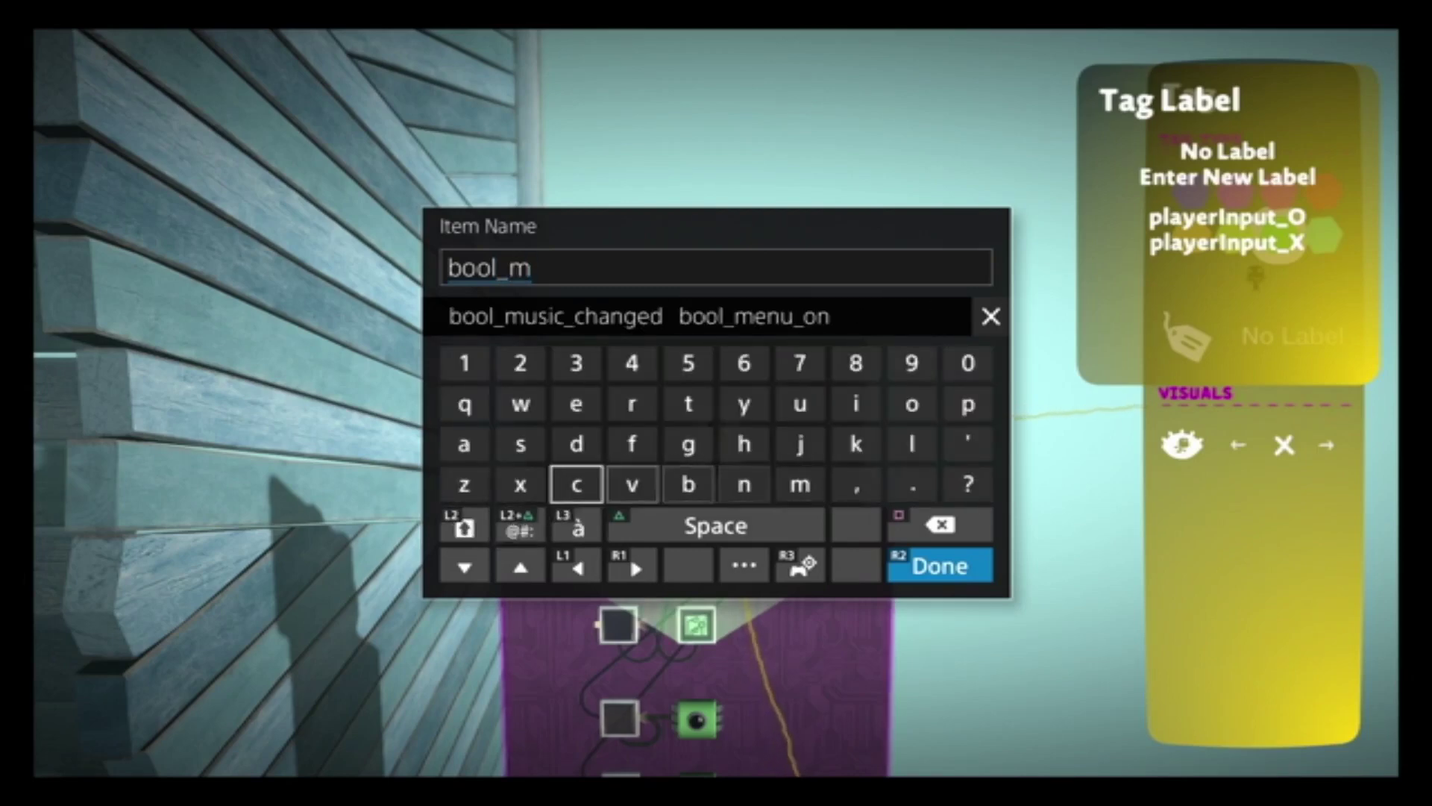
pyautogui.write('enu')
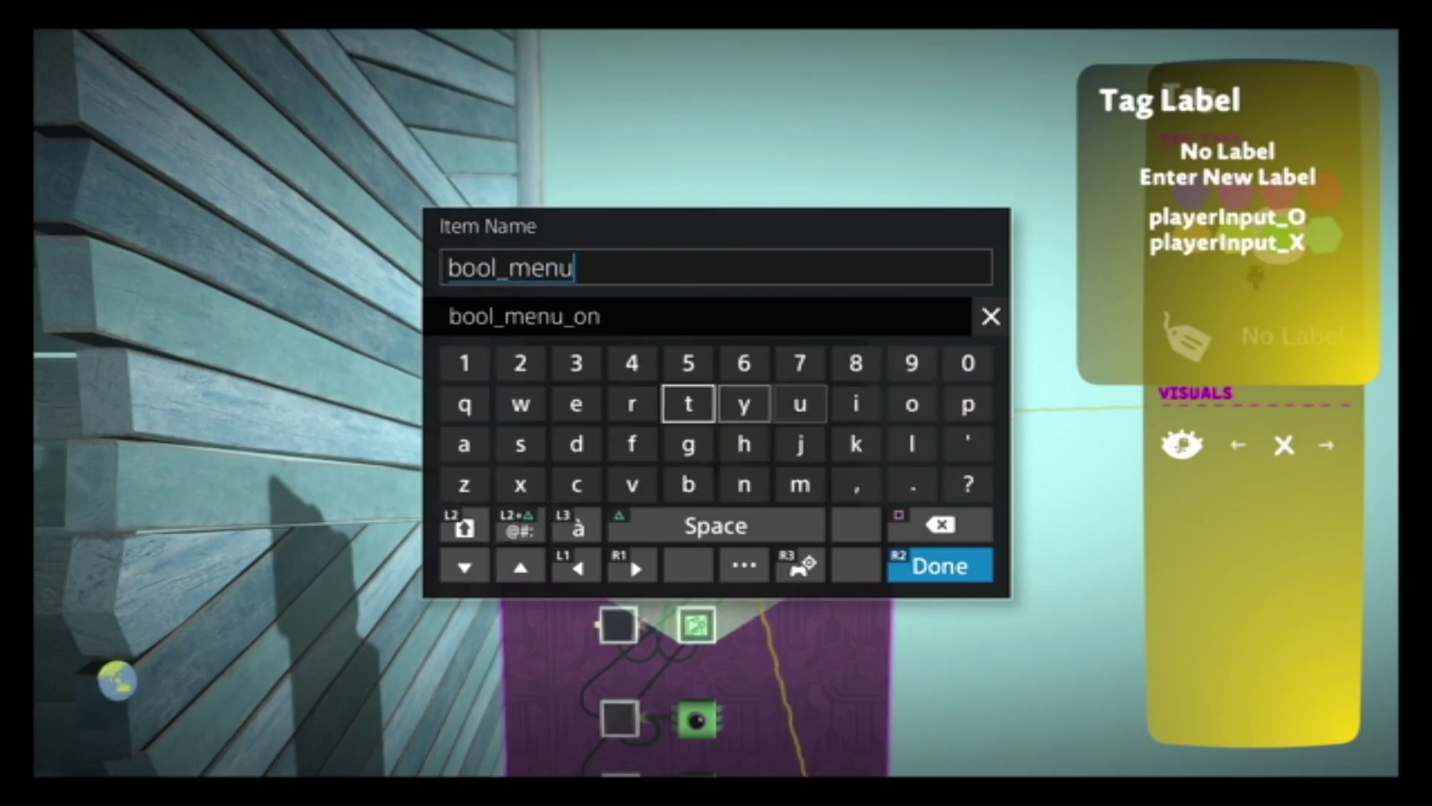
pyautogui.write('_goti')
pyautogui.press('BackSpace')
pyautogui.write('o')
pyautogui.press('Return')
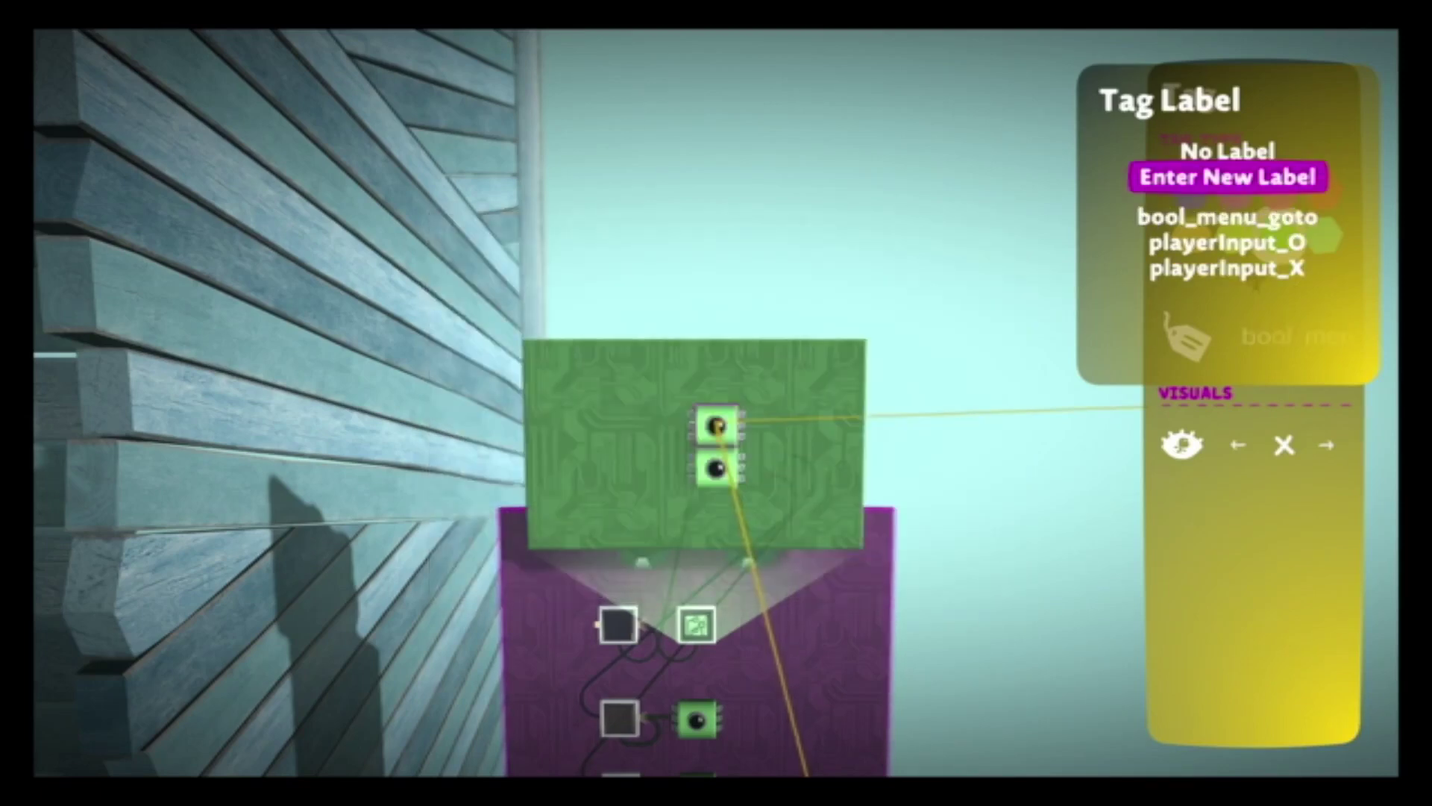
pyautogui.press('Return')
pyautogui.press('Escape')
# Step: Label the lower tag on the microchip board %_menu_goto, replacing the bool prefix with a percent sign
pyautogui.click(716, 463)
pyautogui.press('Down')
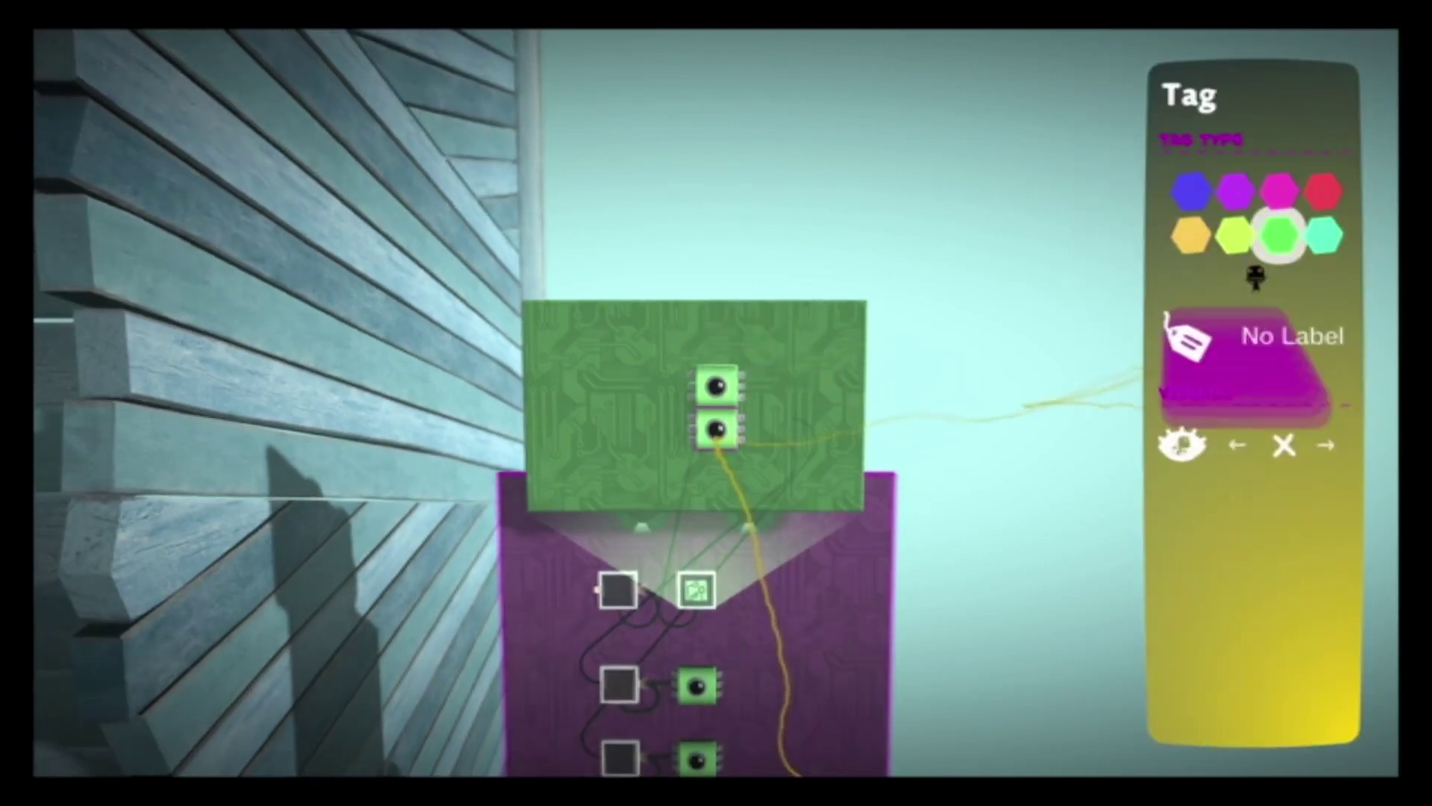
pyautogui.press('Return')
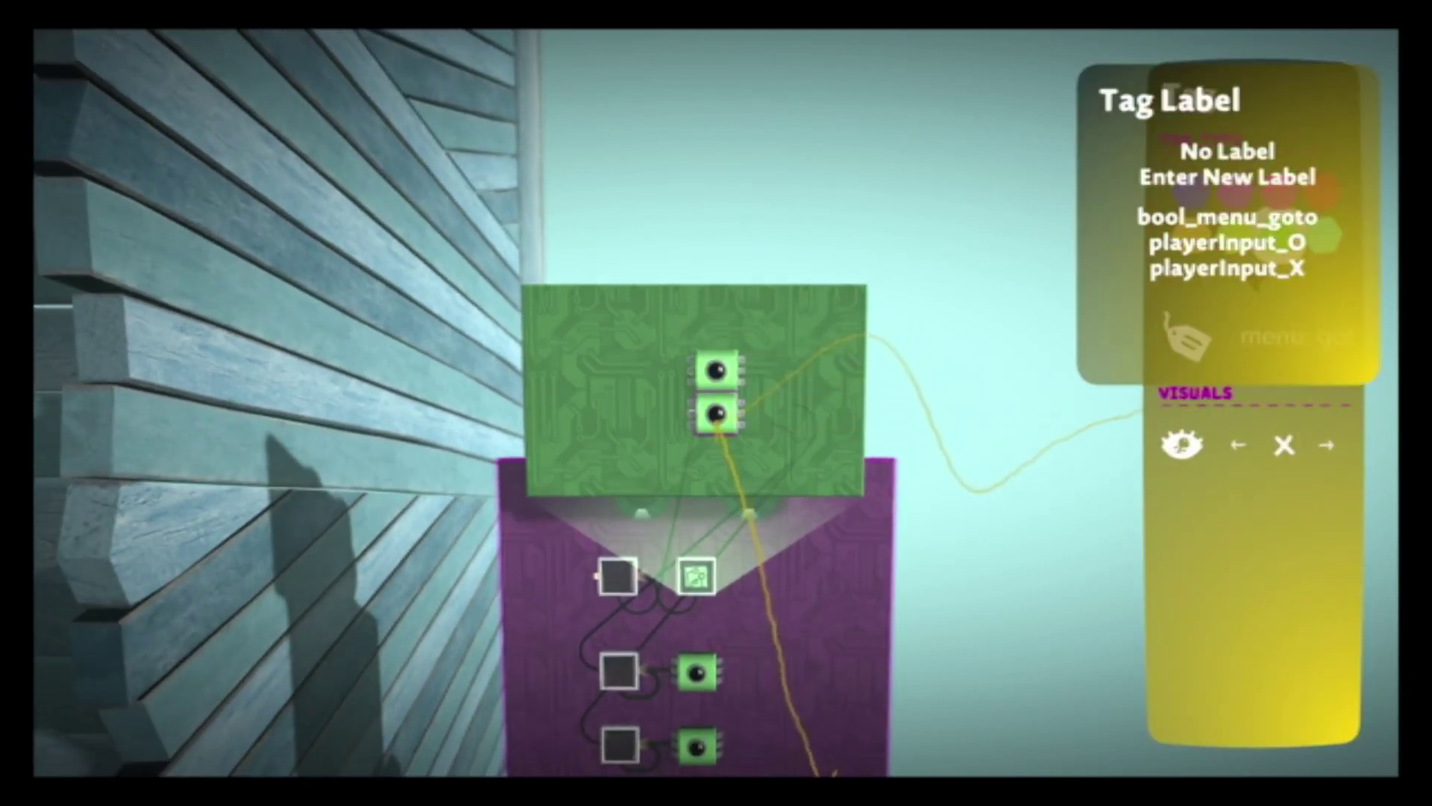
pyautogui.press('Return')
pyautogui.press('BackSpace')
pyautogui.press('BackSpace')
pyautogui.press('BackSpace')
pyautogui.press('BackSpace')
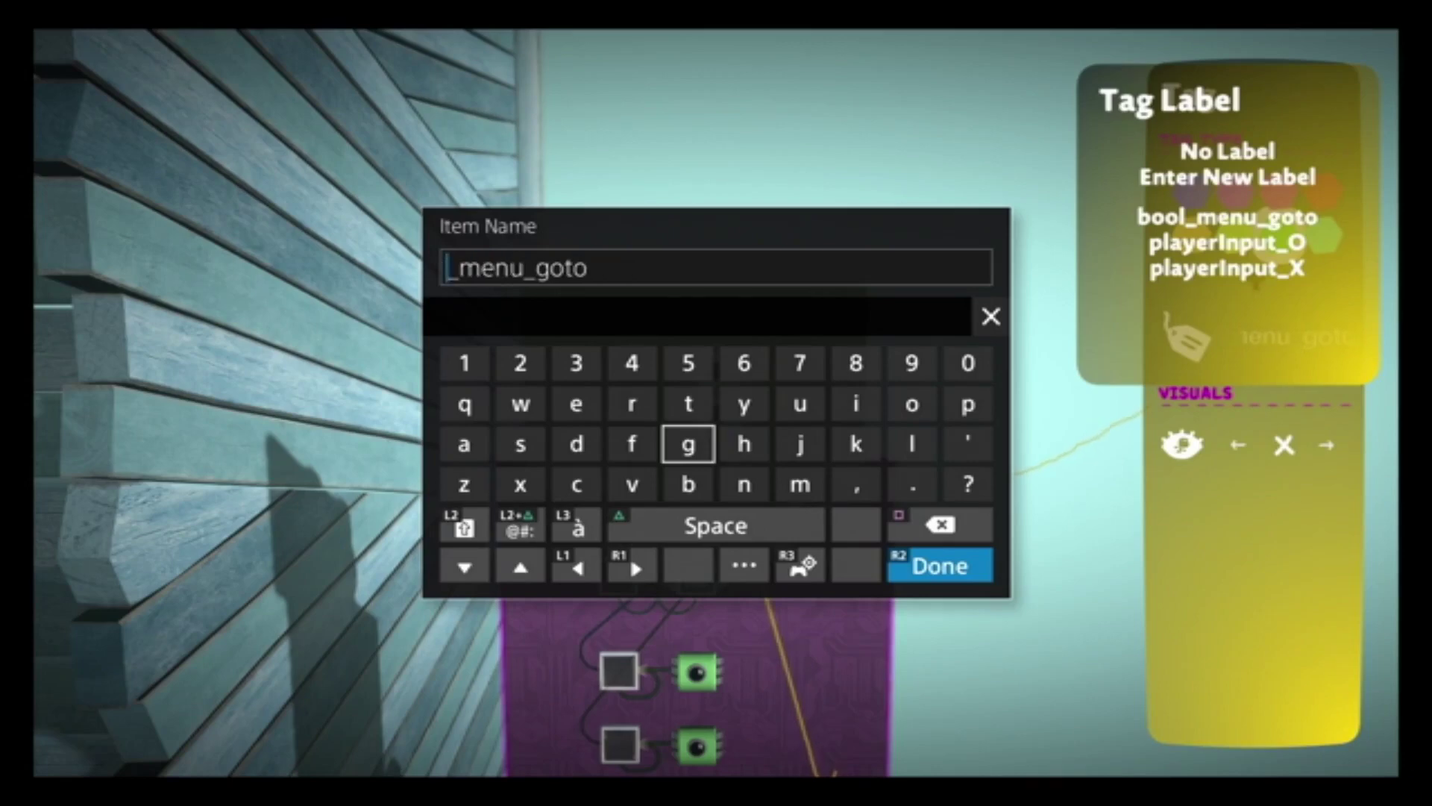
pyautogui.press('Up')
pyautogui.press('Up')
pyautogui.press('Right')
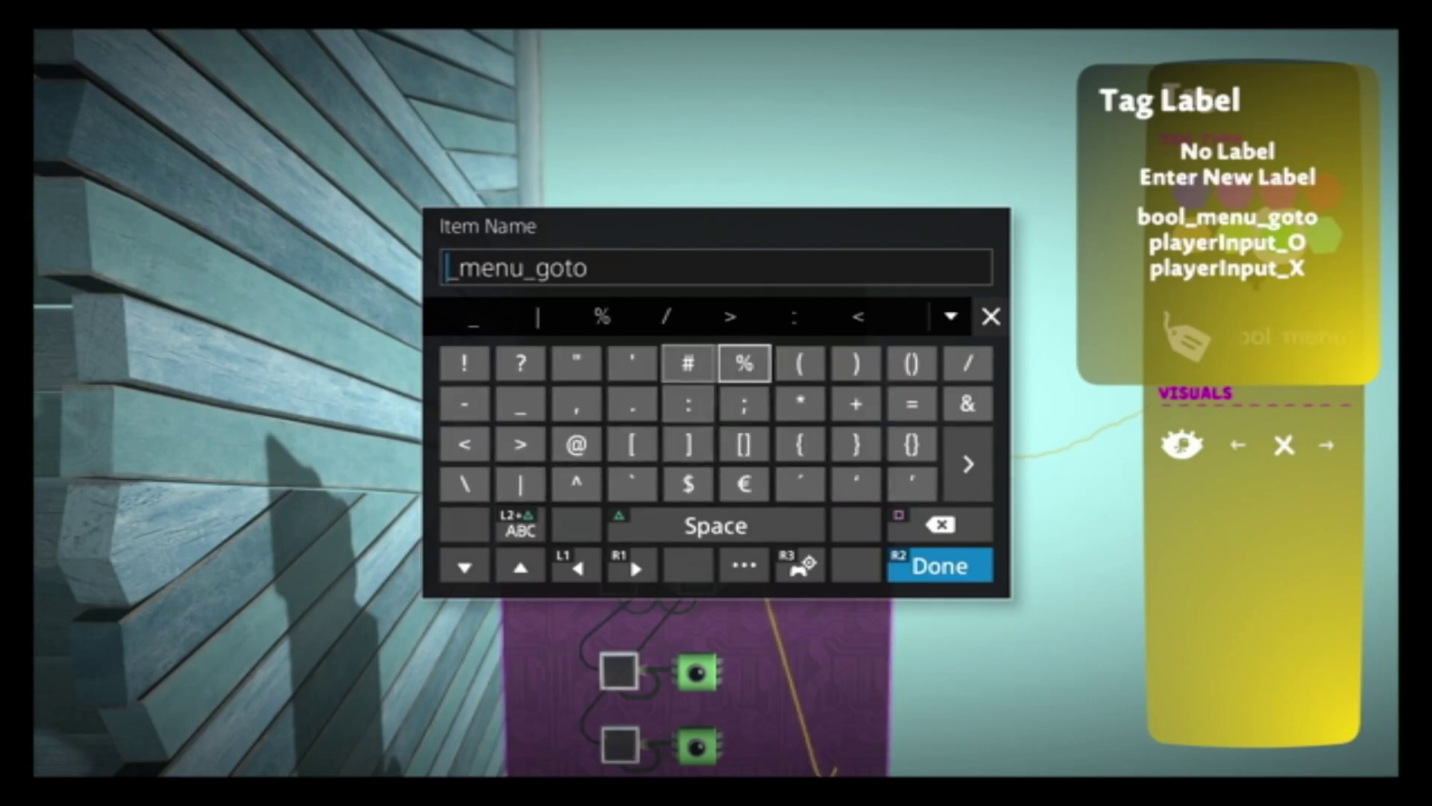
pyautogui.press('Right')
pyautogui.write('%')
pyautogui.press('Return')
pyautogui.press('Escape')
pyautogui.press('Escape')
pyautogui.press('Down')
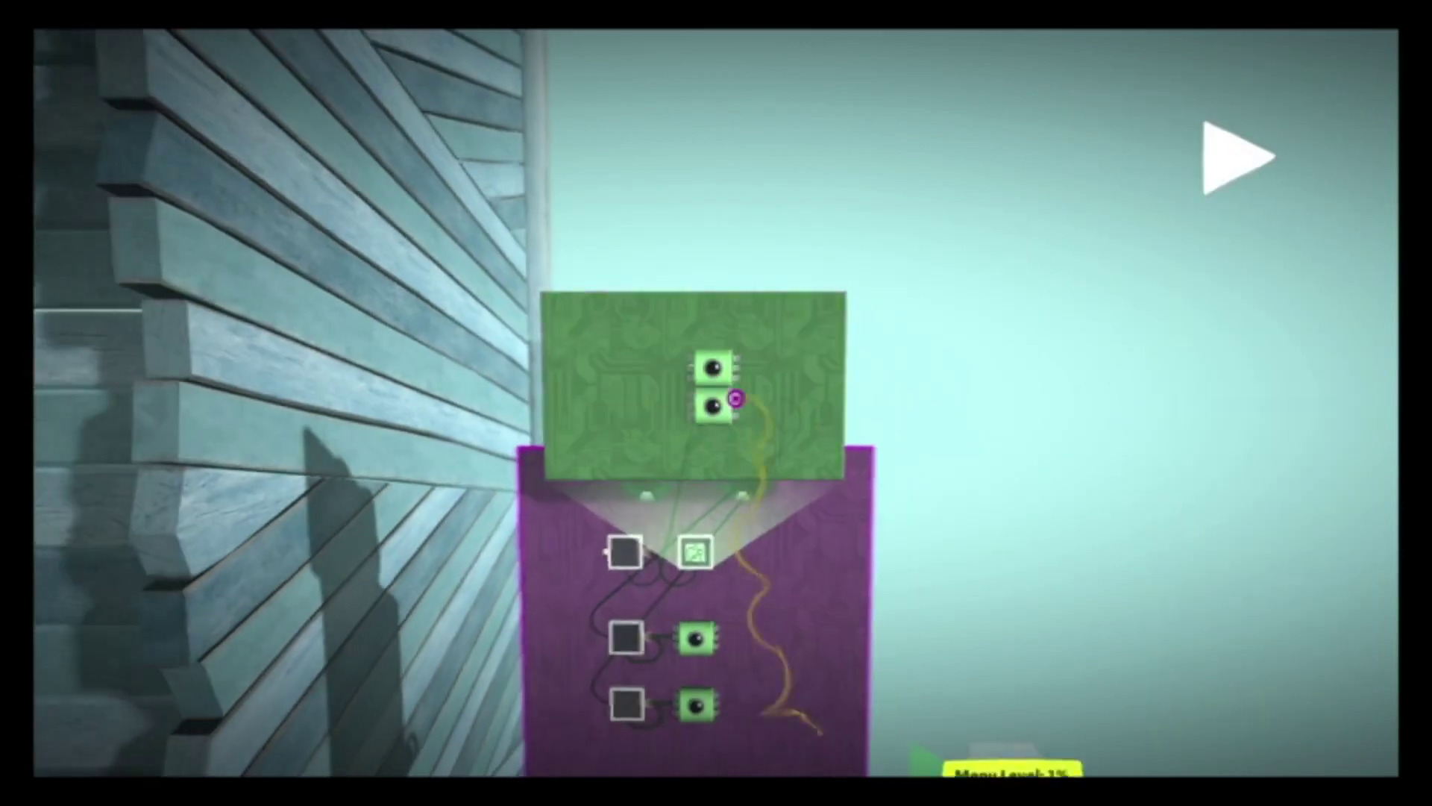
# Step: Place a battery on the microchip's green circuit board, beside the lower tag
pyautogui.press('Return')
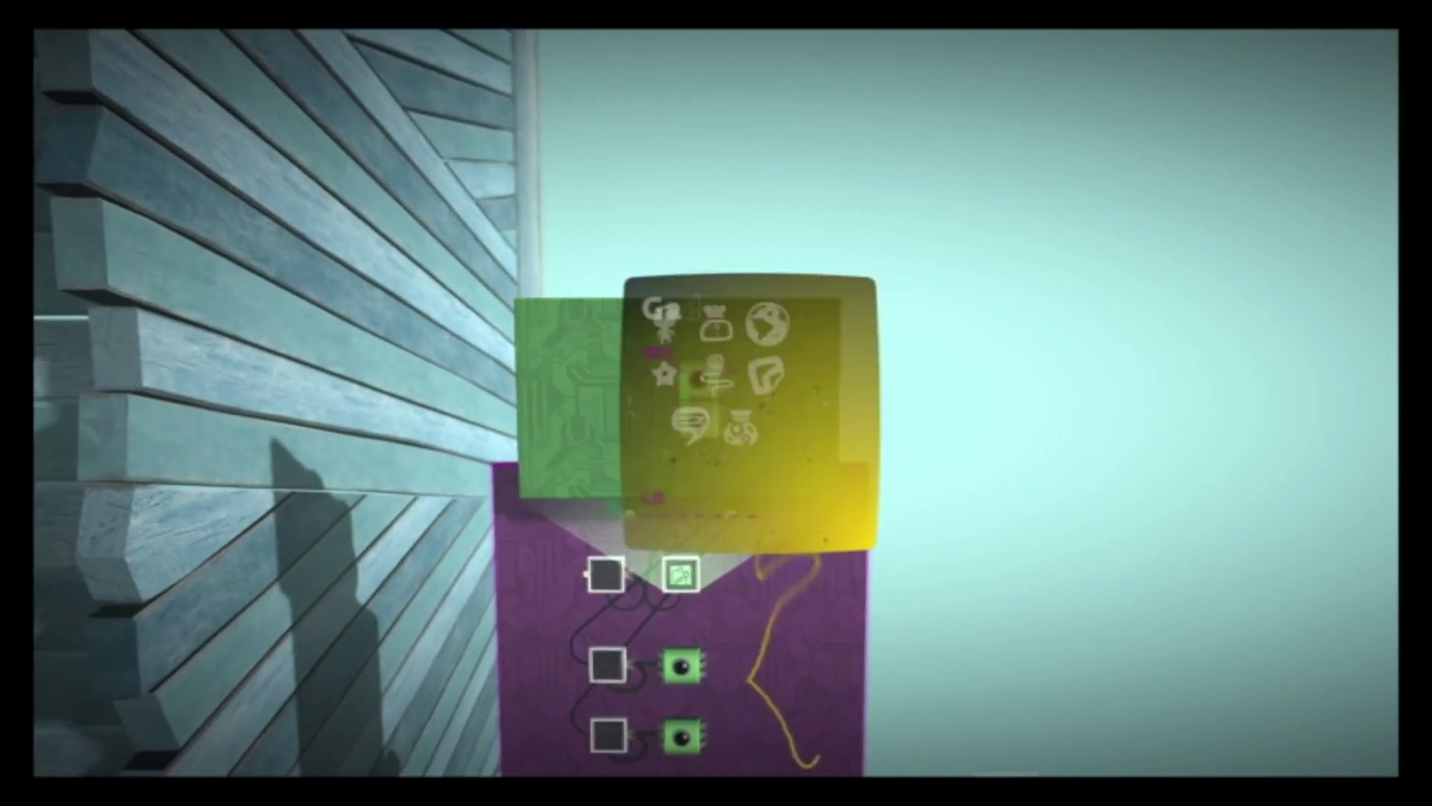
pyautogui.press('Down')
pyautogui.press('Down')
pyautogui.press('Down')
pyautogui.press('Right')
pyautogui.press('Right')
pyautogui.press('Right')
pyautogui.press('Right')
pyautogui.press('Return')
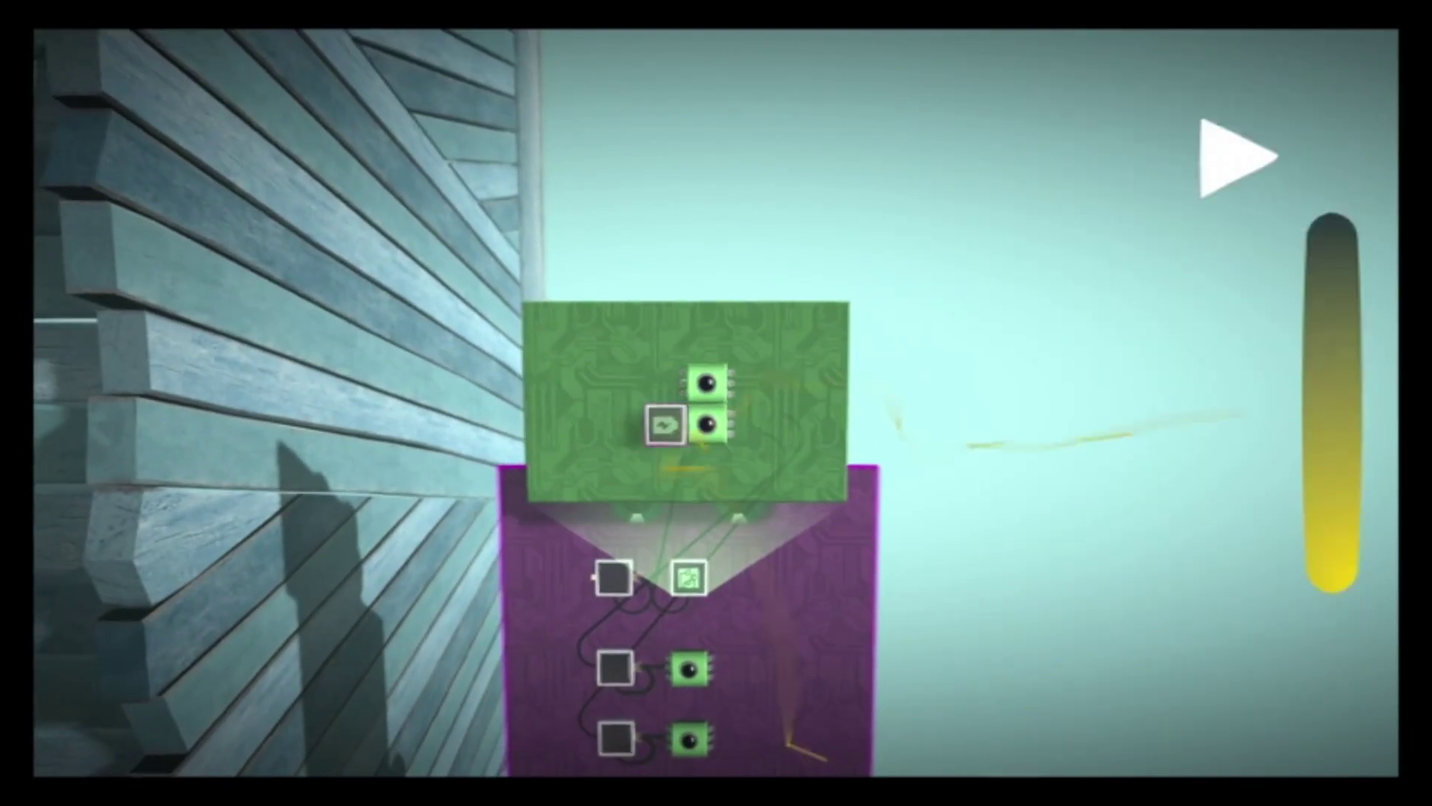
pyautogui.press('Return')
# Step: Set the battery's output to 0% and move it a little away from the lower tag
pyautogui.press('Left')
pyautogui.press('Left')
pyautogui.press('Left')
pyautogui.press('Left')
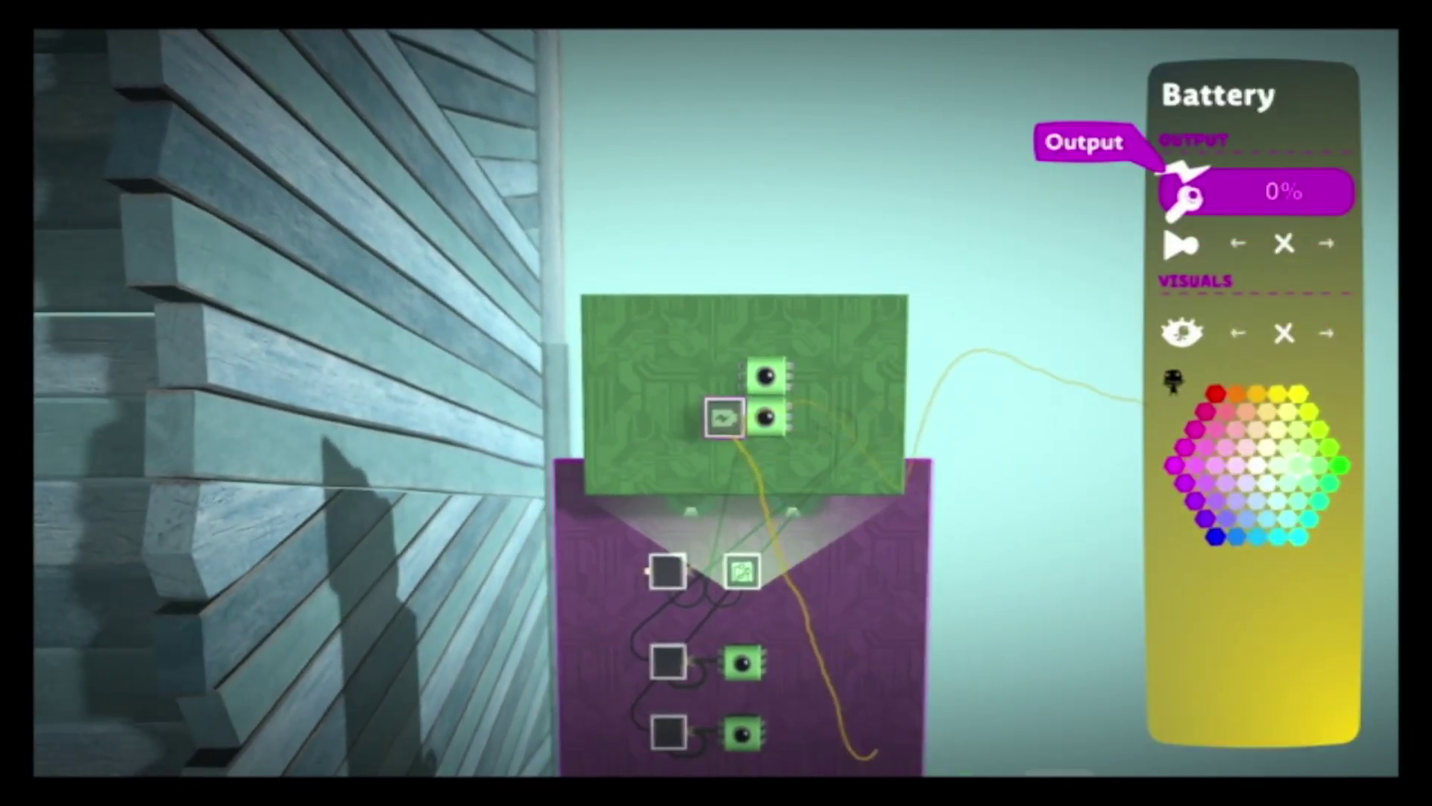
pyautogui.press('Escape')
pyautogui.press('Return')
pyautogui.press('Escape')
pyautogui.press('Escape')
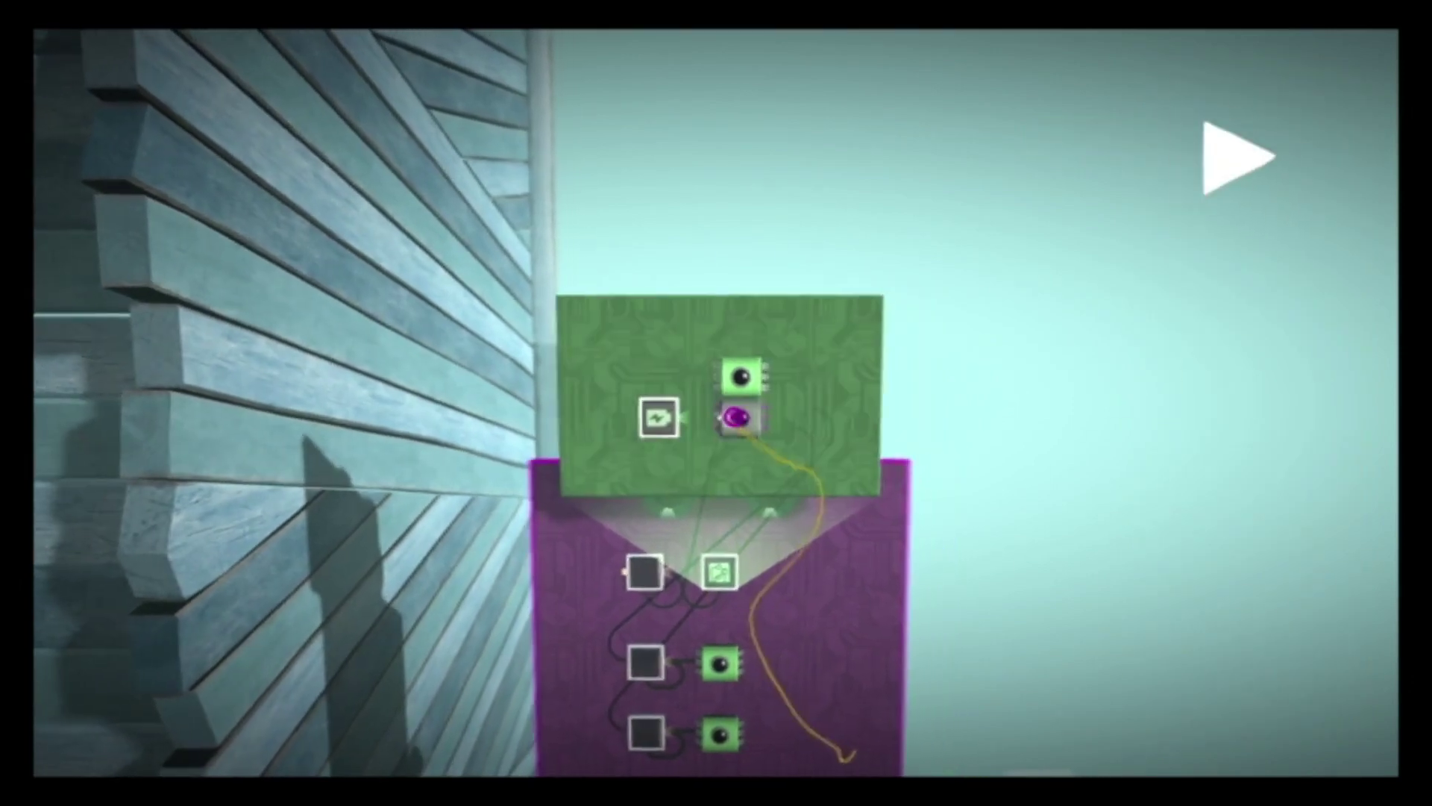
# Step: Wire the battery's output to the lower tag on the microchip board
pyautogui.click(687, 418)
pyautogui.click(744, 418)
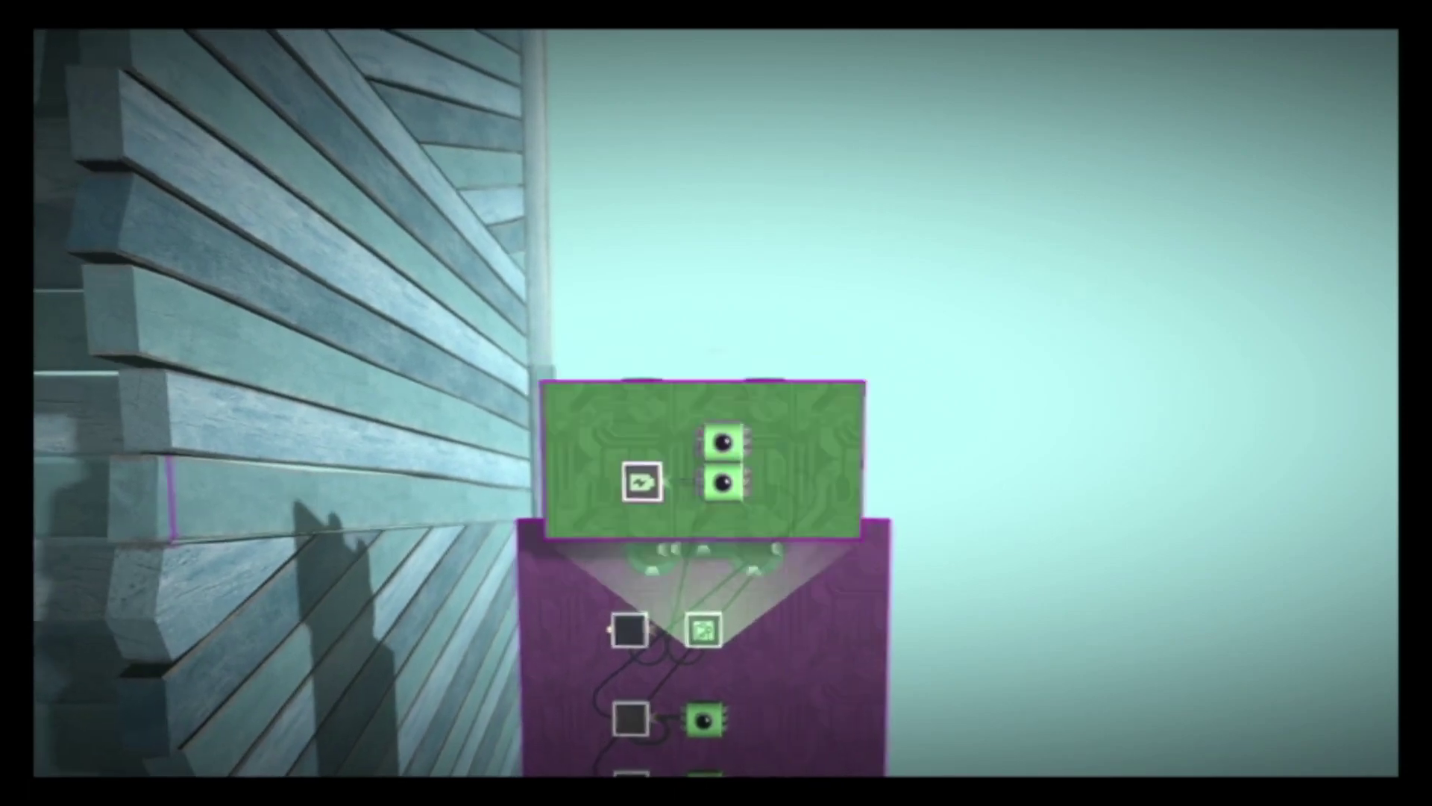
pyautogui.click(738, 480)
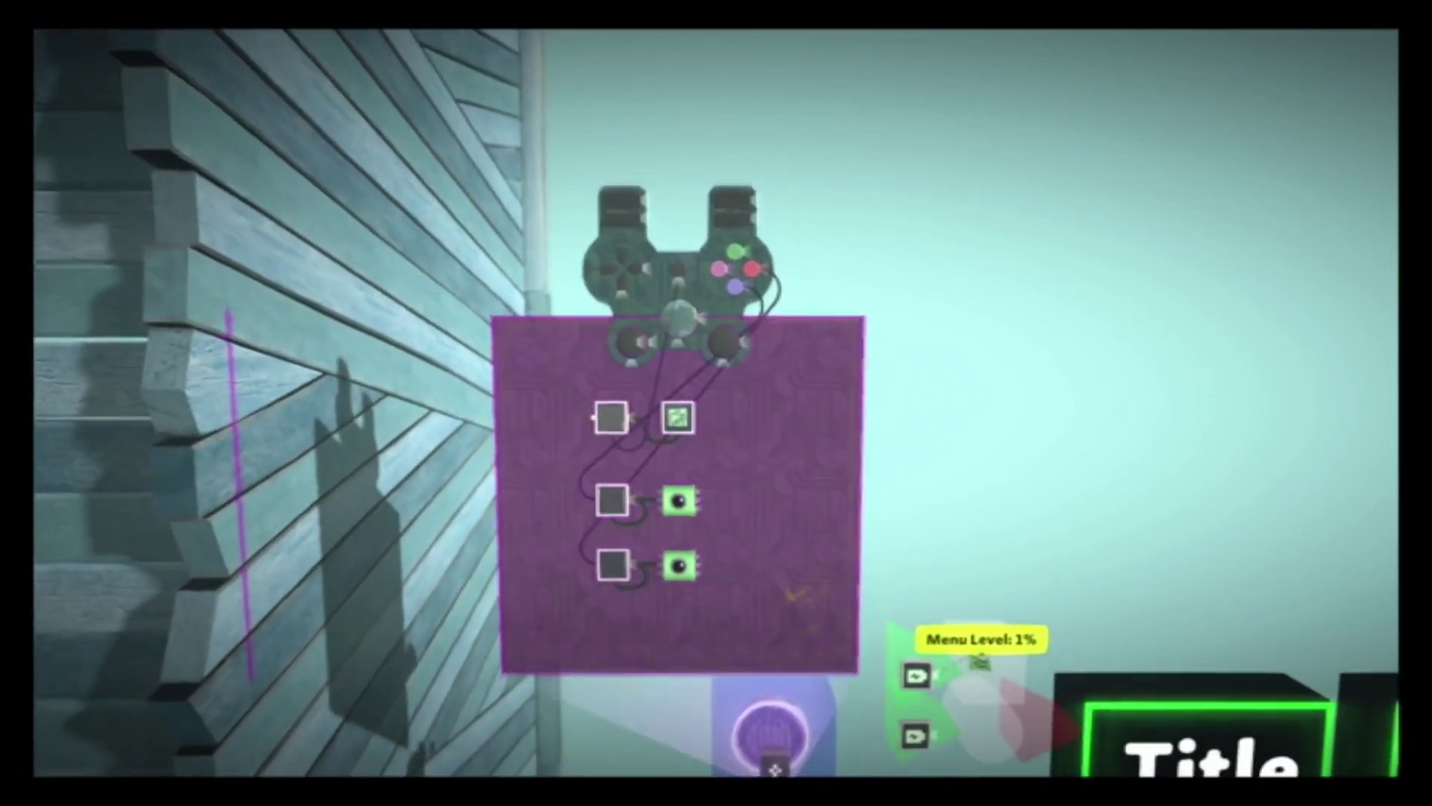
# Step: Enlarge the purple circuit board and copy the timer and microchip pair as a second row
pyautogui.moveTo(813, 668); pyautogui.dragTo(828, 596)
pyautogui.moveTo(738, 405); pyautogui.dragTo(613, 511)
pyautogui.click(719, 425)
pyautogui.moveTo(662, 332); pyautogui.dragTo(804, 218)
pyautogui.click(684, 419)
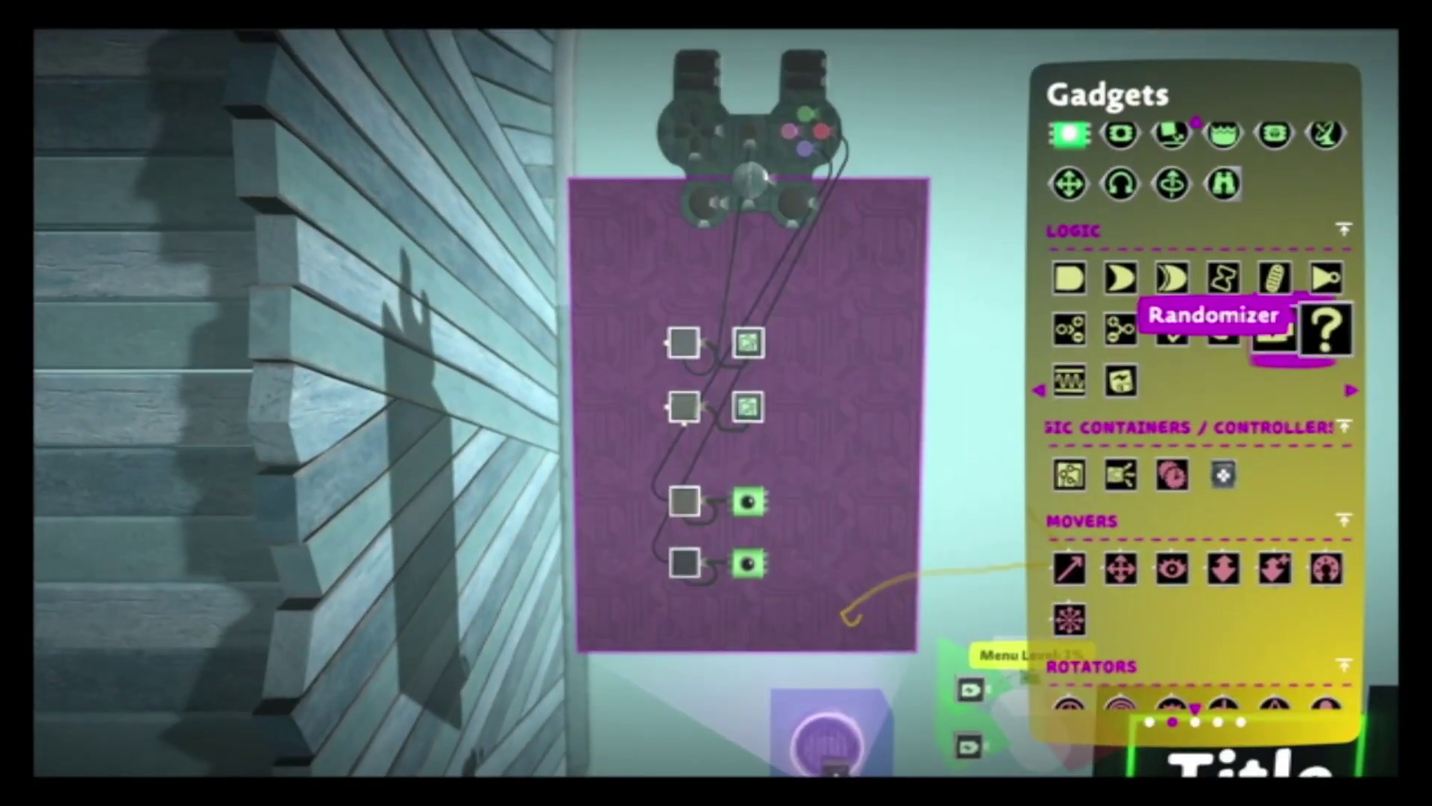
# Step: Place a NOT gate beside the lower timer and wire it between the controller and that timer
pyautogui.click(1321, 282)
pyautogui.click(710, 409)
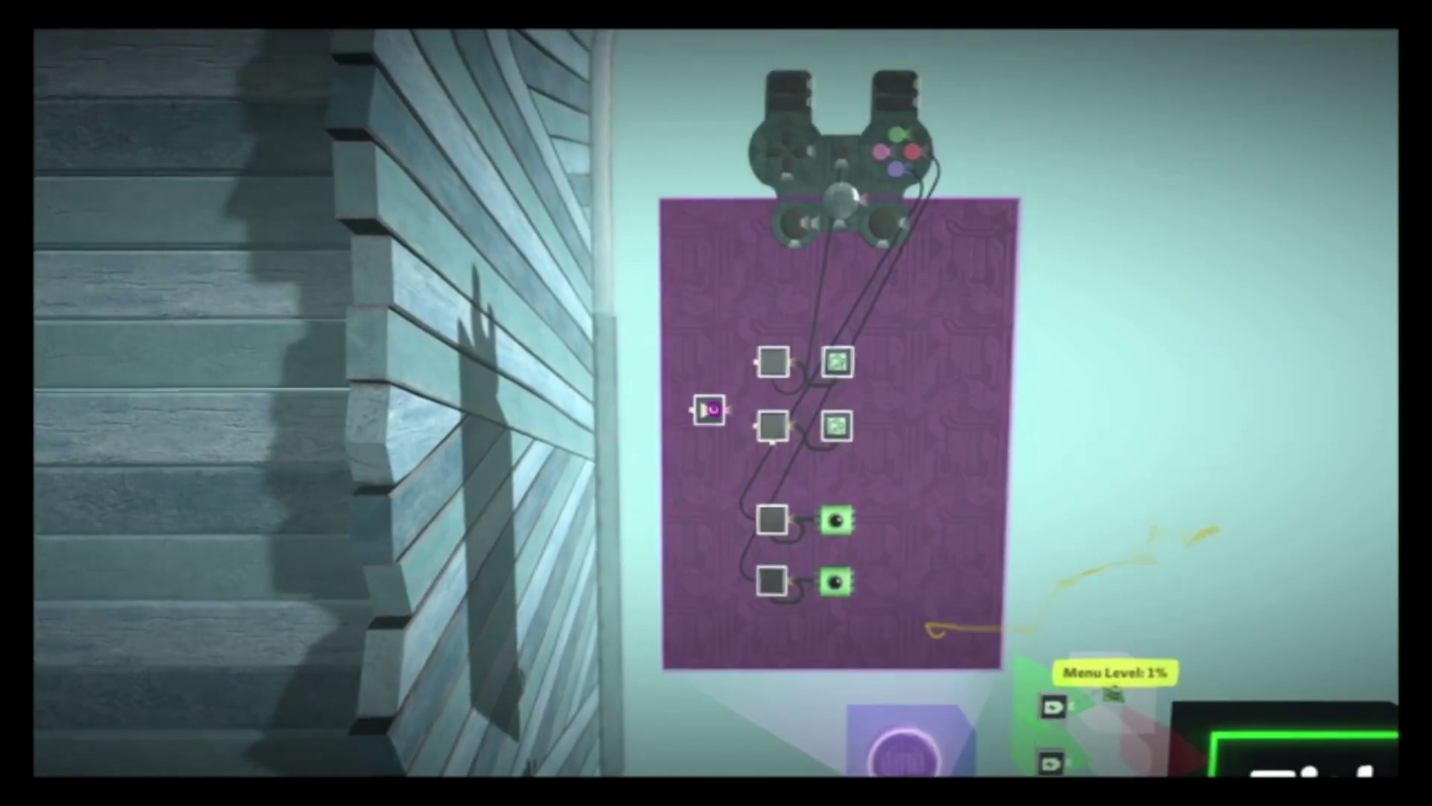
pyautogui.click(772, 382)
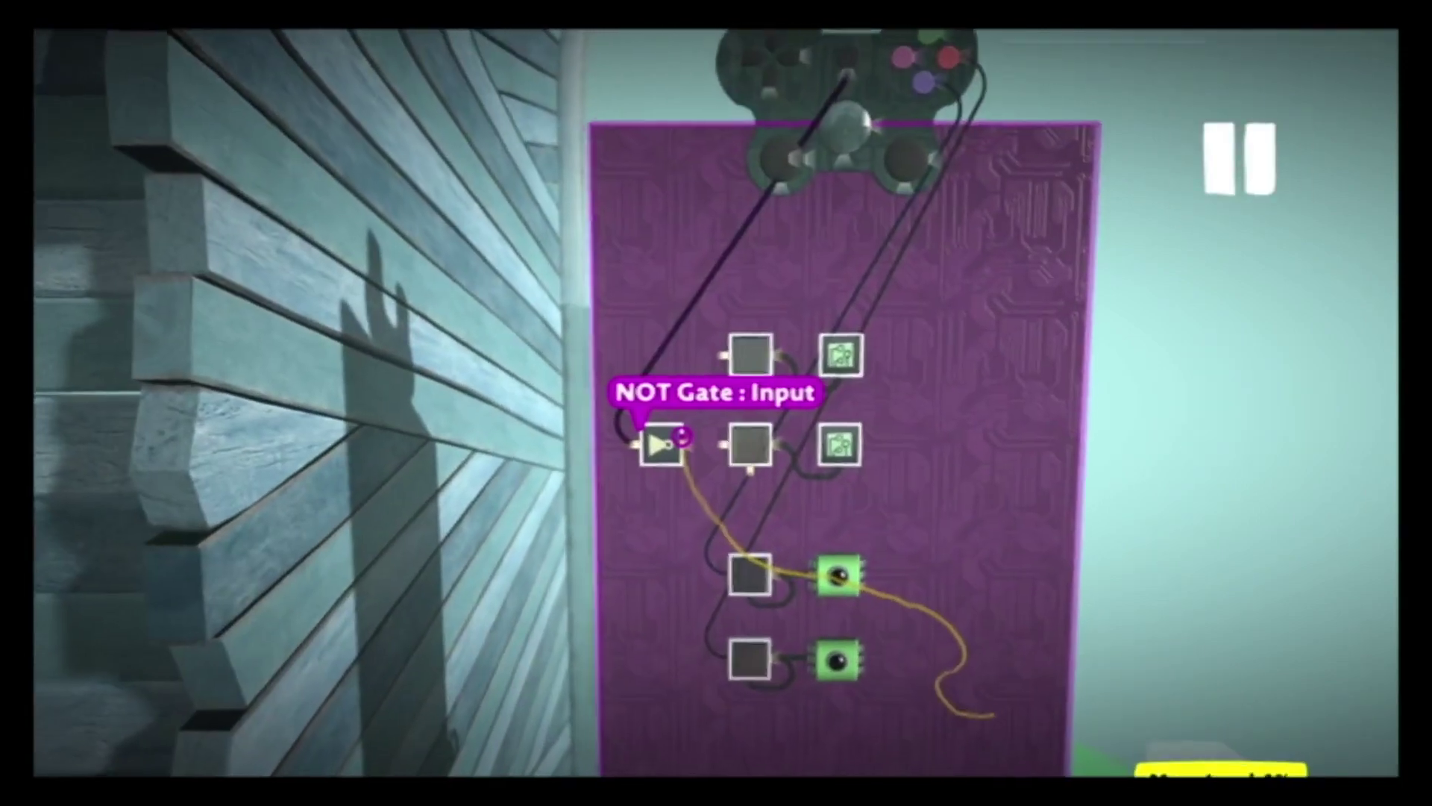
pyautogui.click(682, 436)
pyautogui.click(729, 417)
# Step: Move the lower microchip's opened board beside the purple board's logic and set its battery's output to 0%
pyautogui.click(753, 414)
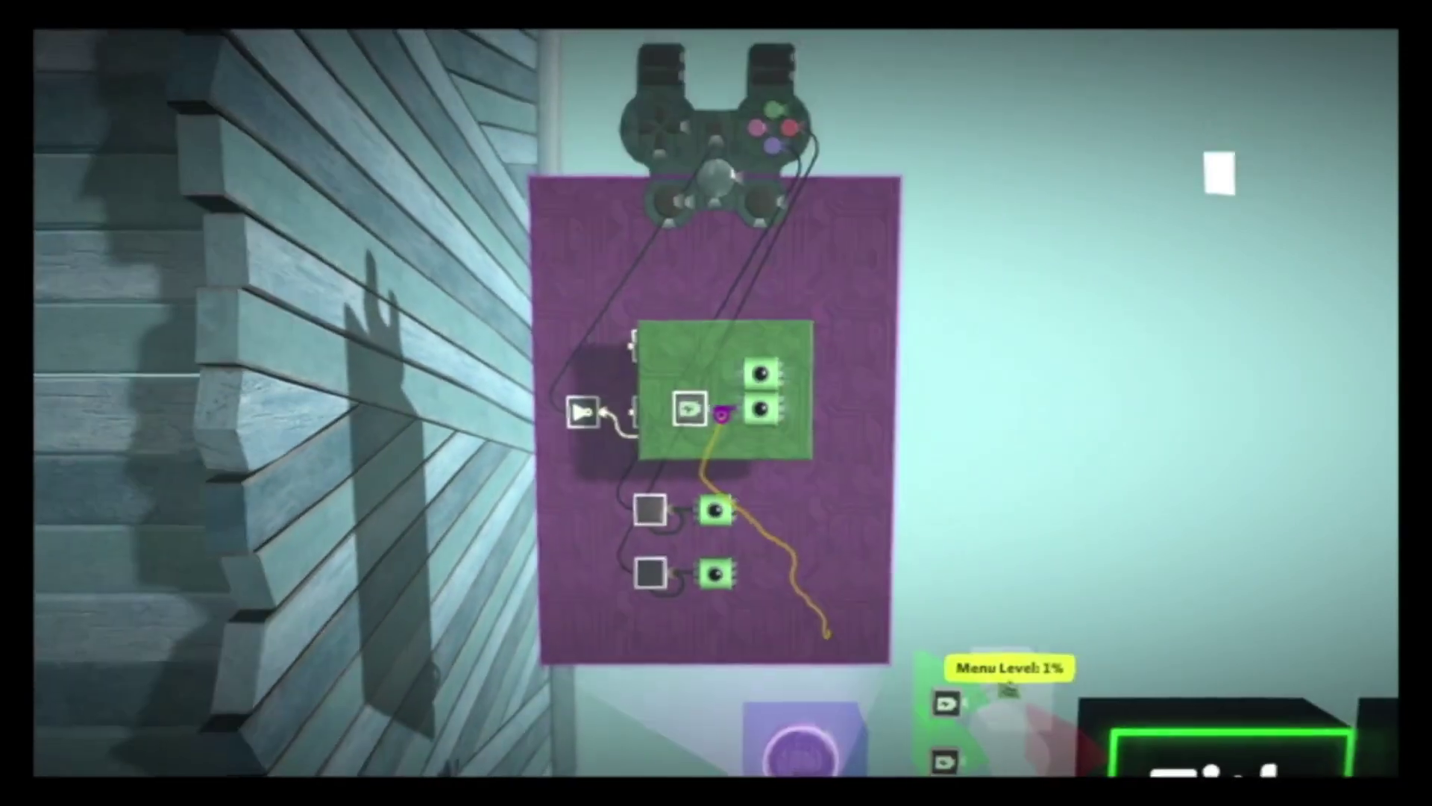
pyautogui.moveTo(720, 412); pyautogui.dragTo(743, 439)
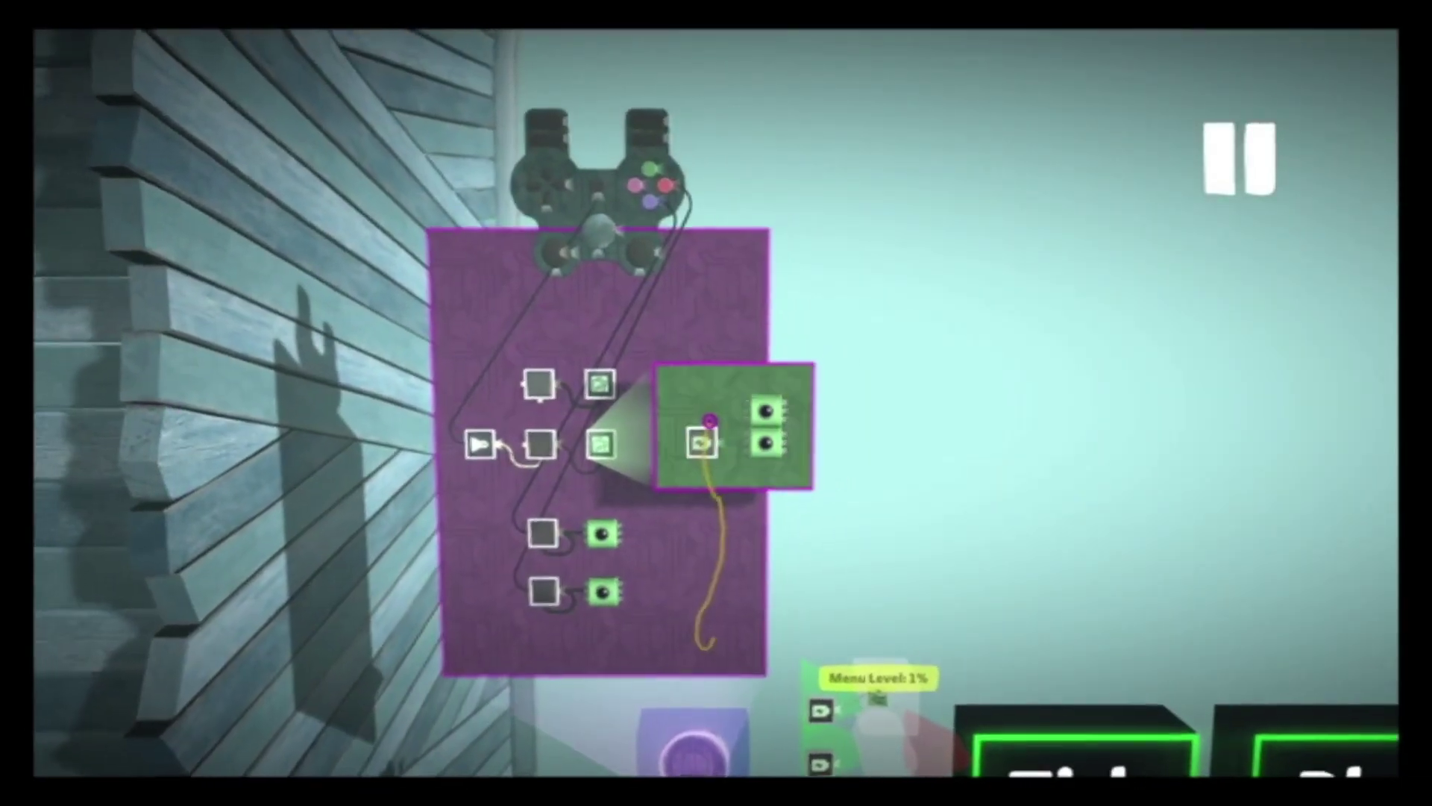
pyautogui.click(705, 438)
pyautogui.press('Escape')
pyautogui.click(711, 415)
pyautogui.press('Left')
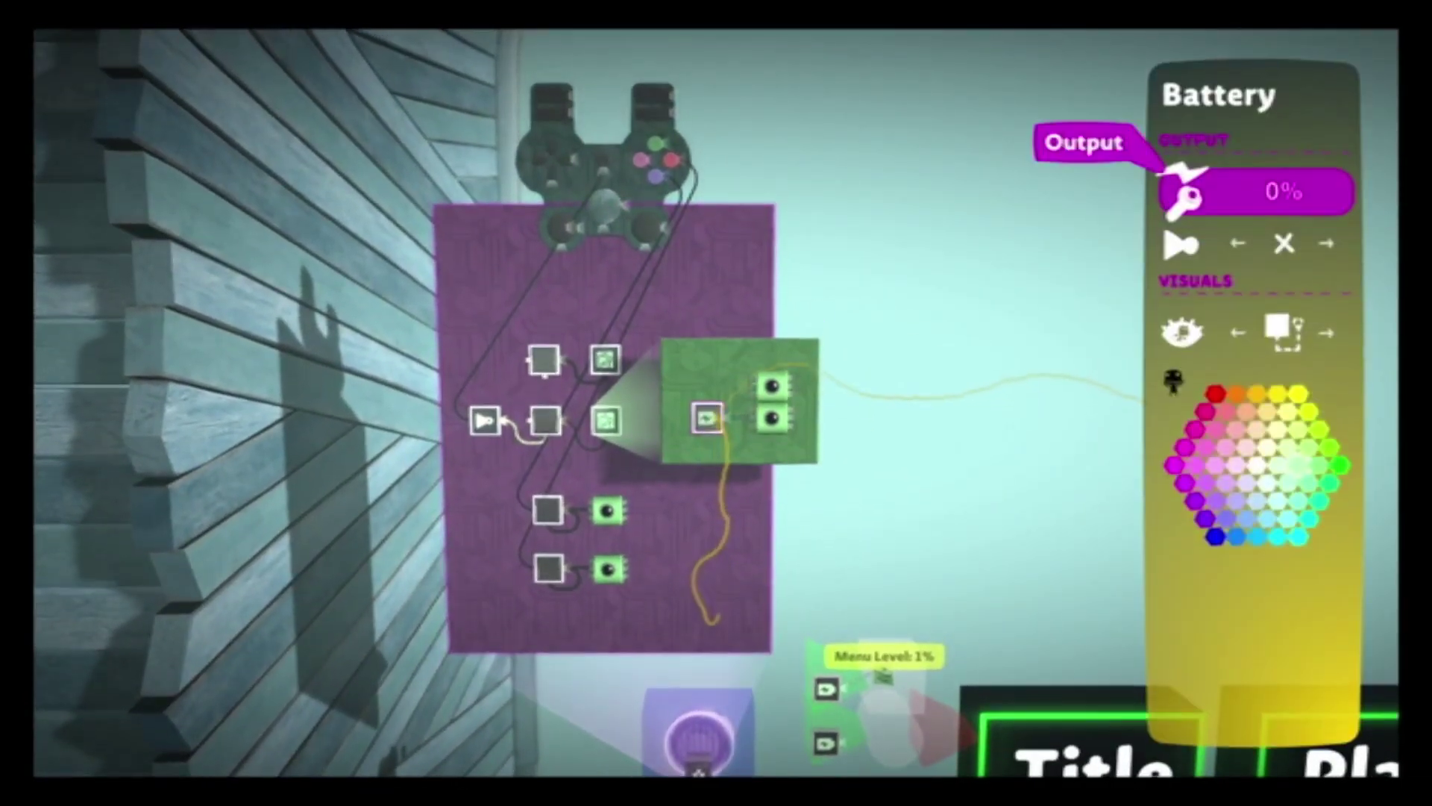
pyautogui.press('Escape')
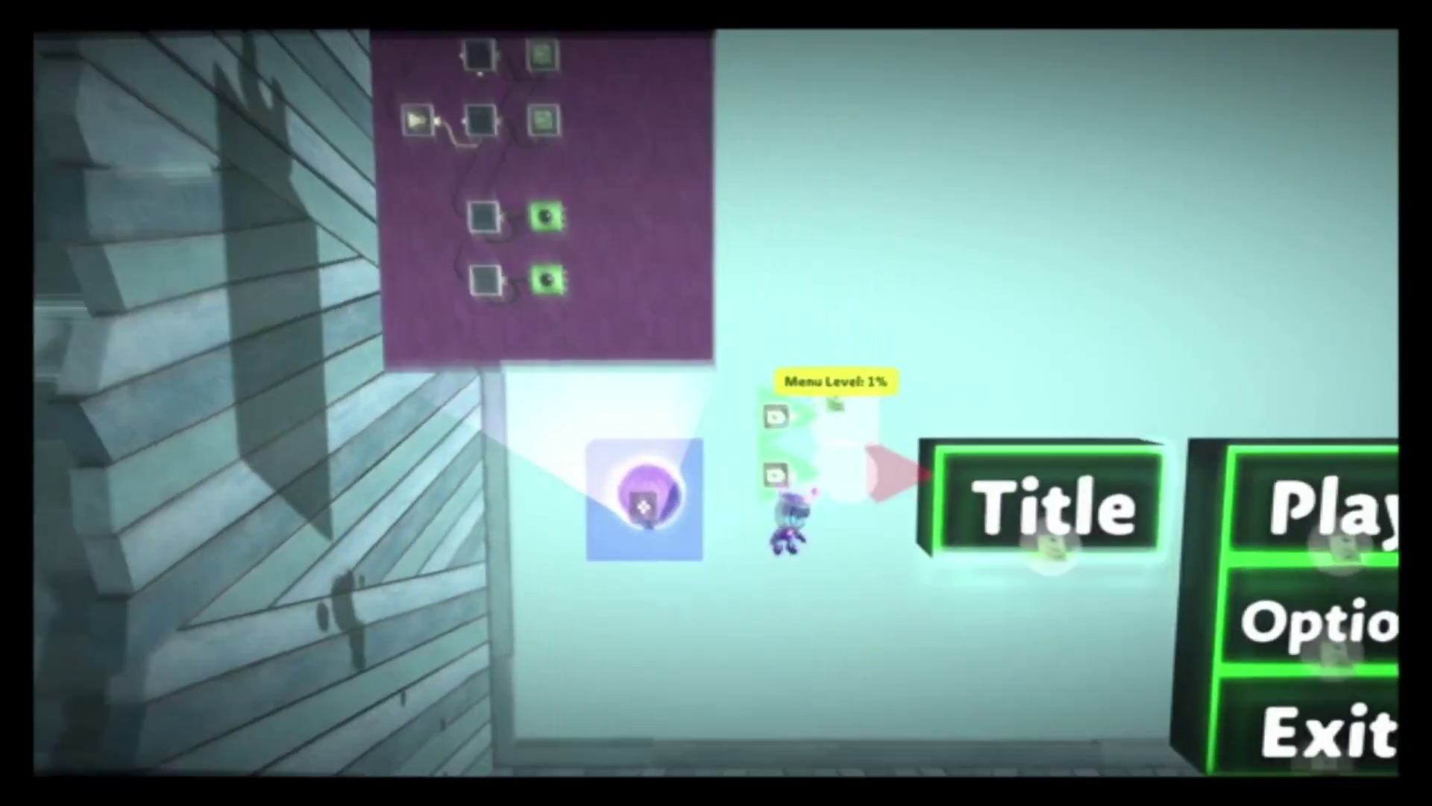
# Step: Place a new microchip on the Menu Level object, next to its upper battery, and open its circuit board
pyautogui.press('Down')
pyautogui.press('Down')
pyautogui.press('Right')
pyautogui.press('Right')
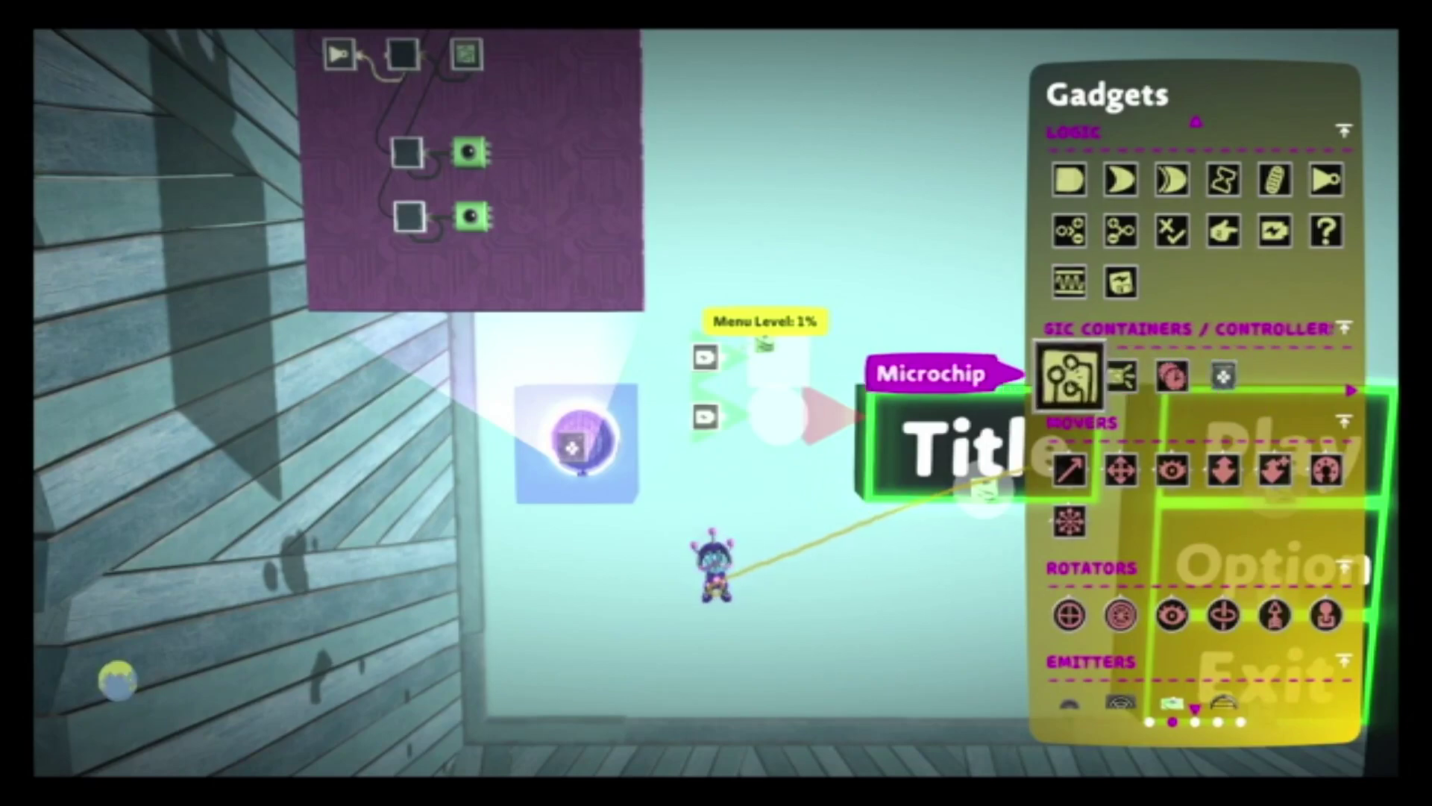
pyautogui.press('Return')
pyautogui.press('Escape')
pyautogui.press('Escape')
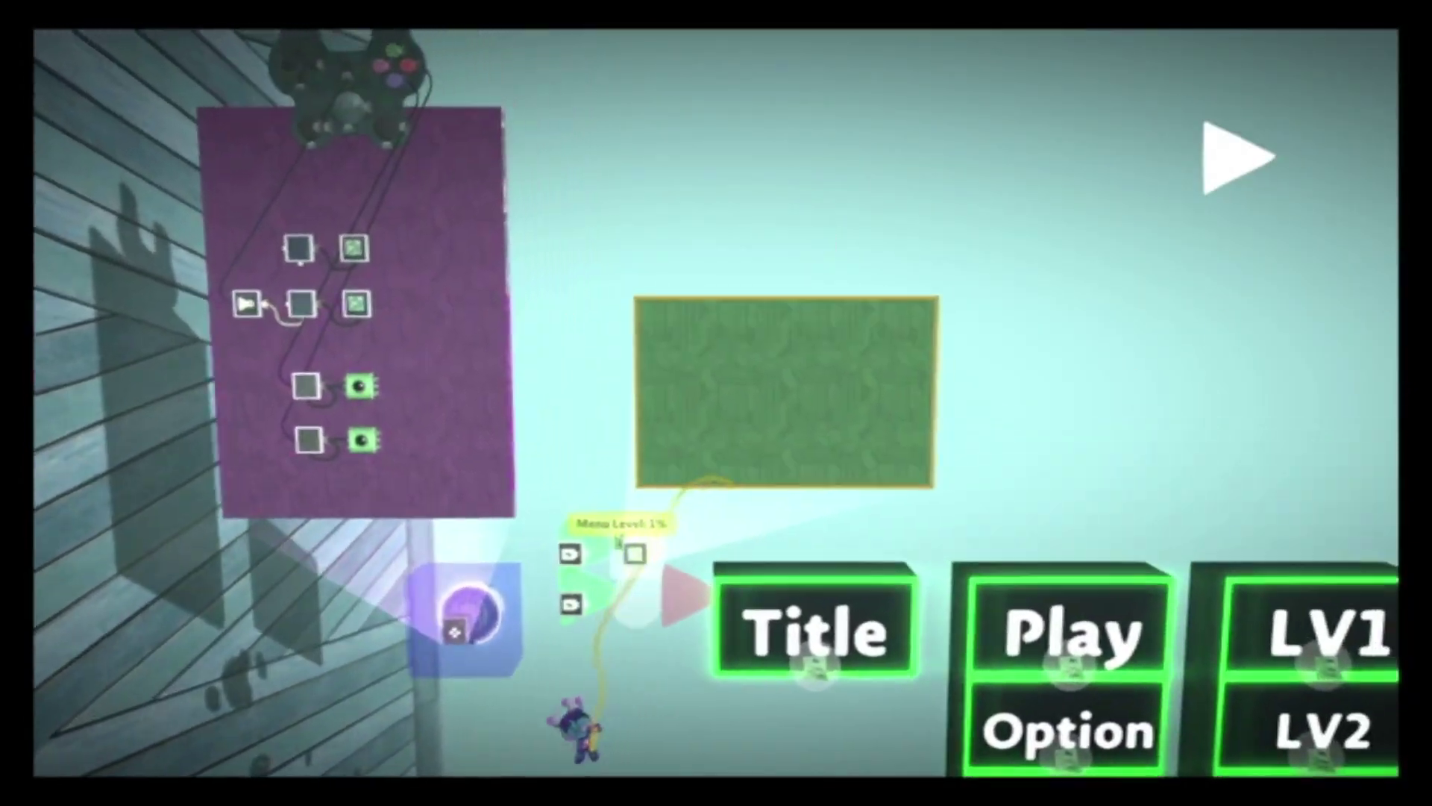
# Step: Place a tag sensor on the new microchip's green circuit board
pyautogui.press('Tab')
pyautogui.press('Up')
pyautogui.press('Up')
pyautogui.press('Up')
pyautogui.press('Up')
pyautogui.press('Right')
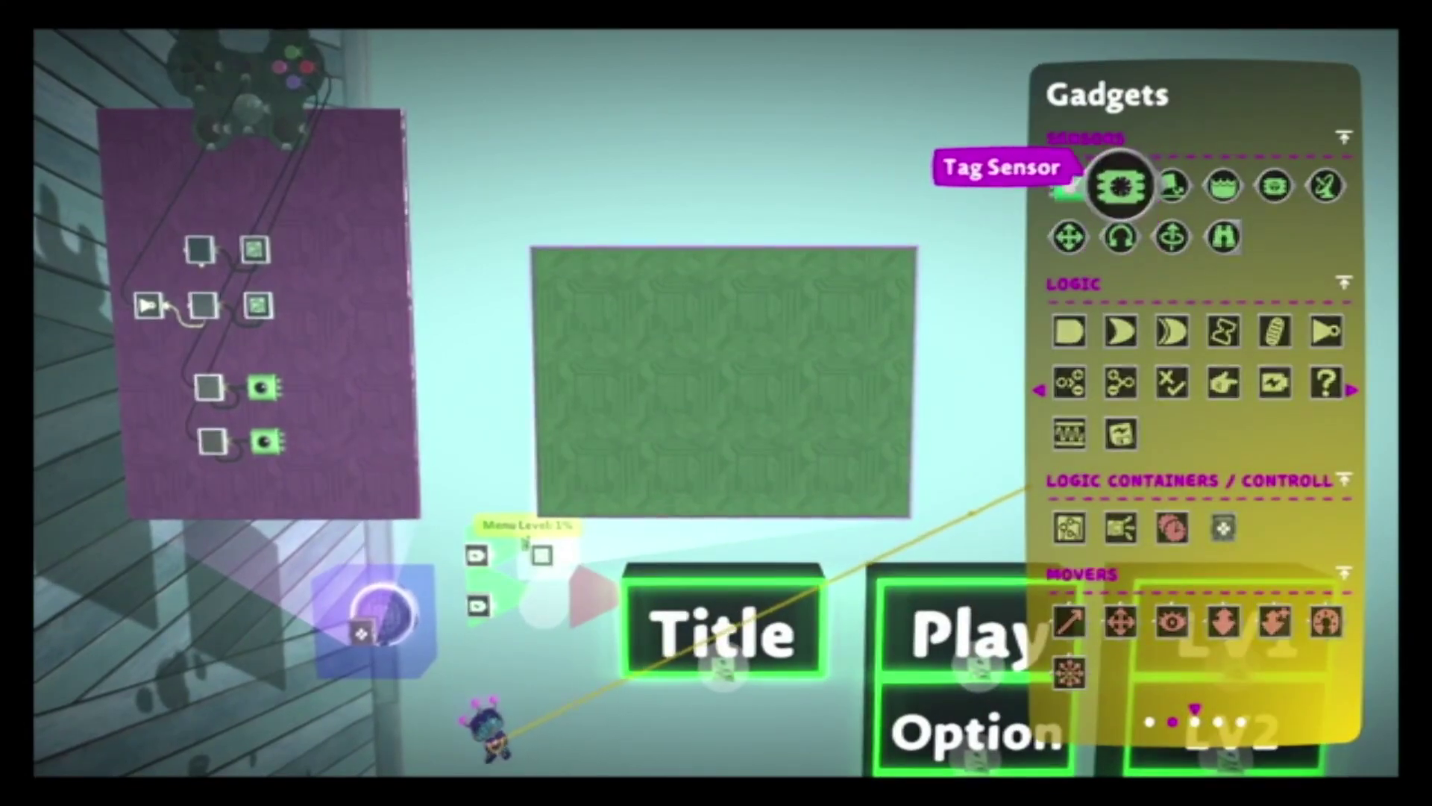
pyautogui.press('Return')
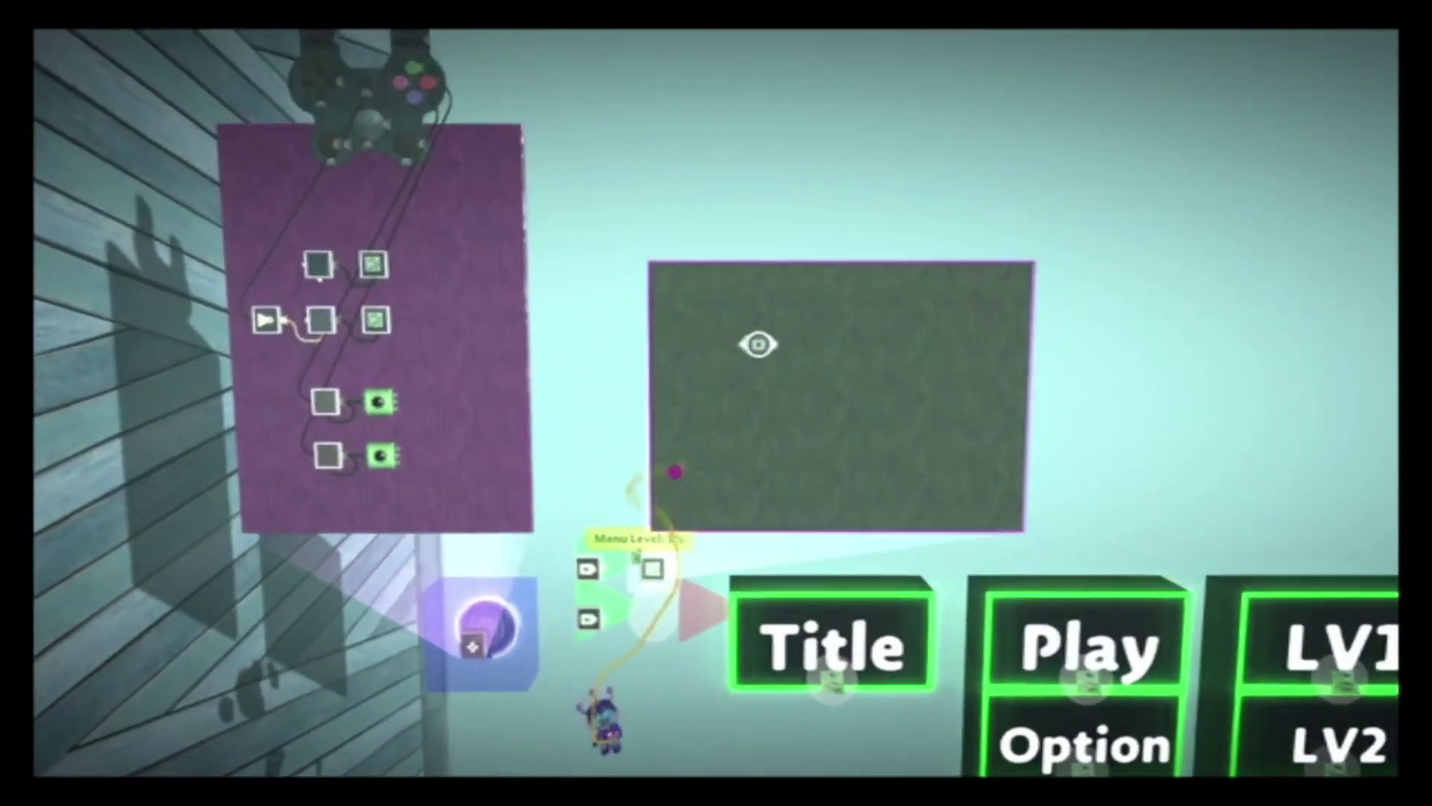
# Step: Wire the upper battery's output into the new microchip's board as an input
pyautogui.press('Down')
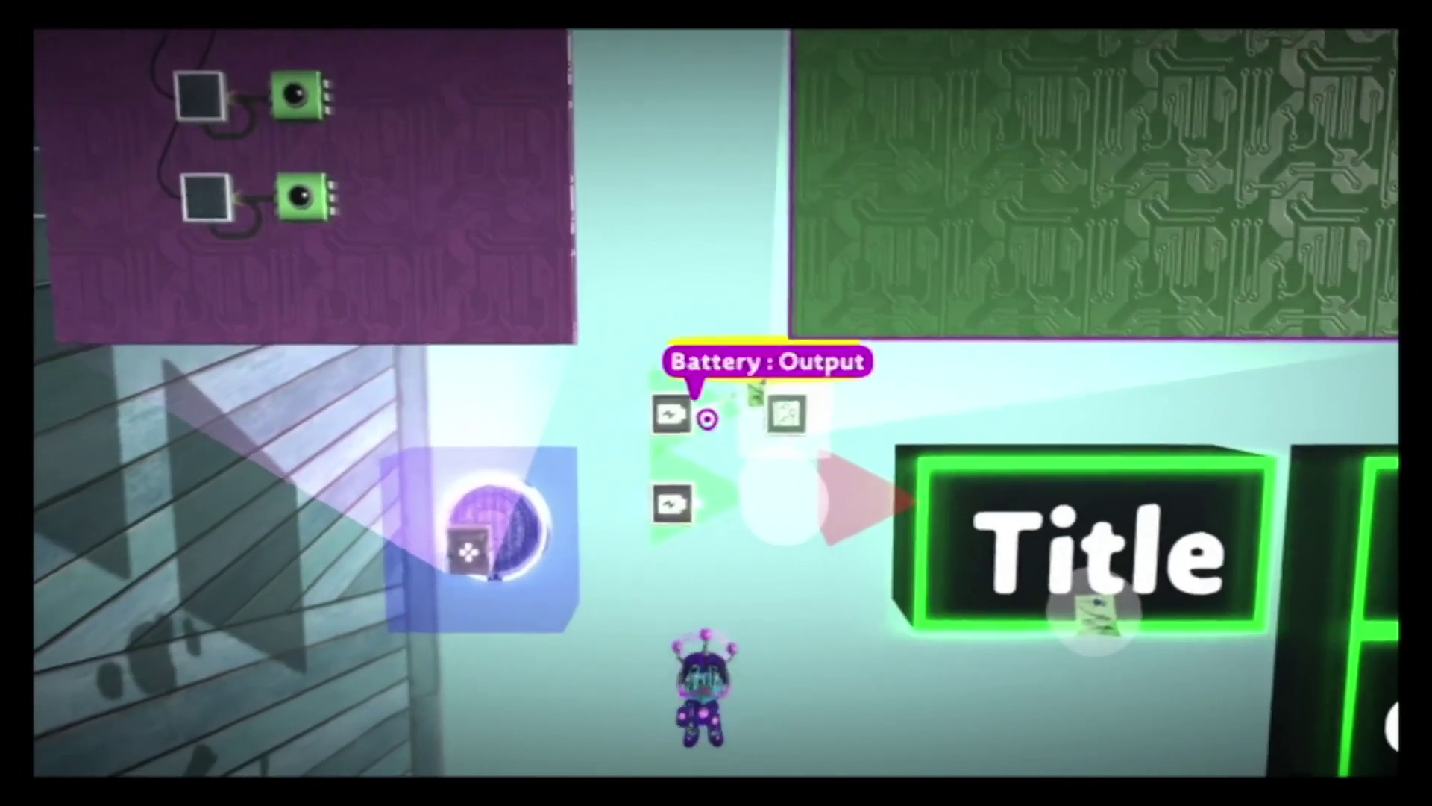
pyautogui.click(706, 419)
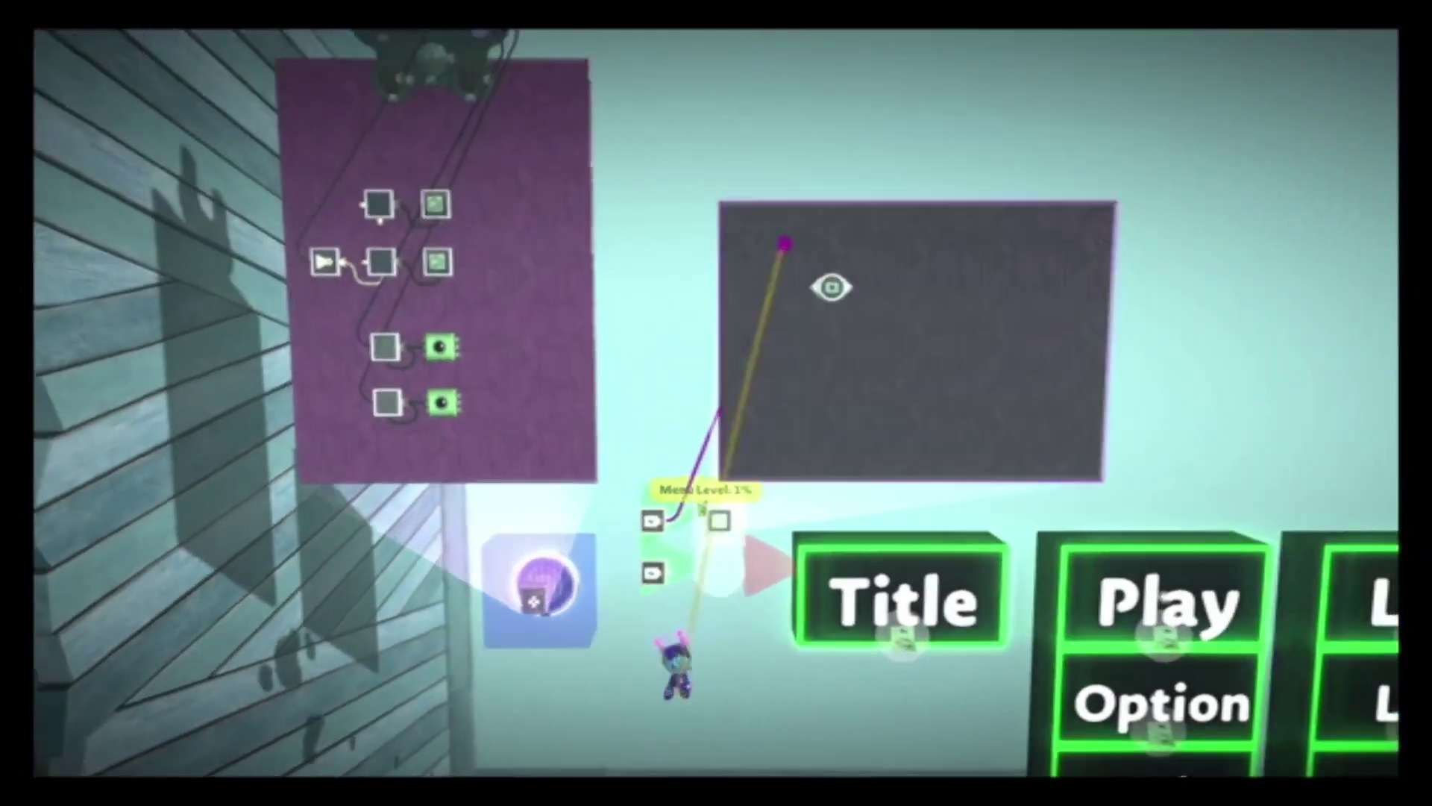
pyautogui.click(783, 243)
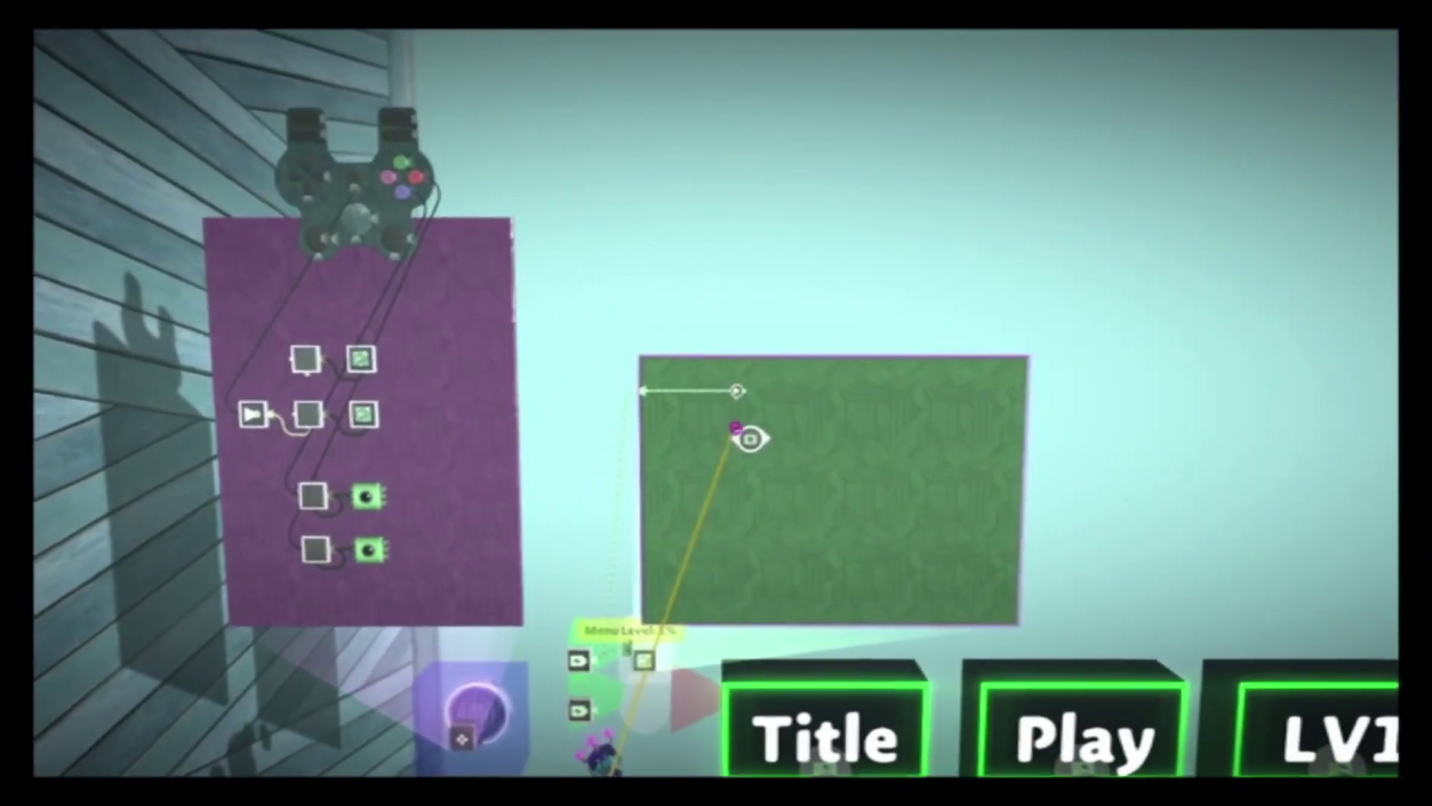
# Step: Set the tag sensor's maximum detection range to infinite
pyautogui.click(746, 412)
pyautogui.press('Down')
pyautogui.press('Left')
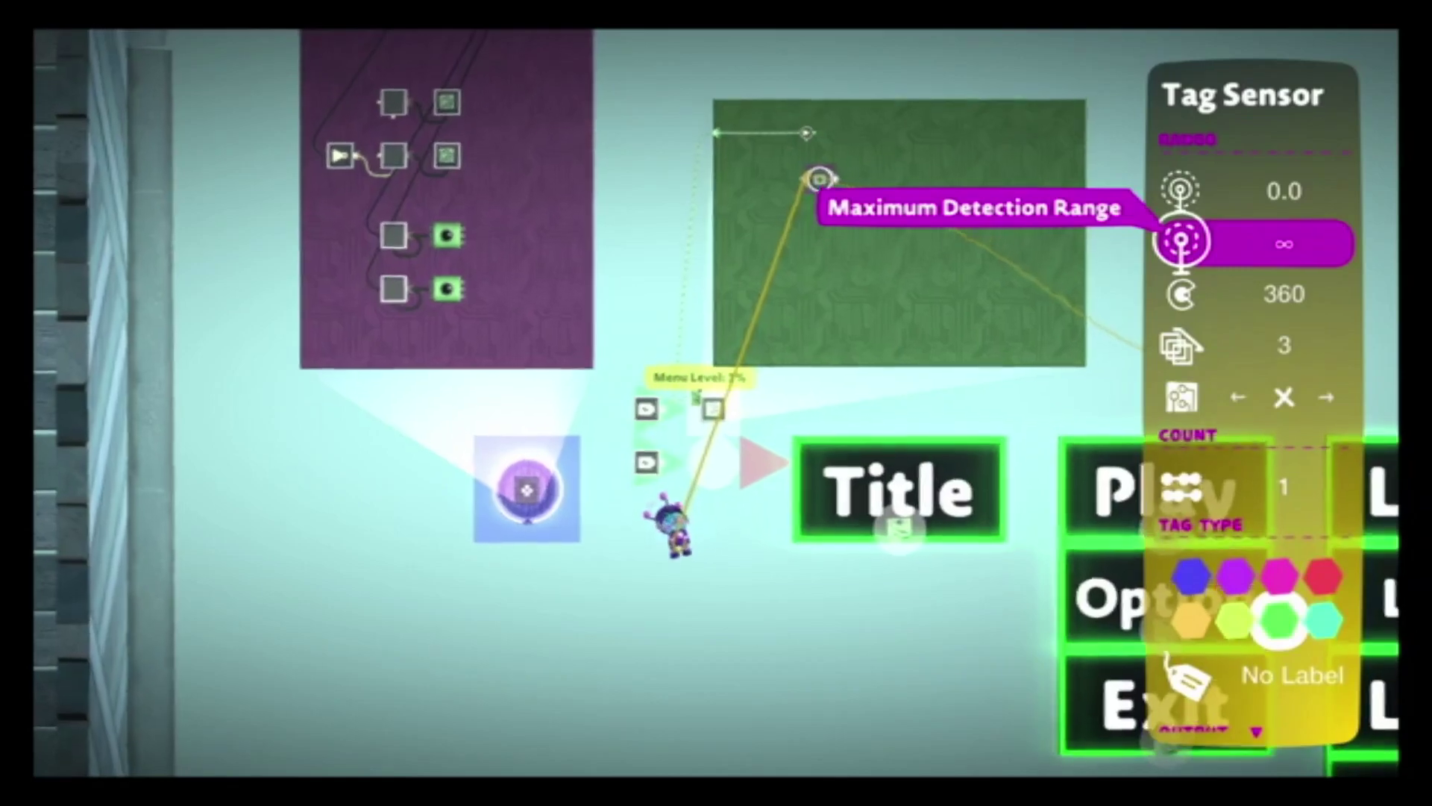
# Step: Set the tag sensor's label to %_menu_goto
pyautogui.press('Up')
pyautogui.press('Up')
pyautogui.press('Up')
pyautogui.press('Up')
pyautogui.press('Up')
pyautogui.press('Up')
pyautogui.press('Return')
pyautogui.press('Down')
pyautogui.press('Down')
pyautogui.press('Down')
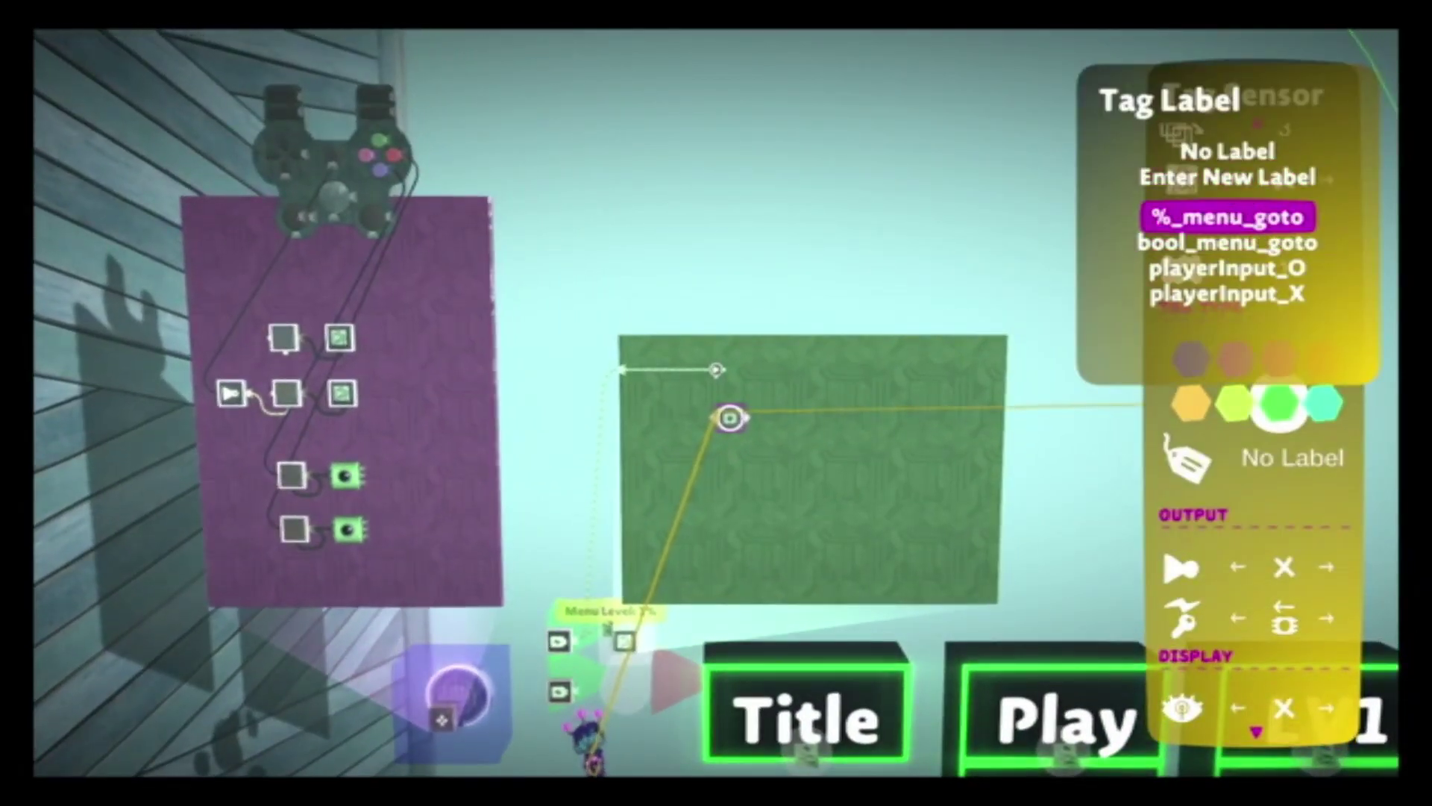
pyautogui.press('Return')
pyautogui.press('Escape')
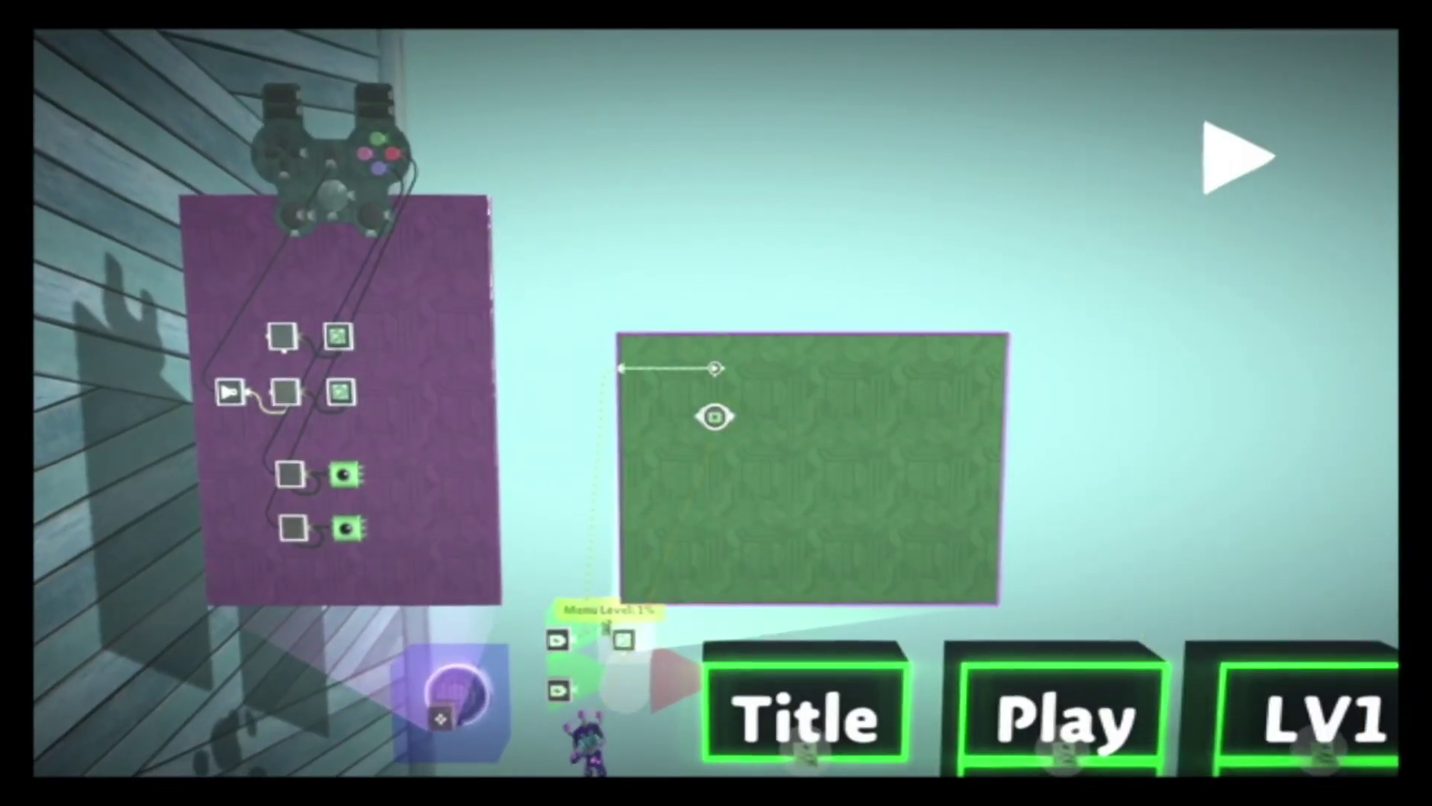
# Step: Find the saved ≥ comparison object among My Objects and place it on the green board beside the tag sensor
pyautogui.press('Escape')
pyautogui.press('Up')
pyautogui.press('Return')
pyautogui.press('Down')
pyautogui.press('Up')
pyautogui.press('Up')
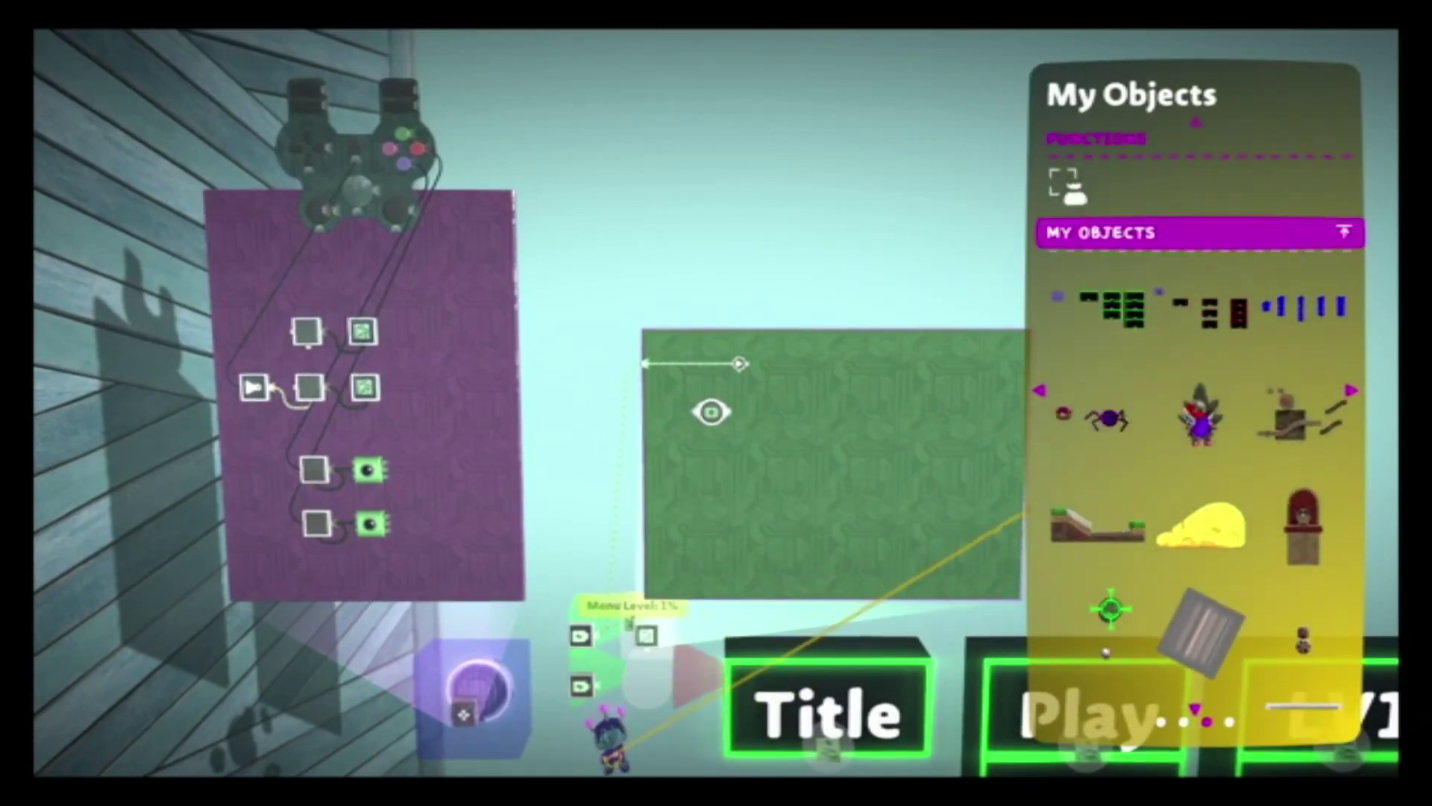
pyautogui.press('Down')
pyautogui.press('Down')
pyautogui.press('Down')
pyautogui.press('Down')
pyautogui.press('Down')
pyautogui.press('Down')
pyautogui.press('Down')
pyautogui.press('Down')
pyautogui.press('Down')
pyautogui.press('Down')
pyautogui.press('Down')
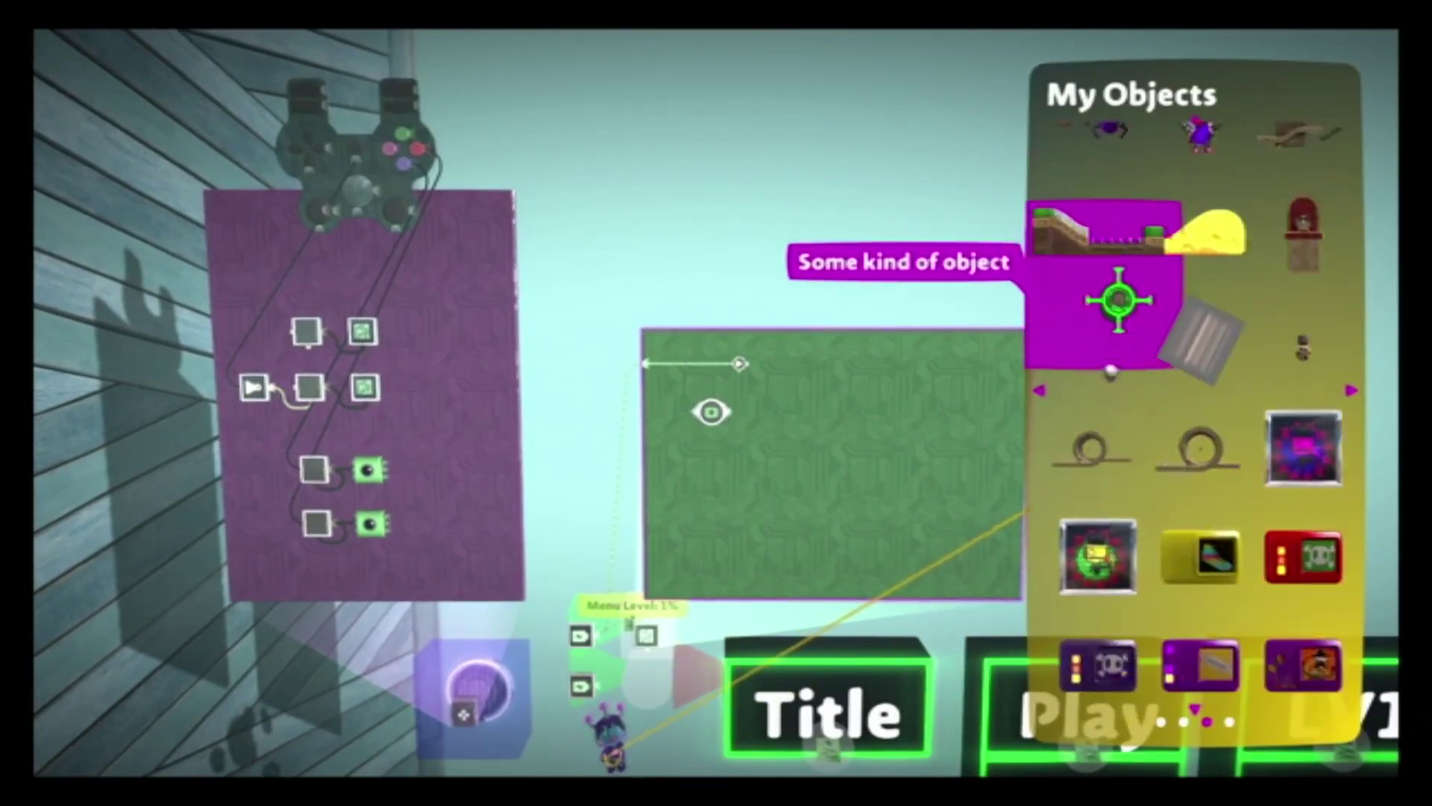
pyautogui.press('Down')
pyautogui.press('Down')
pyautogui.press('Down')
pyautogui.press('Down')
pyautogui.press('Down')
pyautogui.press('Up')
pyautogui.press('Up')
pyautogui.press('Up')
pyautogui.press('Up')
pyautogui.press('Up')
pyautogui.press('Up')
pyautogui.press('Left')
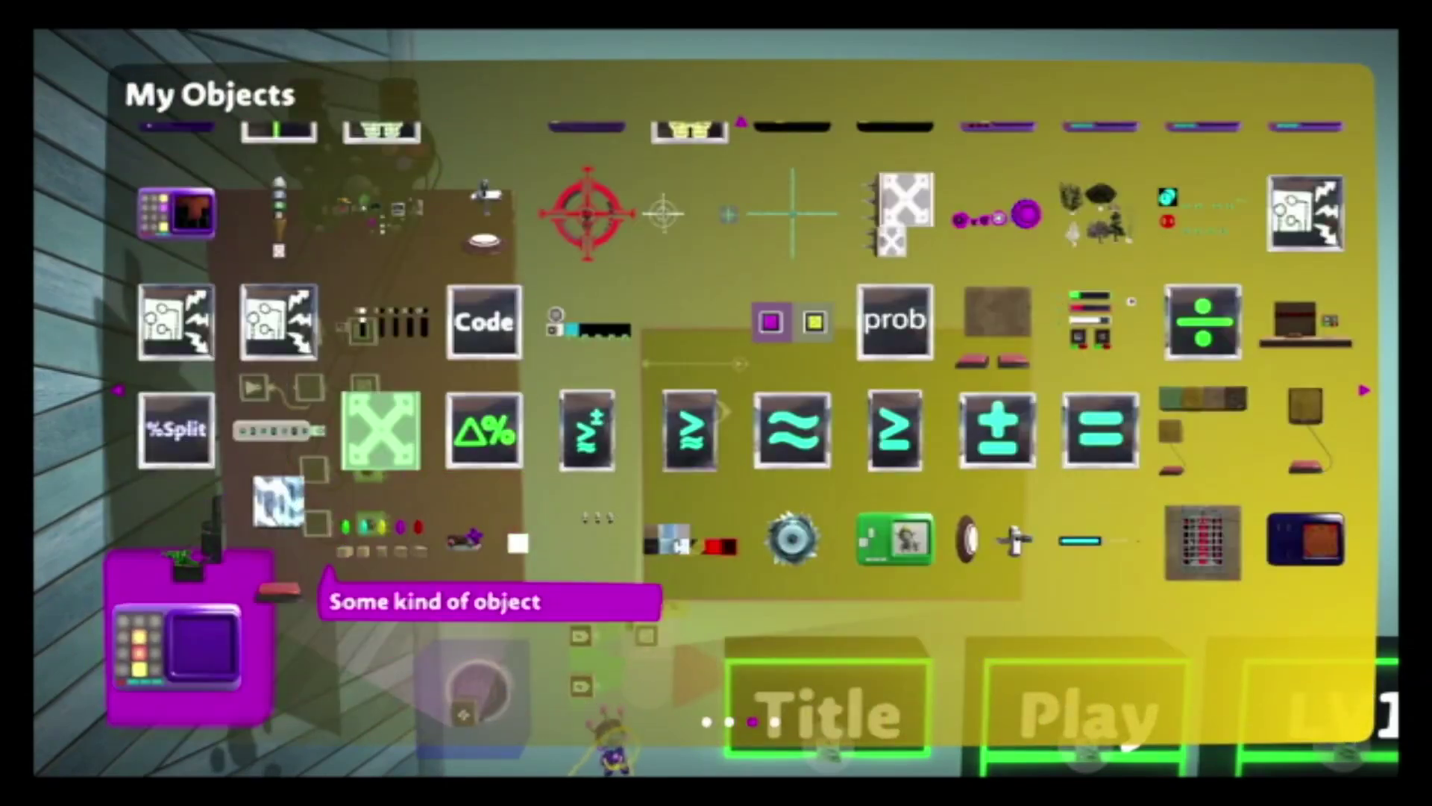
pyautogui.press('Up')
pyautogui.press('Return')
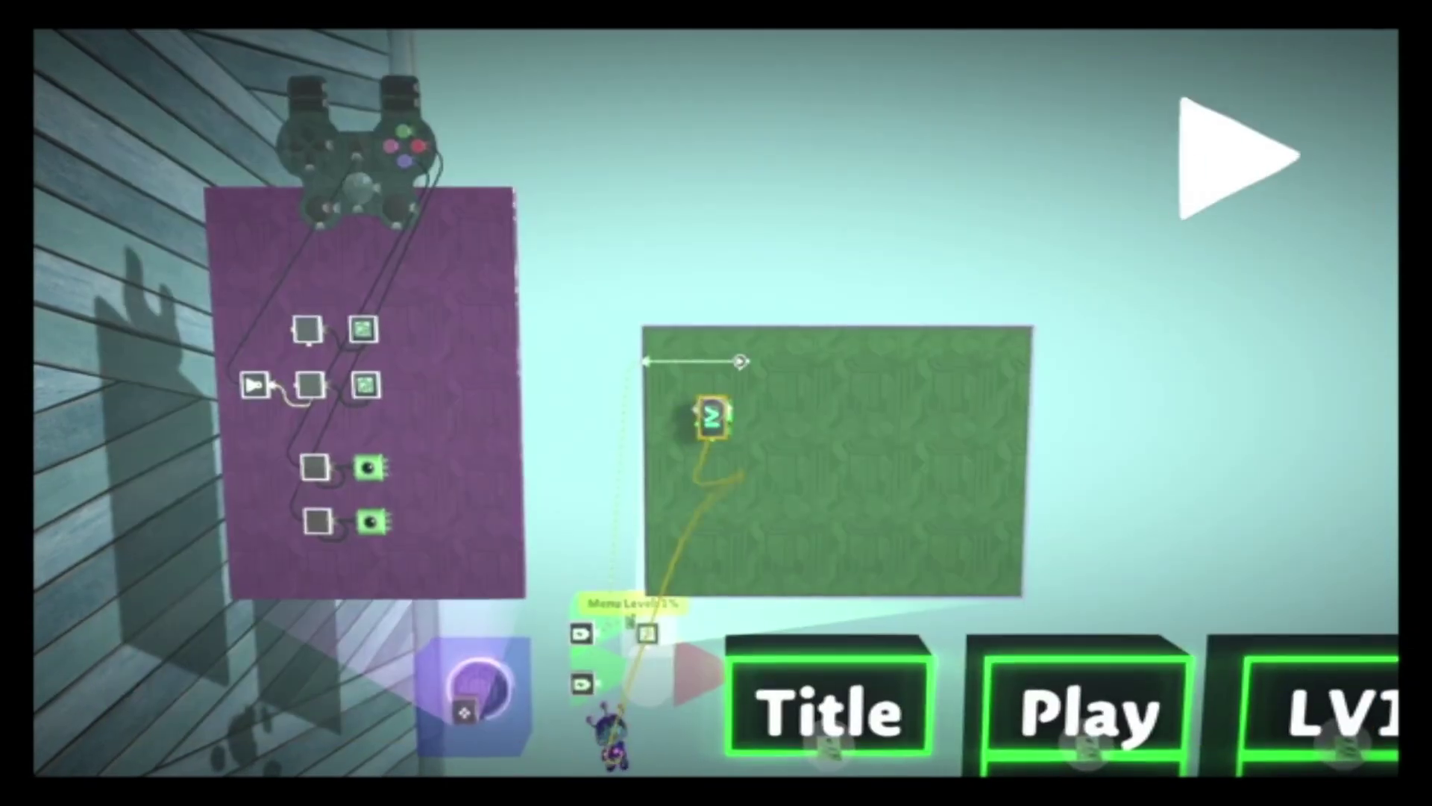
pyautogui.click(724, 408)
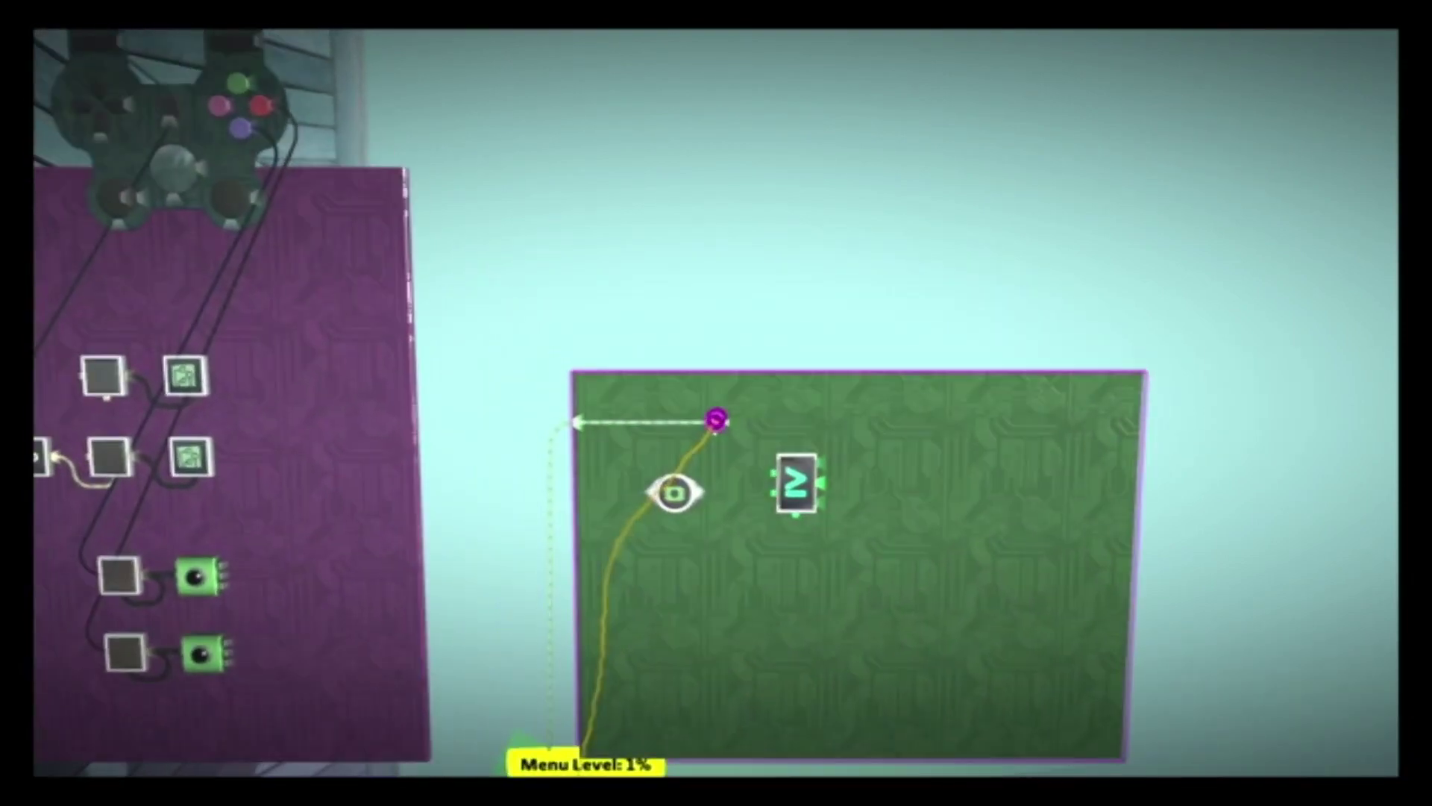
# Step: Wire the board's input and the tag sensor's output to the two inputs of the ≥ comparison object
pyautogui.moveTo(716, 419)
pyautogui.mouseDown()
pyautogui.moveTo(691, 416)
pyautogui.moveTo(760, 439)
pyautogui.moveTo(703, 419)
pyautogui.moveTo(757, 412)
pyautogui.mouseUp()
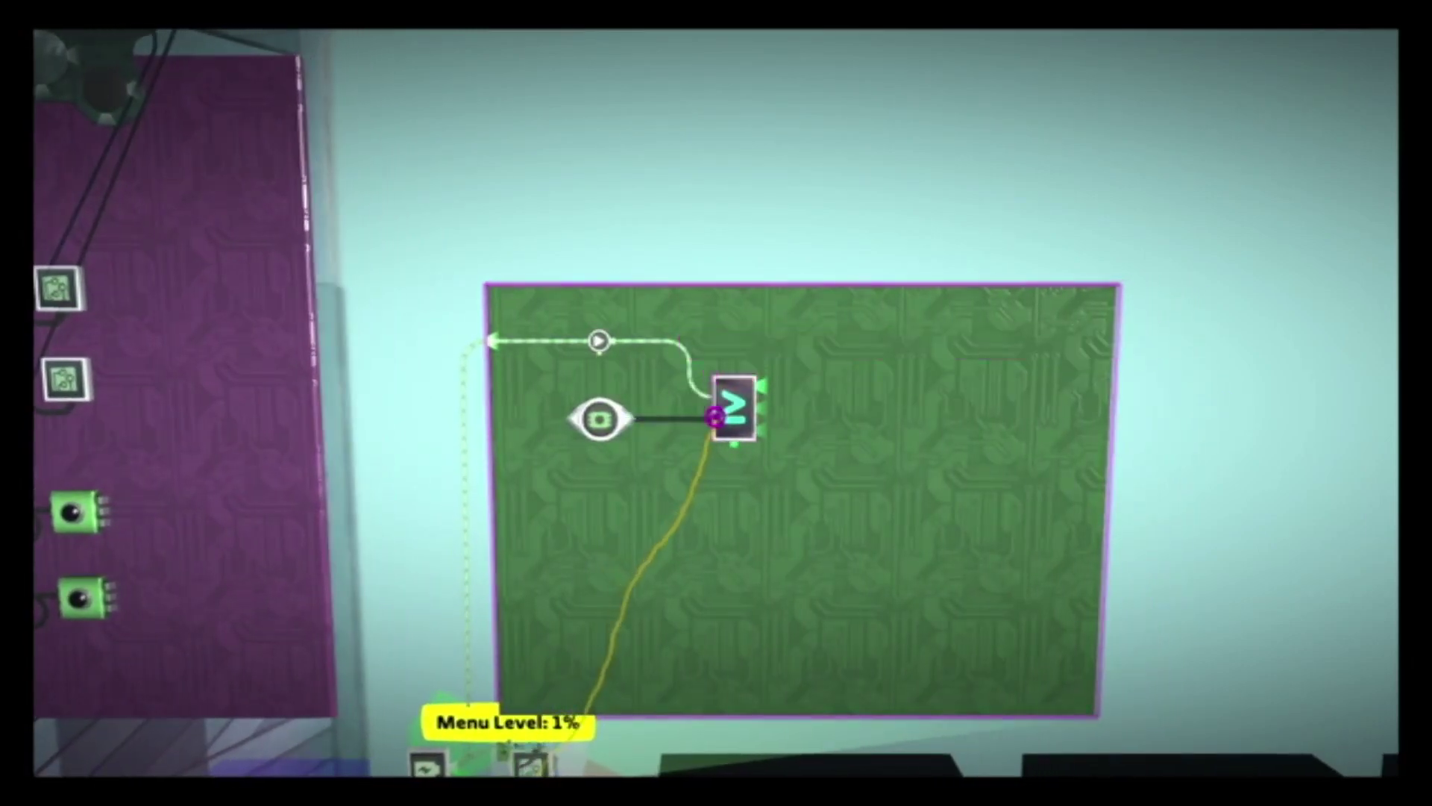
pyautogui.press('Tab')
pyautogui.press('Escape')
# Step: Copy the tag sensor and place the copy directly below the original
pyautogui.press('Return')
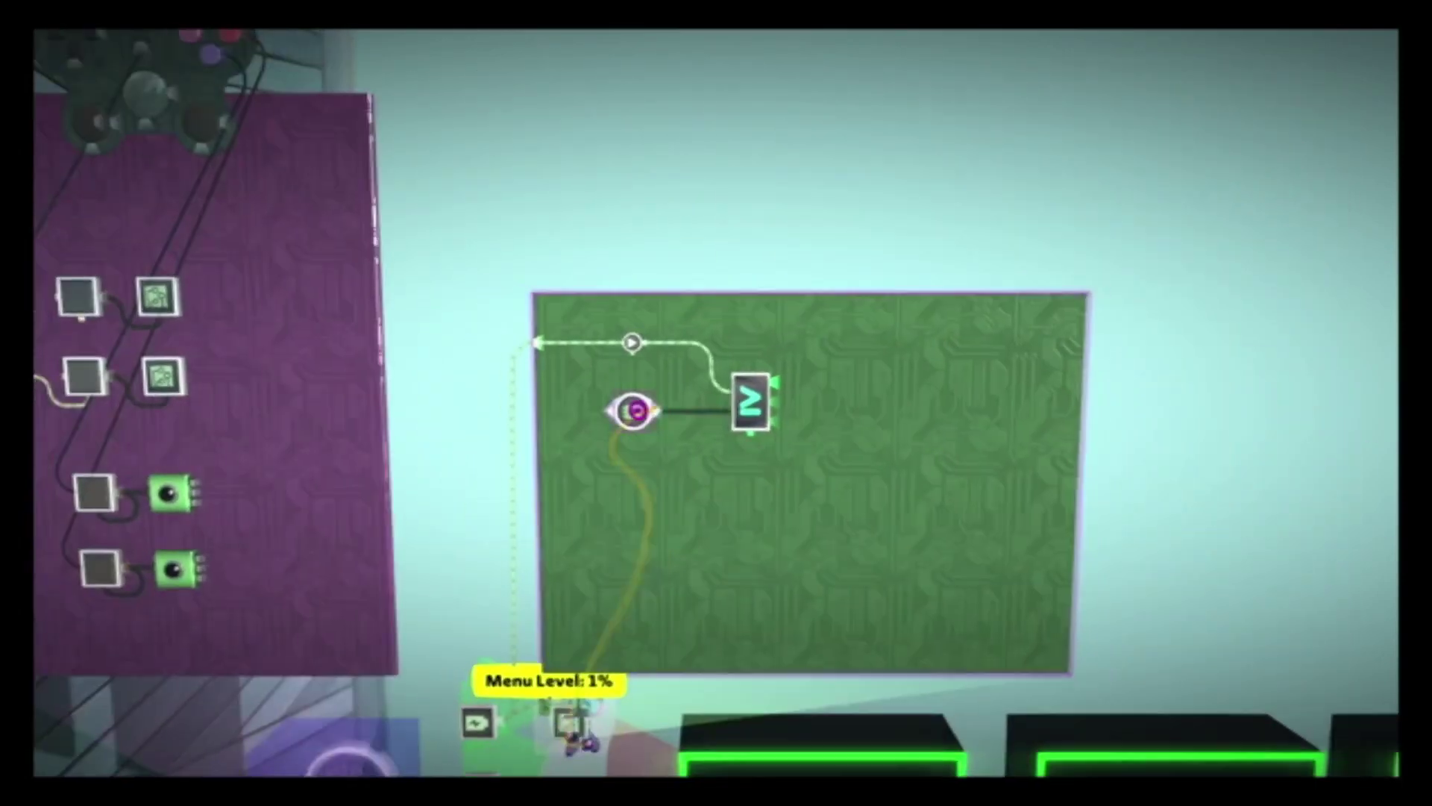
pyautogui.click(634, 410)
pyautogui.click(716, 440)
# Step: Change the copied tag sensor's label to bool_menu_goto
pyautogui.rightClick(716, 404)
pyautogui.press('Down')
pyautogui.press('Down')
pyautogui.press('Down')
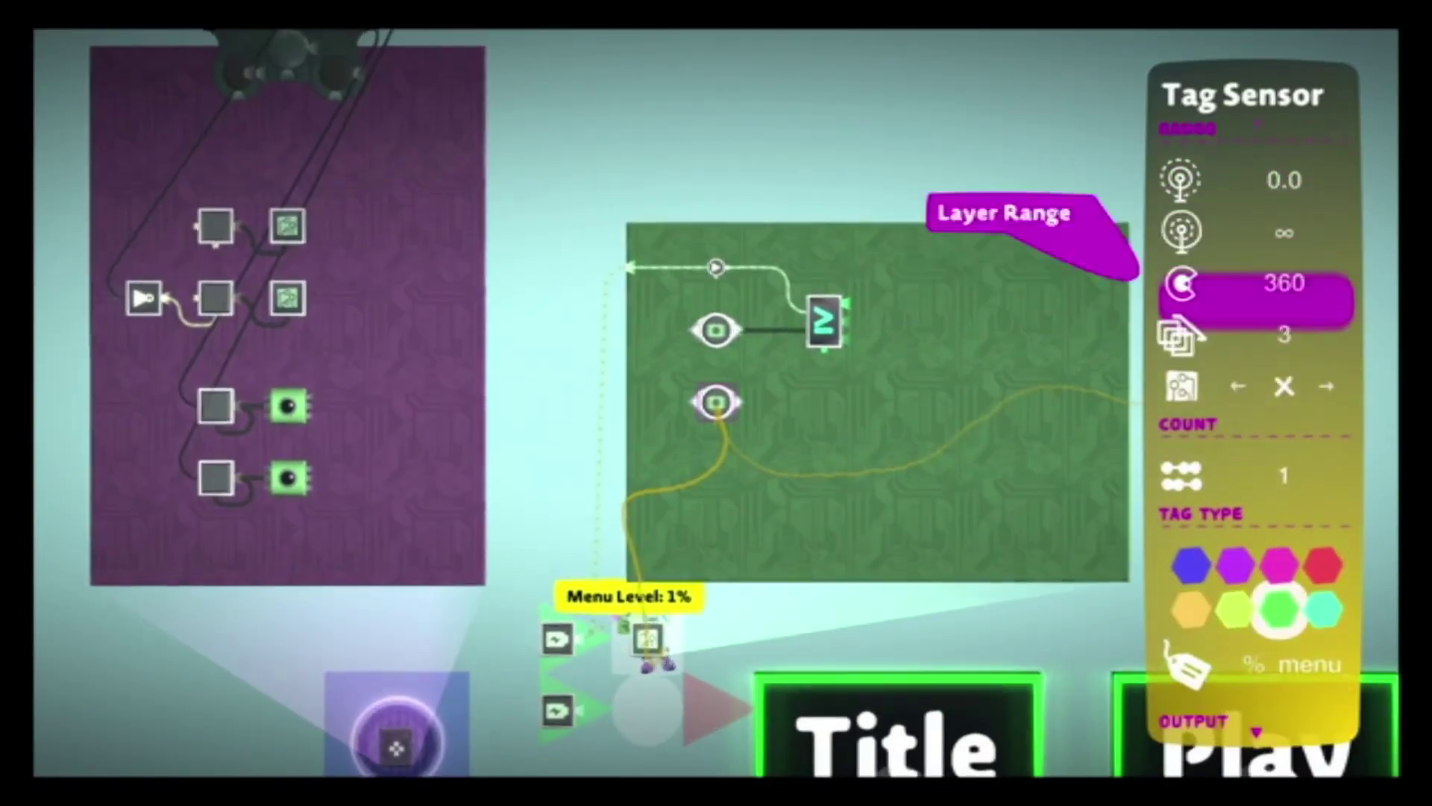
pyautogui.press('Down')
pyautogui.press('Down')
pyautogui.press('Down')
pyautogui.press('Down')
pyautogui.press('Down')
pyautogui.press('Down')
pyautogui.press('Up')
pyautogui.press('Return')
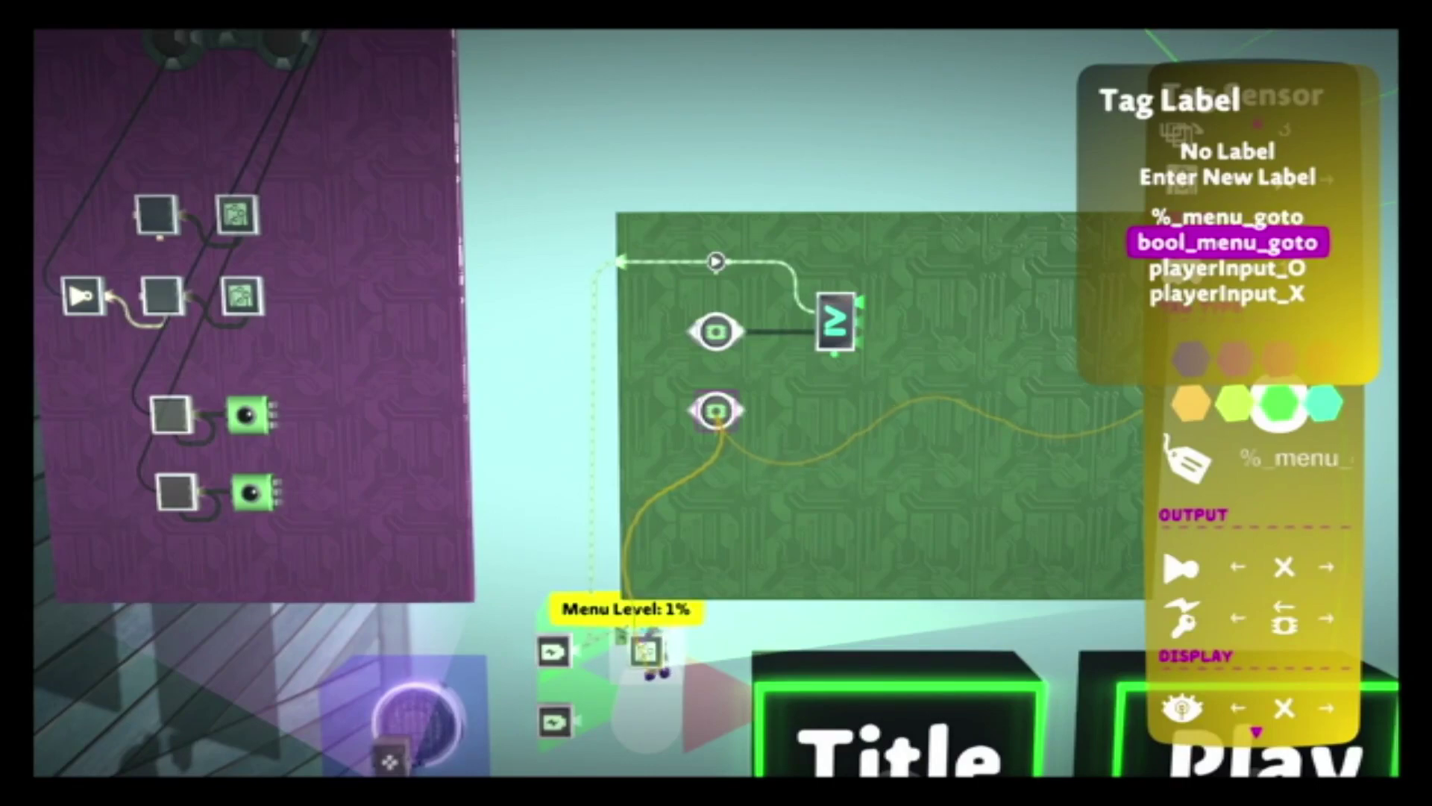
pyautogui.press('Return')
pyautogui.press('Up')
pyautogui.press('Up')
pyautogui.press('Up')
pyautogui.press('Up')
pyautogui.press('Up')
pyautogui.press('Up')
pyautogui.press('Escape')
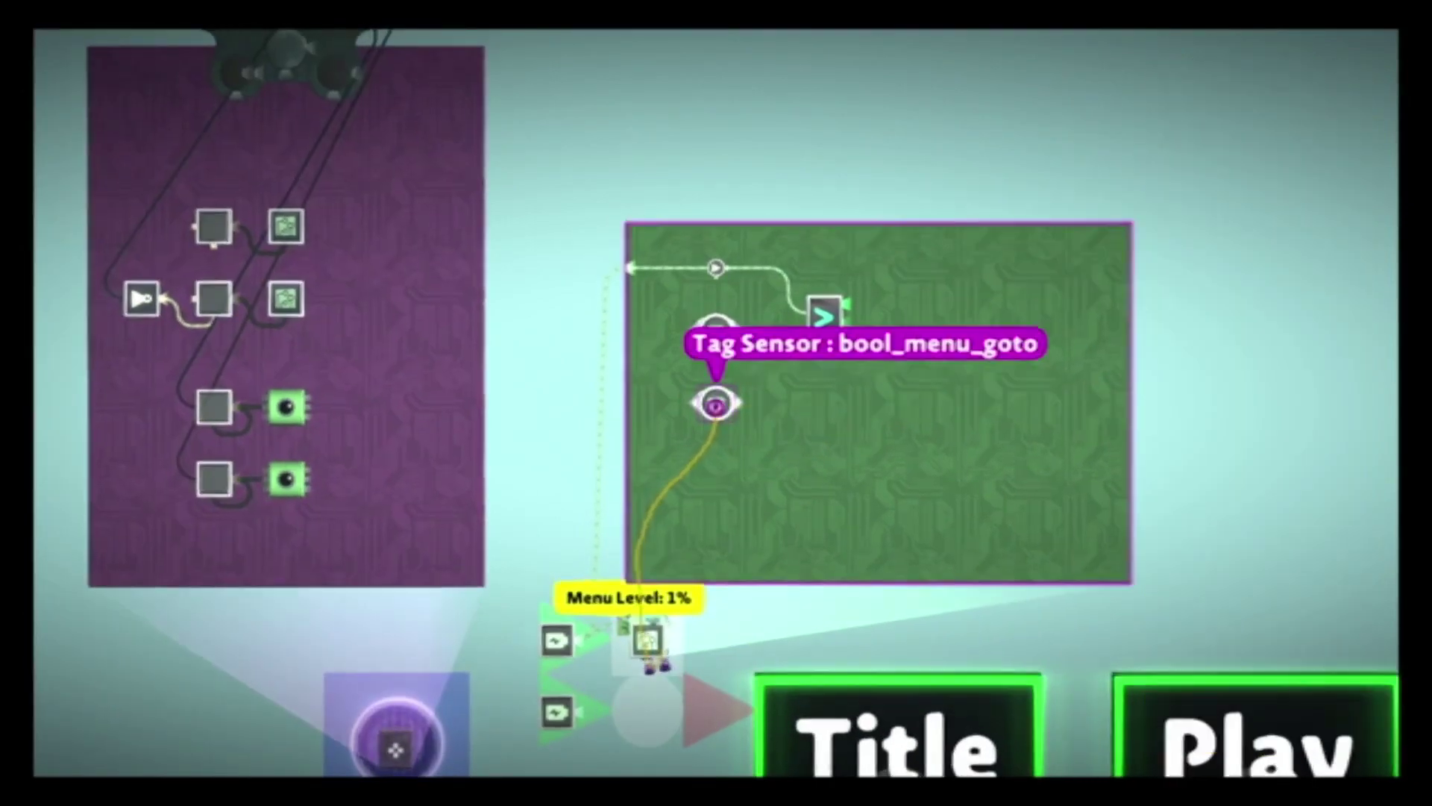
# Step: Add two AND gates to the green board, one above the other, to the right of the ≥ comparison object
pyautogui.press('space')
pyautogui.press('Return')
pyautogui.press('Down')
pyautogui.press('Down')
pyautogui.press('Down')
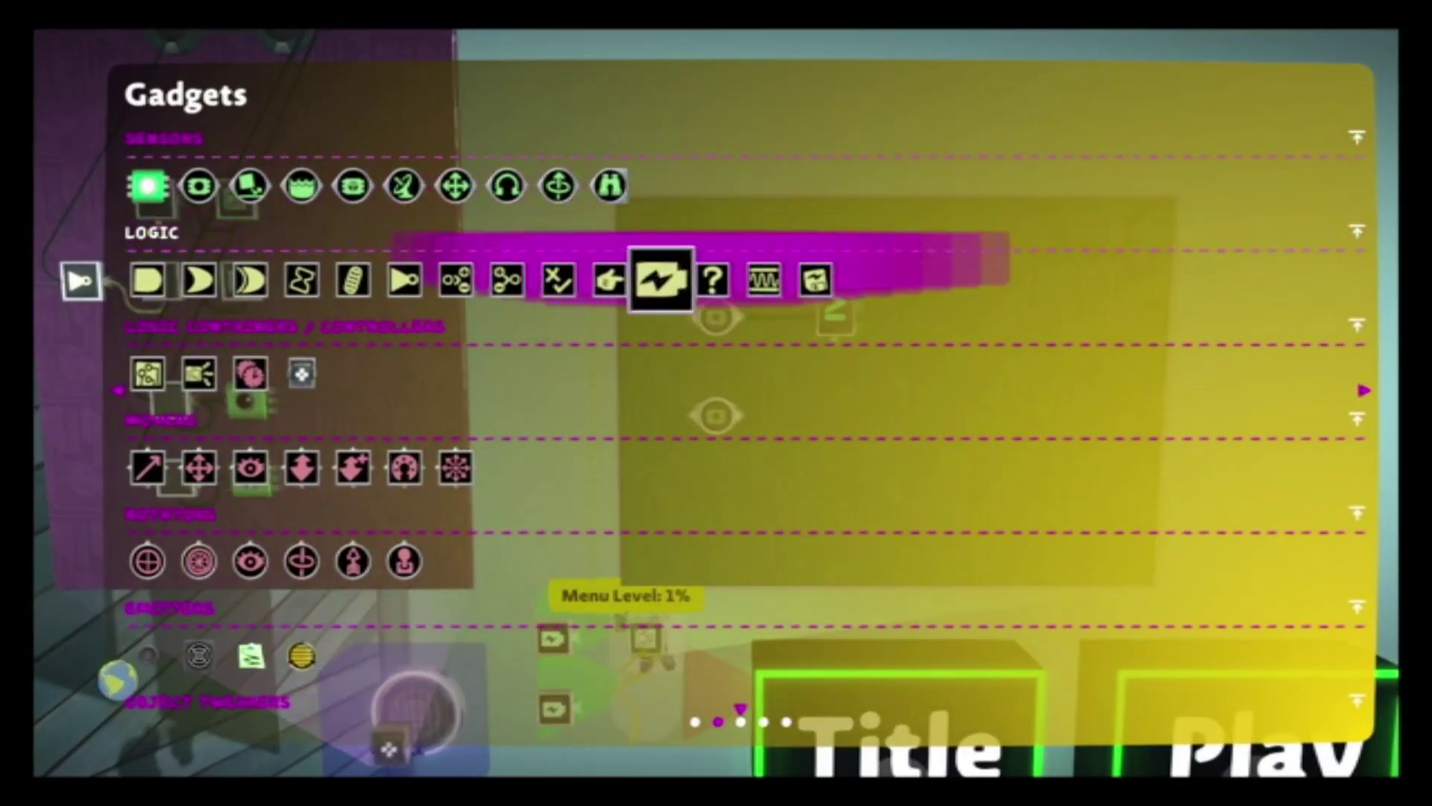
pyautogui.press('Left')
pyautogui.press('Left')
pyautogui.press('Return')
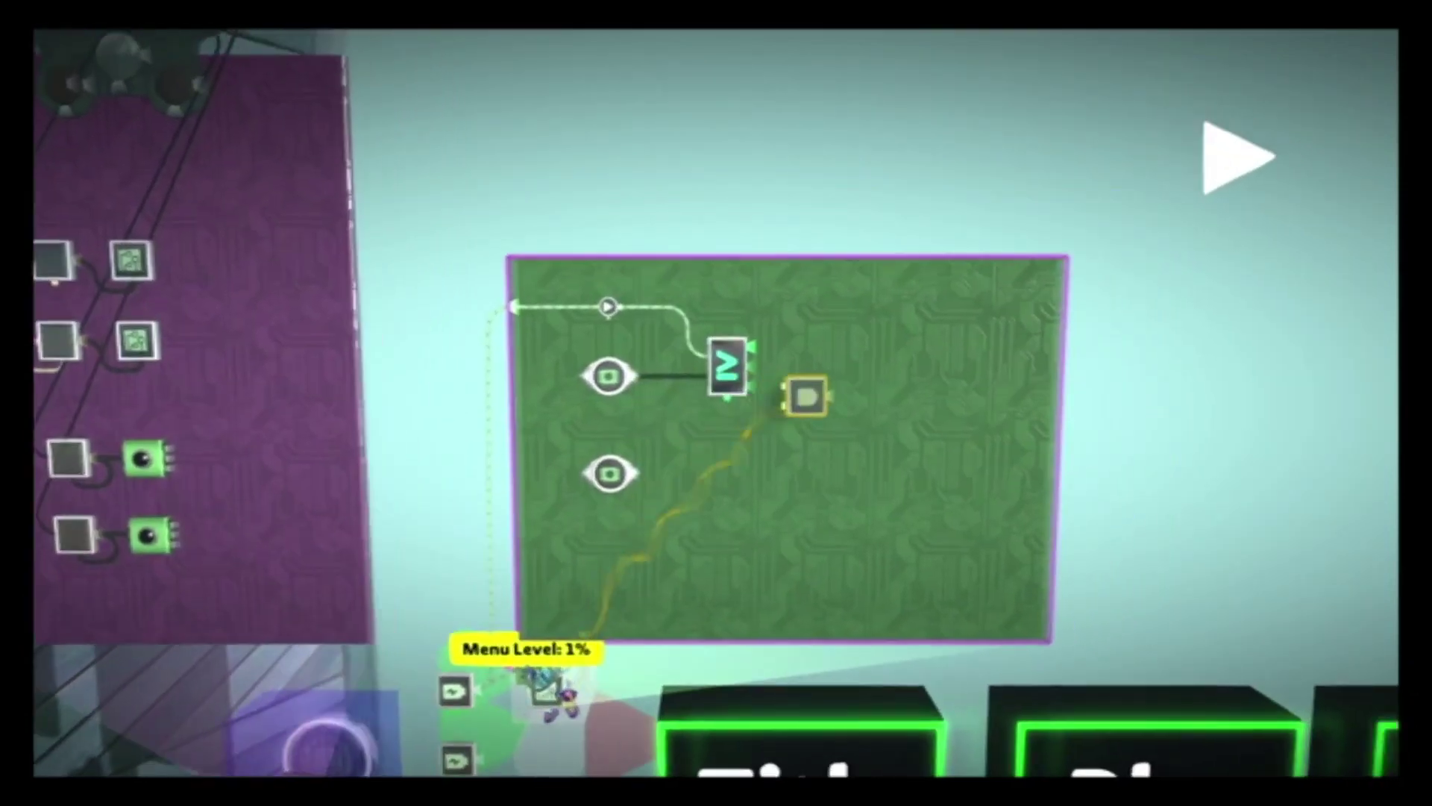
pyautogui.press('Down')
pyautogui.press('Return')
# Step: Add a NOT gate between the ≥ comparison object and the AND gates, midway between the two AND gates' heights
pyautogui.press('Right')
pyautogui.press('Right')
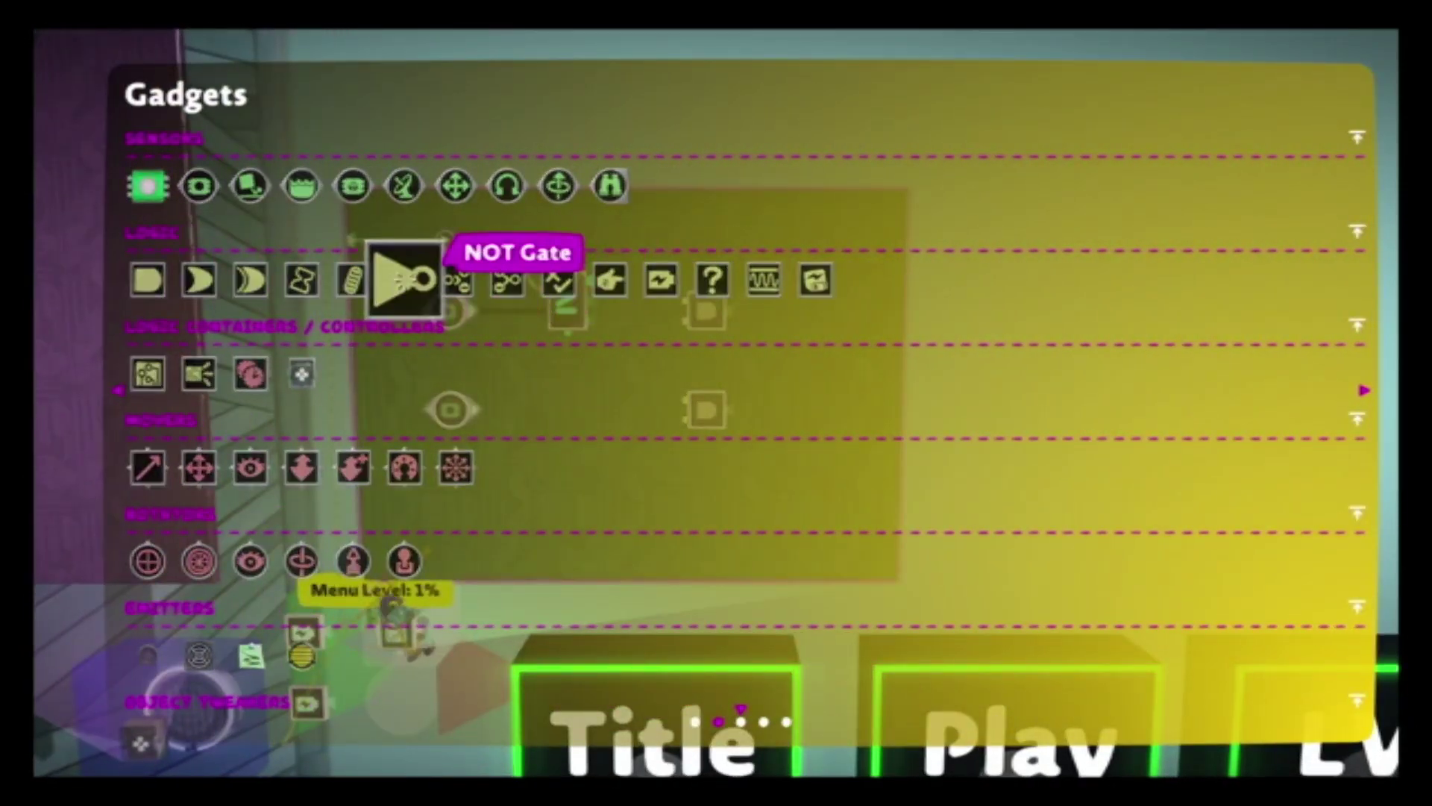
pyautogui.press('Return')
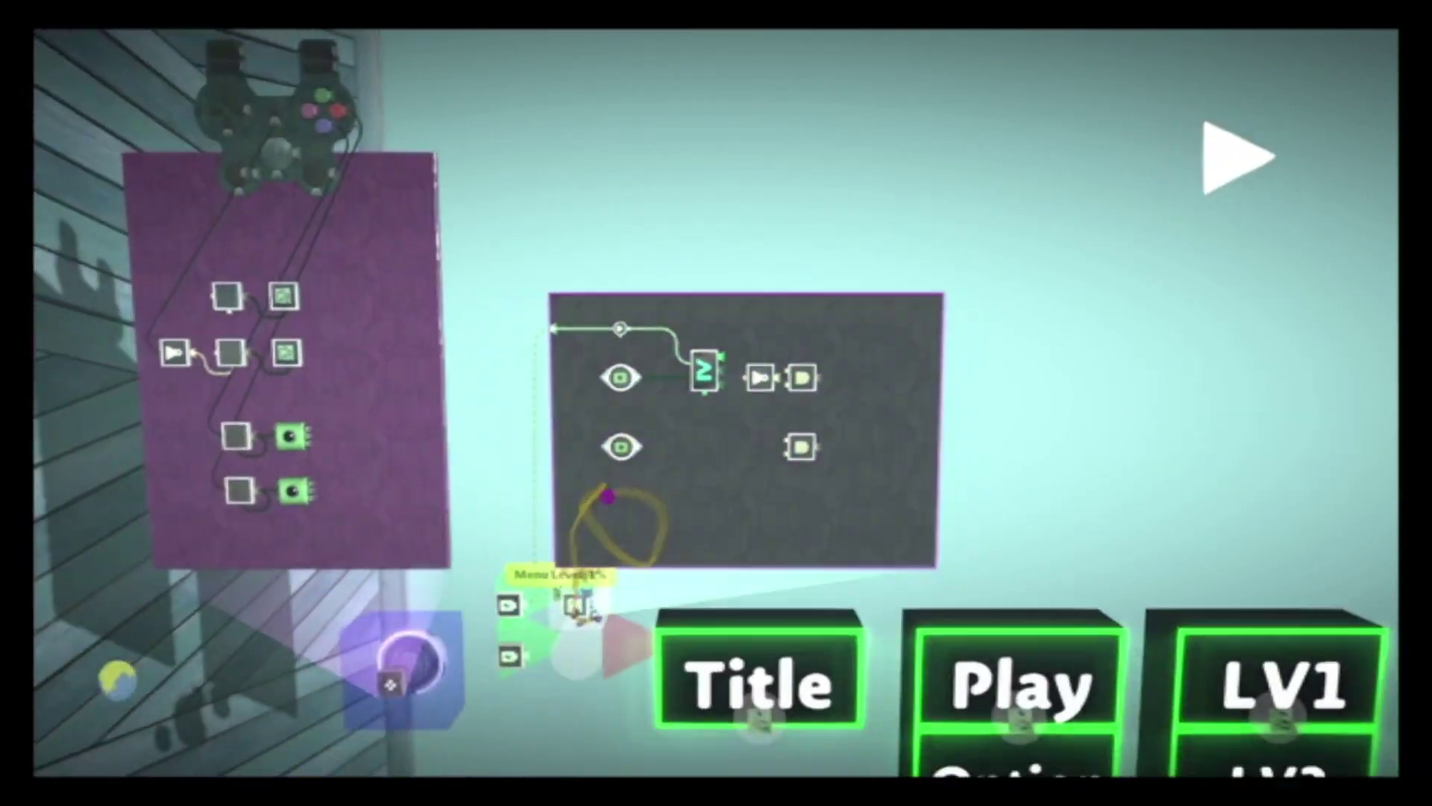
pyautogui.press('Return')
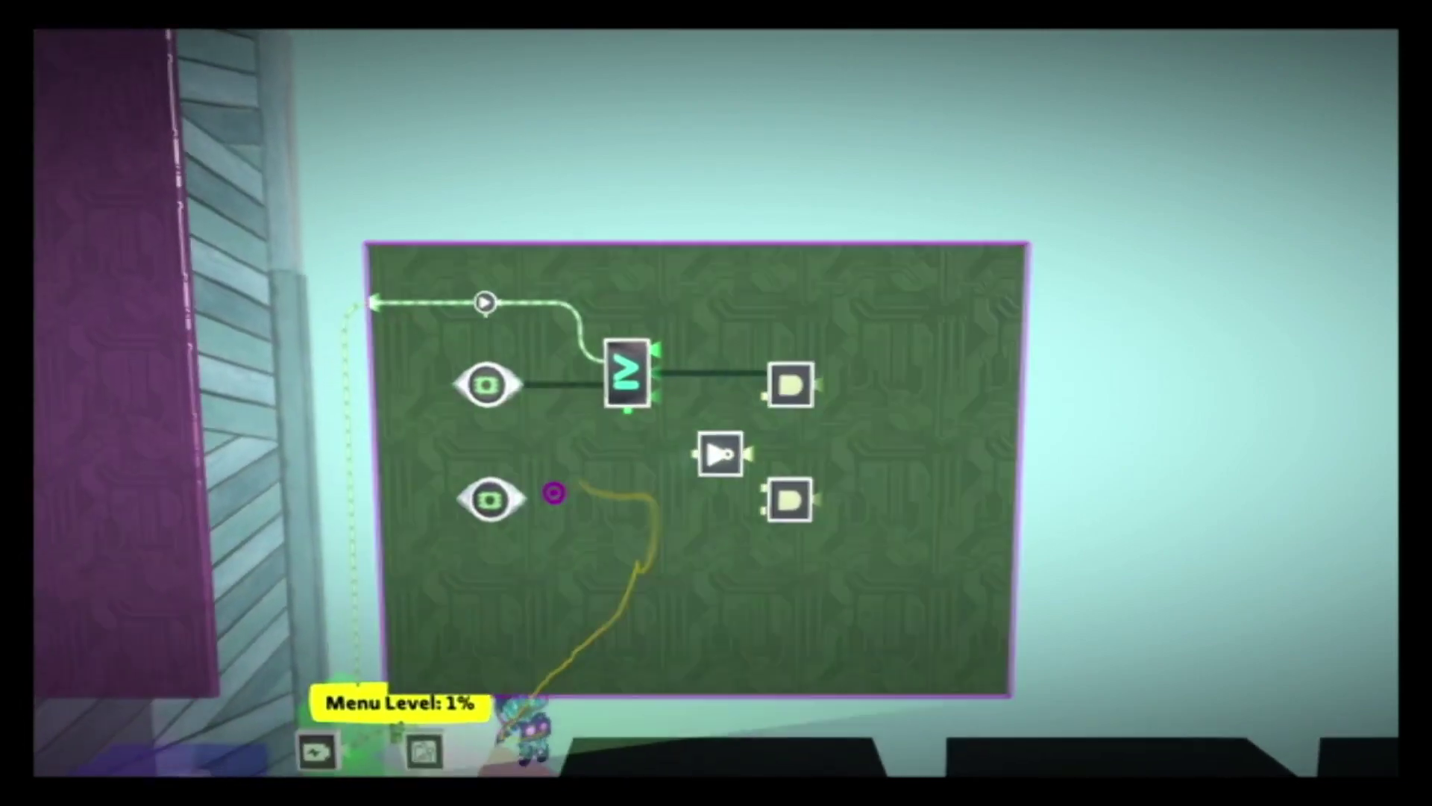
# Step: Wire the ≥ output to the upper AND gate and NOT gate, NOT to the lower AND, and the lower tag sensor to both AND gates
pyautogui.click(554, 493)
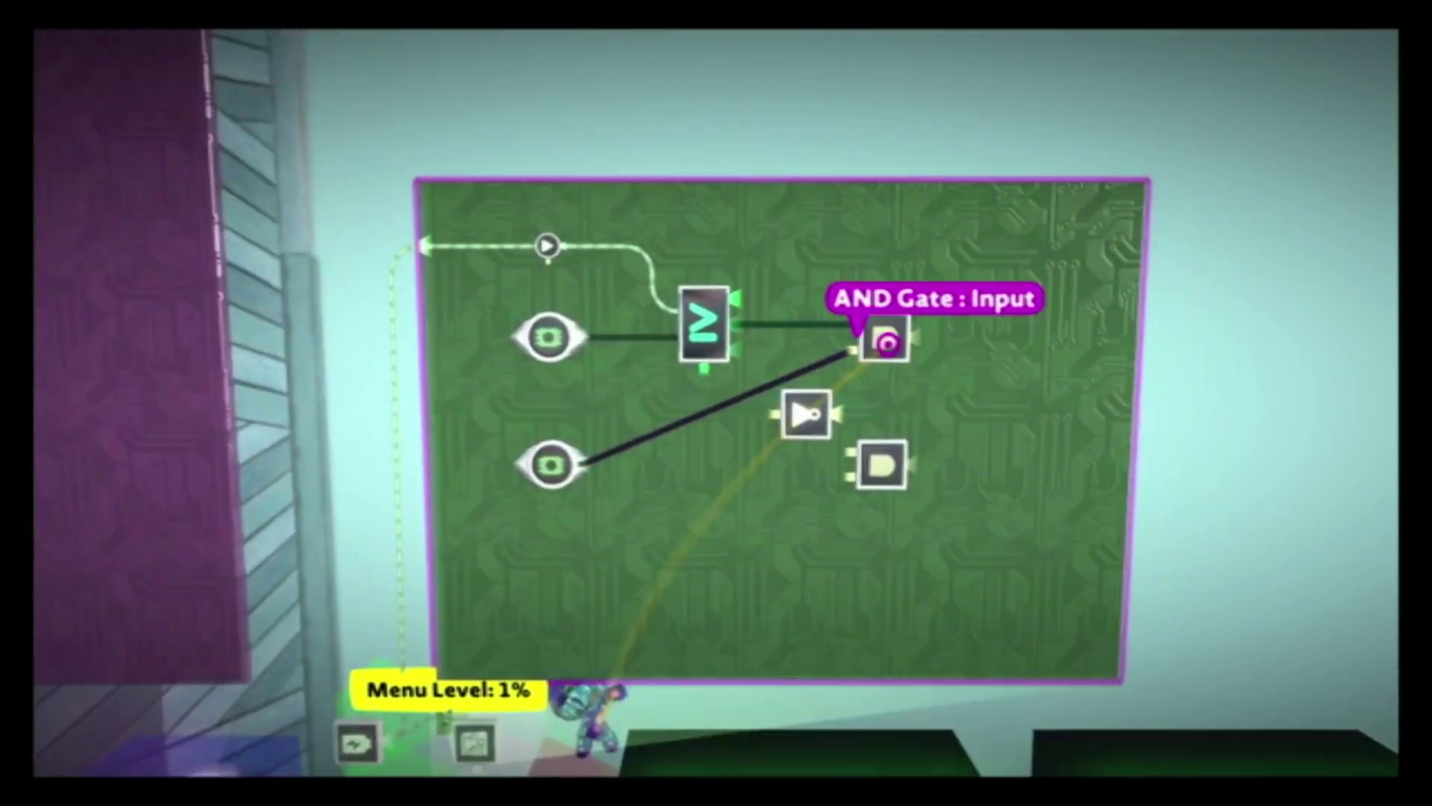
pyautogui.click(793, 388)
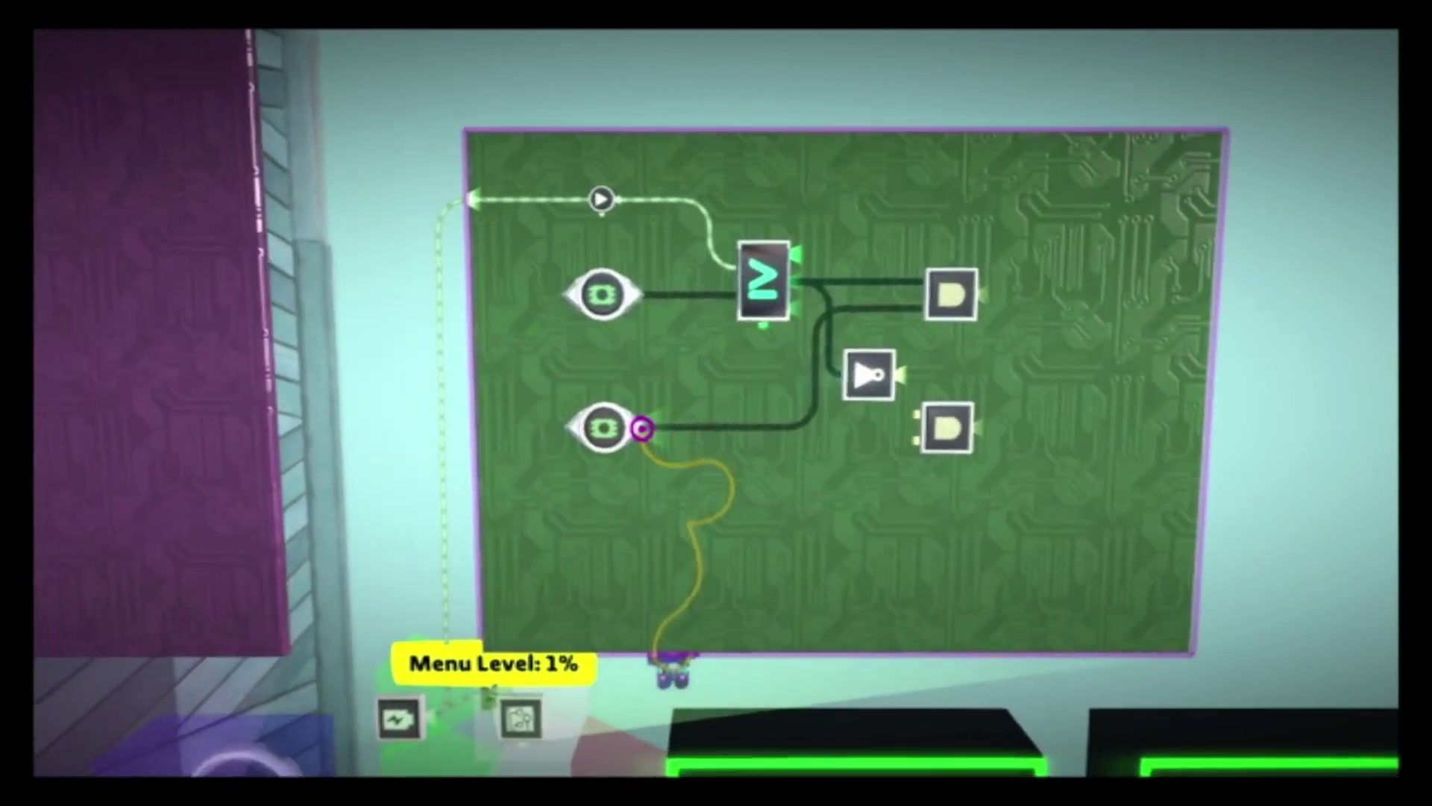
pyautogui.moveTo(639, 428); pyautogui.dragTo(781, 428)
pyautogui.moveTo(693, 358); pyautogui.dragTo(722, 432)
pyautogui.moveTo(769, 437); pyautogui.dragTo(677, 284)
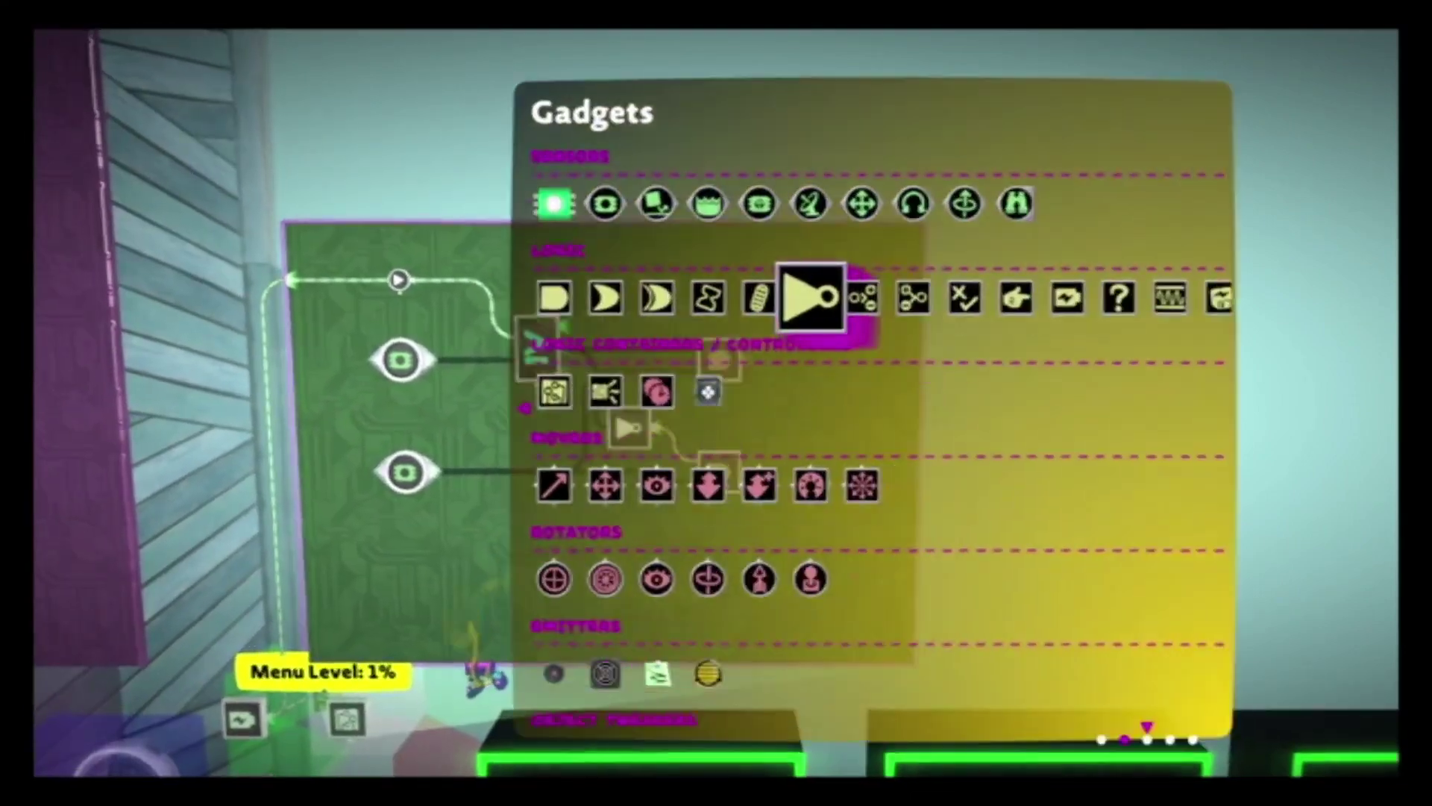
# Step: Add a Selector to the right of the two AND gates and wire each AND gate's output to one of its inputs
pyautogui.press('Right')
pyautogui.press('Right')
pyautogui.press('Return')
pyautogui.press('Left')
pyautogui.press('Left')
pyautogui.press('Escape')
pyautogui.click(722, 425)
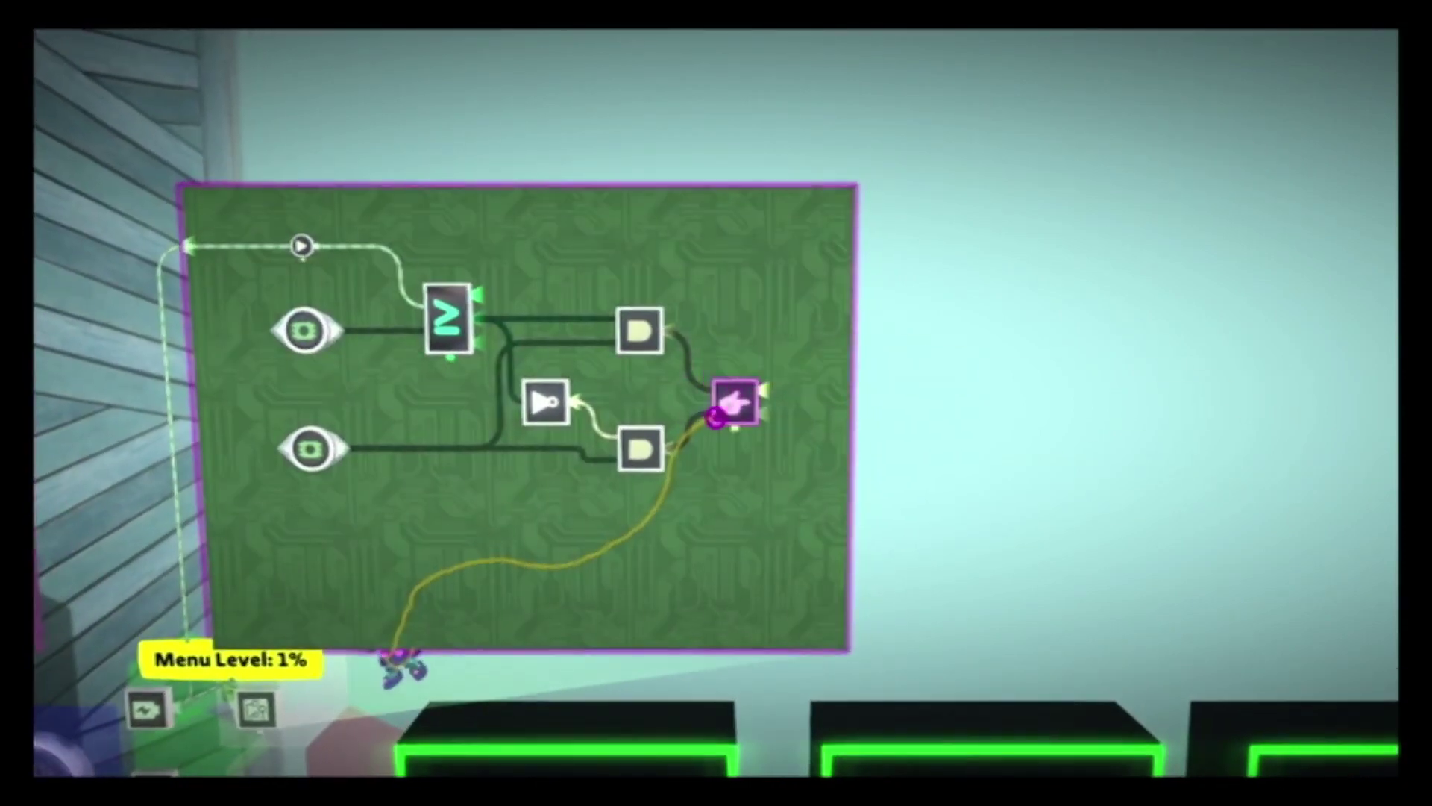
pyautogui.click(716, 418)
pyautogui.press('Down')
pyautogui.press('Right')
pyautogui.press('Escape')
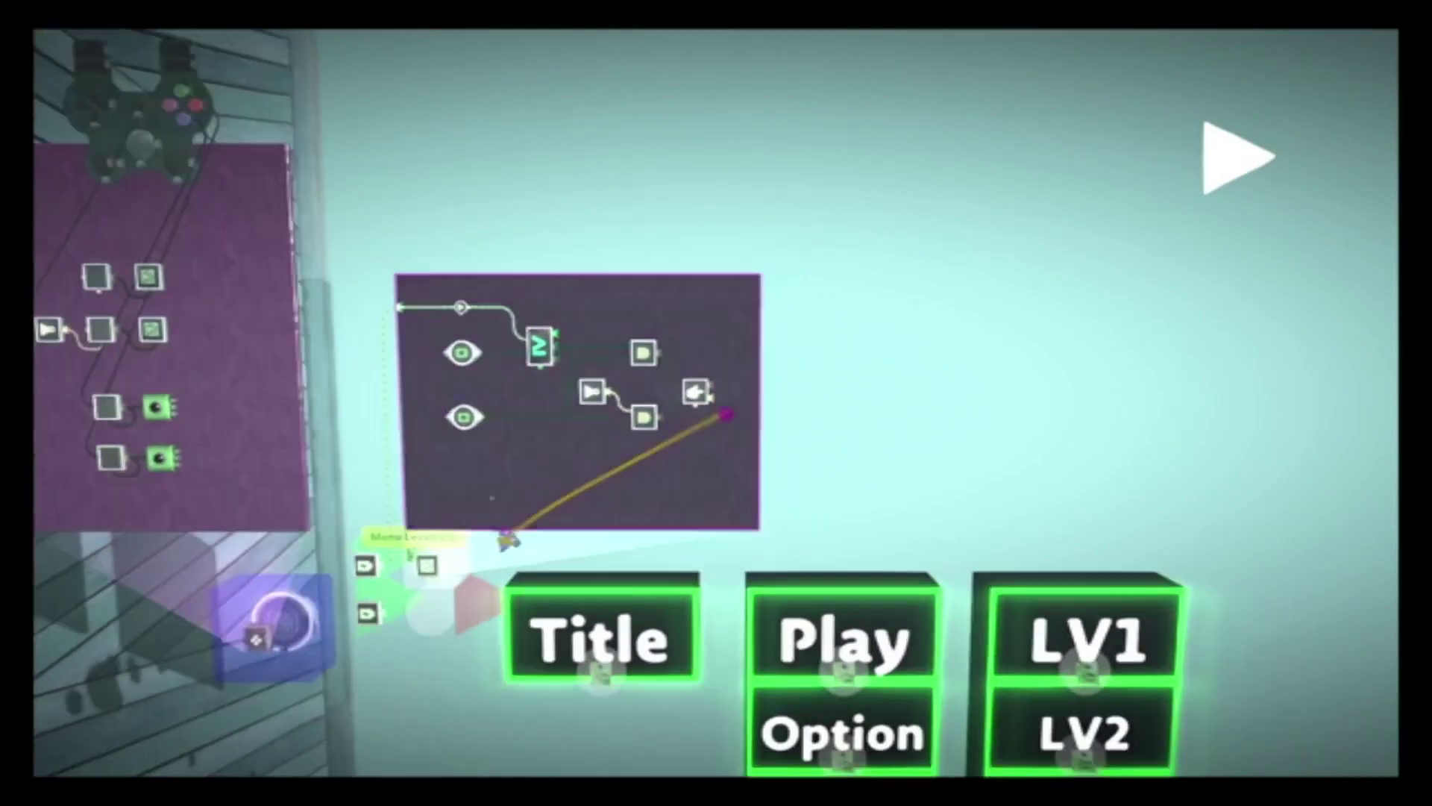
pyautogui.moveTo(716, 436); pyautogui.dragTo(586, 416)
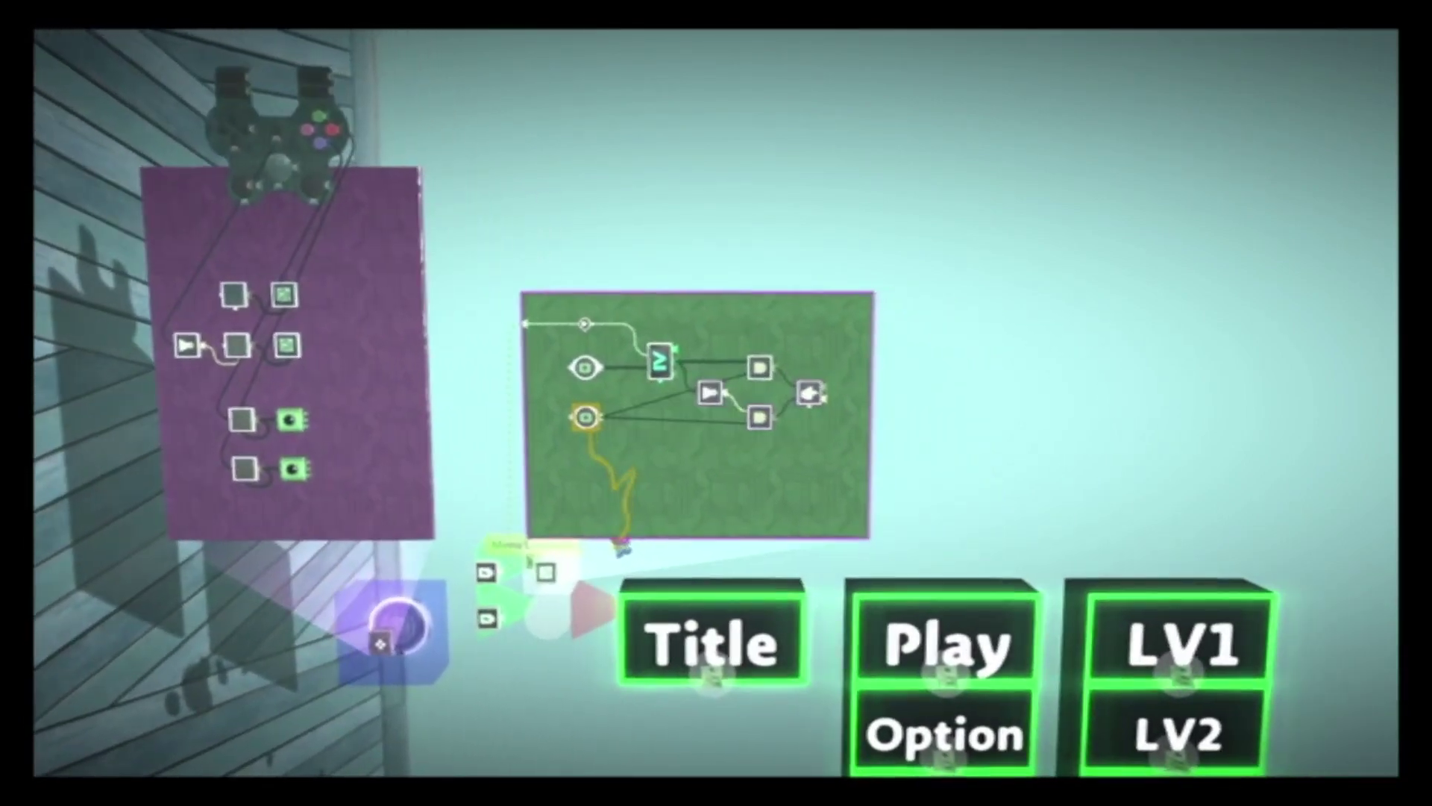
pyautogui.press('Escape')
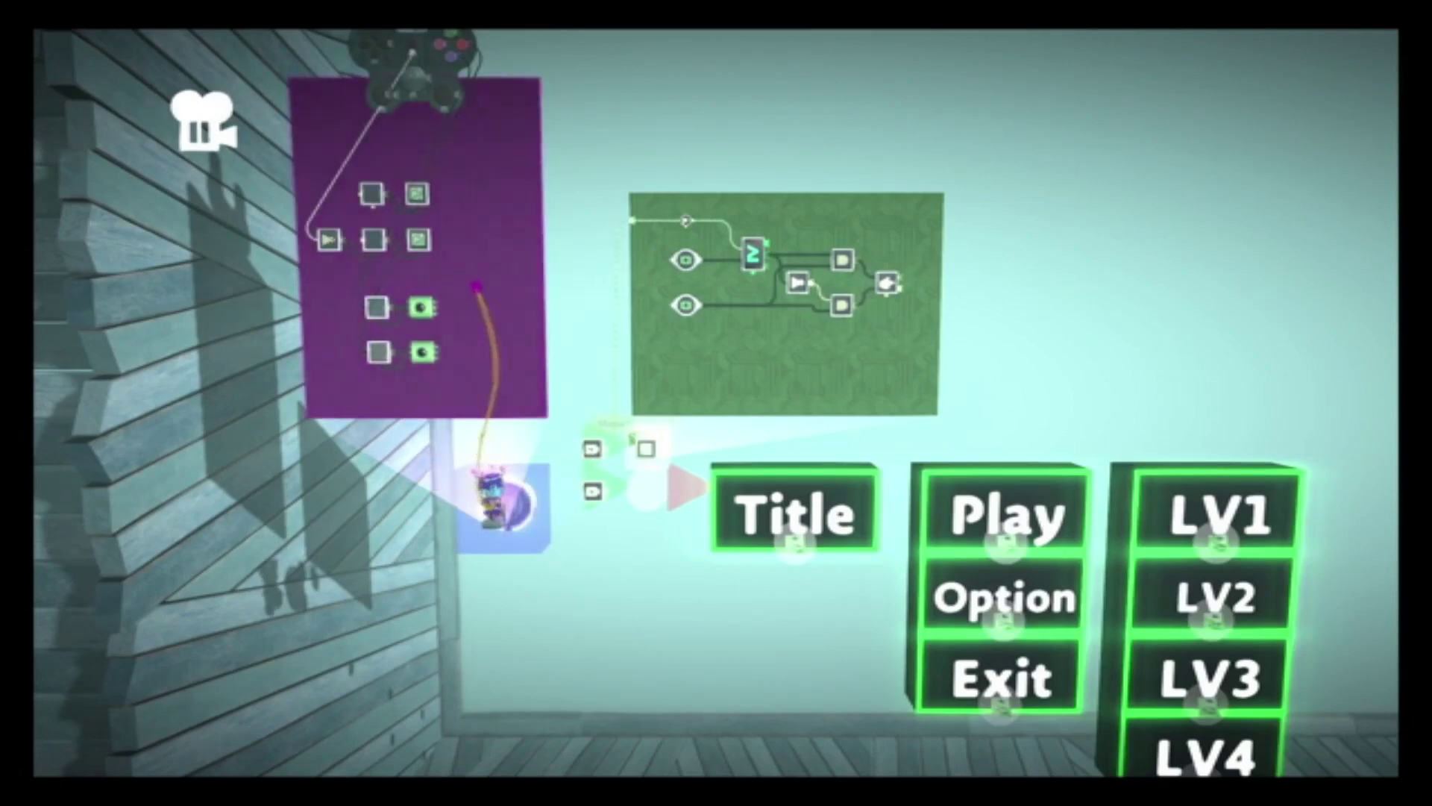
# Step: Wire the output at the controller's centre to the topmost dark gadget on the purple board
pyautogui.press('space')
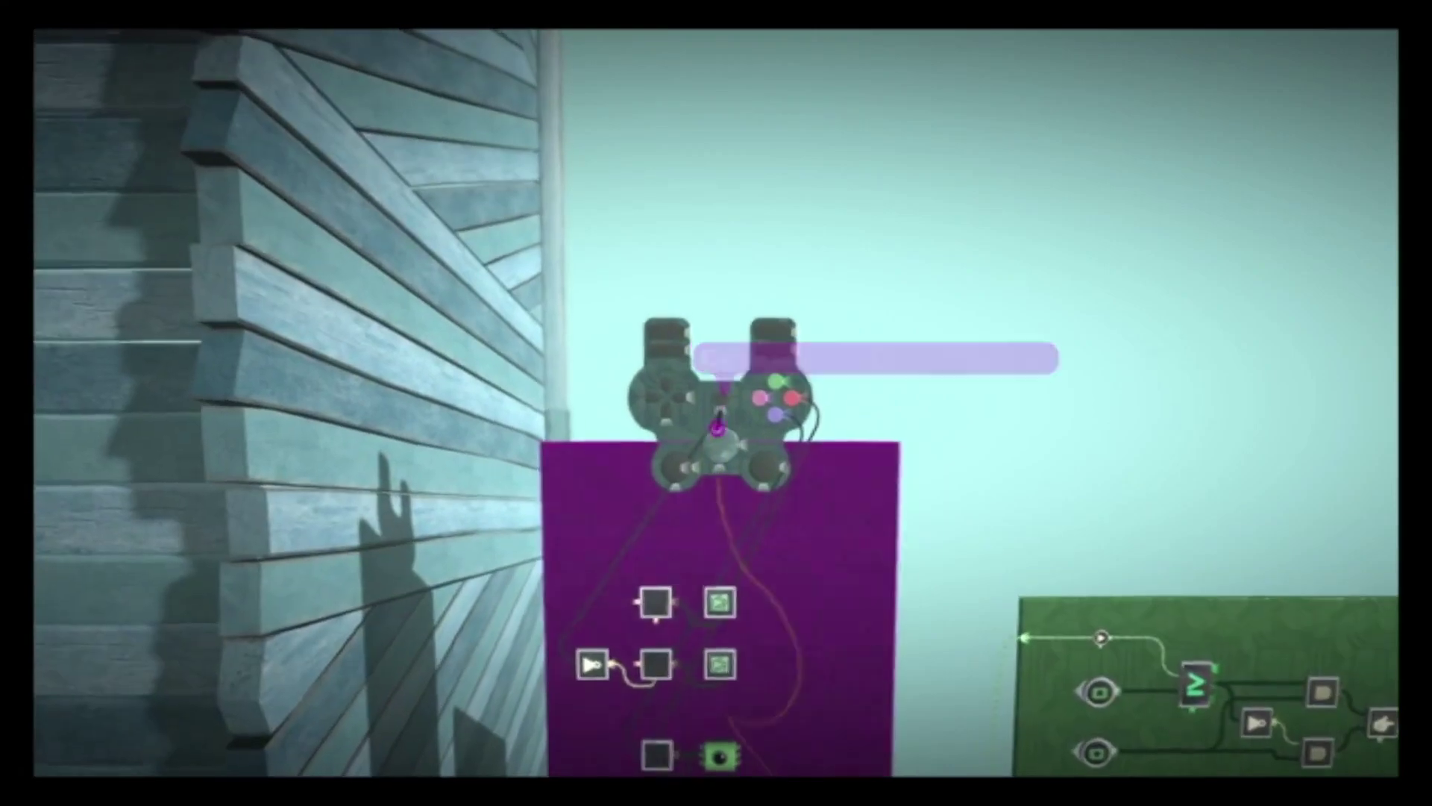
pyautogui.click(709, 423)
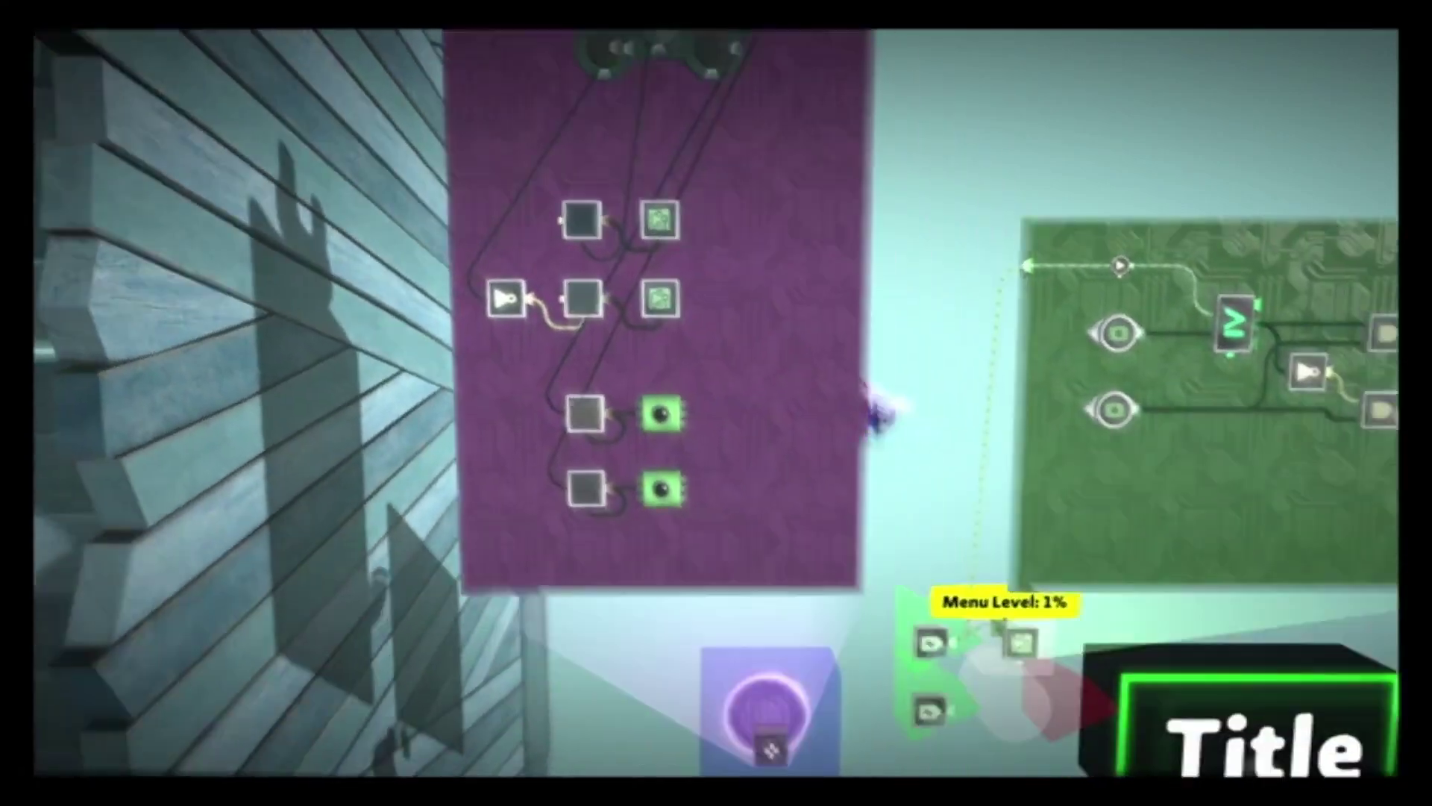
pyautogui.press('space')
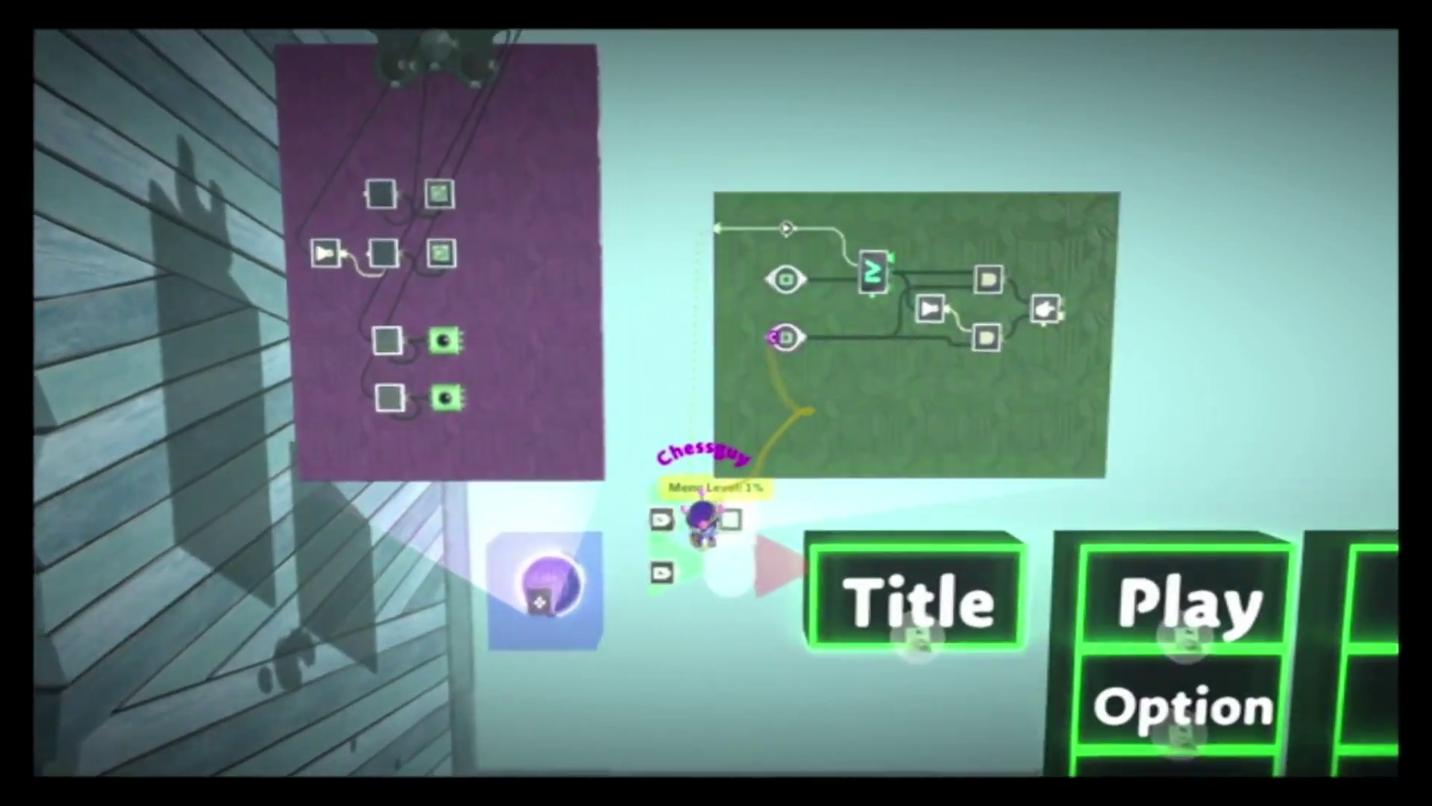
# Step: Change the Output Value setting of the menu_goto and bool_menu_goto tag sensors on the green board
pyautogui.click(720, 346)
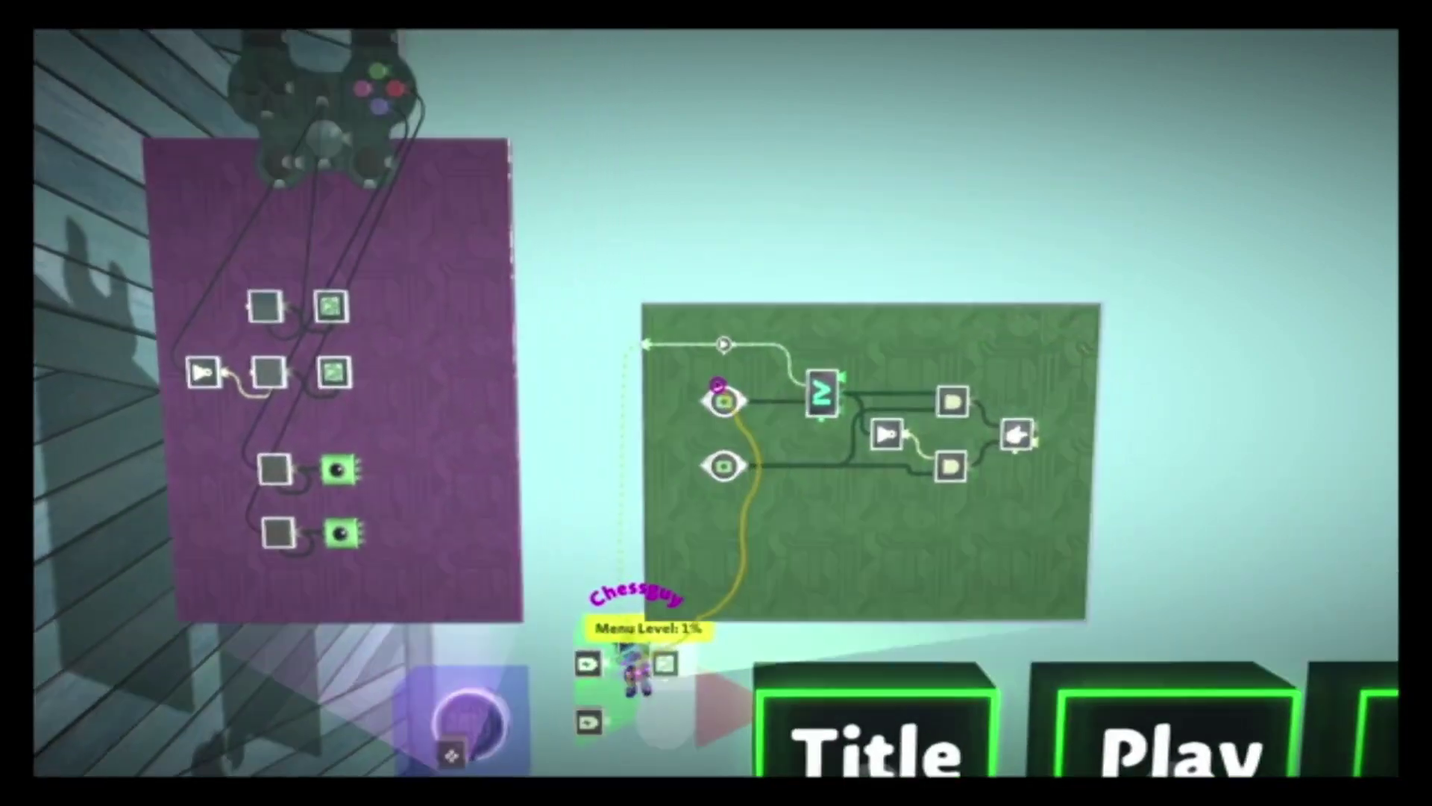
pyautogui.click(720, 378)
pyautogui.press('Up')
pyautogui.press('Up')
pyautogui.press('Up')
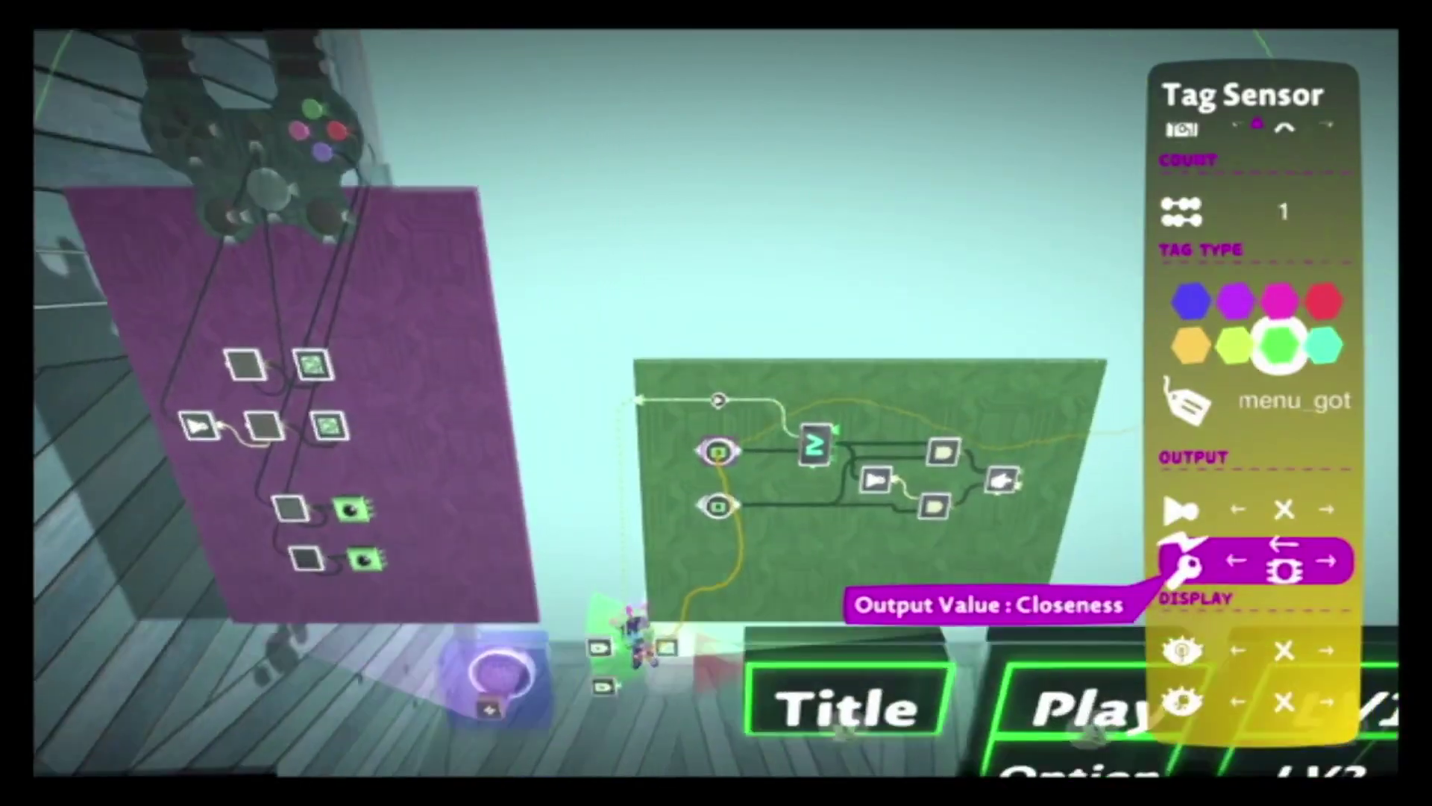
pyautogui.press('Right')
pyautogui.press('Escape')
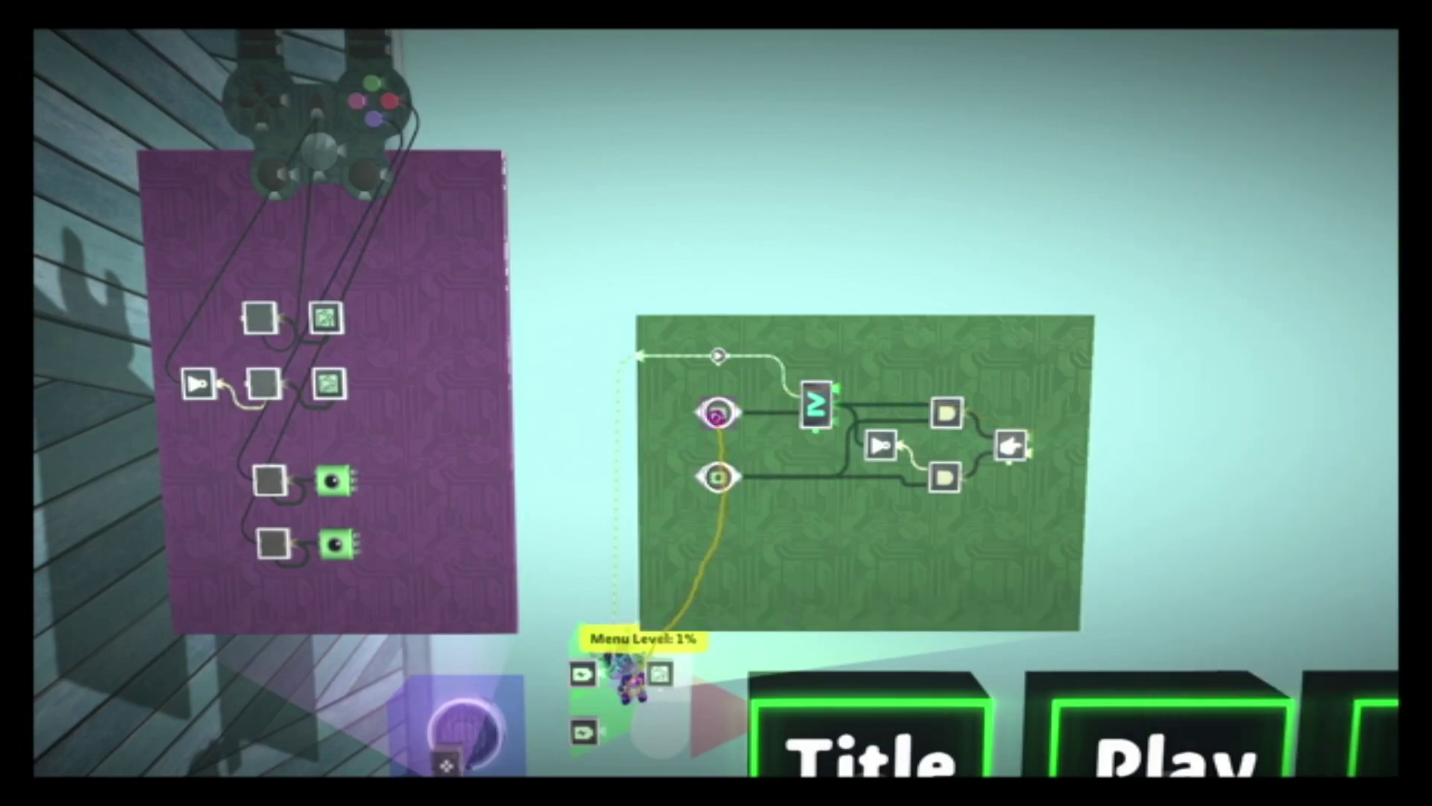
pyautogui.click(718, 477)
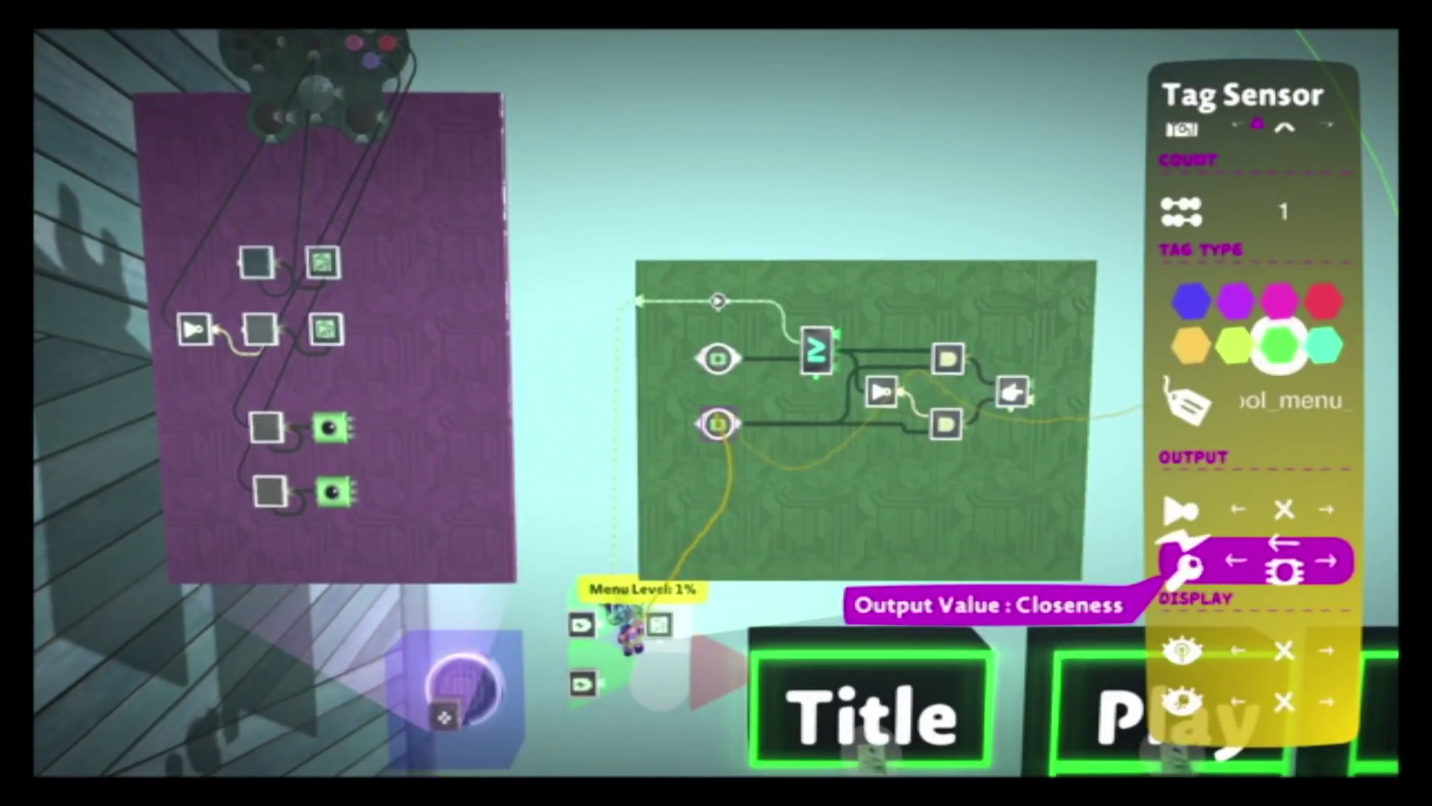
pyautogui.press('Escape')
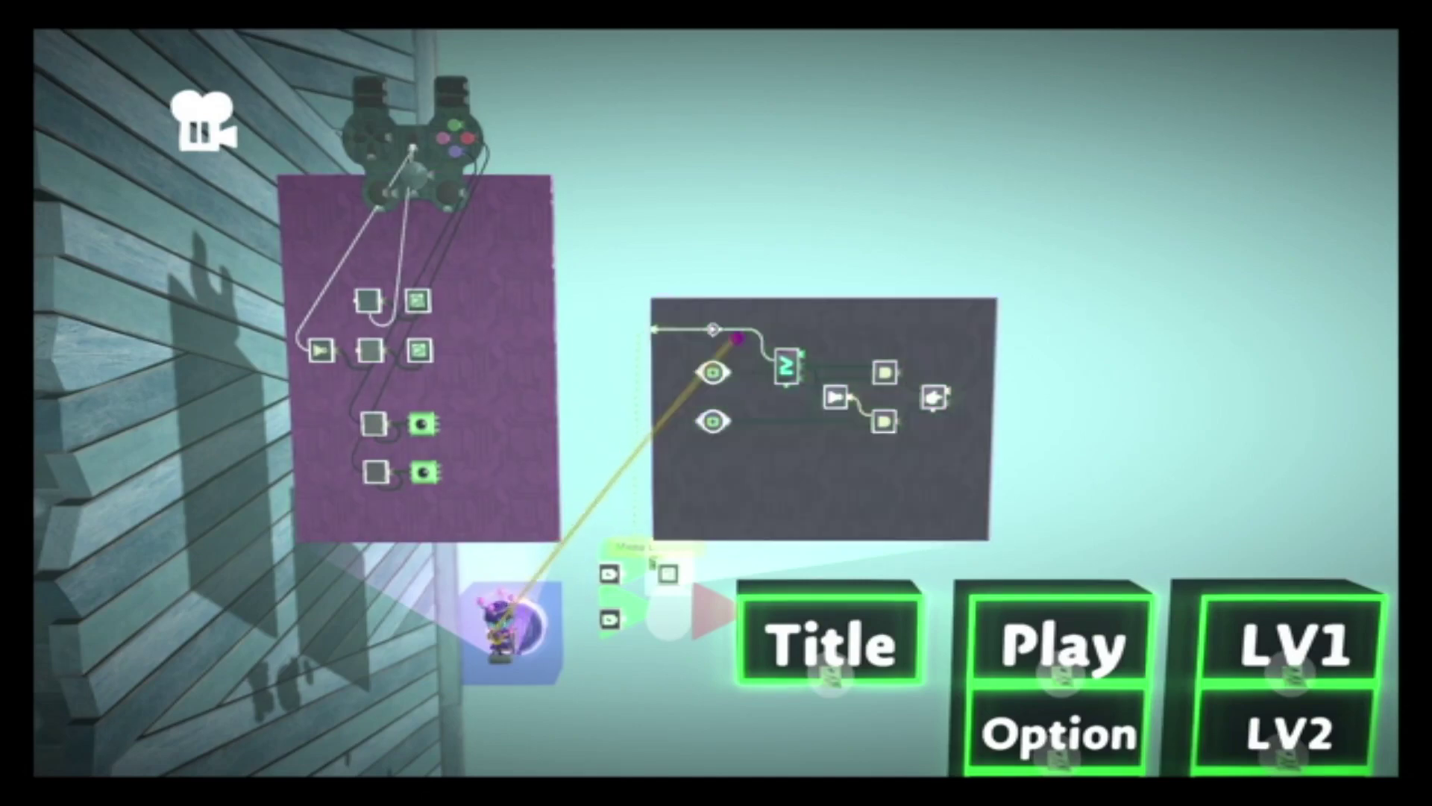
# Step: Wire the Selector's upper output to the Material Port input of the Sticker Panel under the Menu Level label
pyautogui.press('Escape')
pyautogui.press('Escape')
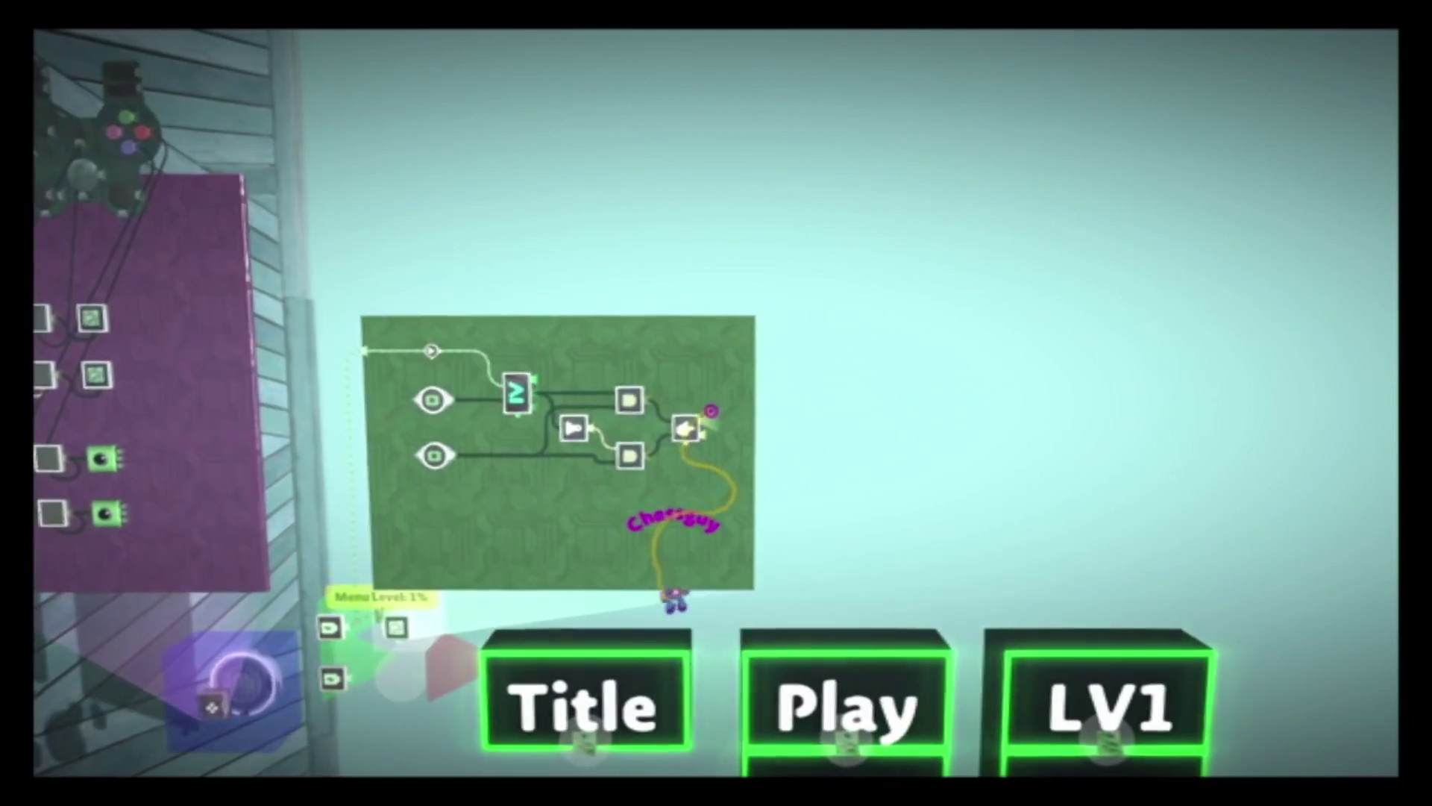
pyautogui.click(712, 408)
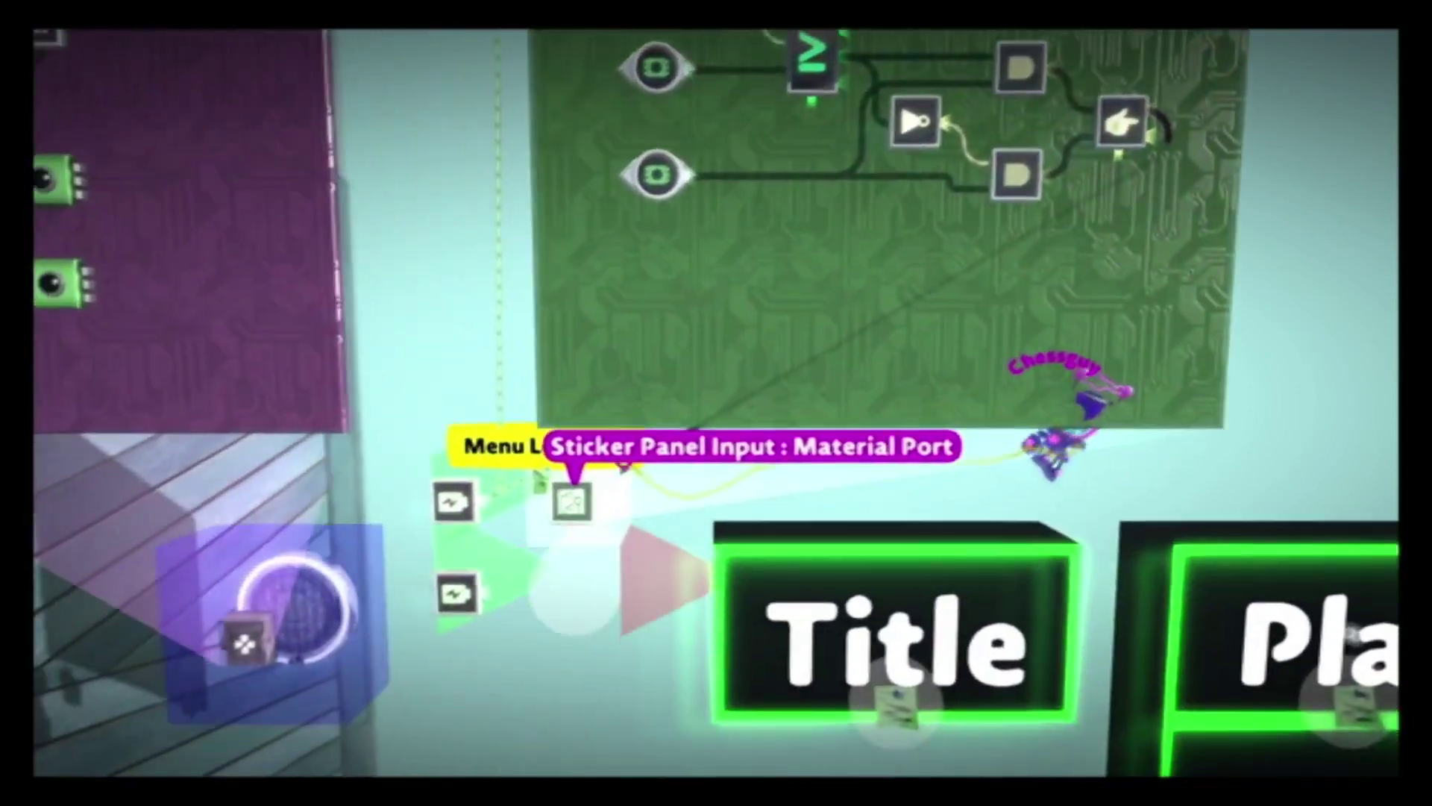
pyautogui.click(573, 494)
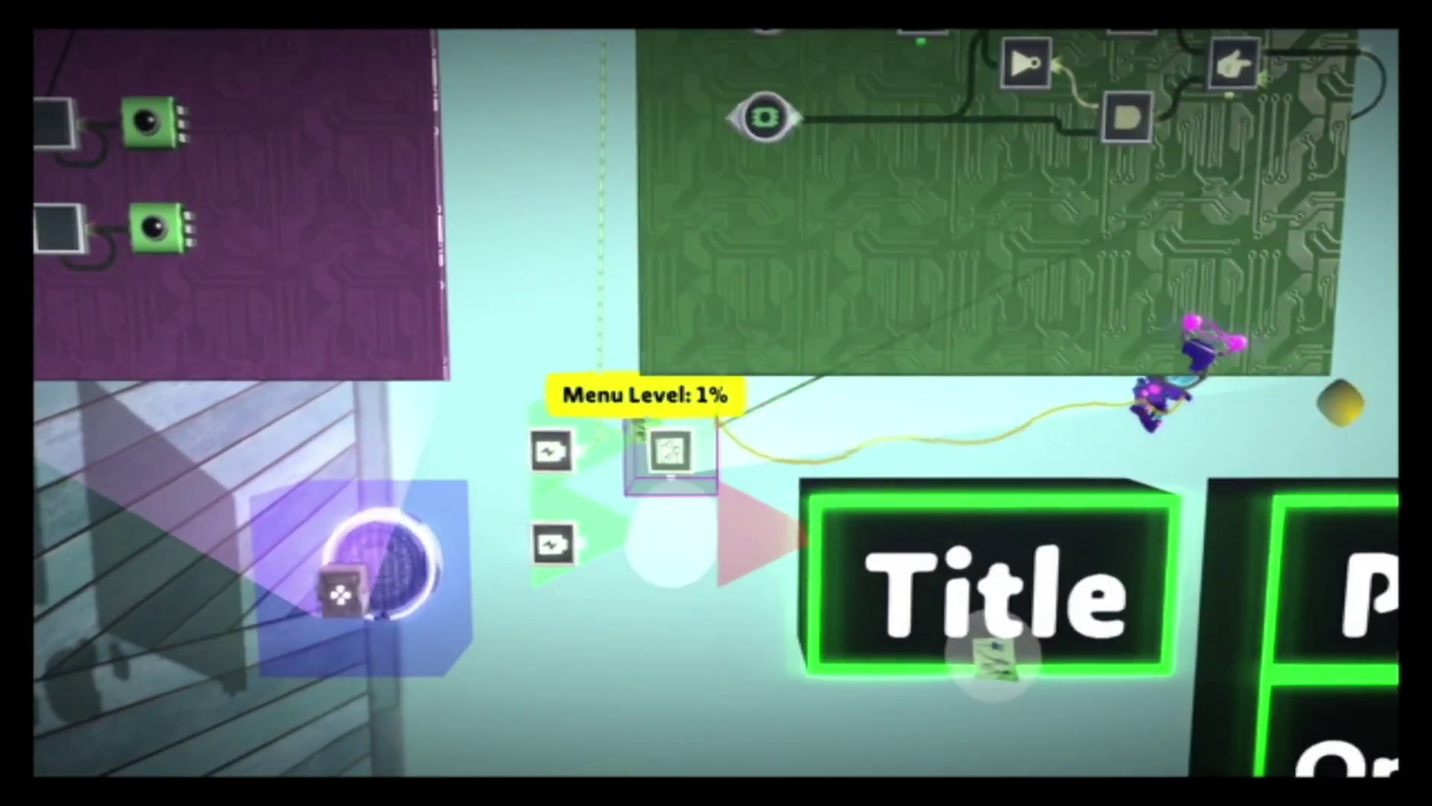
# Step: Set the Opacity of the Sticker Panel under the Menu Level label to 10%
pyautogui.rightClick(670, 450)
pyautogui.press('Down')
pyautogui.press('Down')
pyautogui.press('Down')
pyautogui.press('Down')
pyautogui.press('Down')
pyautogui.press('Down')
pyautogui.press('Down')
pyautogui.press('Down')
pyautogui.press('Up')
pyautogui.press('Up')
pyautogui.press('Right')
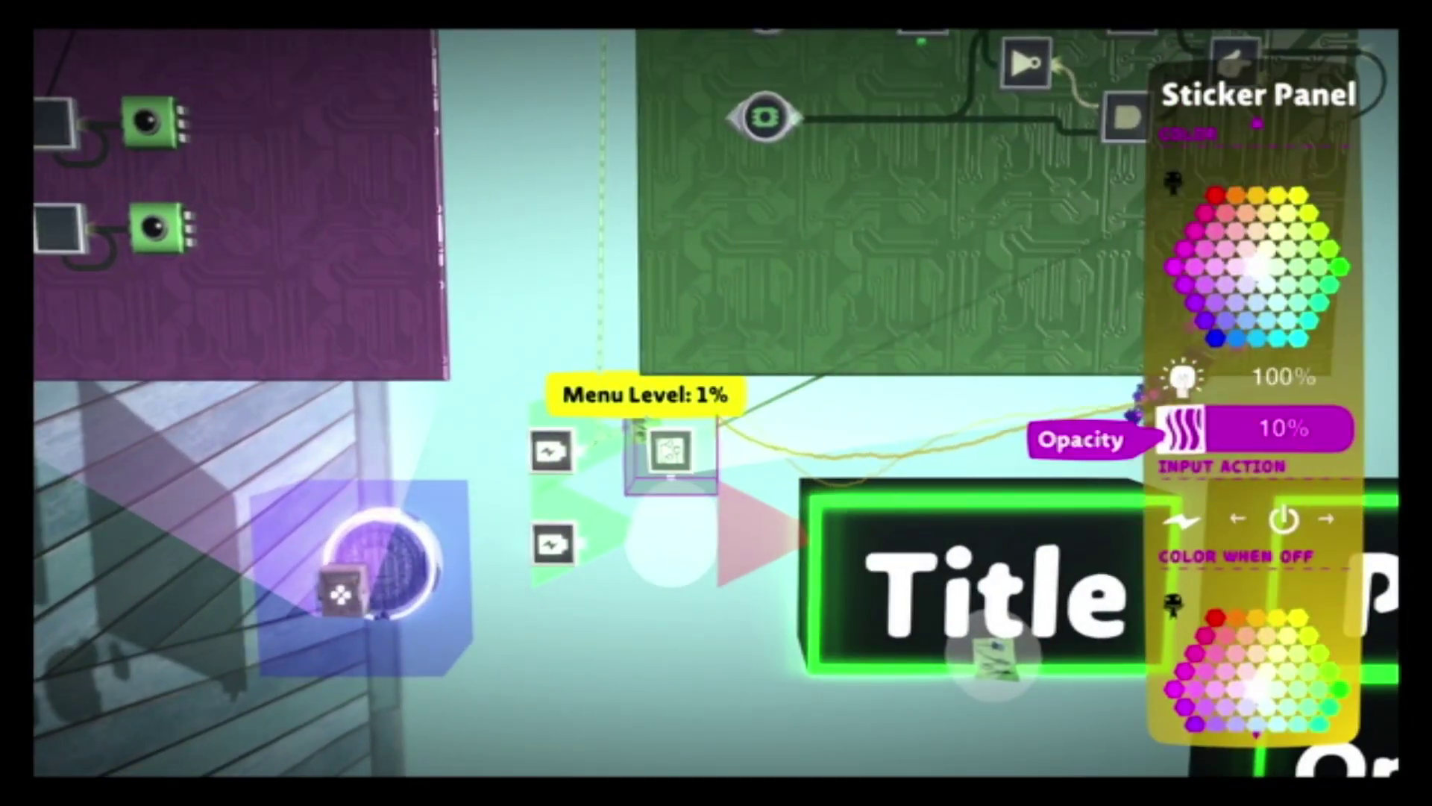
pyautogui.press('Escape')
pyautogui.press('Escape')
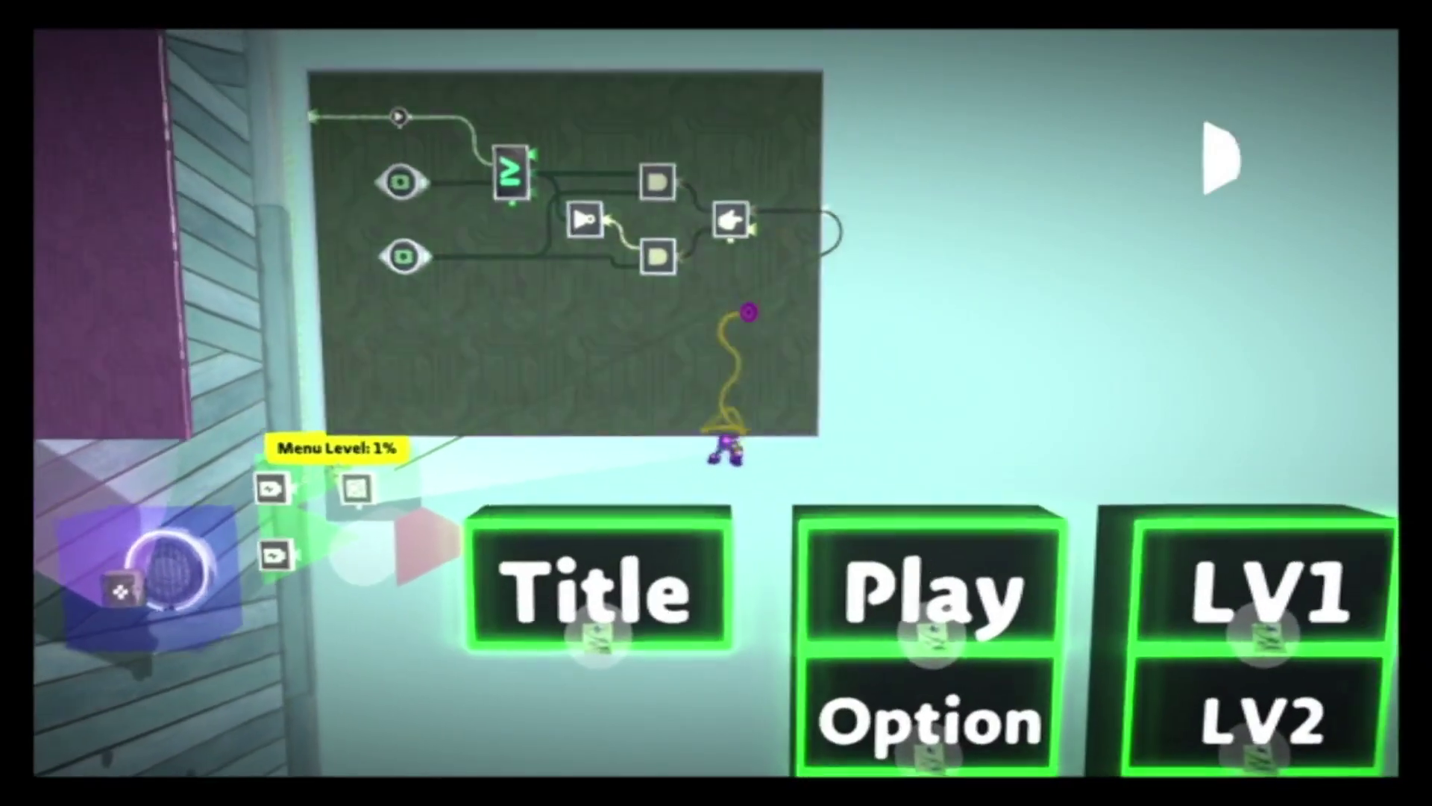
# Step: Pull the gates on the green board closer together and pack the whole circuit into a new microchip placed on that board
pyautogui.moveTo(754, 390); pyautogui.dragTo(575, 320)
pyautogui.moveTo(619, 412); pyautogui.dragTo(599, 381)
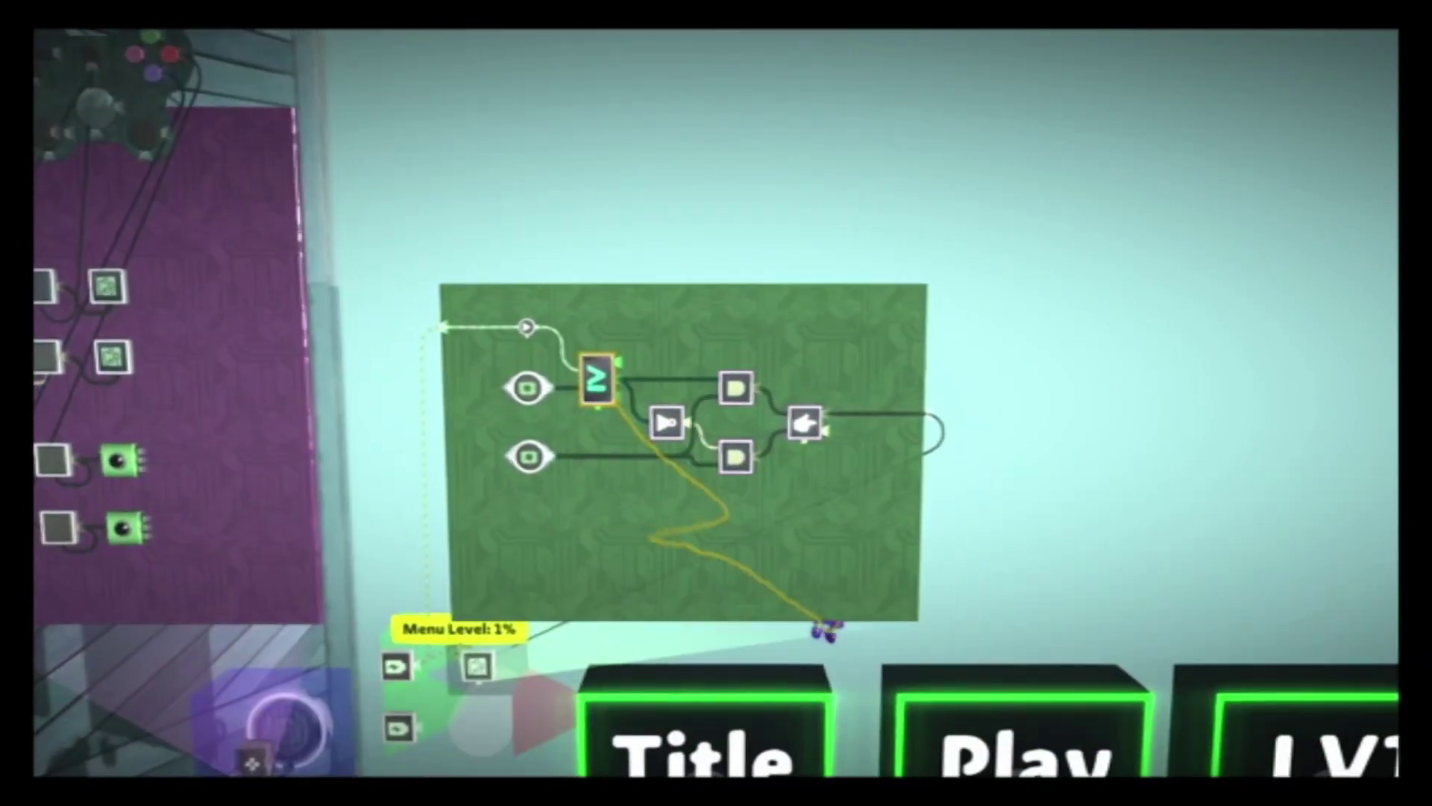
pyautogui.press('Down')
pyautogui.press('Down')
pyautogui.press('Left')
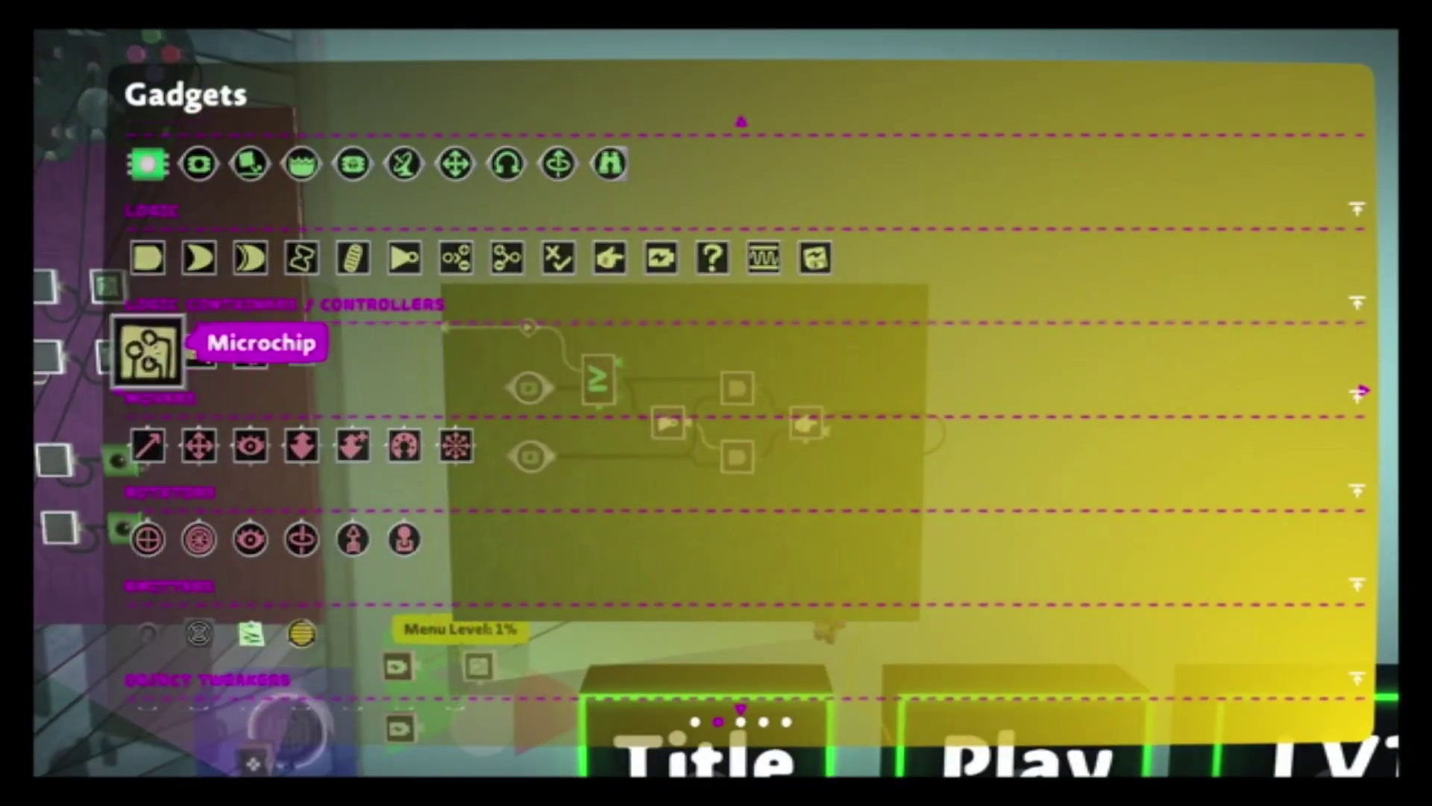
pyautogui.click(148, 351)
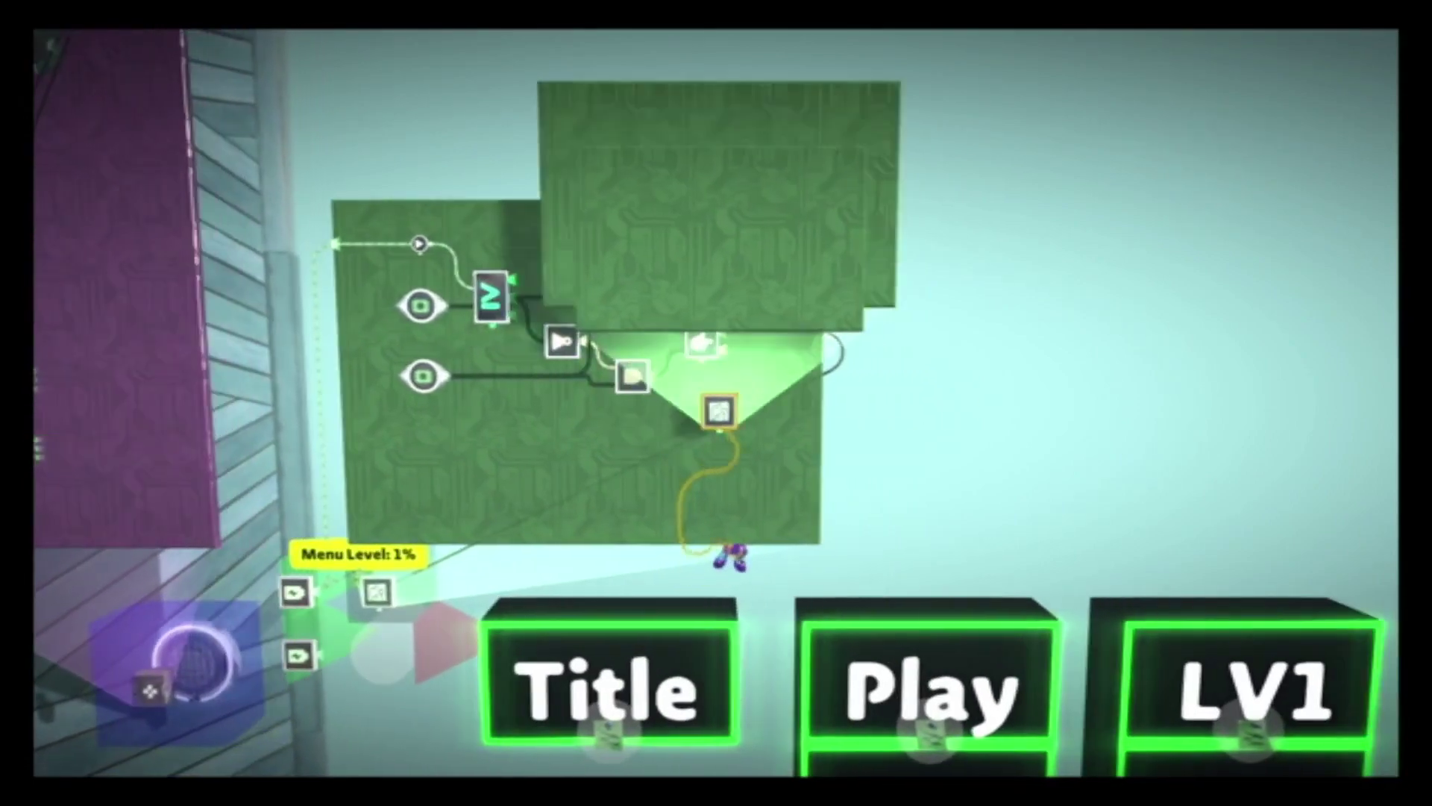
pyautogui.click(721, 410)
pyautogui.moveTo(739, 328); pyautogui.dragTo(748, 429)
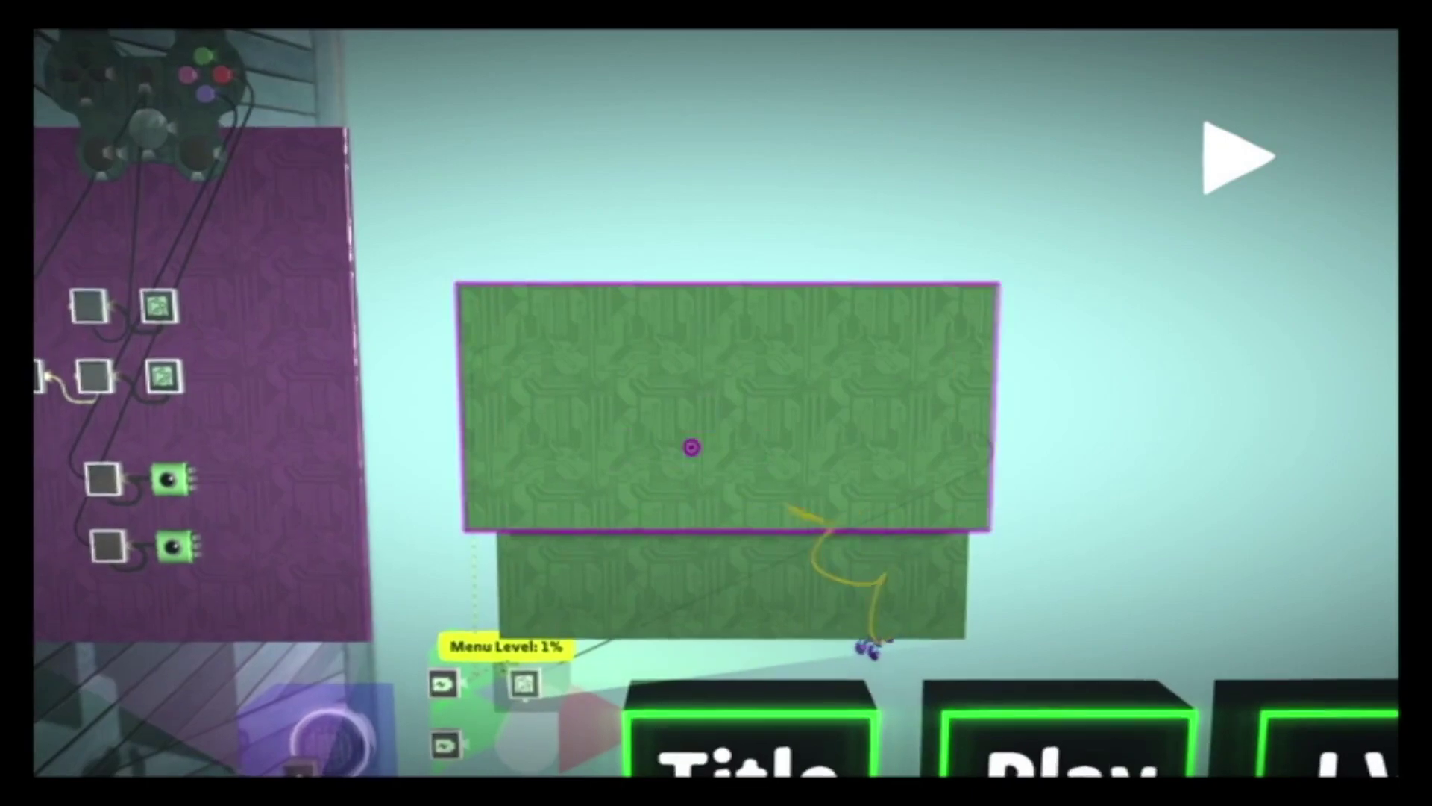
pyautogui.click(692, 447)
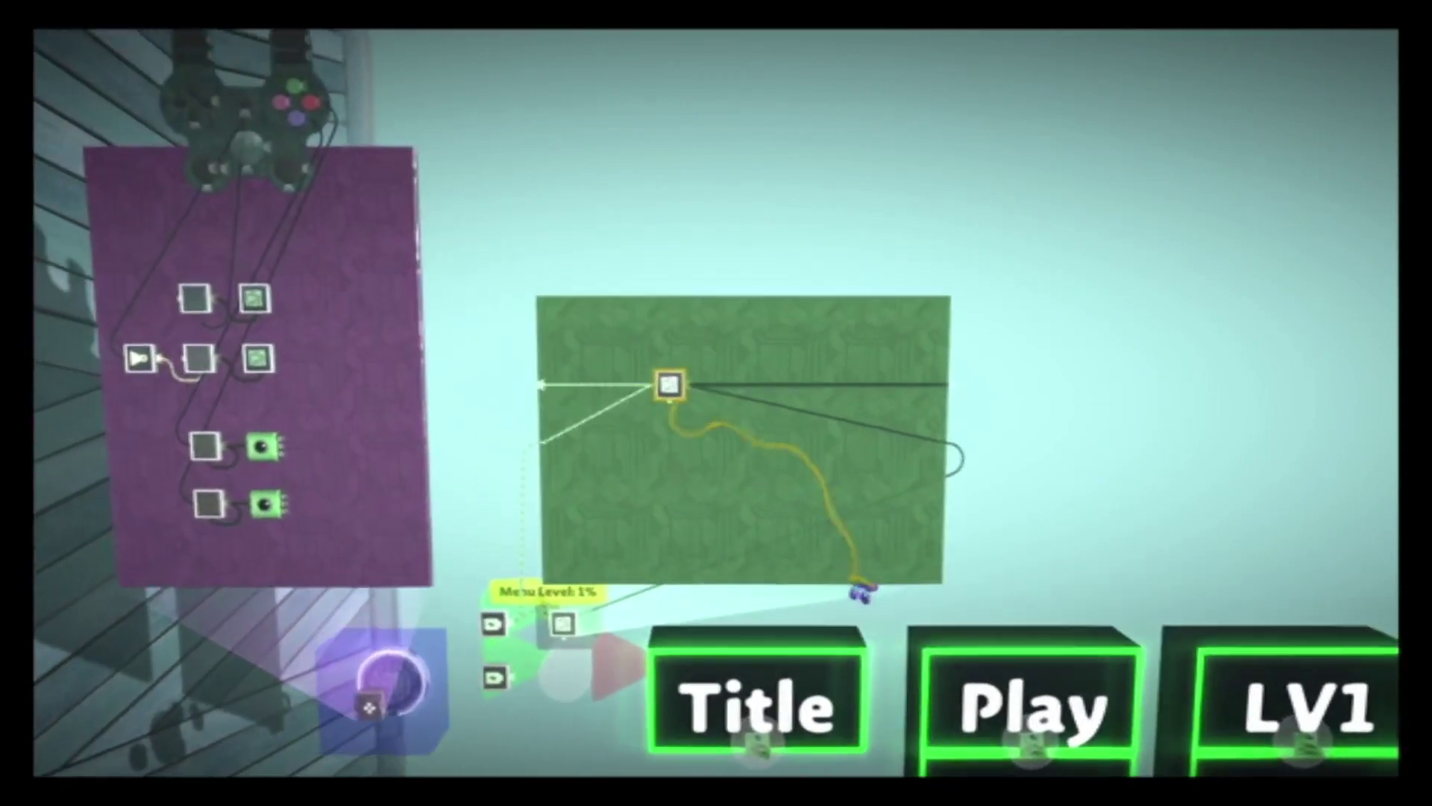
# Step: Add a second microchip beside the first on the green board and wire the first microchip's output to it
pyautogui.press('Return')
pyautogui.press('Return')
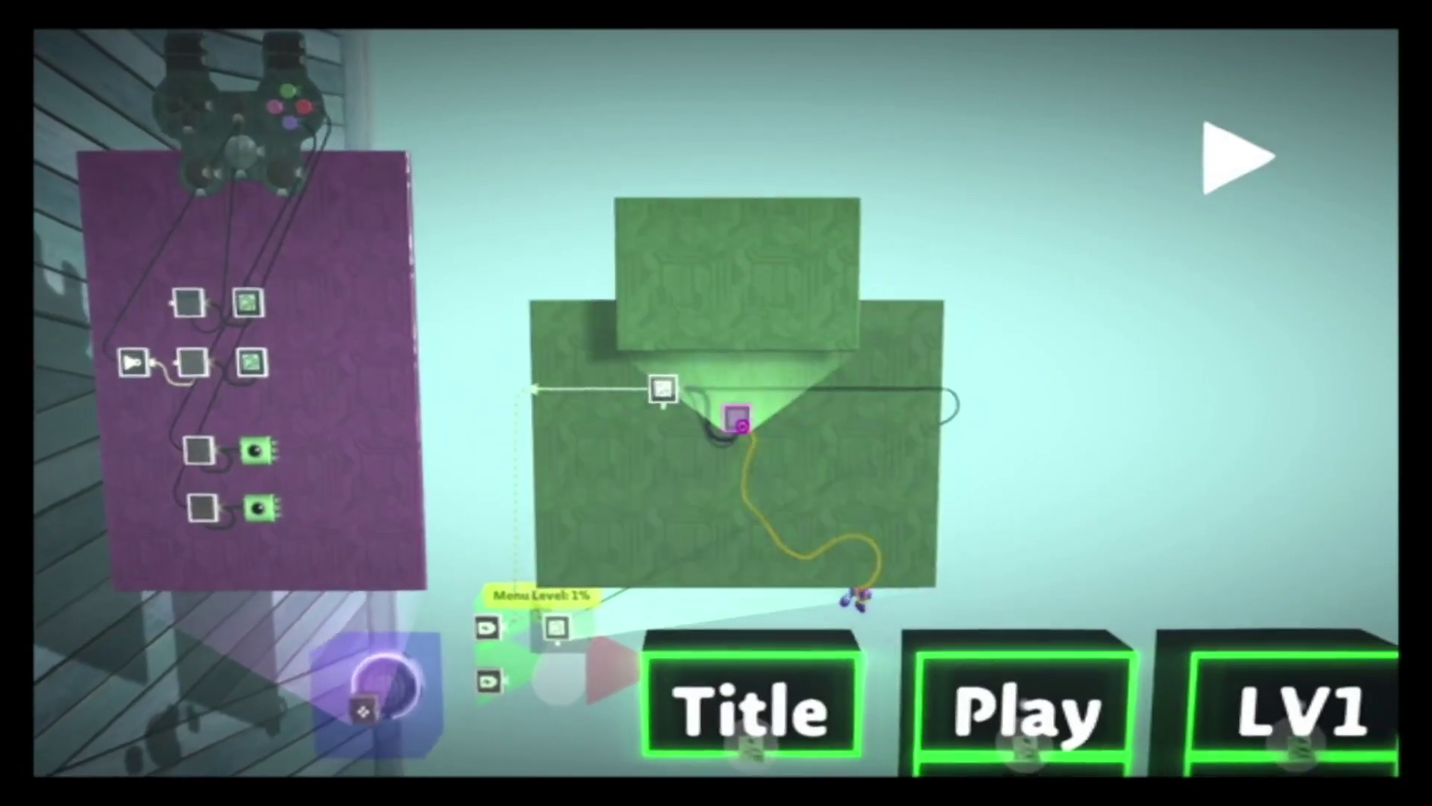
pyautogui.click(725, 437)
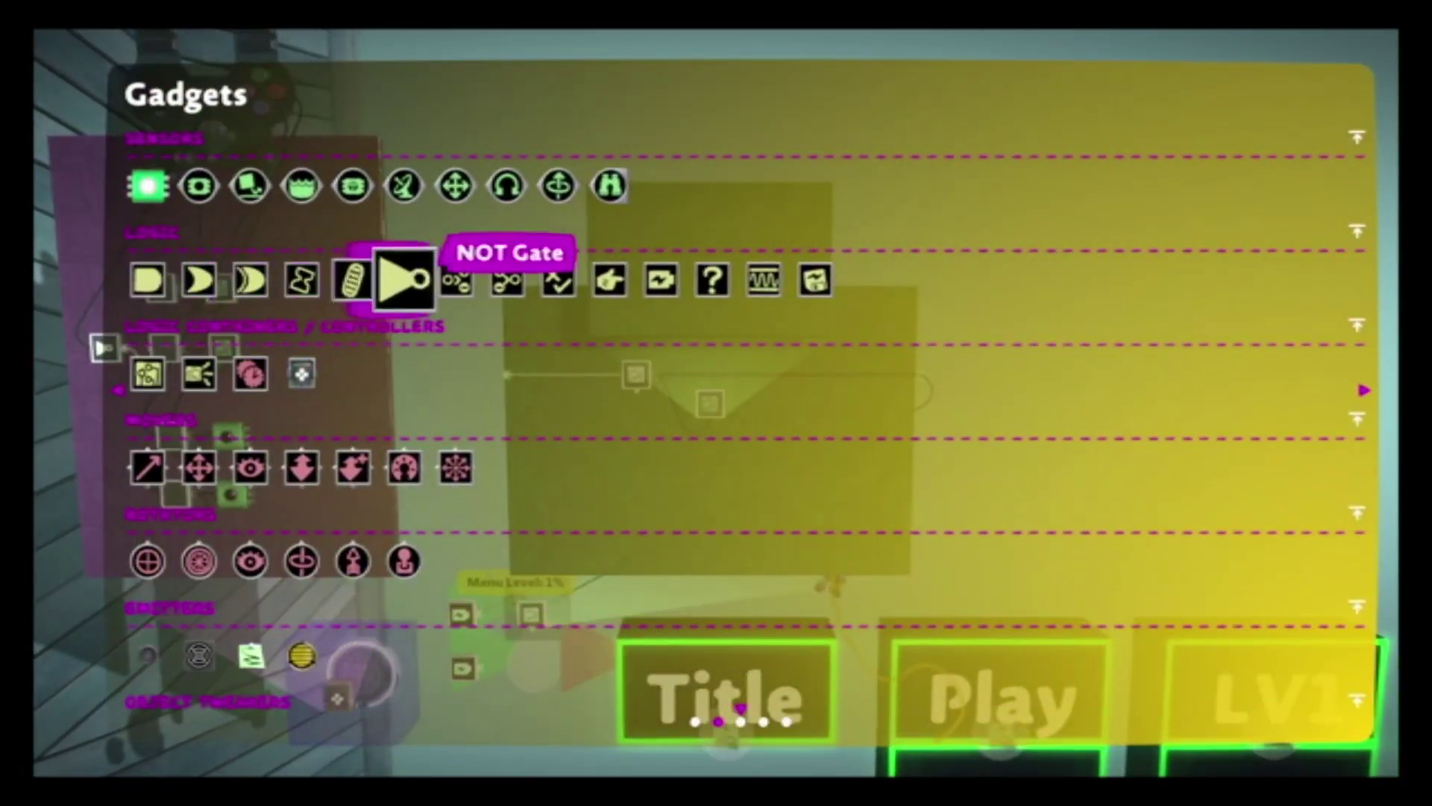
pyautogui.press('Escape')
pyautogui.press('Return')
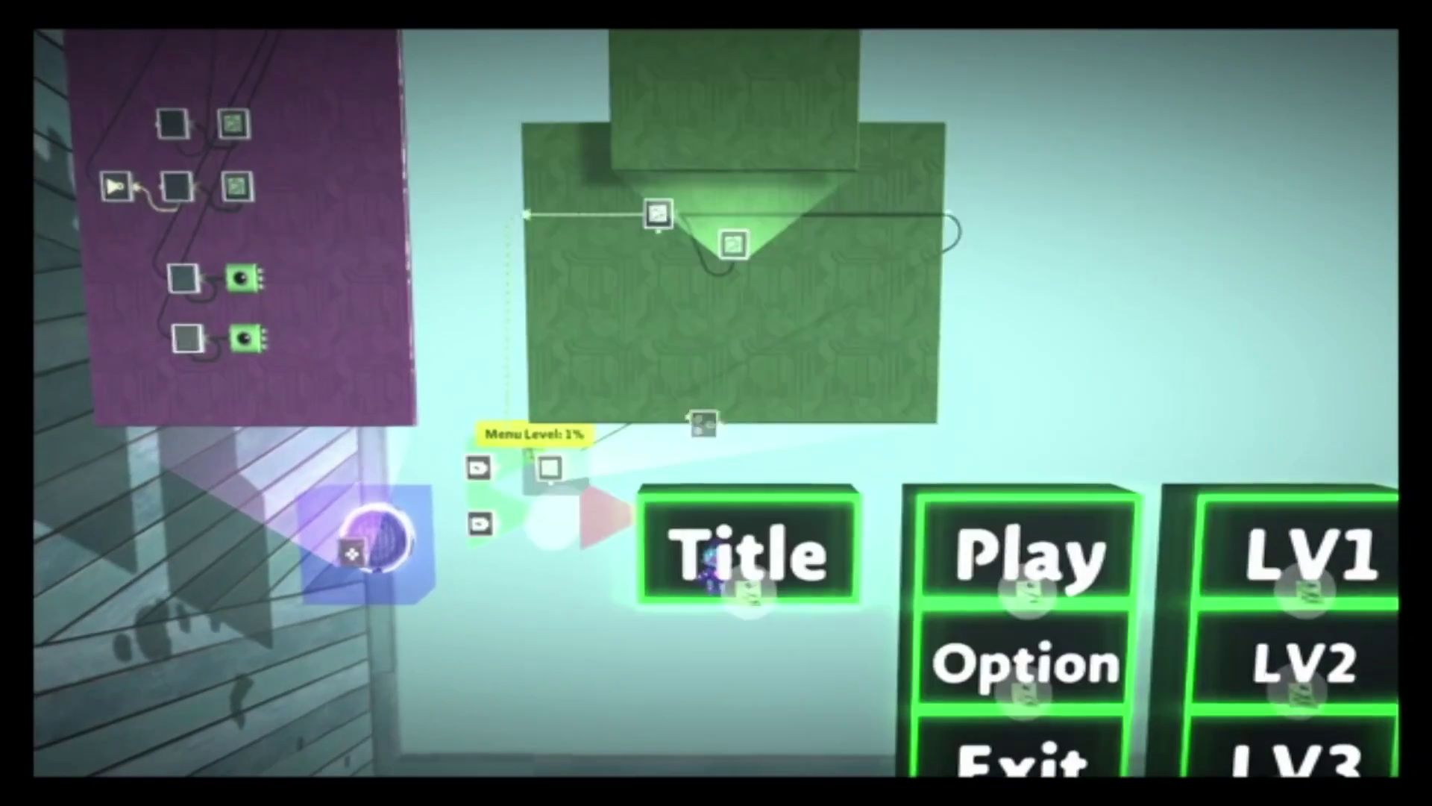
pyautogui.press('Escape')
pyautogui.press('Escape')
# Step: Place a new microchip below the Menu Level circuit and open its circuit board
pyautogui.press('Return')
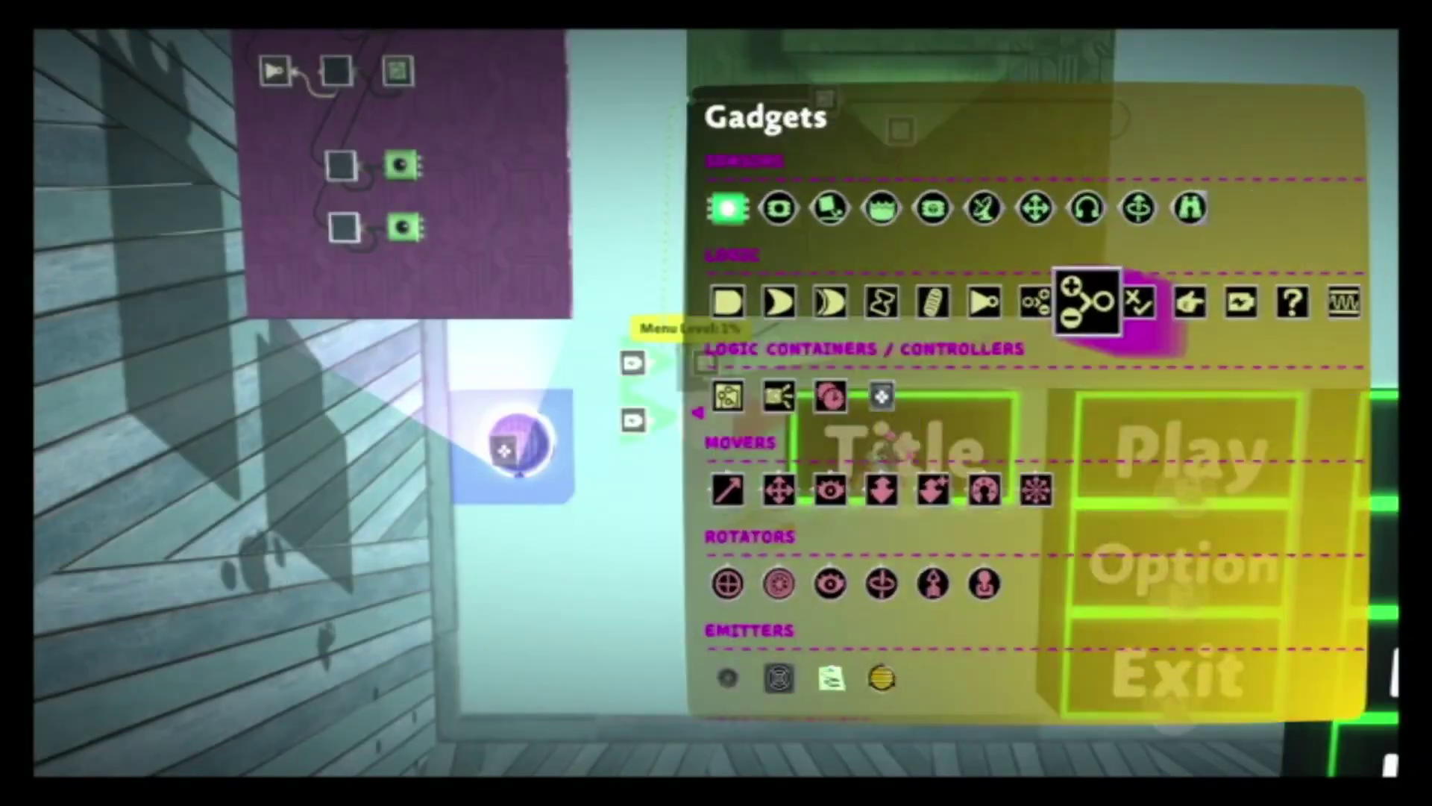
pyautogui.click(148, 350)
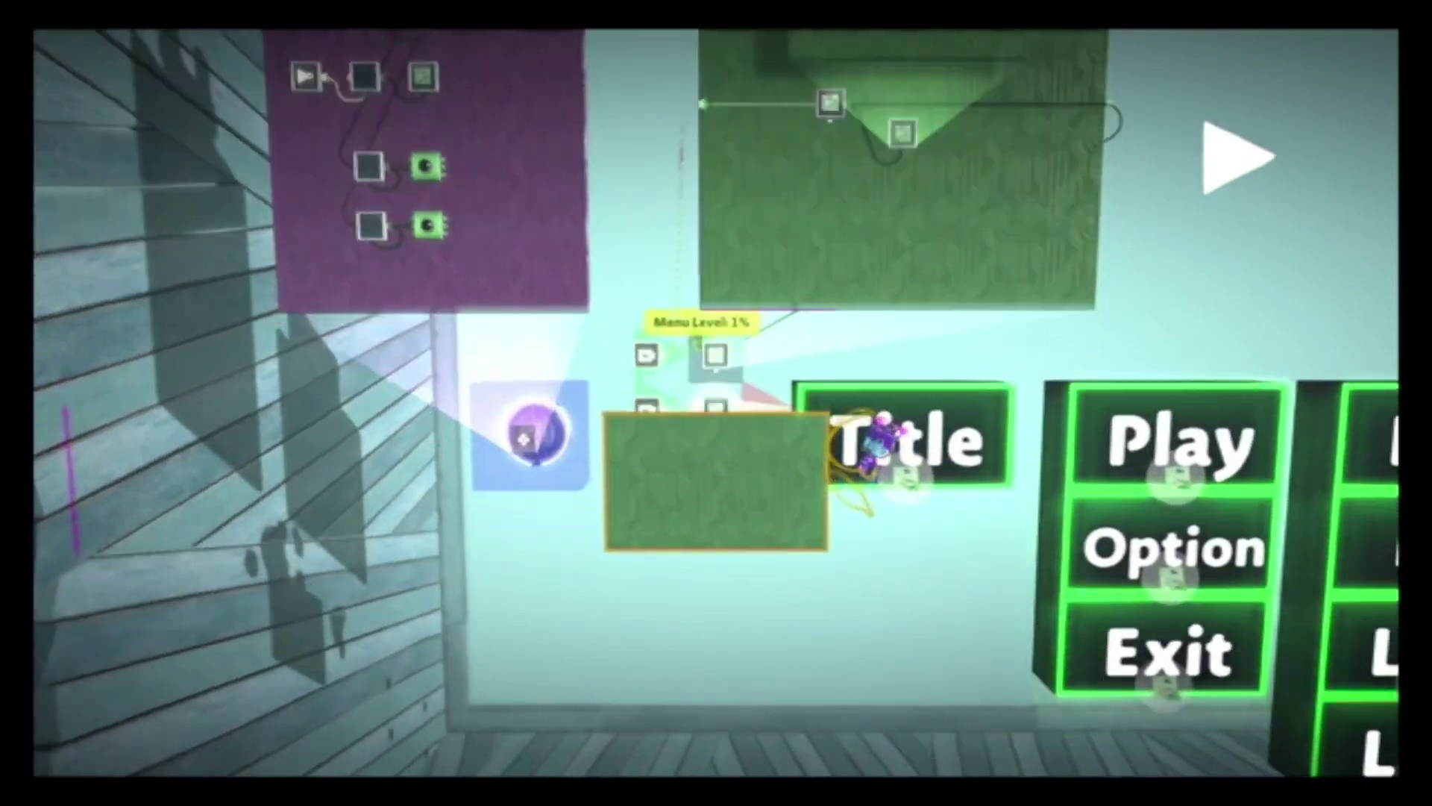
pyautogui.click(711, 440)
pyautogui.press('Escape')
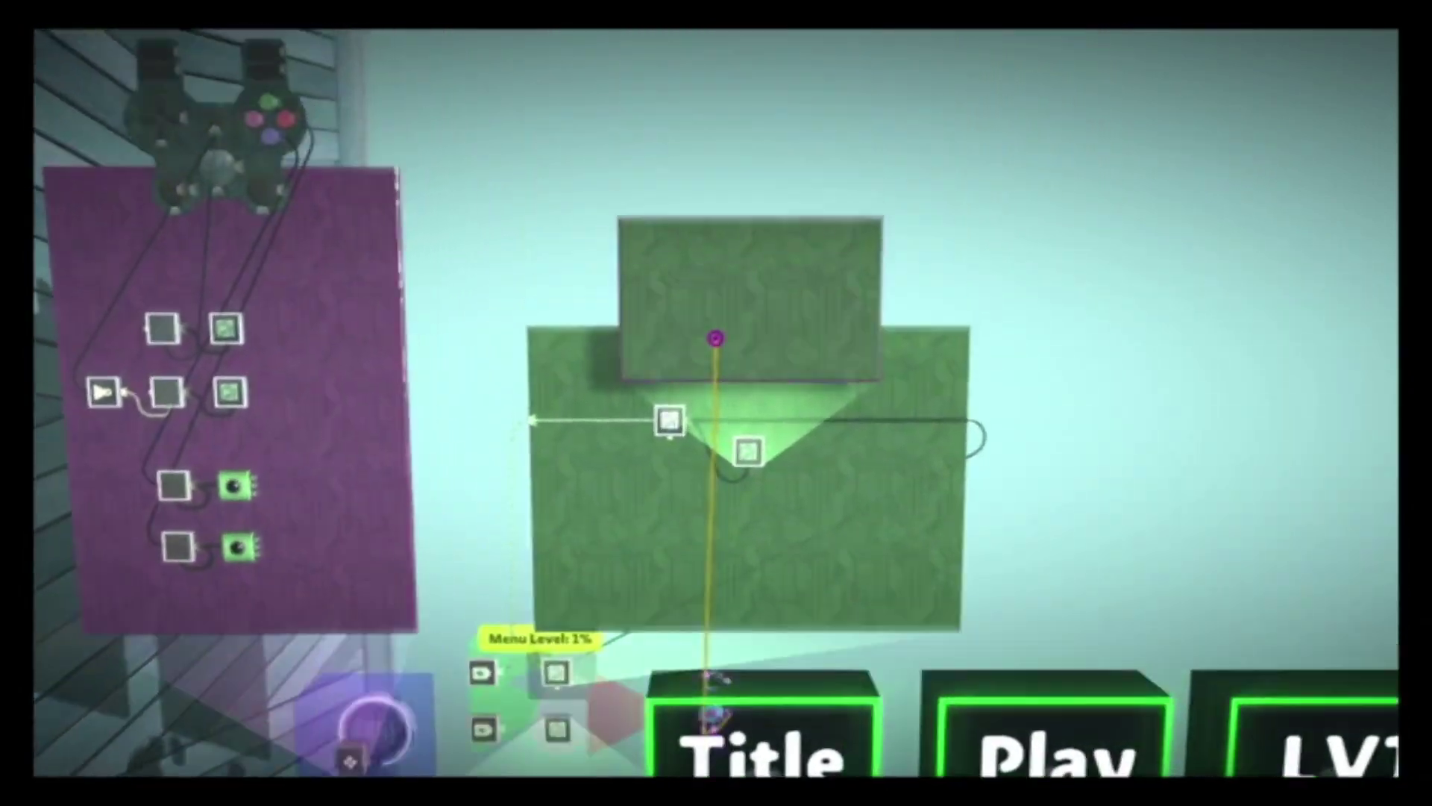
# Step: Open the first microchip's board above the large green board and place a Tag on it beside the Selector
pyautogui.click(716, 337)
pyautogui.click(688, 470)
pyautogui.press('space')
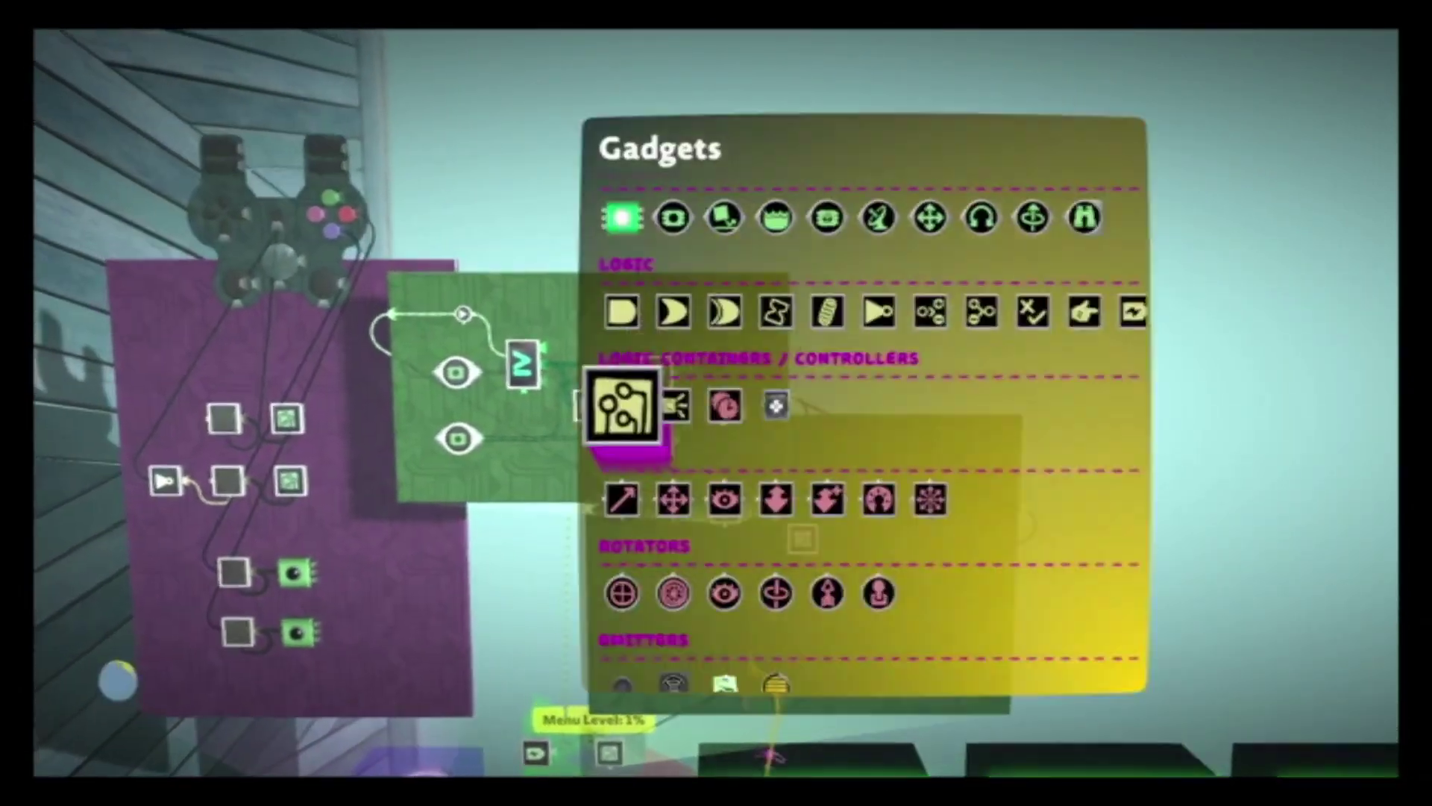
pyautogui.click(148, 233)
pyautogui.click(152, 233)
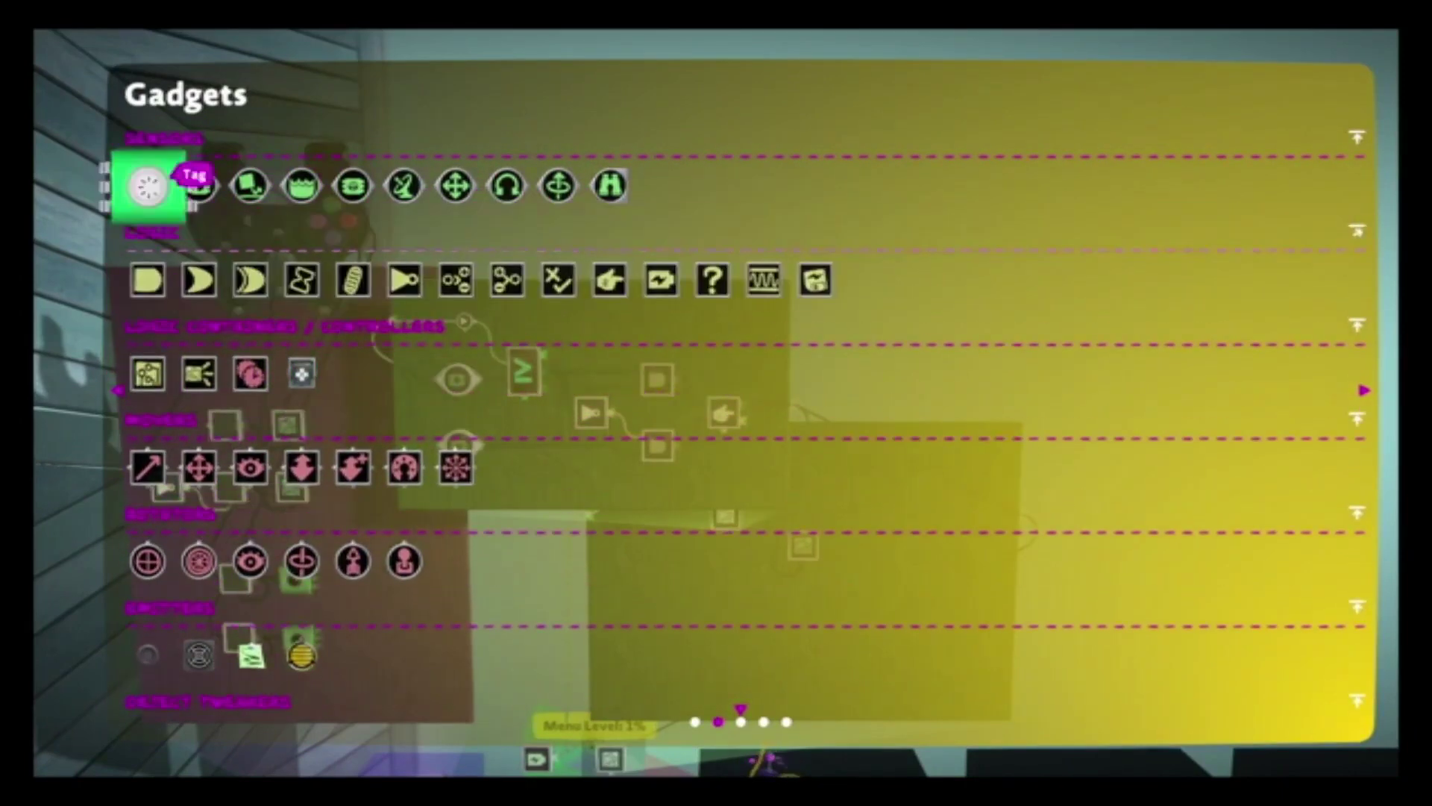
pyautogui.click(147, 187)
pyautogui.click(742, 371)
# Step: Give the new Tag beside the Selector the new label bool_menu_on
pyautogui.rightClick(712, 405)
pyautogui.press('Down')
pyautogui.press('Return')
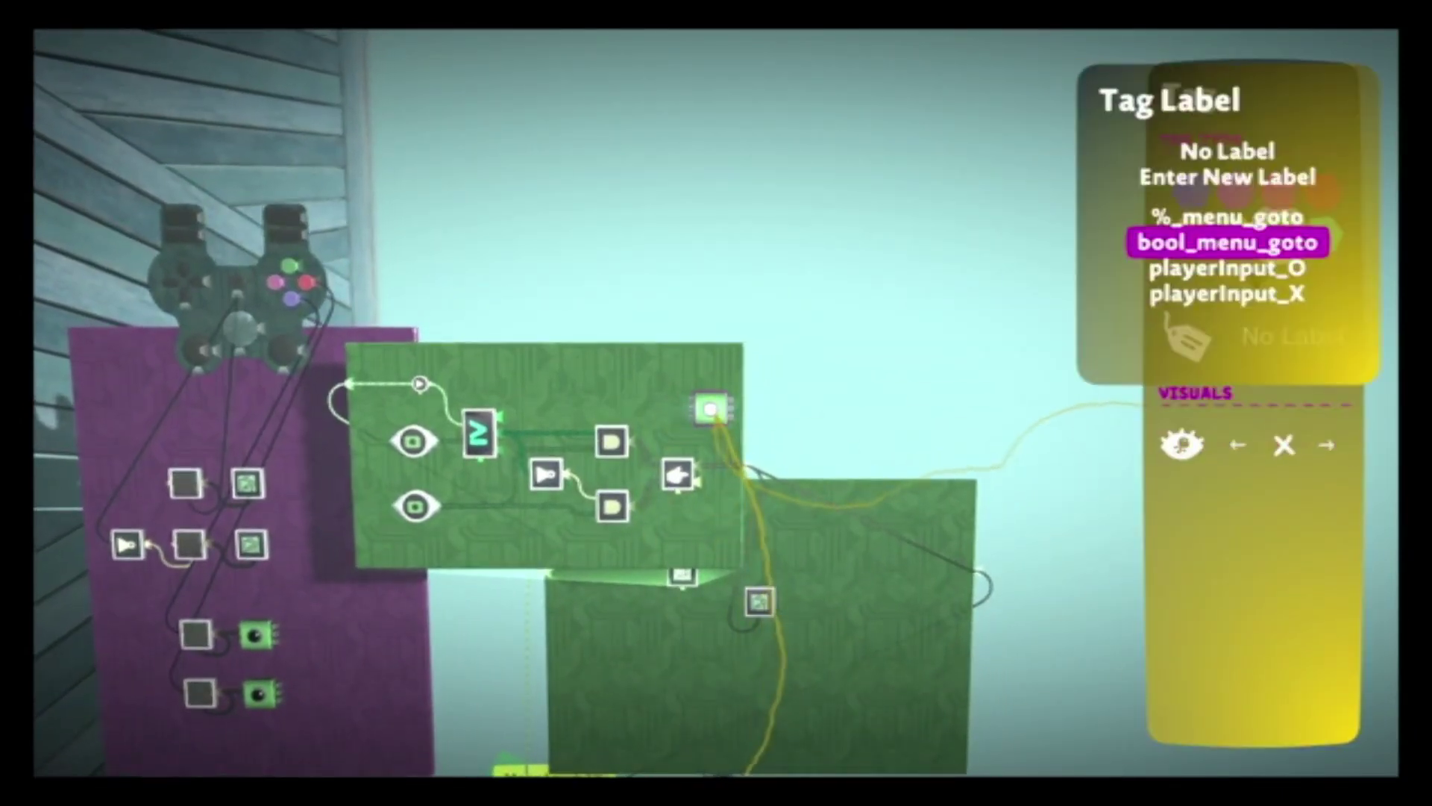
pyautogui.press('Down')
pyautogui.press('Return')
pyautogui.write('bool')
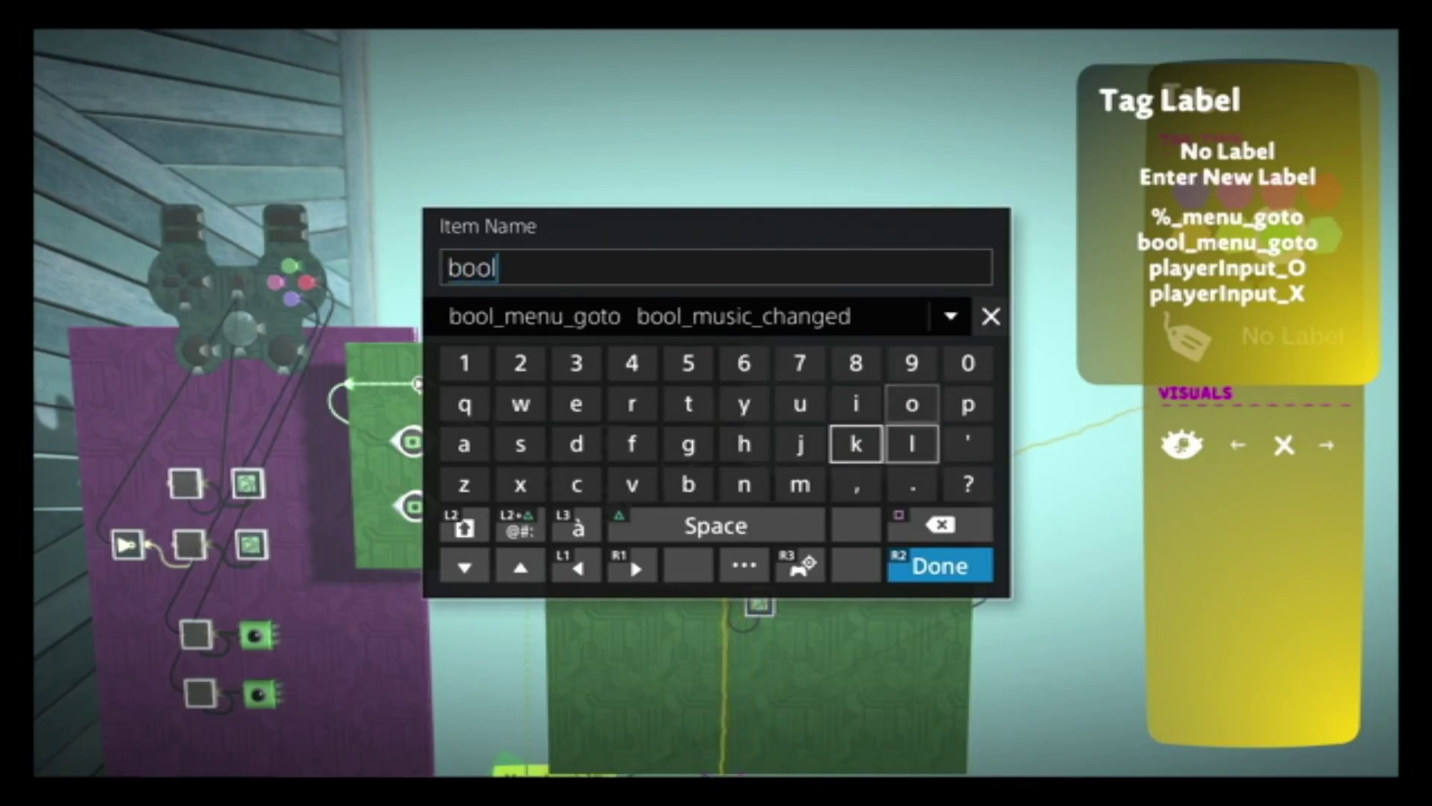
pyautogui.press('Down')
pyautogui.press('Down')
pyautogui.press('Return')
pyautogui.press('Up')
pyautogui.write('_')
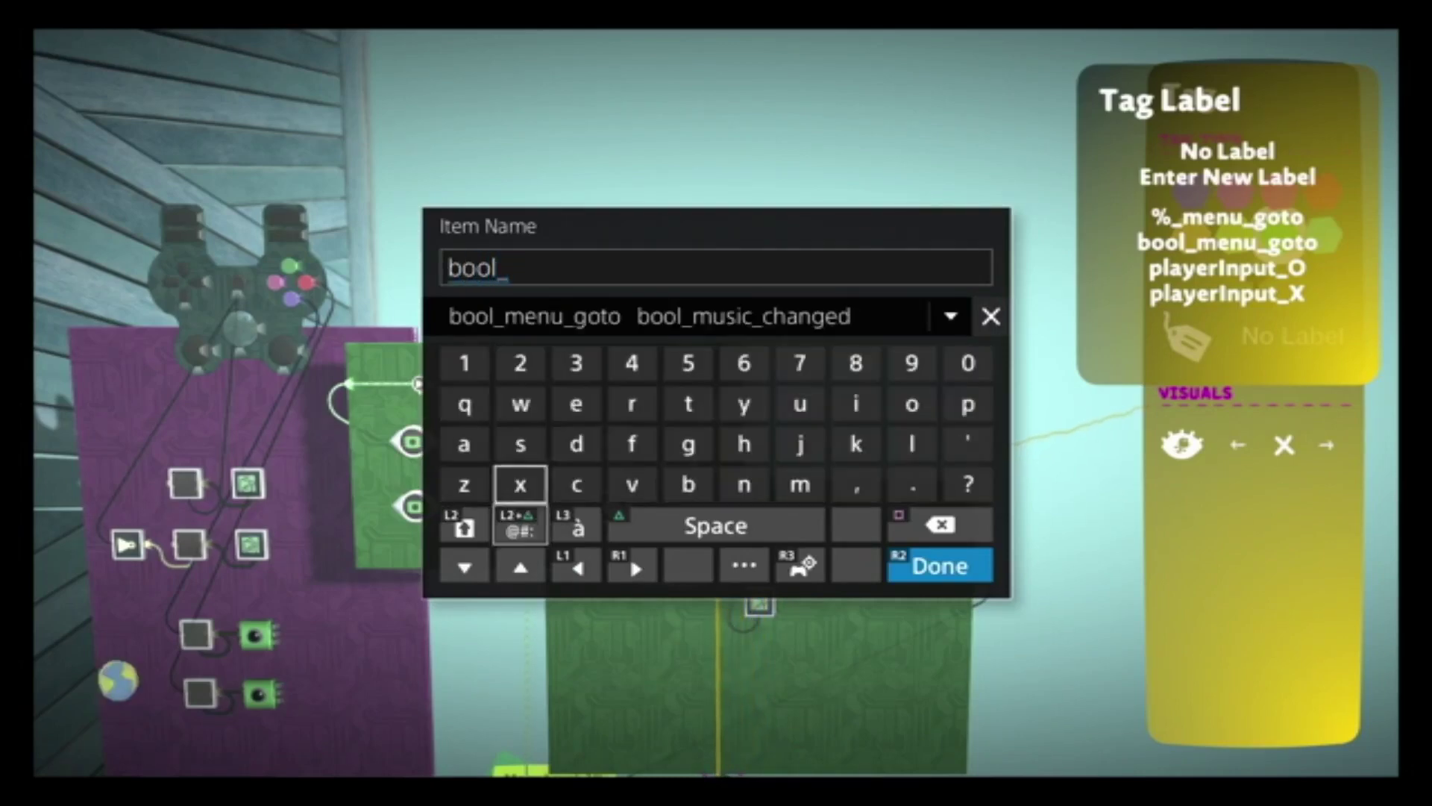
pyautogui.write('m')
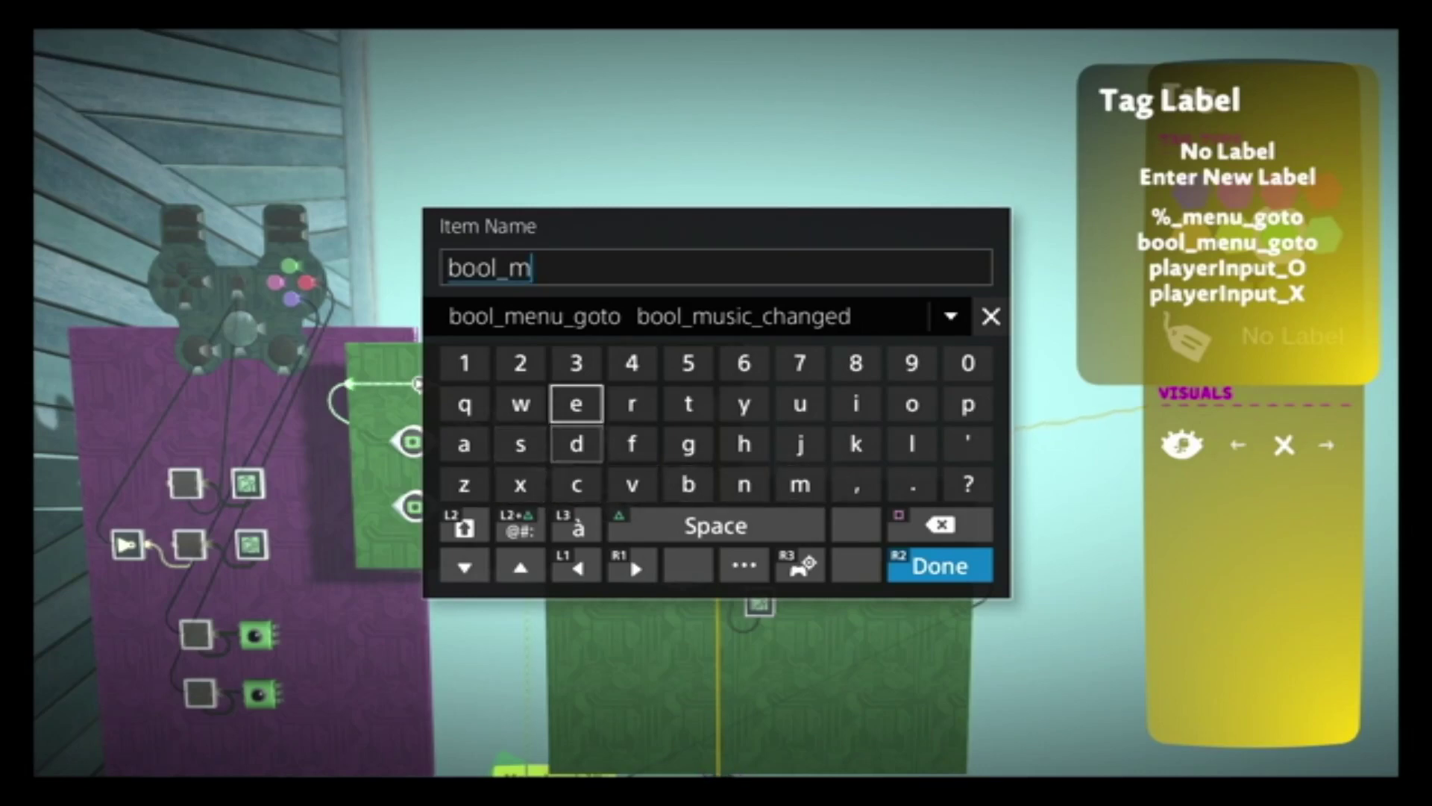
pyautogui.write('enu_on')
pyautogui.press('Return')
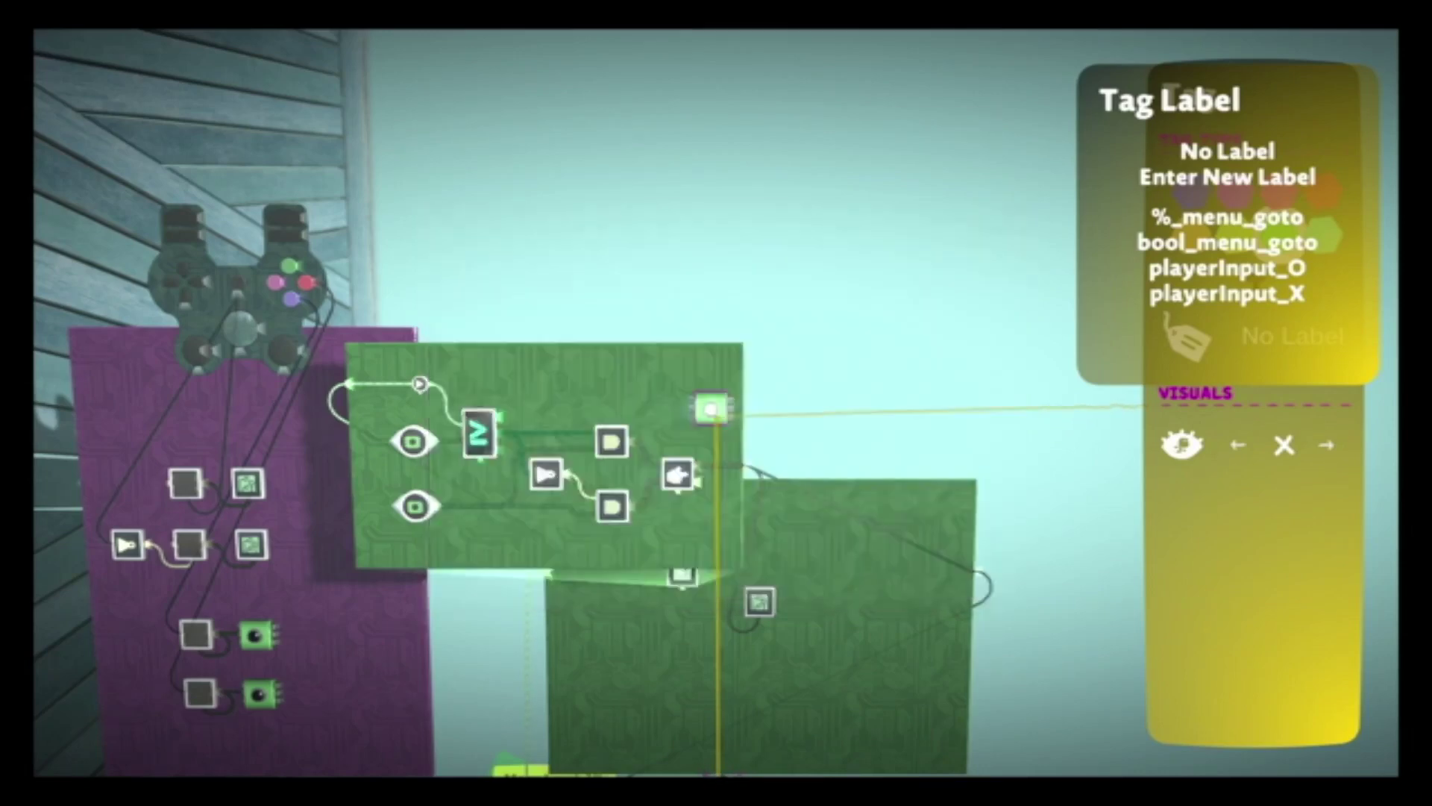
# Step: Wire the Selector's output to the bool_menu_on Tag and tighten the board around the circuit
pyautogui.press('Escape')
pyautogui.moveTo(656, 522); pyautogui.dragTo(806, 507)
pyautogui.moveTo(707, 422); pyautogui.dragTo(722, 421)
pyautogui.press('Escape')
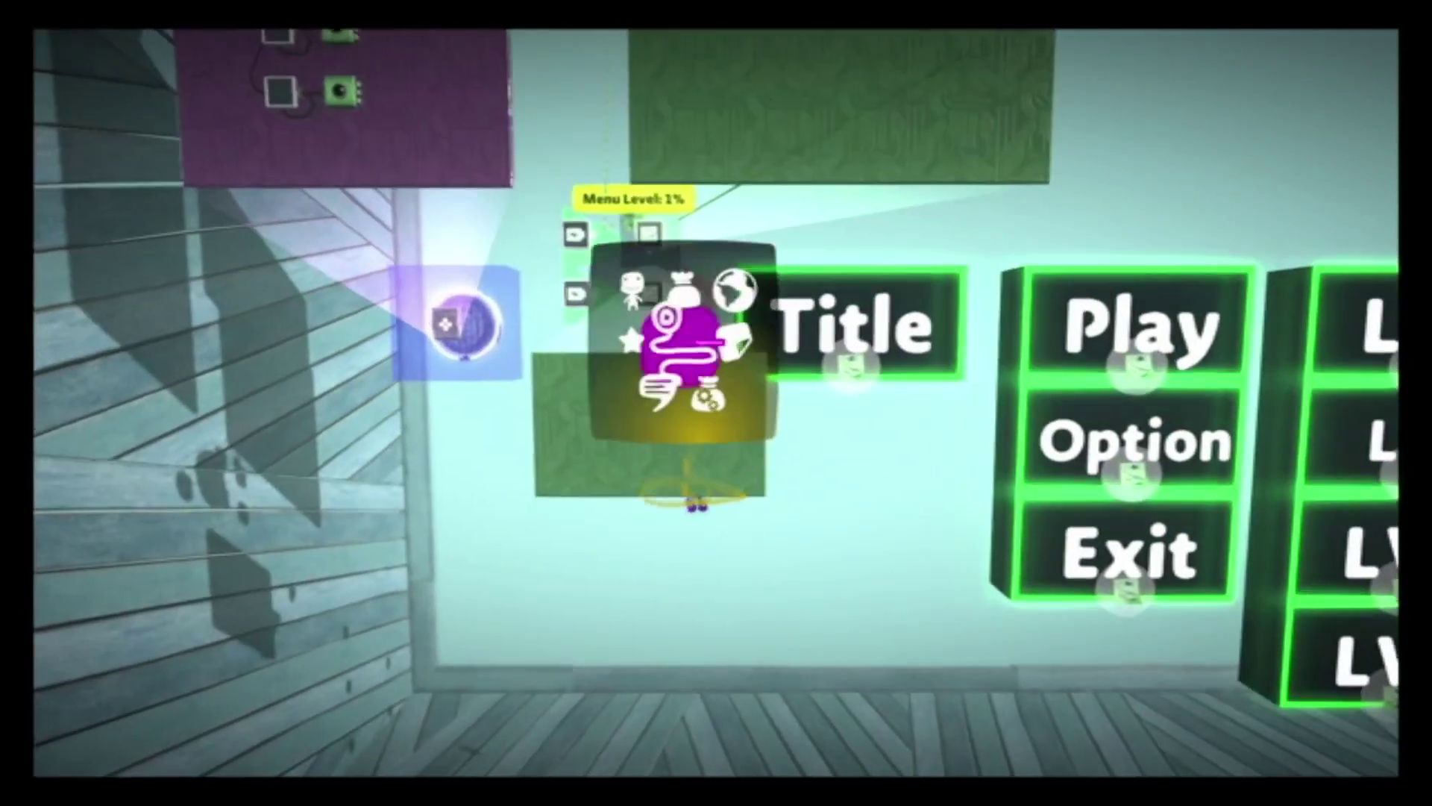
# Step: Place a Tag Sensor on the small green board below the Menu Level circuit and open its settings
pyautogui.press('Return')
pyautogui.click(476, 188)
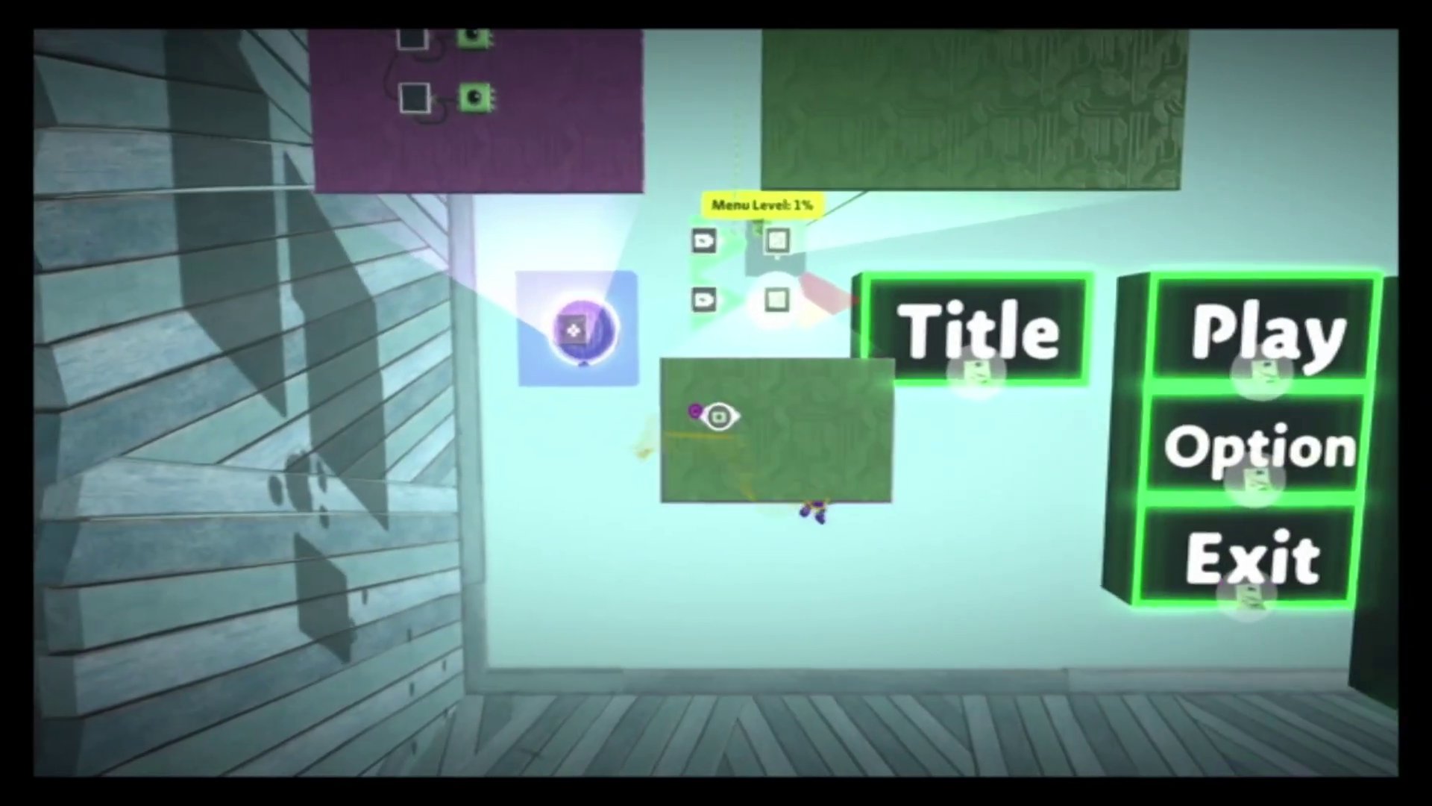
pyautogui.click(719, 416)
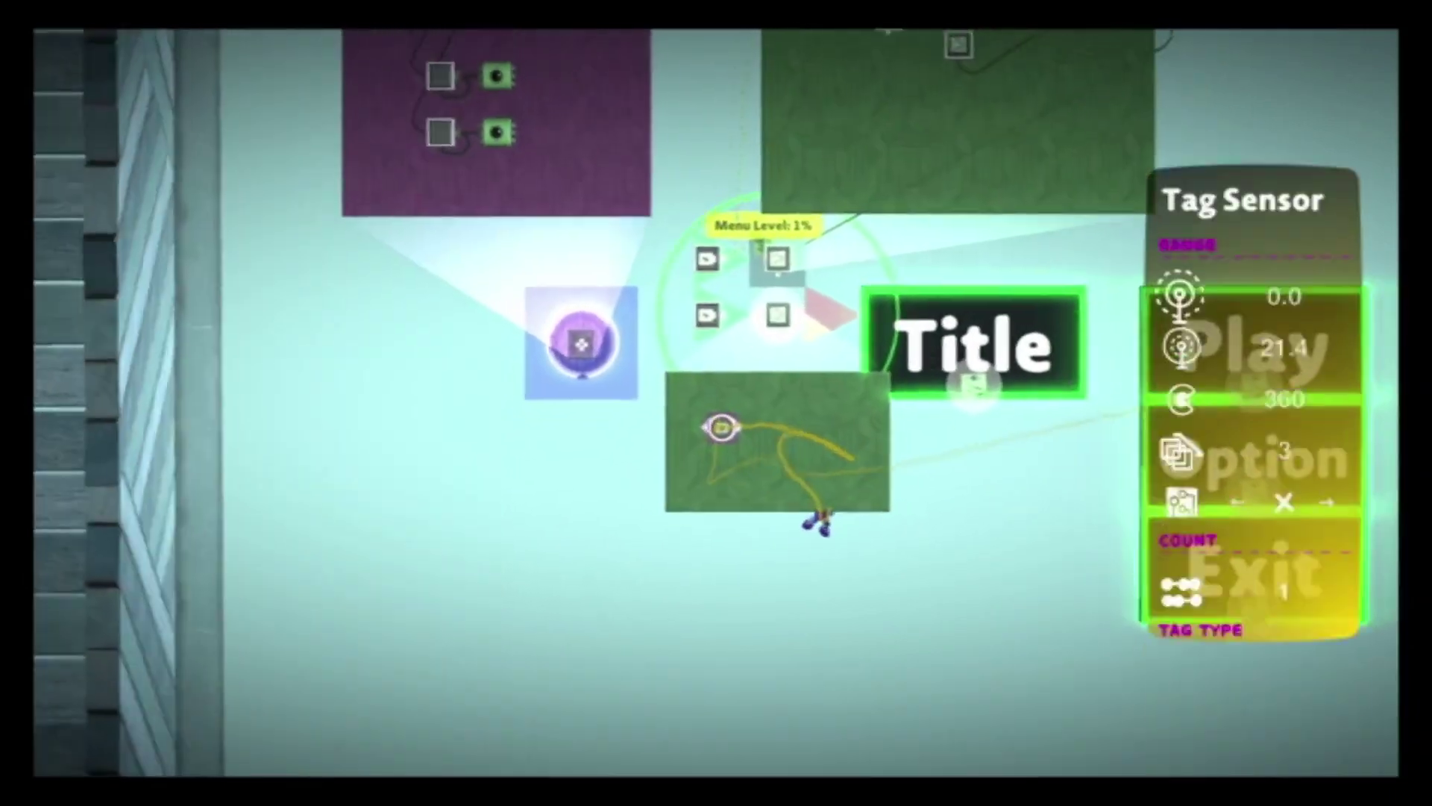
# Step: Set the Tag Sensor's maximum detection range to infinite and its trigger angle range to 30
pyautogui.press('Down')
pyautogui.press('Left')
pyautogui.press('Left')
pyautogui.press('Left')
pyautogui.press('Left')
pyautogui.press('Right')
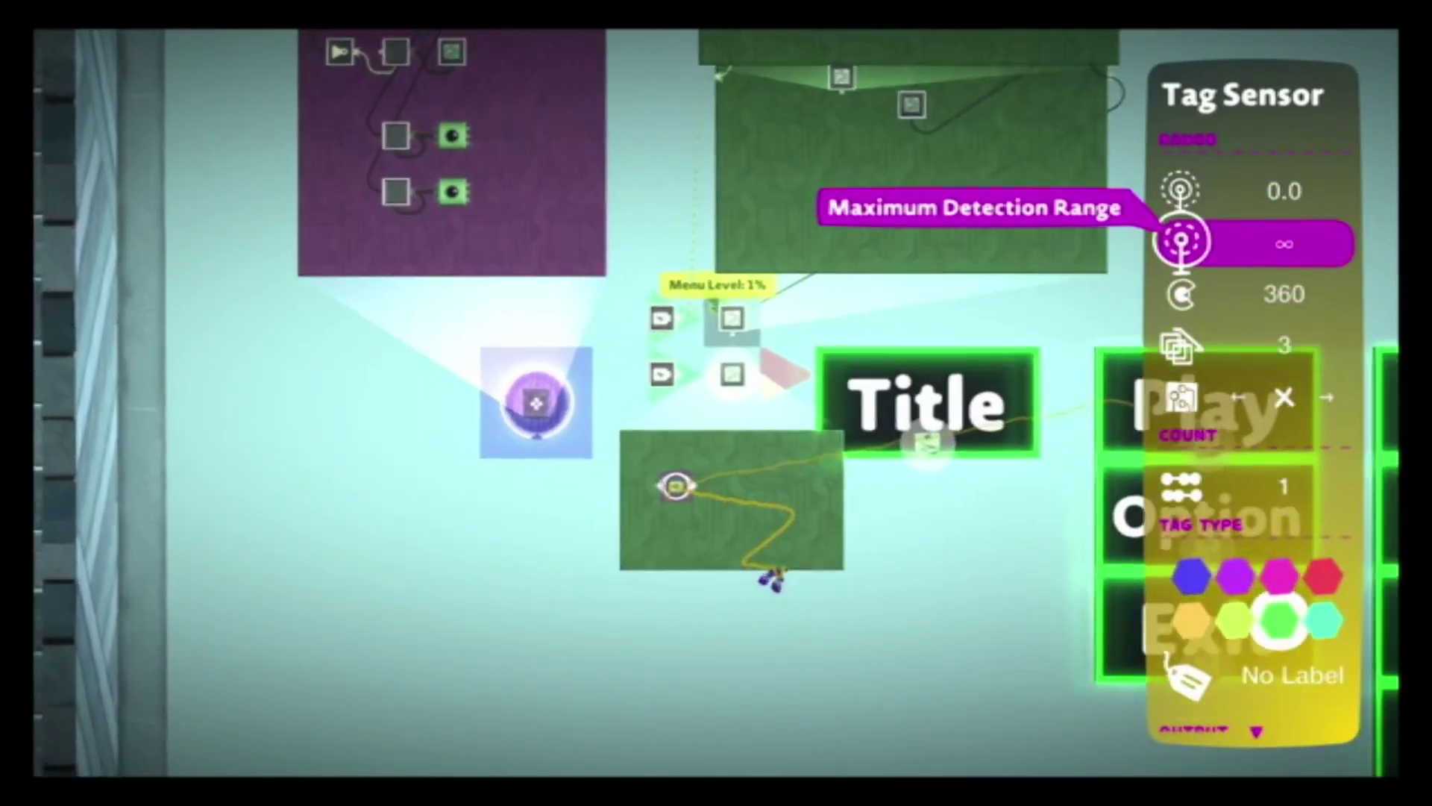
pyautogui.press('Down')
pyautogui.press('Left')
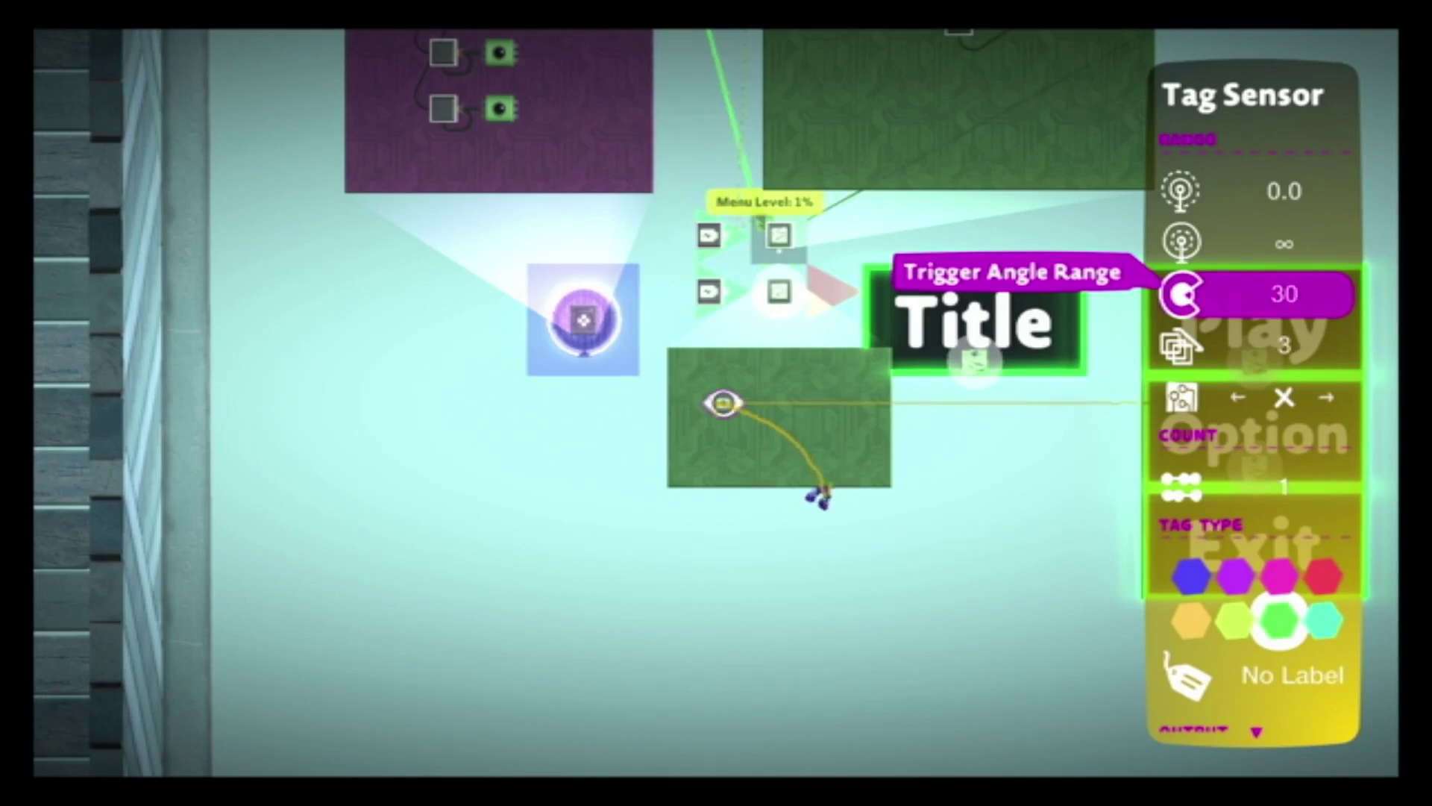
# Step: Assign the label bool_menu_on to the Tag Sensor on the small green board
pyautogui.press('Down')
pyautogui.press('Down')
pyautogui.press('Down')
pyautogui.press('Down')
pyautogui.press('Down')
pyautogui.press('Down')
pyautogui.press('Return')
pyautogui.press('Down')
pyautogui.press('Down')
pyautogui.press('Down')
pyautogui.press('Down')
pyautogui.press('Down')
pyautogui.press('Down')
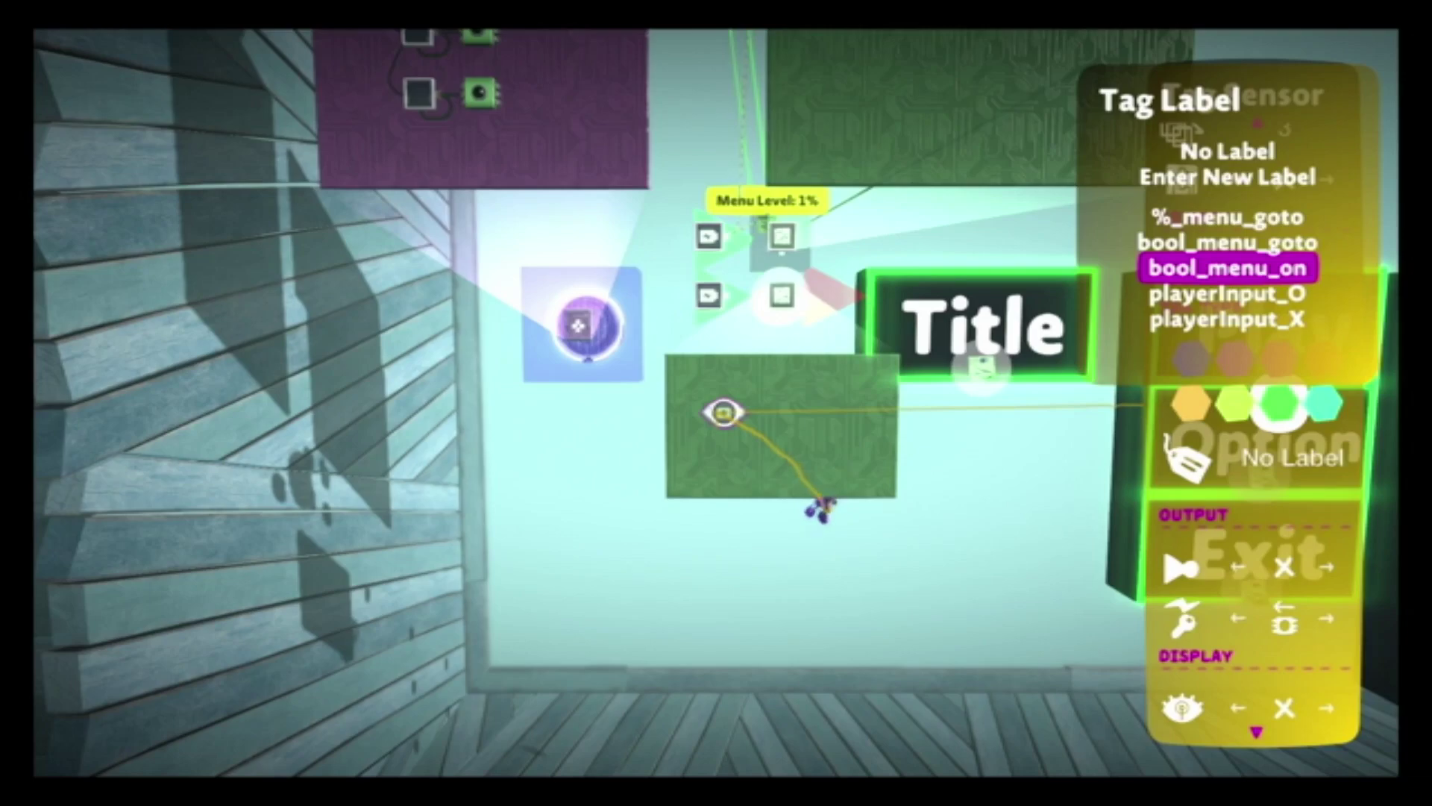
pyautogui.press('Return')
pyautogui.press('Escape')
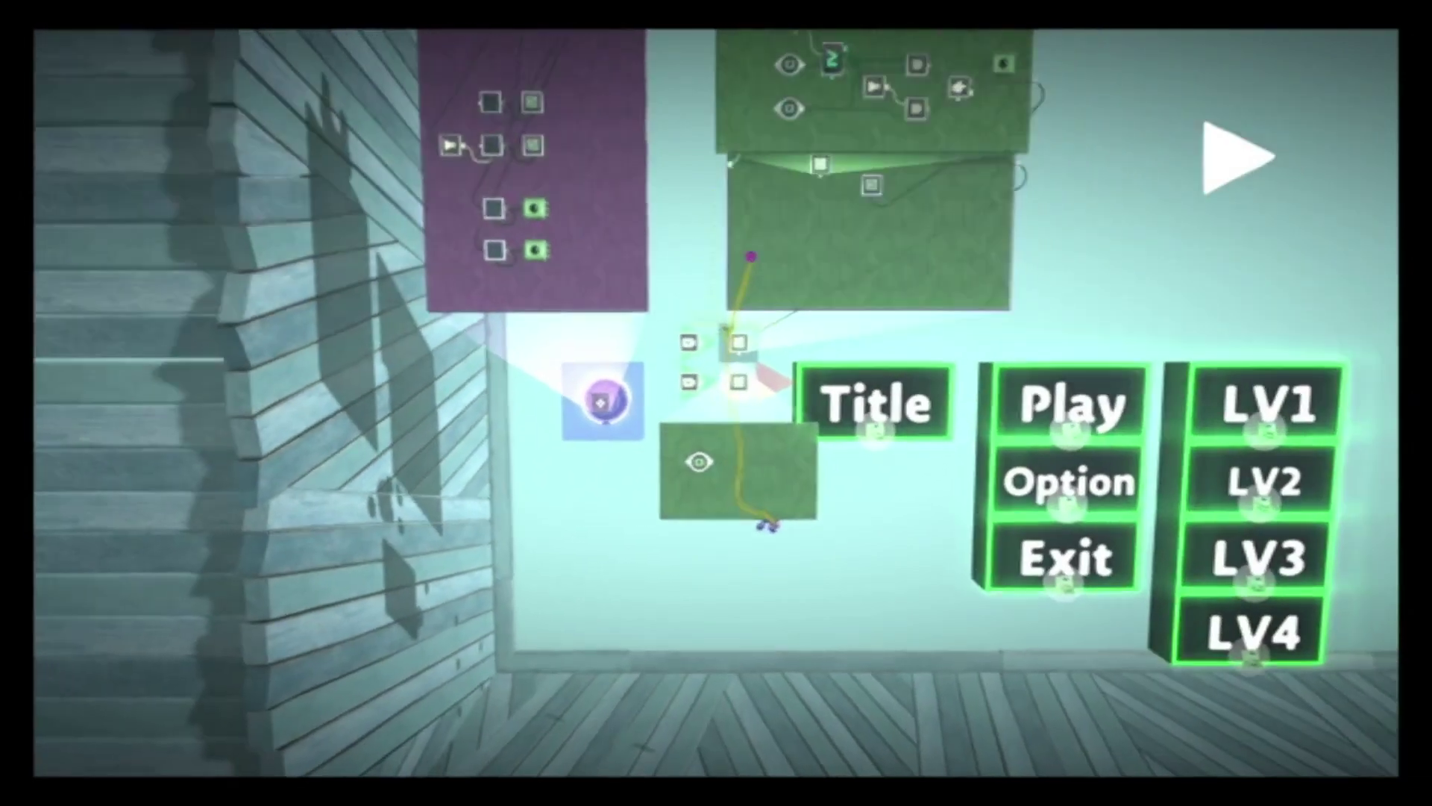
# Step: Open the second microchip's board on the large green board and place a Battery on it
pyautogui.press('space')
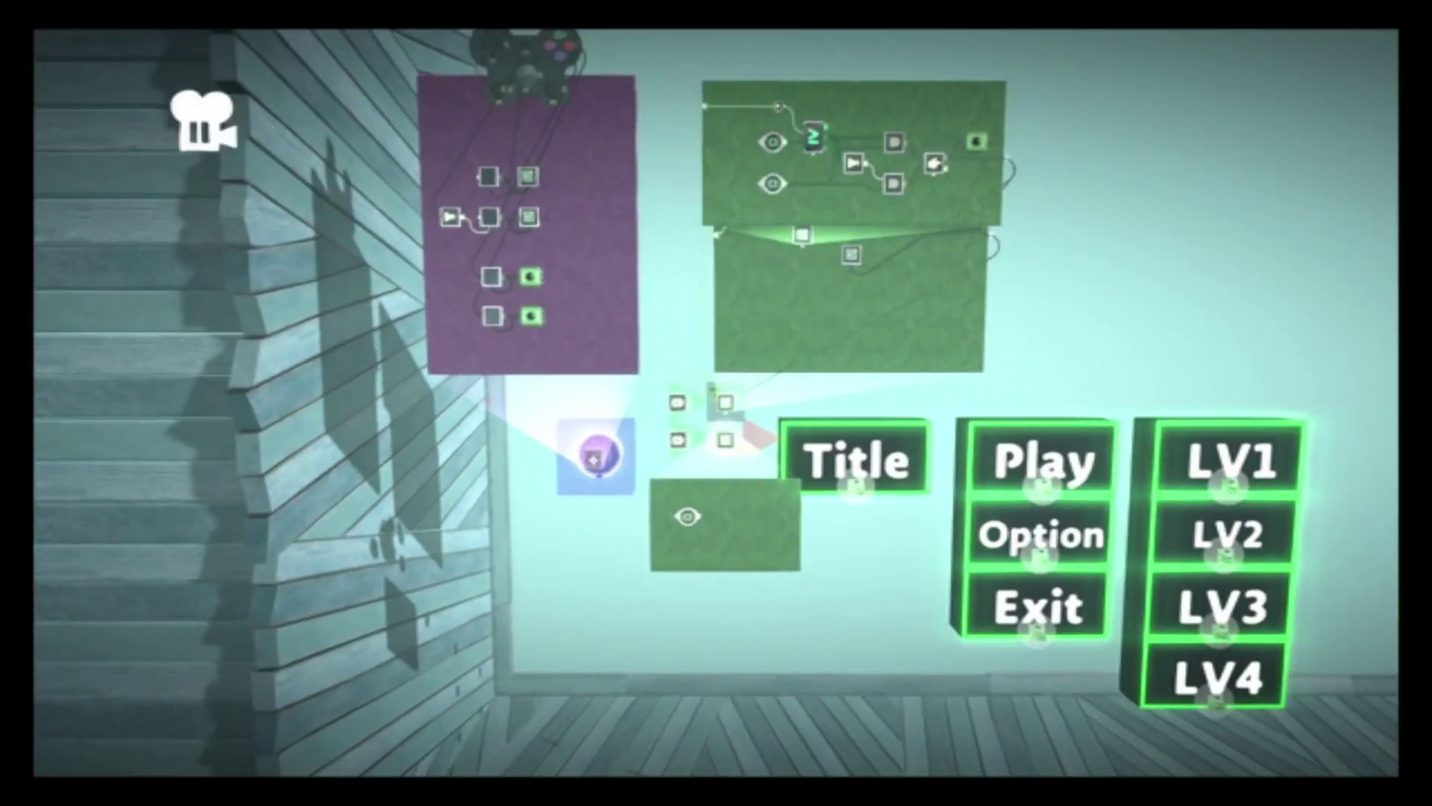
pyautogui.press('Down')
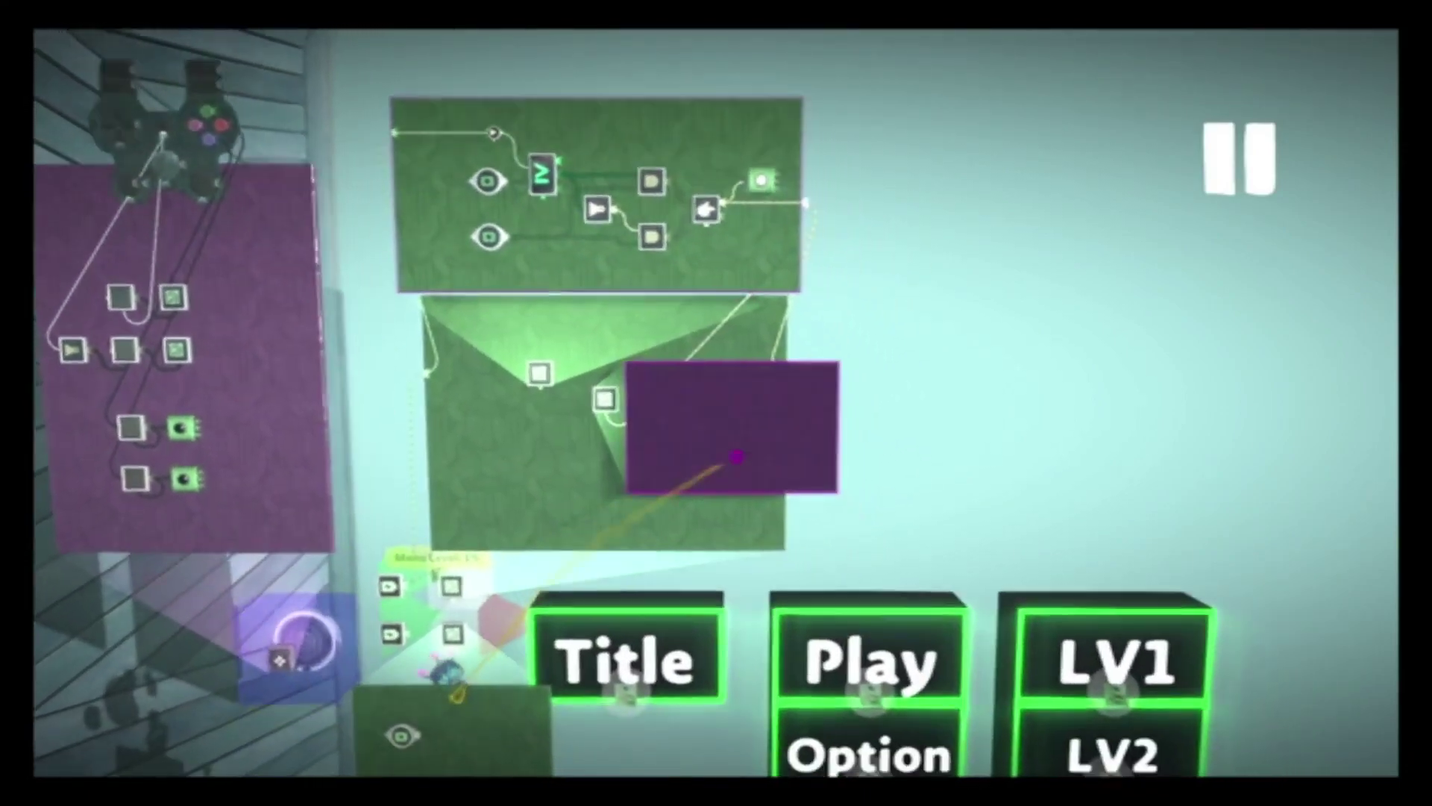
pyautogui.press('Return')
pyautogui.press('Right')
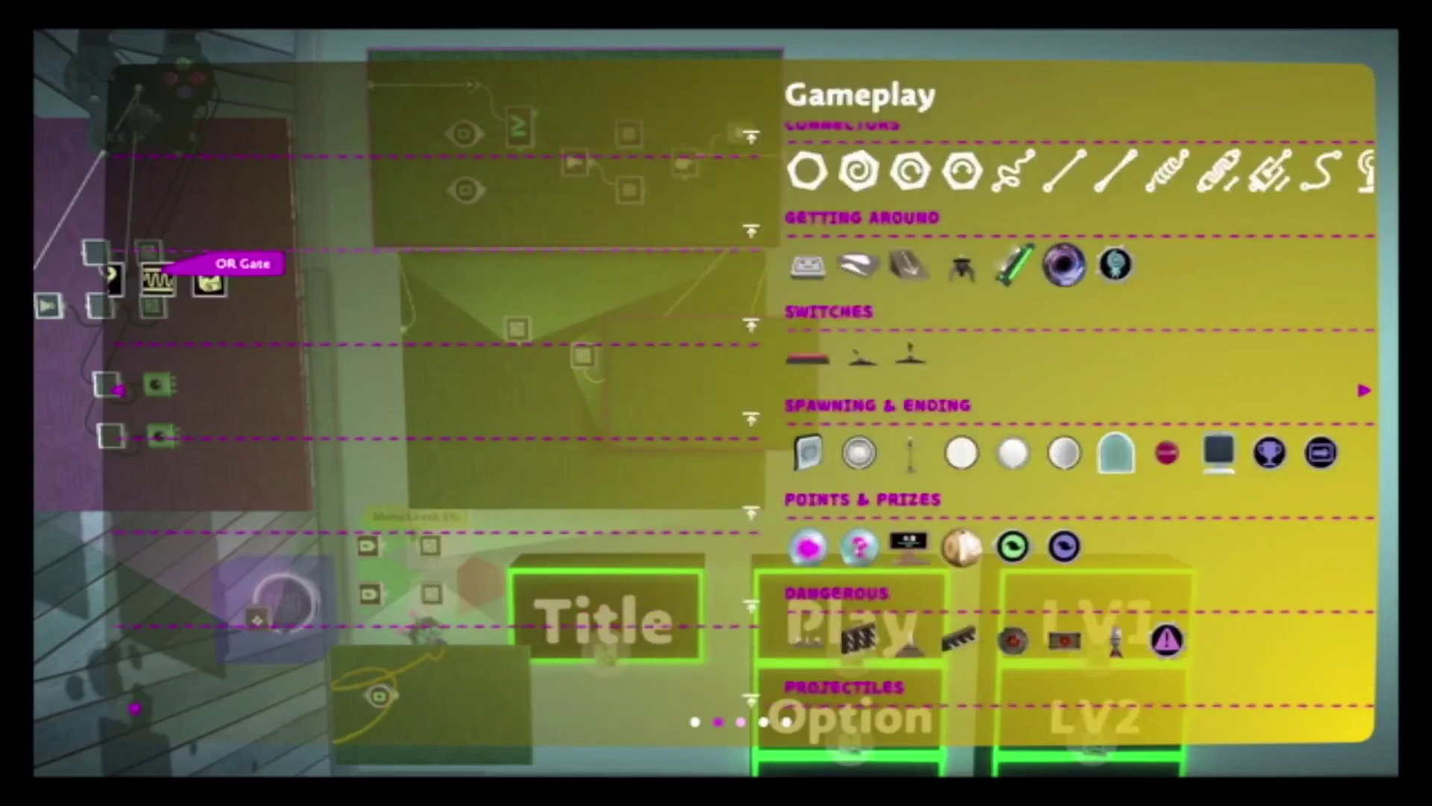
pyautogui.press('Left')
pyautogui.press('Escape')
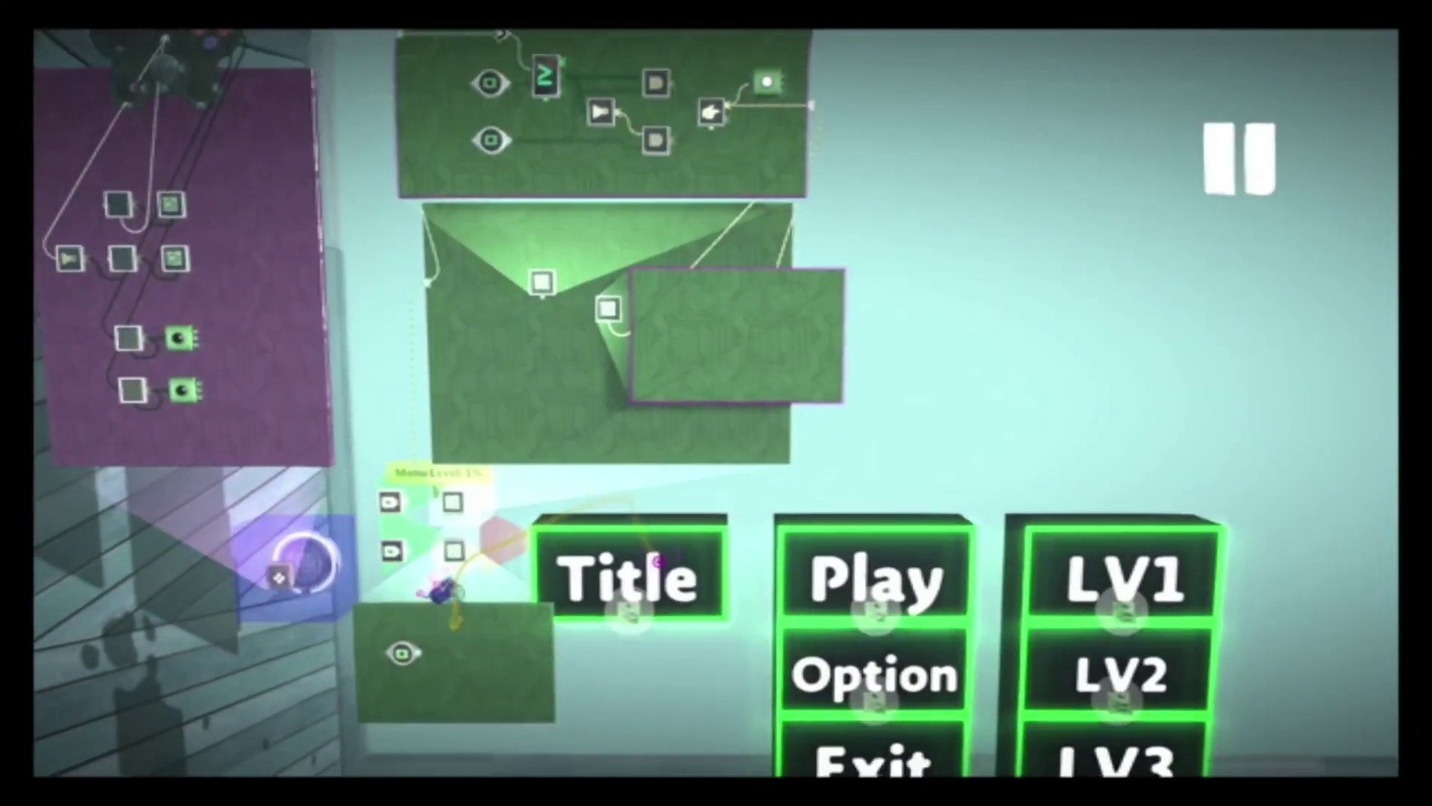
pyautogui.press('Return')
pyautogui.press('Left')
pyautogui.press('Right')
pyautogui.press('Return')
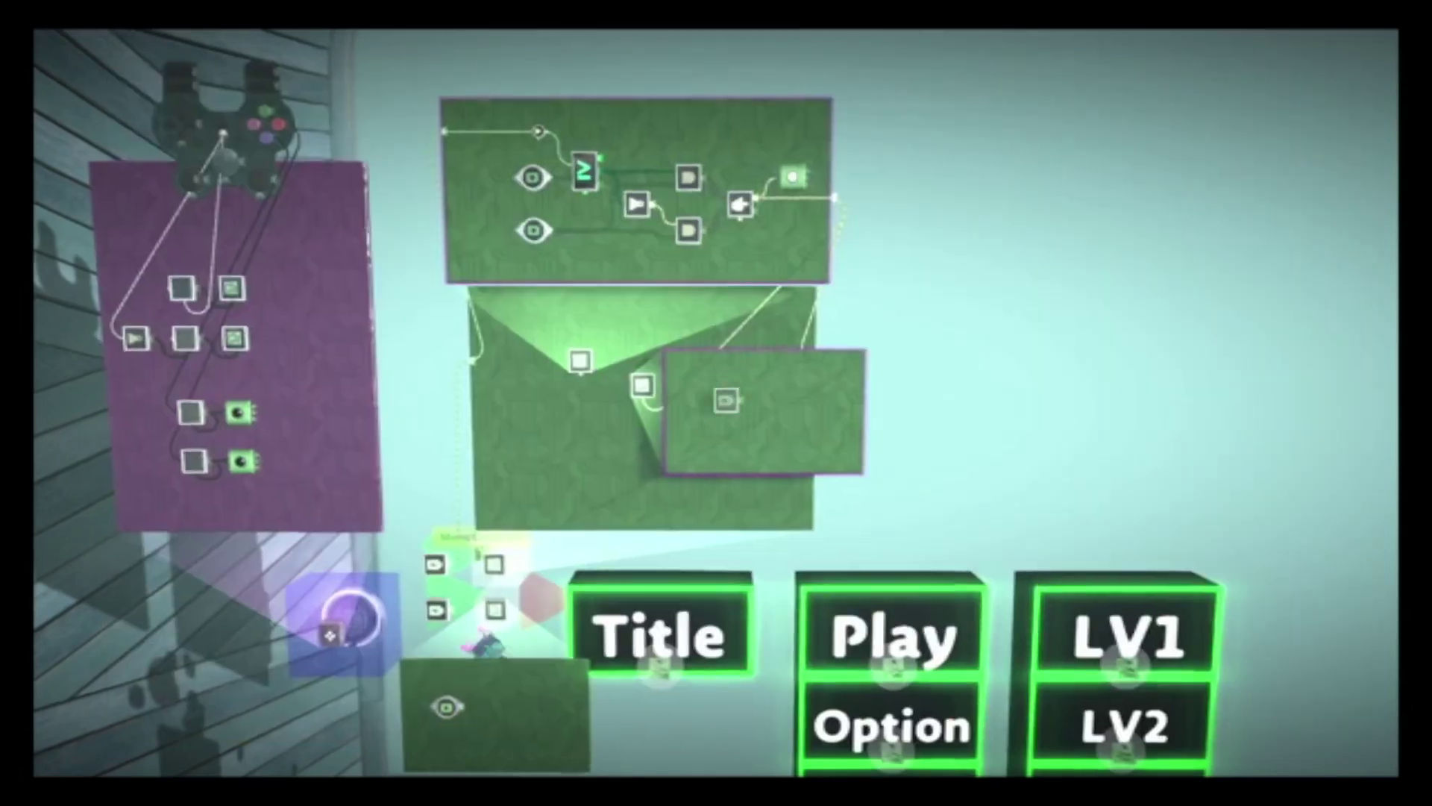
# Step: Place a Tag next to the Battery on the second microchip's board
pyautogui.press('Return')
pyautogui.press('Return')
pyautogui.press('Up')
pyautogui.press('Up')
pyautogui.press('Up')
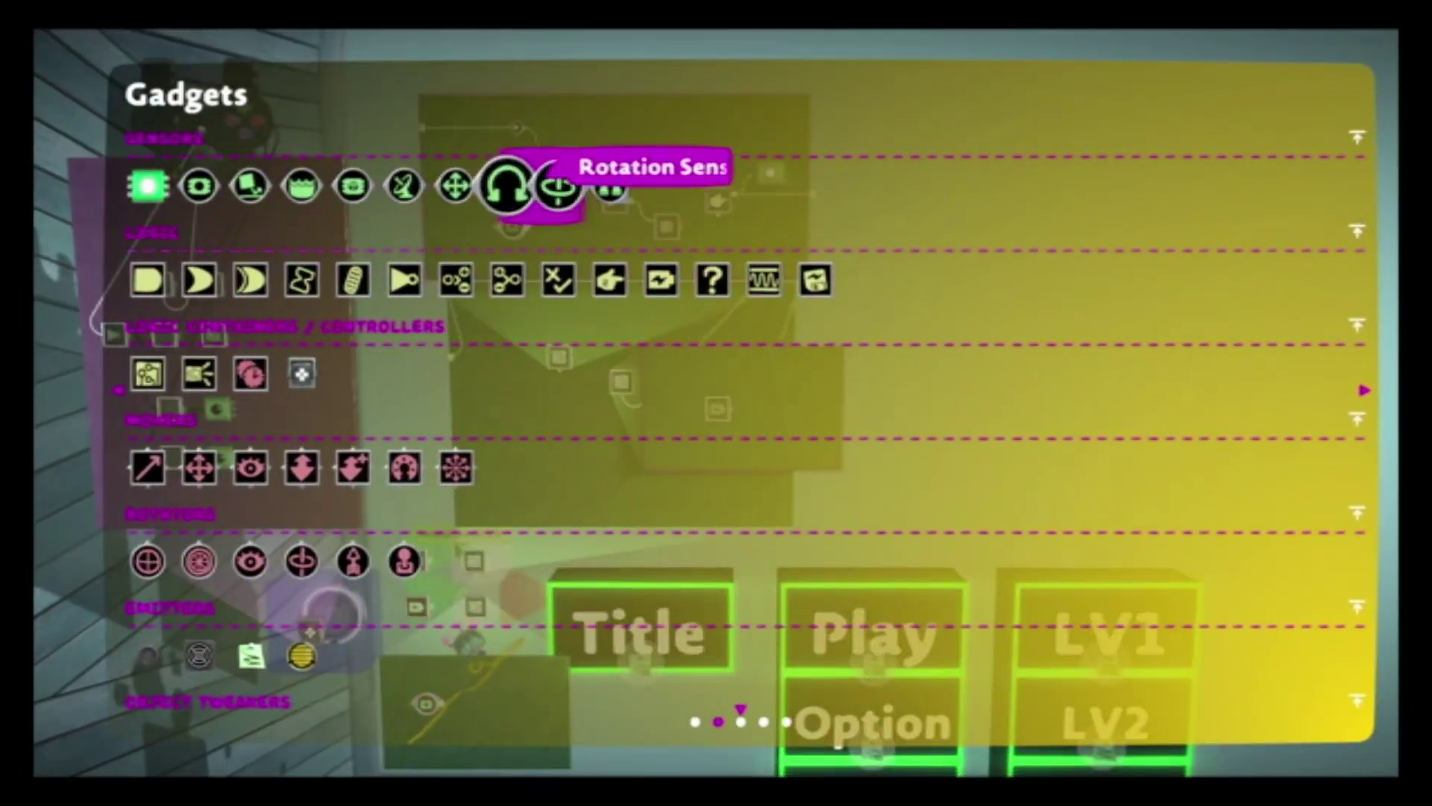
pyautogui.press('Return')
pyautogui.press('Return')
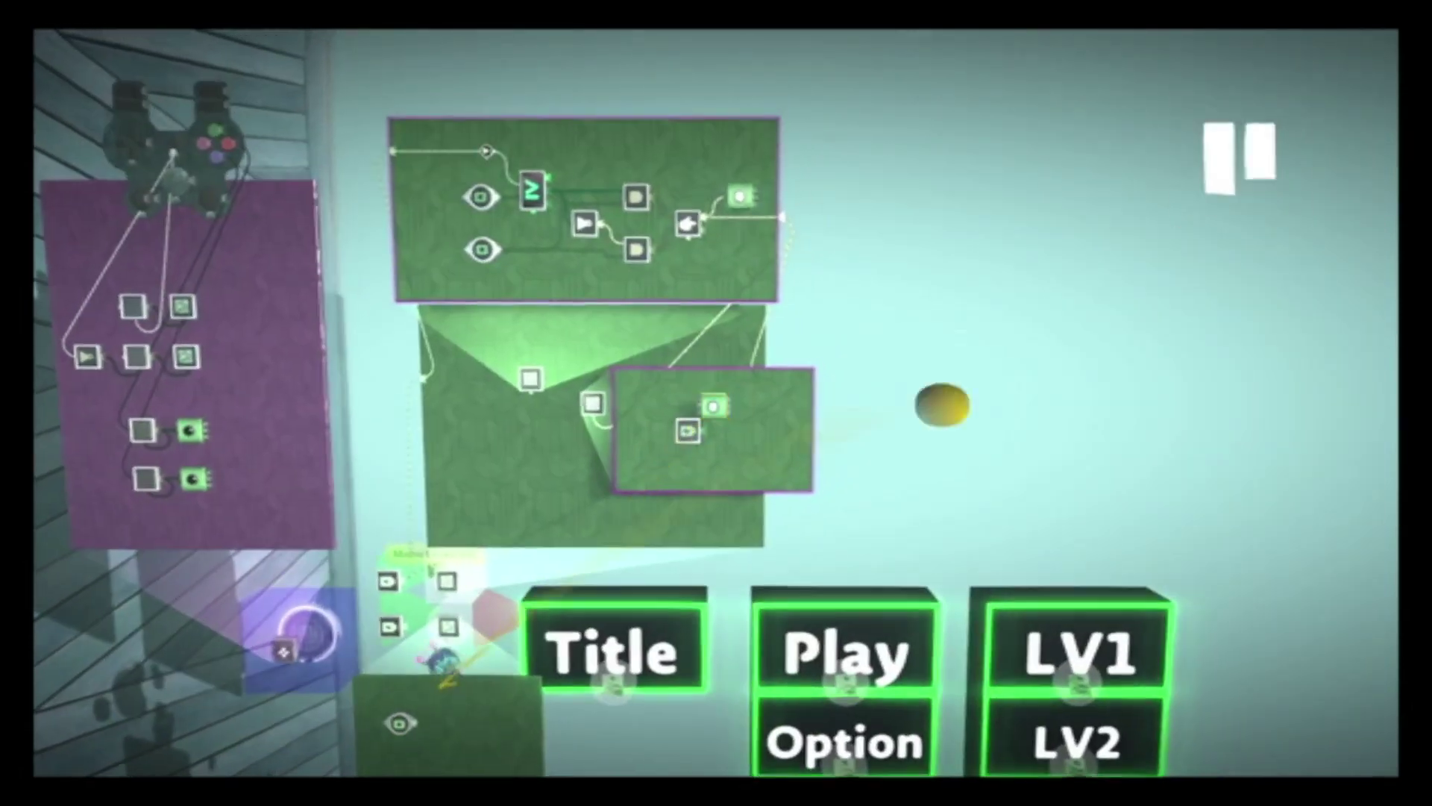
# Step: Align the Tag above the Battery and give it the new label %_menu_option
pyautogui.moveTo(703, 425)
pyautogui.mouseDown()
pyautogui.moveTo(726, 423)
pyautogui.moveTo(717, 411)
pyautogui.mouseUp()
pyautogui.click(717, 411)
pyautogui.press('Down')
pyautogui.press('Return')
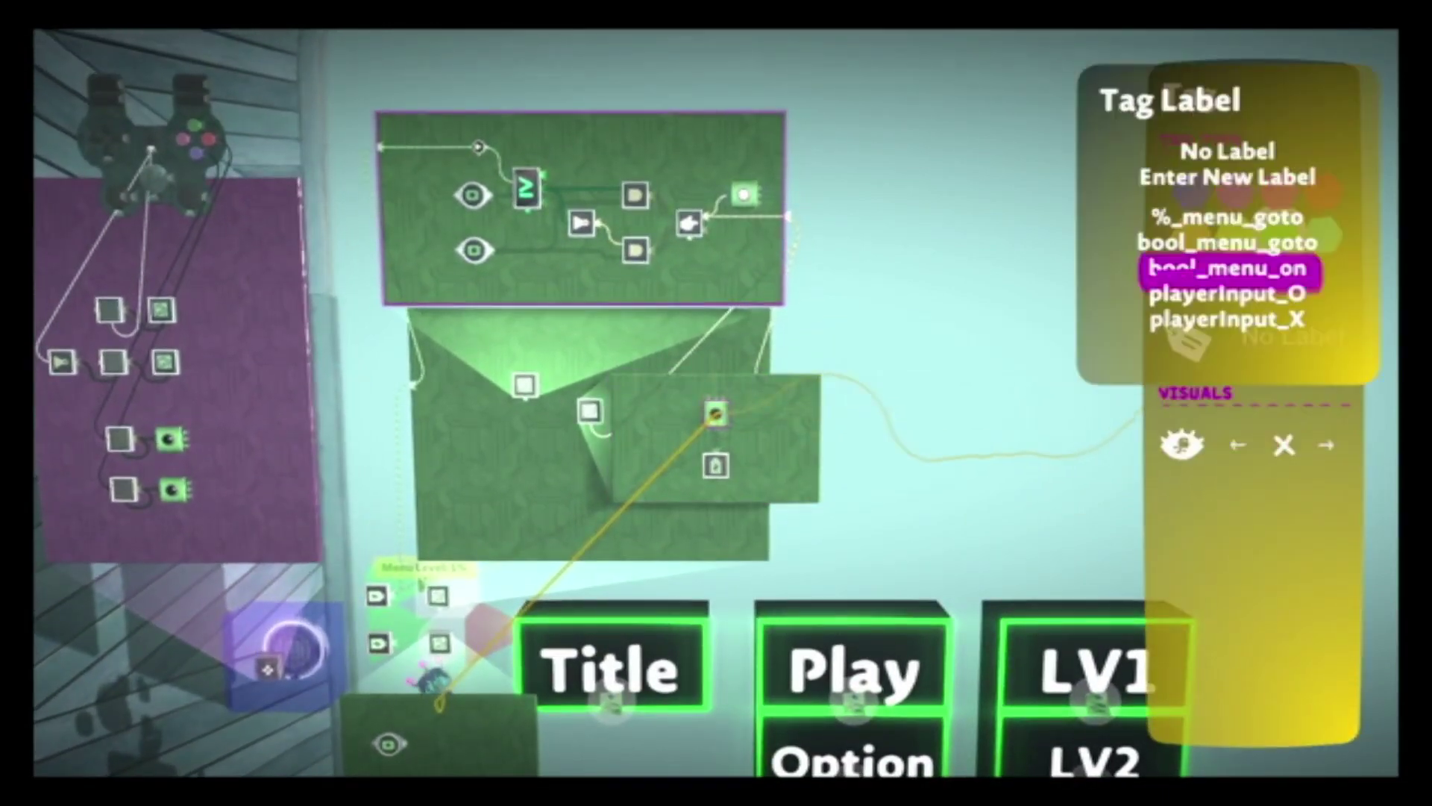
pyautogui.press('Up')
pyautogui.press('Up')
pyautogui.press('Up')
pyautogui.press('Return')
pyautogui.press('Escape')
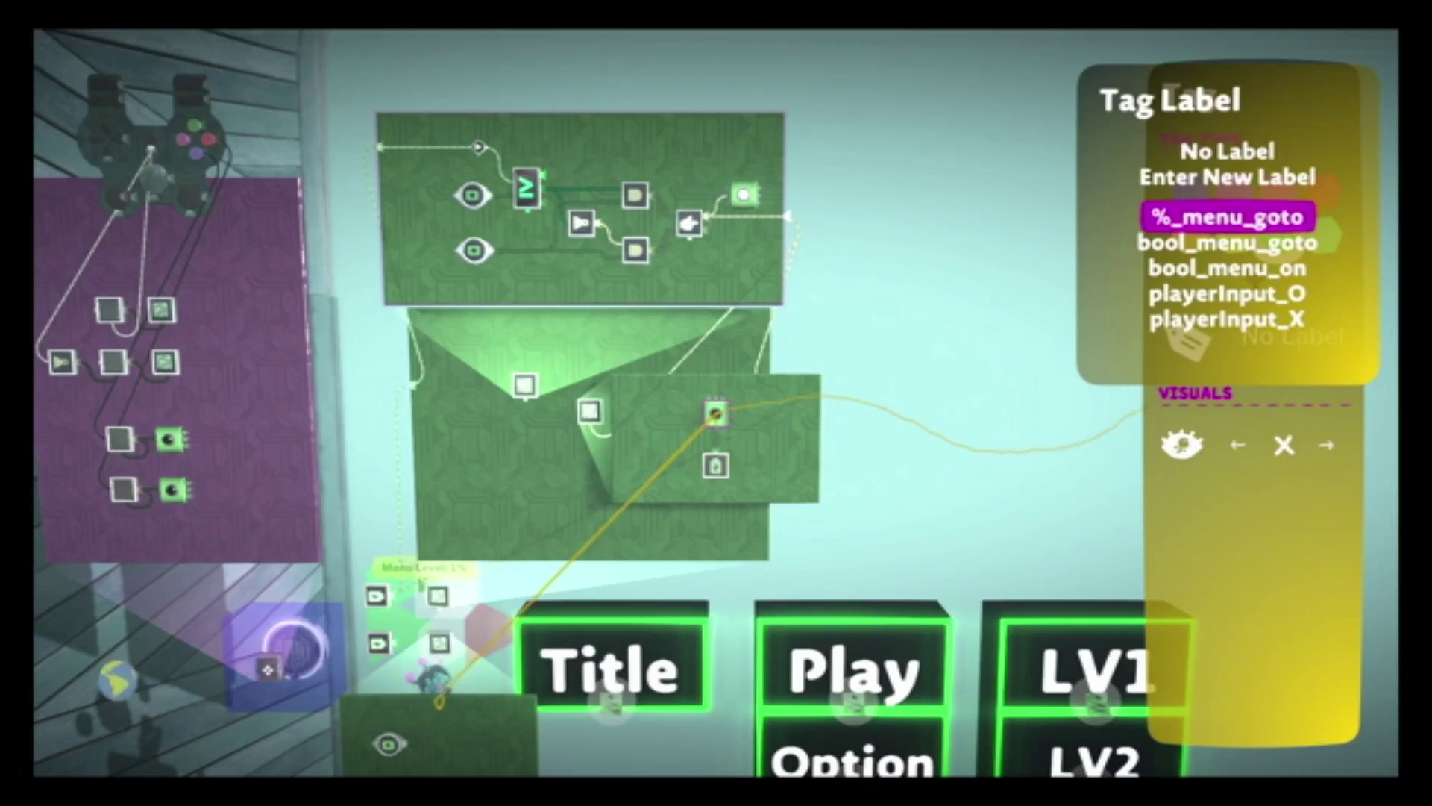
pyautogui.press('Up')
pyautogui.press('Return')
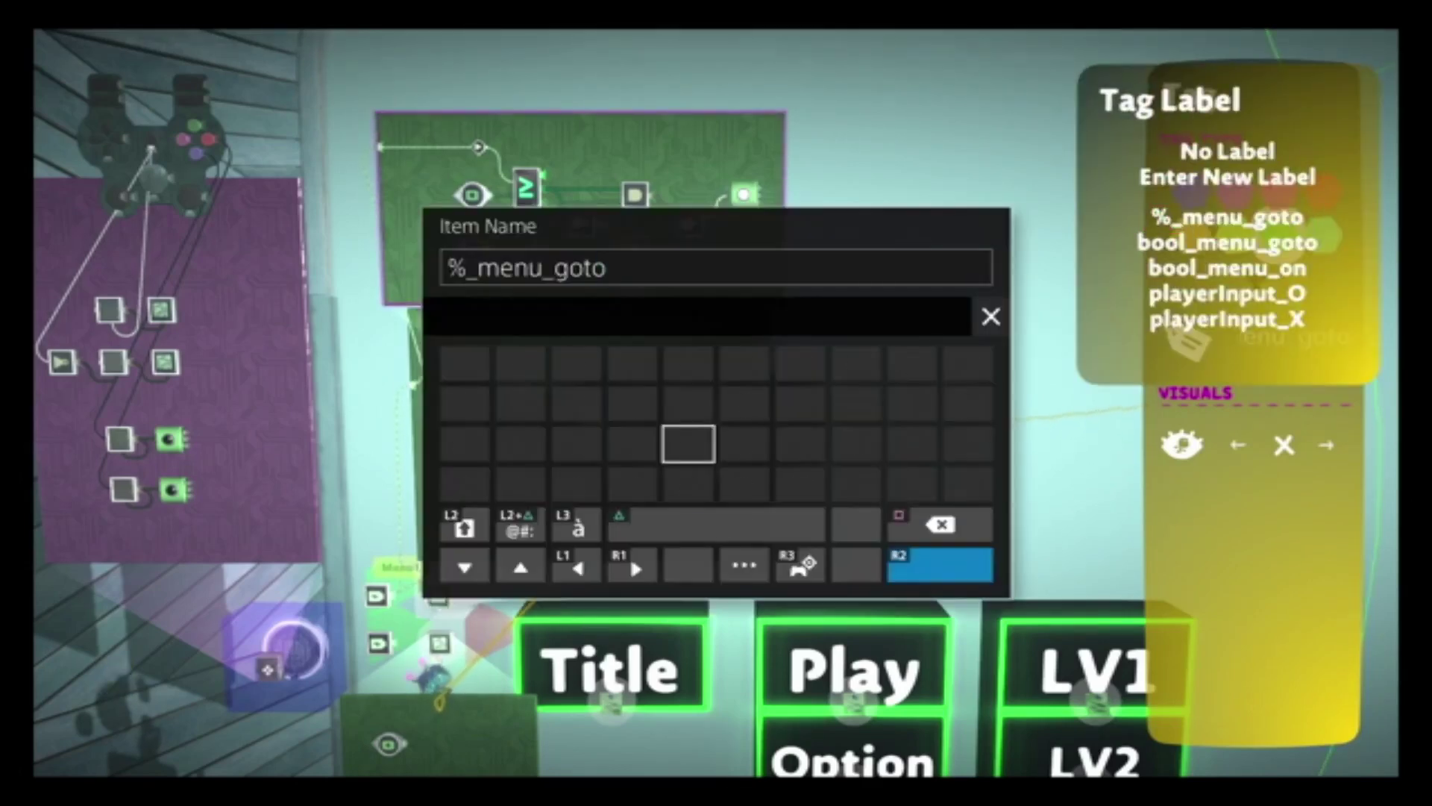
pyautogui.write('option')
pyautogui.press('Return')
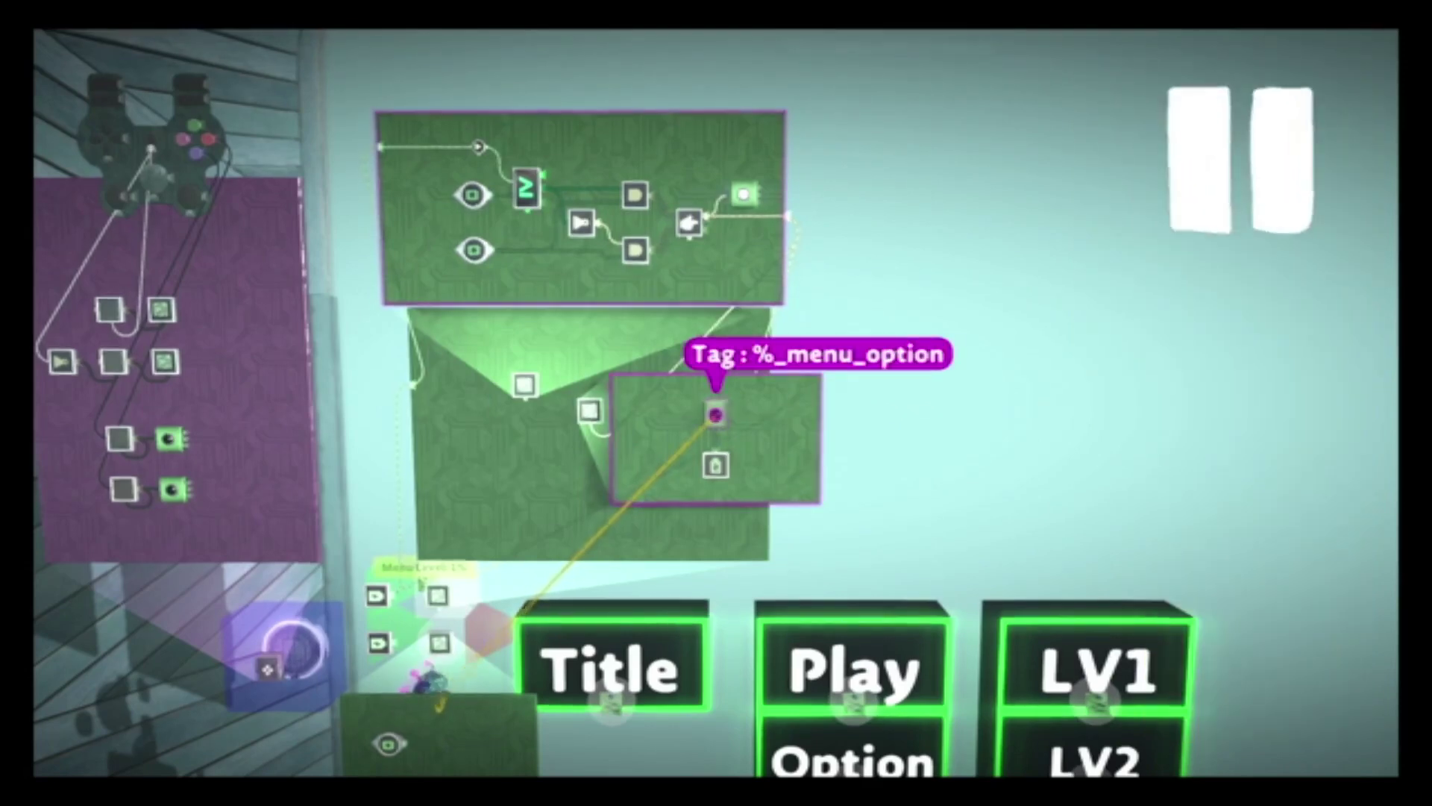
# Step: Lower the Battery's output on the second microchip's board to 10%
pyautogui.press('Left')
pyautogui.press('Left')
pyautogui.press('Left')
pyautogui.press('Left')
pyautogui.press('Left')
pyautogui.press('Left')
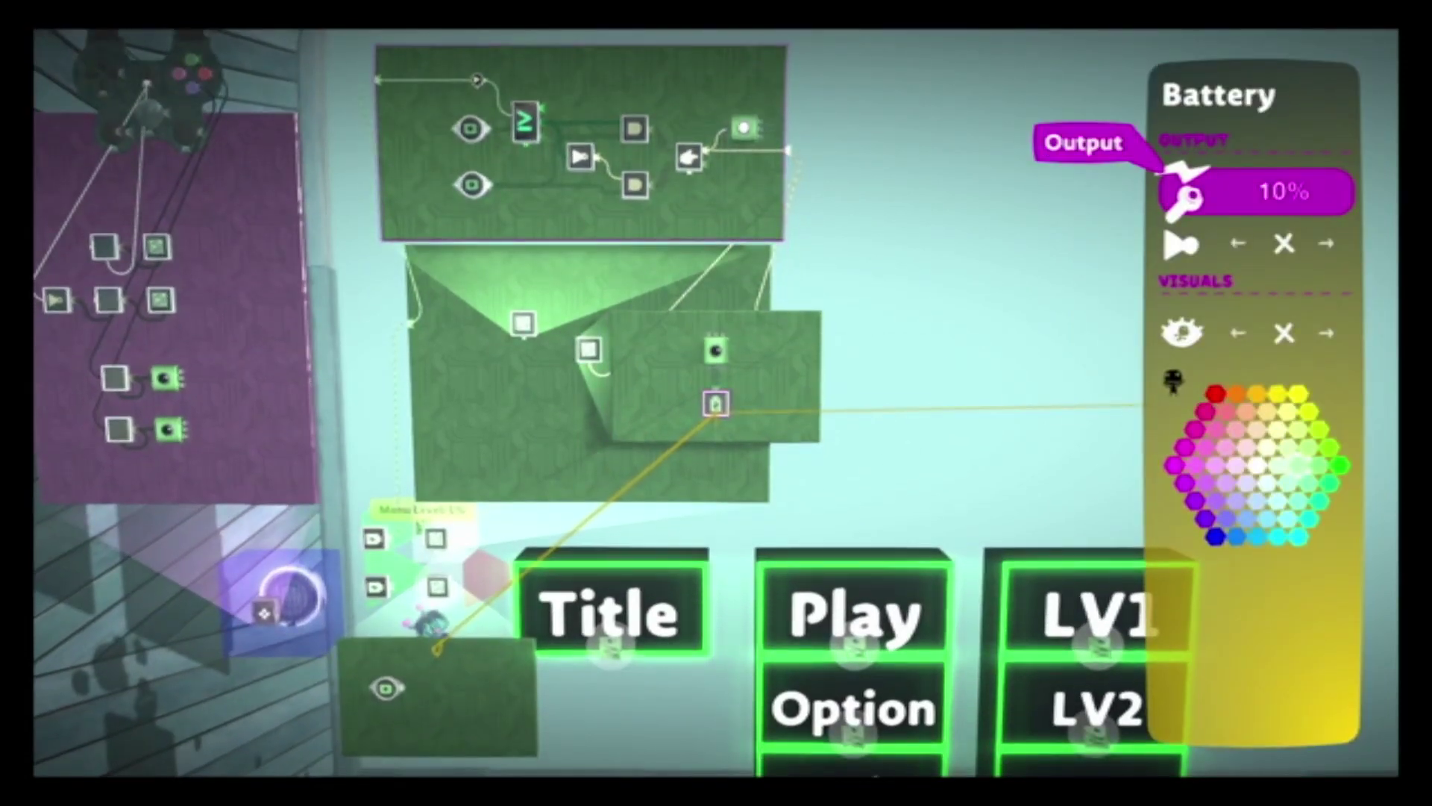
pyautogui.press('Left')
pyautogui.press('Escape')
# Step: Shrink the second microchip's board around the Battery and Tag and stack the pair compactly above the chip
pyautogui.press('Up')
pyautogui.press('Up')
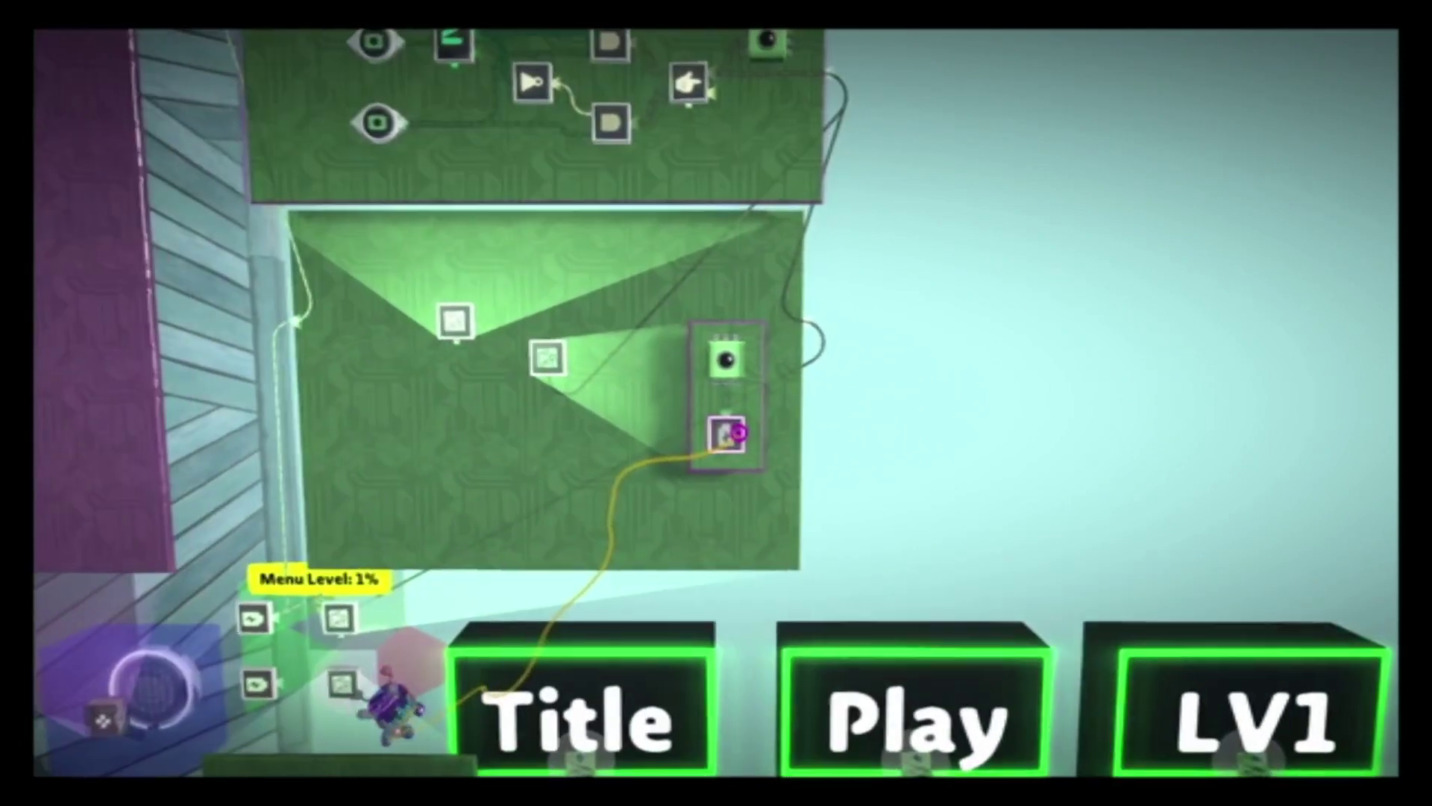
pyautogui.moveTo(726, 435)
pyautogui.mouseDown()
pyautogui.moveTo(709, 407)
pyautogui.moveTo(715, 447)
pyautogui.moveTo(690, 454)
pyautogui.moveTo(695, 429)
pyautogui.moveTo(728, 455)
pyautogui.moveTo(717, 418)
pyautogui.mouseUp()
pyautogui.press('Escape')
pyautogui.press('Escape')
pyautogui.press('Down')
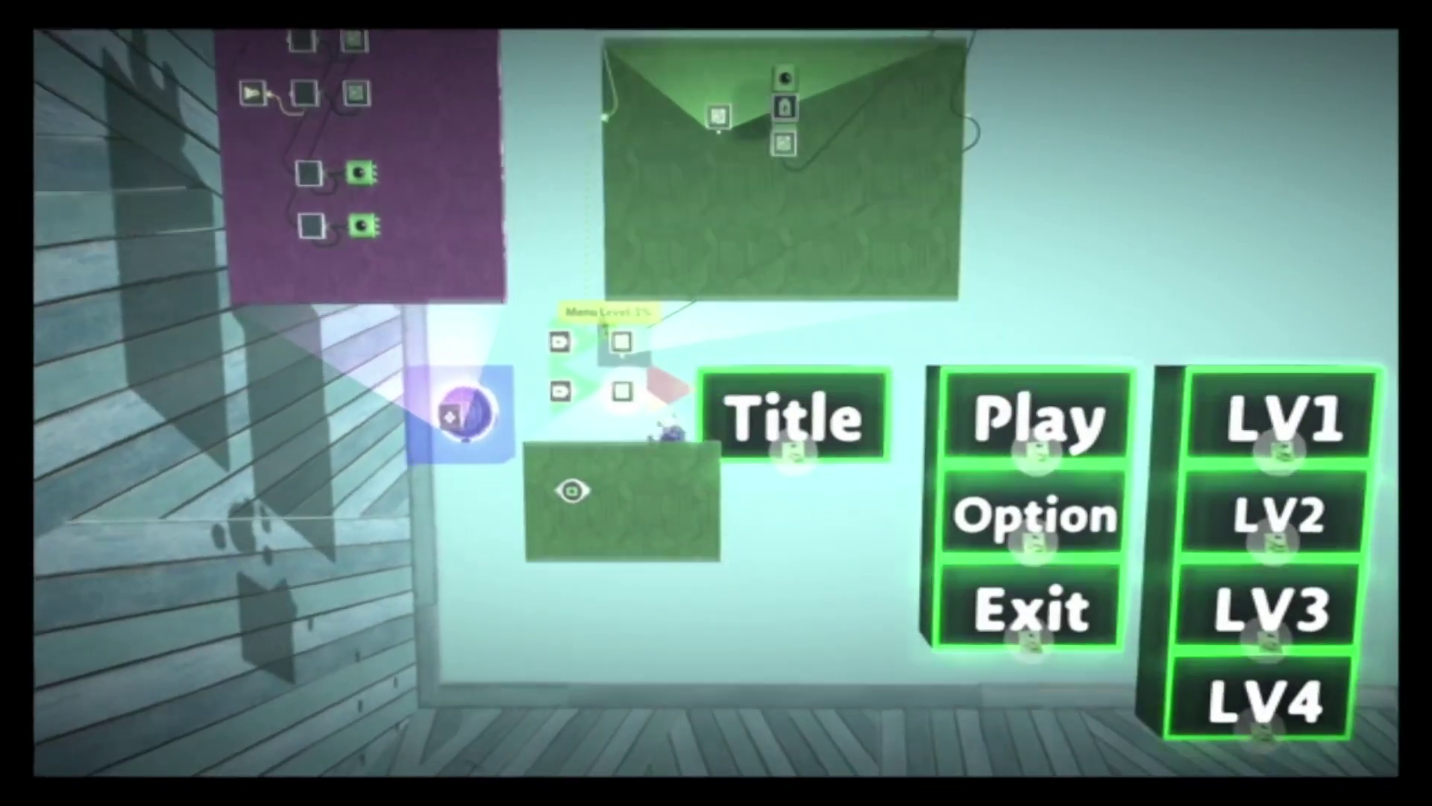
# Step: Copy the Tag Sensor on the small green board and place the copy directly below the original
pyautogui.press('Return')
pyautogui.press('Escape')
pyautogui.press('Return')
pyautogui.press('Escape')
pyautogui.press('Up')
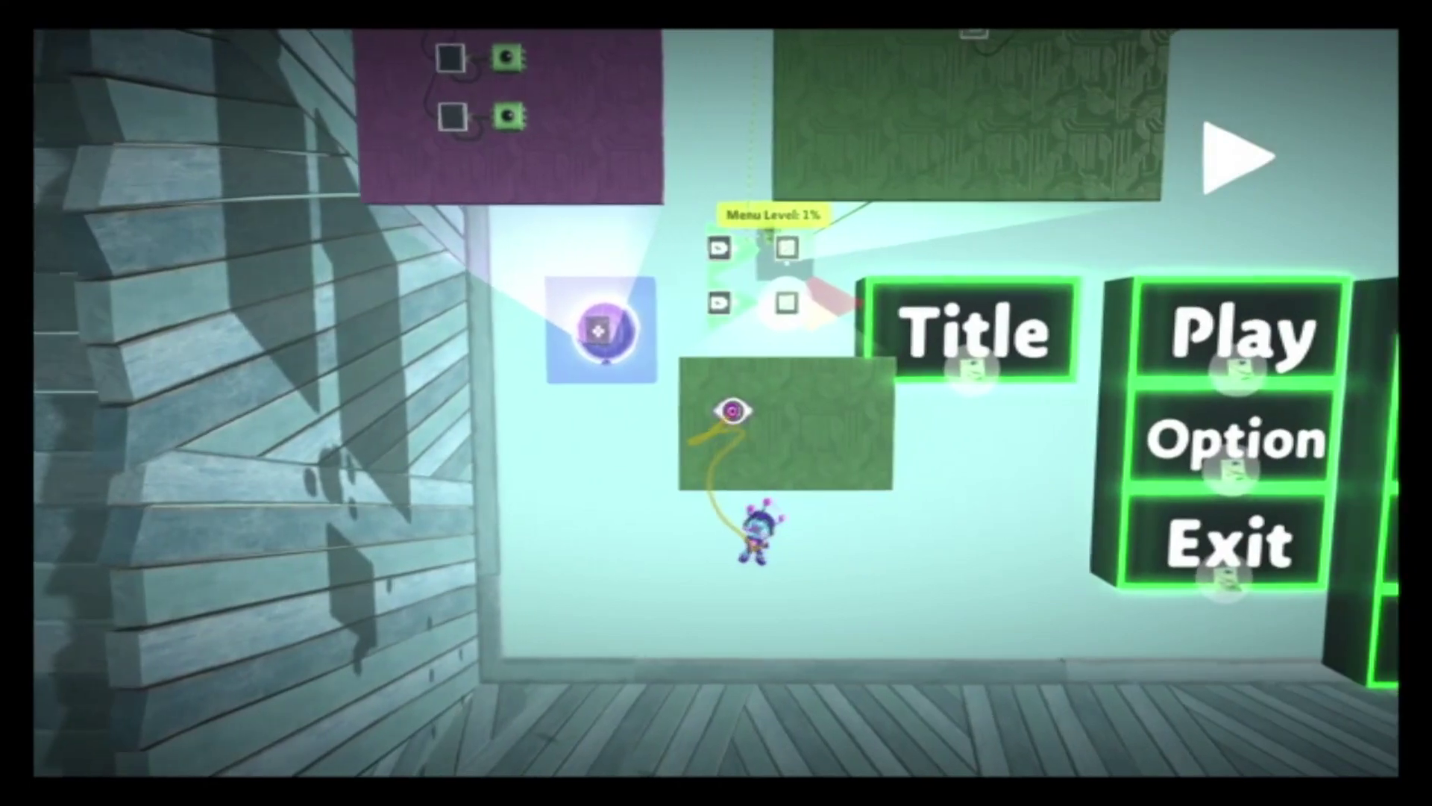
pyautogui.moveTo(733, 411); pyautogui.dragTo(716, 435)
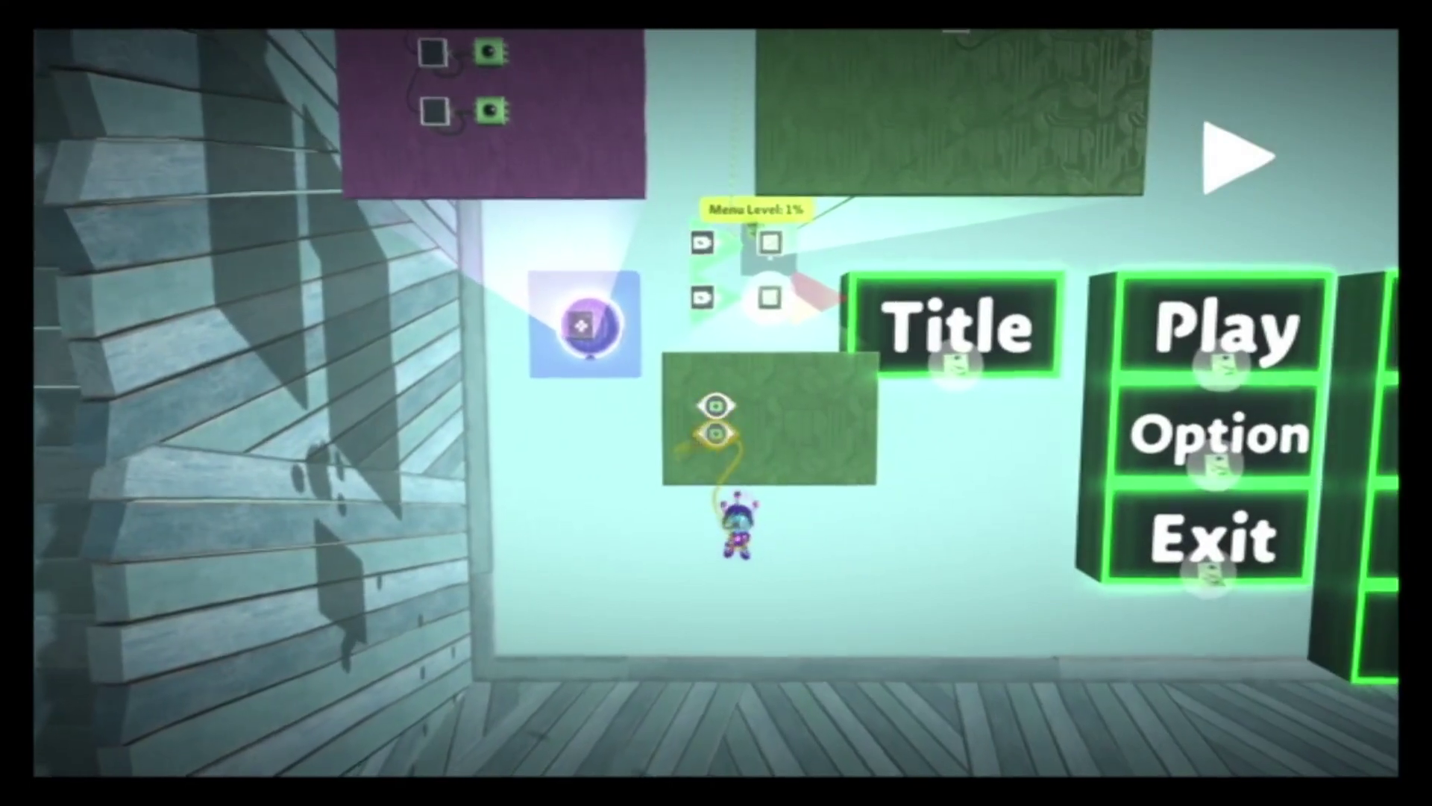
# Step: Change the label of the lower Tag Sensor on the small green board to the matching %_menu label
pyautogui.press('Return')
pyautogui.press('Down')
pyautogui.press('Down')
pyautogui.press('Down')
pyautogui.press('Down')
pyautogui.press('Down')
pyautogui.press('Down')
pyautogui.press('Down')
pyautogui.press('Up')
pyautogui.press('Return')
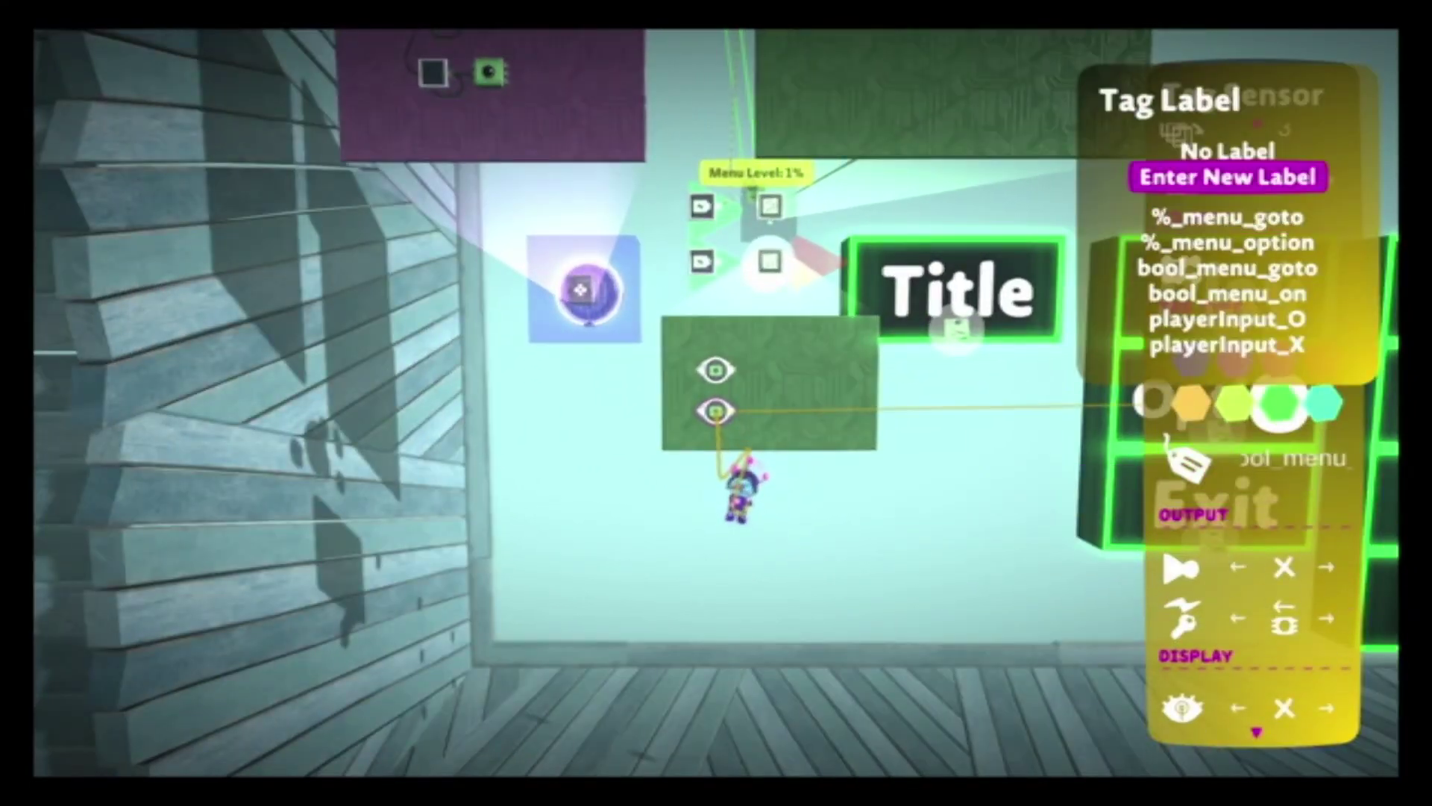
pyautogui.press('Return')
pyautogui.press('Down')
pyautogui.press('Down')
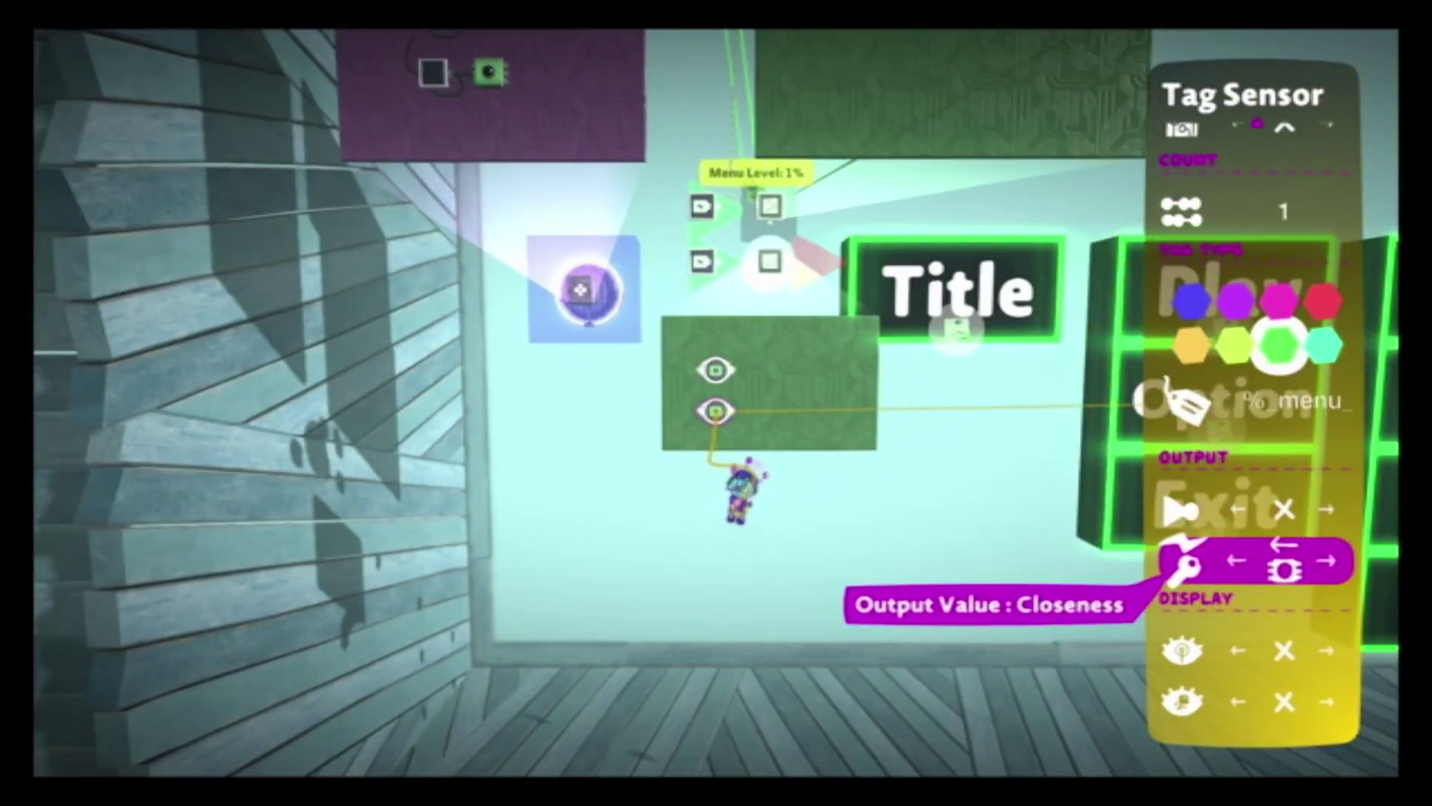
# Step: Set the output value of the upper Tag Sensor on the small green board to Signal Strength
pyautogui.press('Escape')
pyautogui.press('Return')
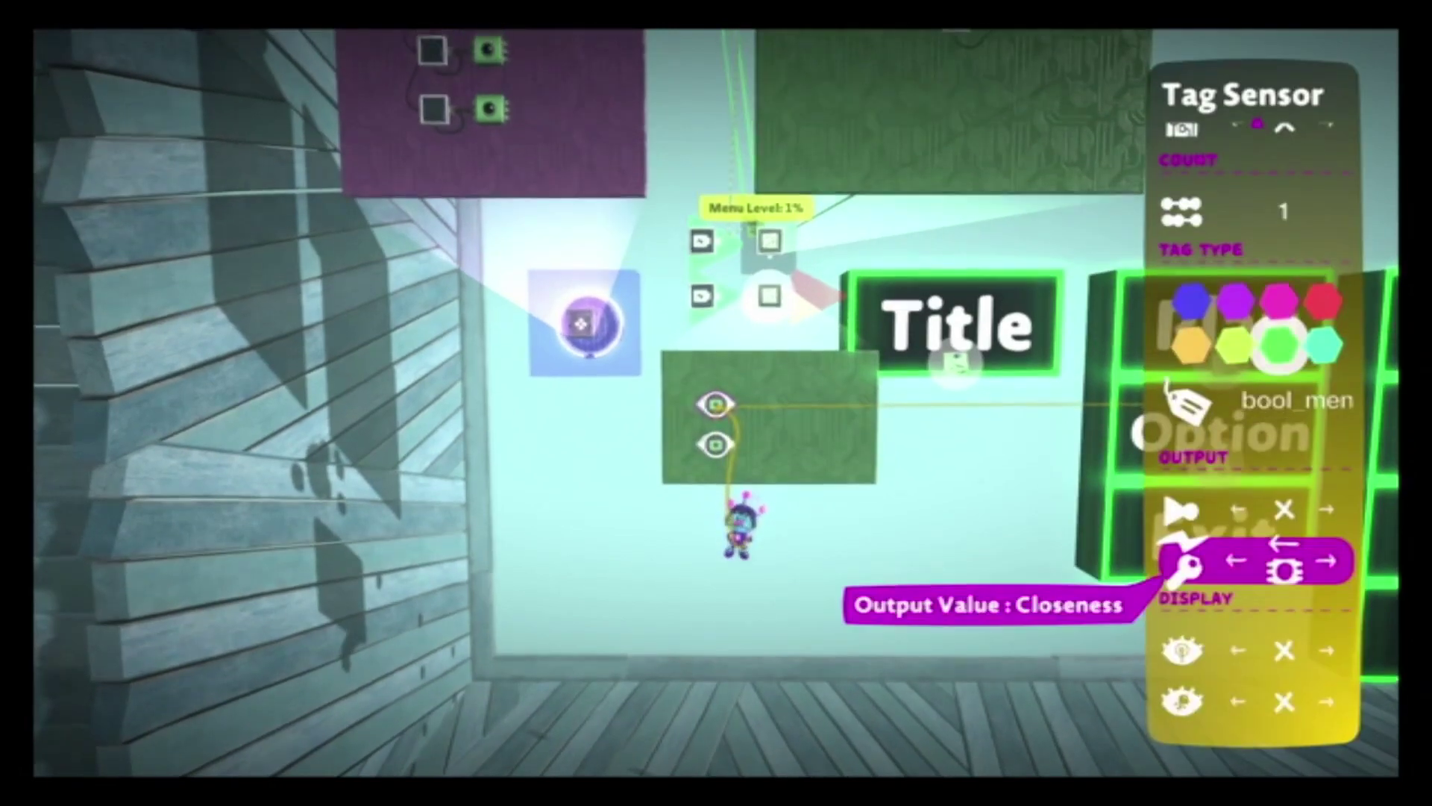
pyautogui.press('Escape')
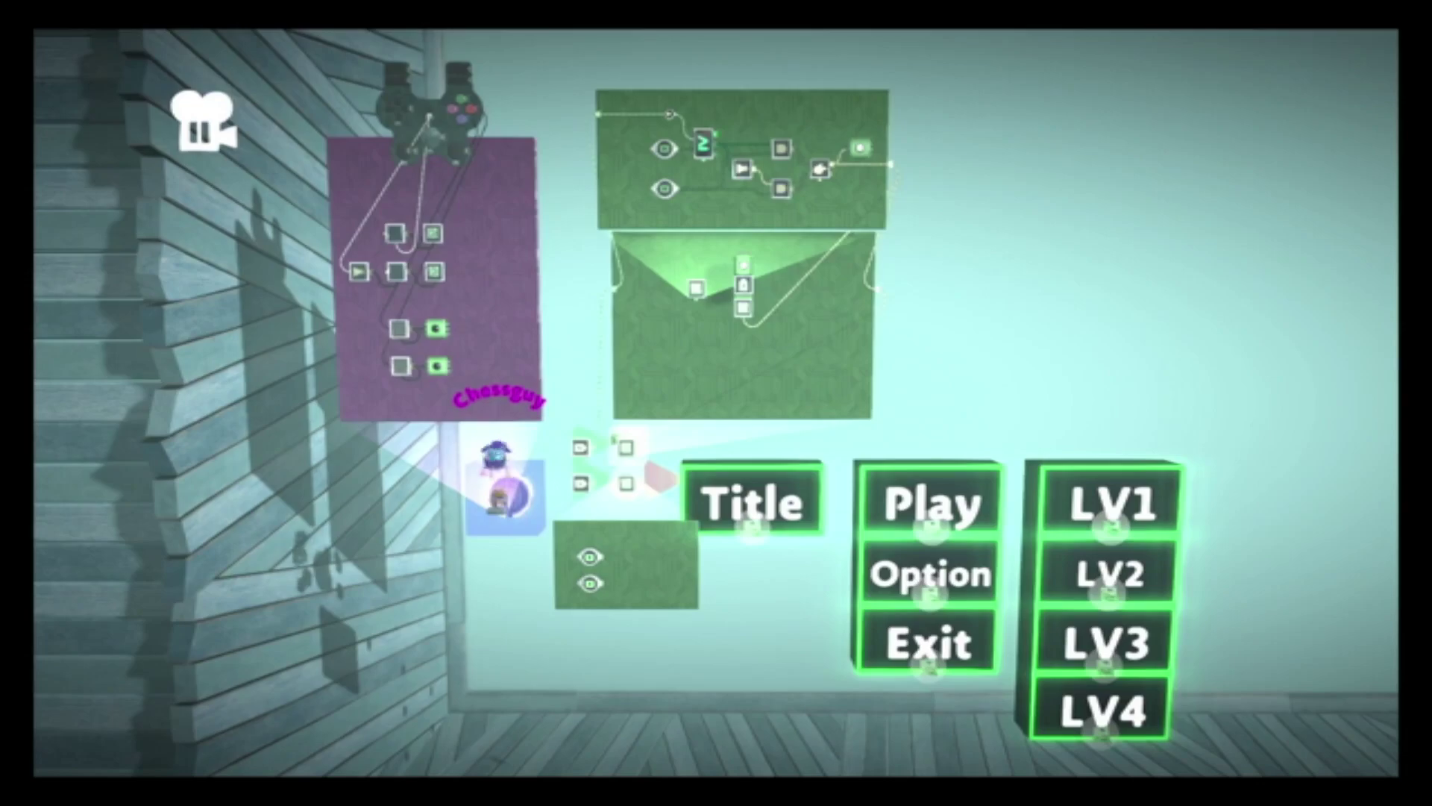
pyautogui.press('space')
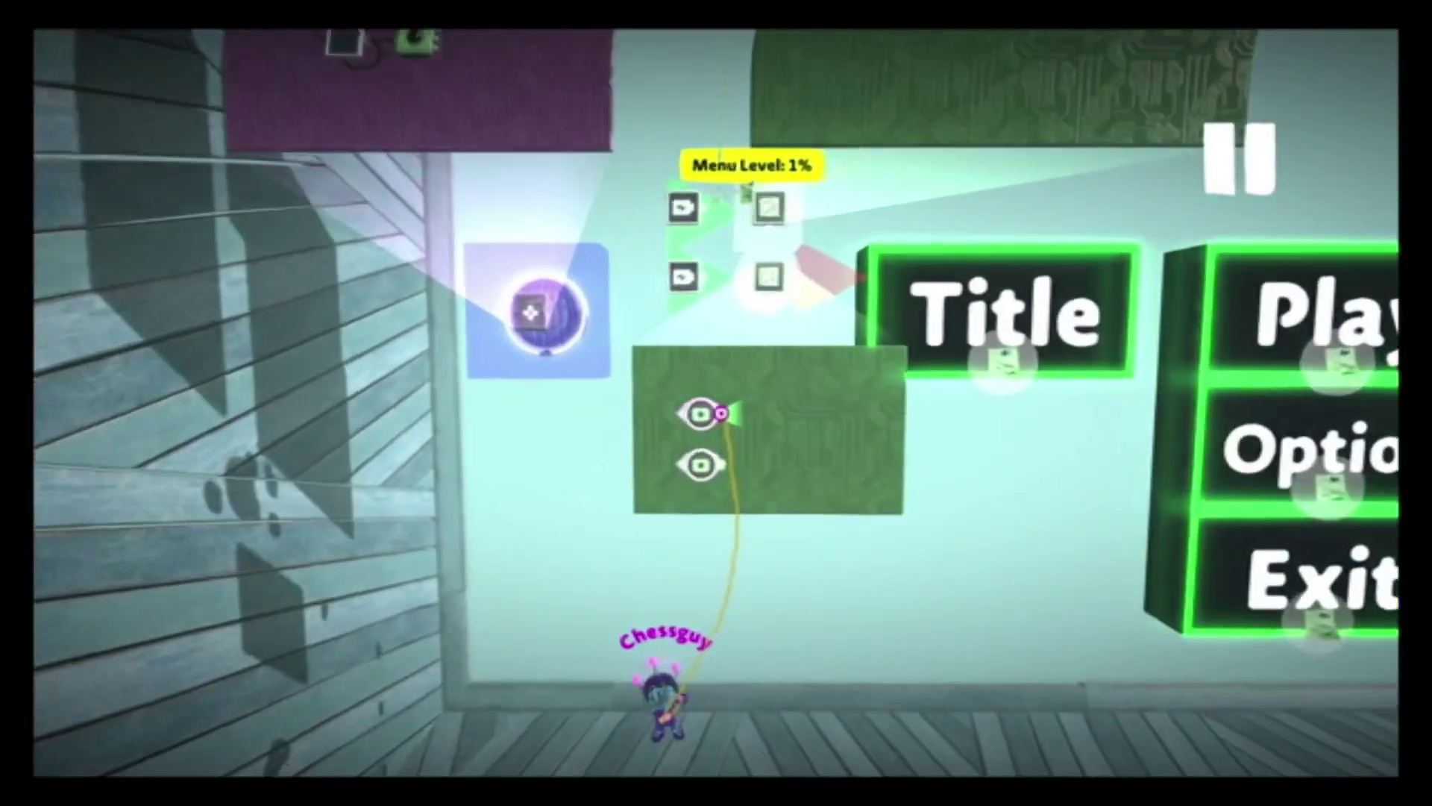
pyautogui.moveTo(716, 415)
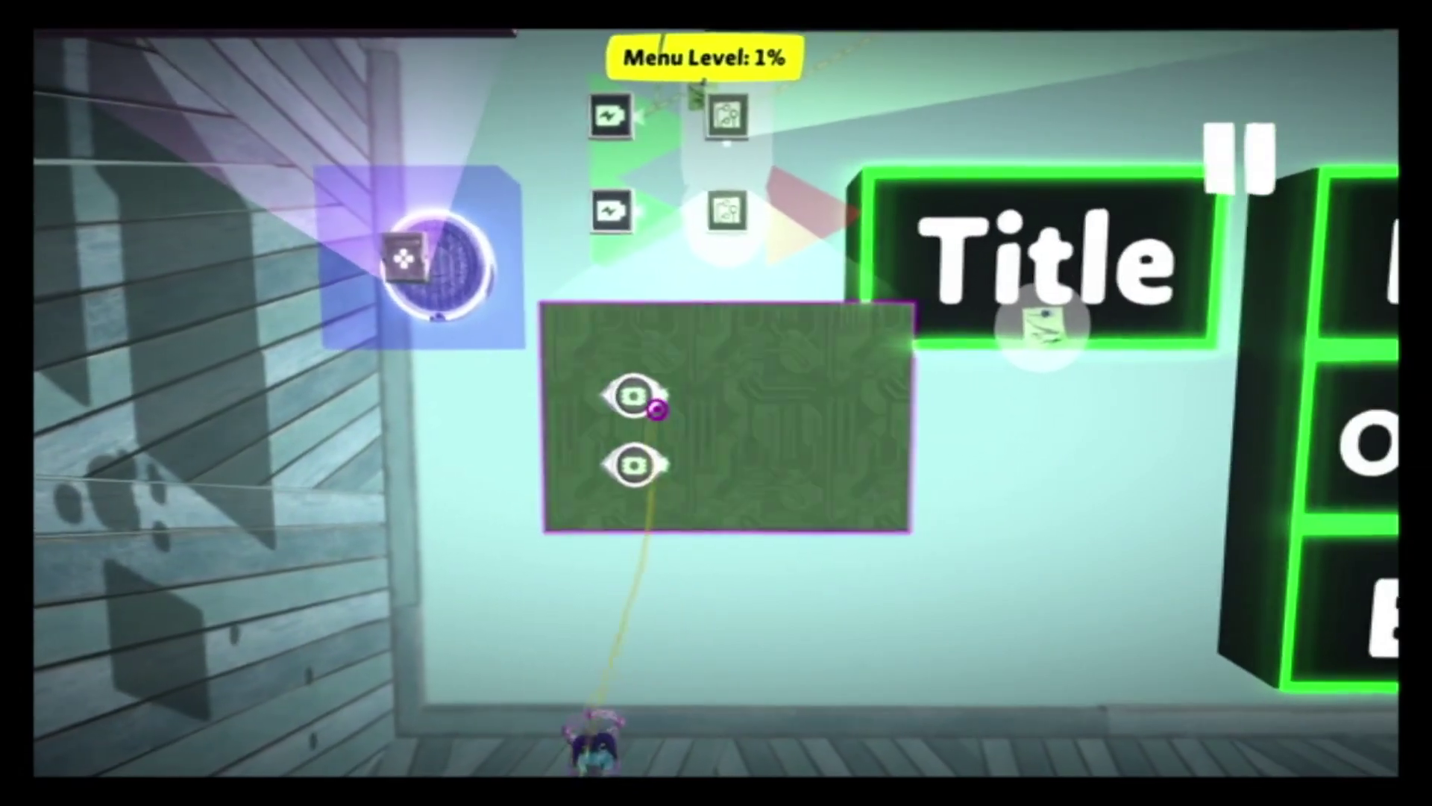
pyautogui.click(647, 401)
pyautogui.press('Down')
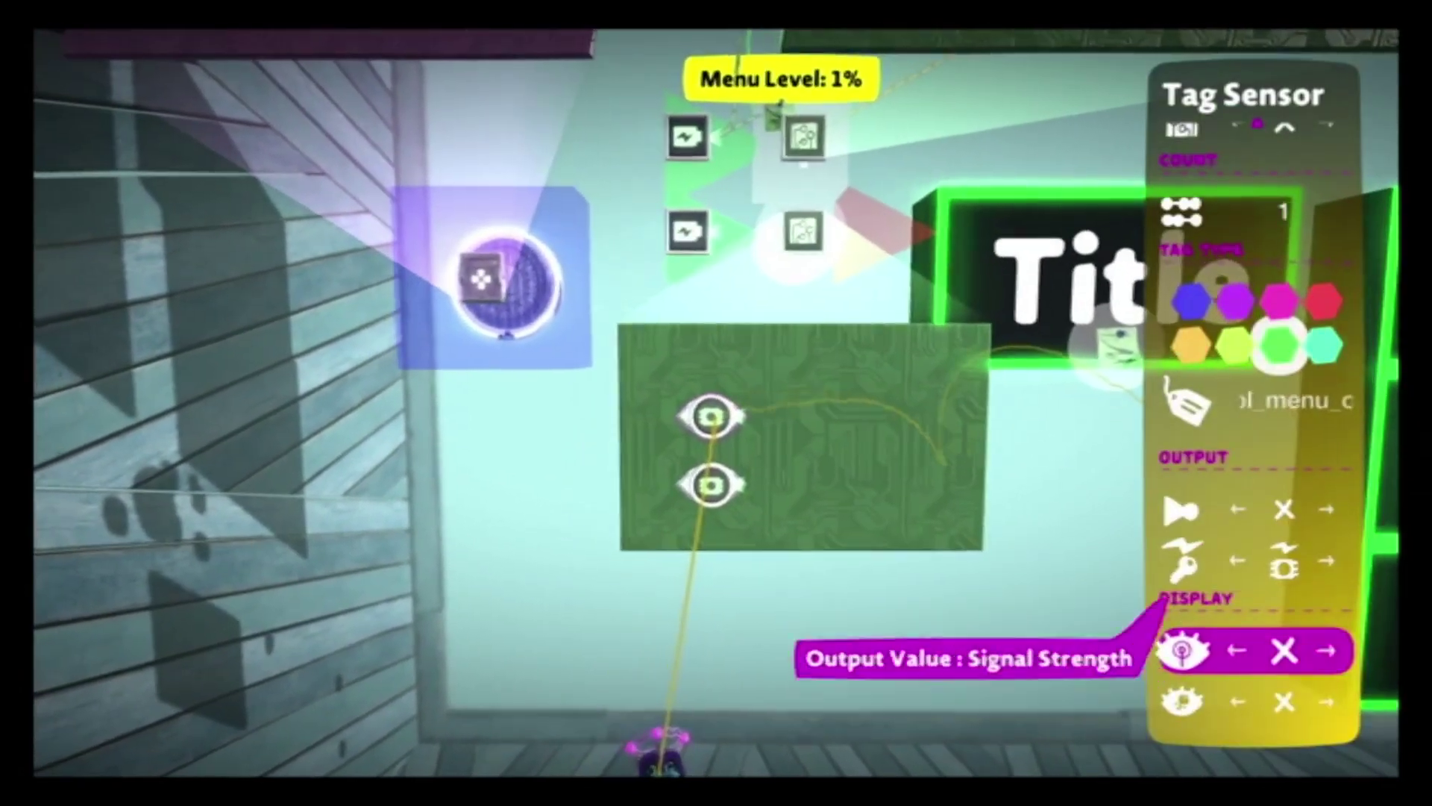
pyautogui.press('Up')
pyautogui.press('Up')
pyautogui.press('Down')
pyautogui.press('Escape')
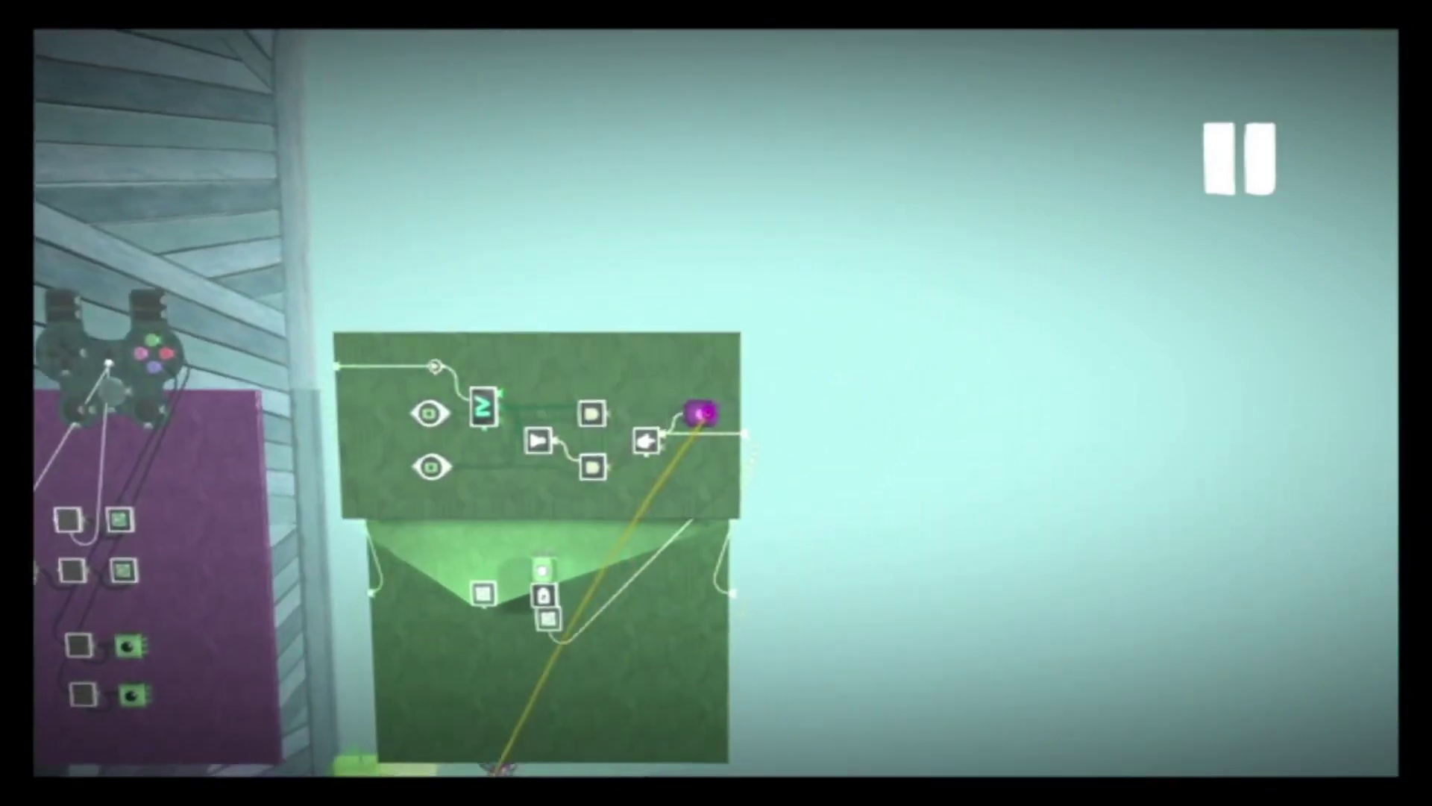
# Step: Check the Tag on the upper board, then play-test the controller and inspect the upper Tag Sensor's output signal
pyautogui.click(709, 412)
pyautogui.press('Escape')
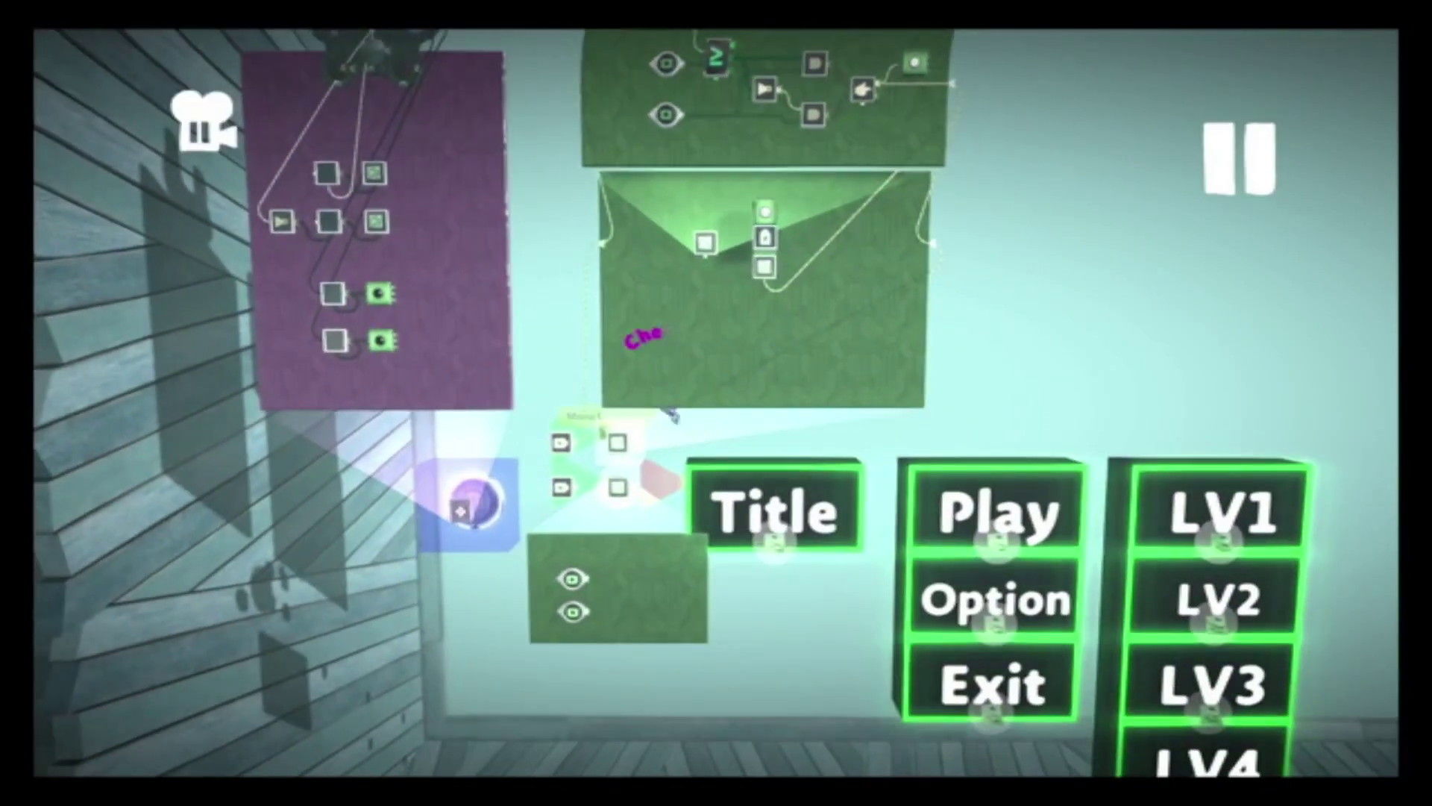
pyautogui.press('Up')
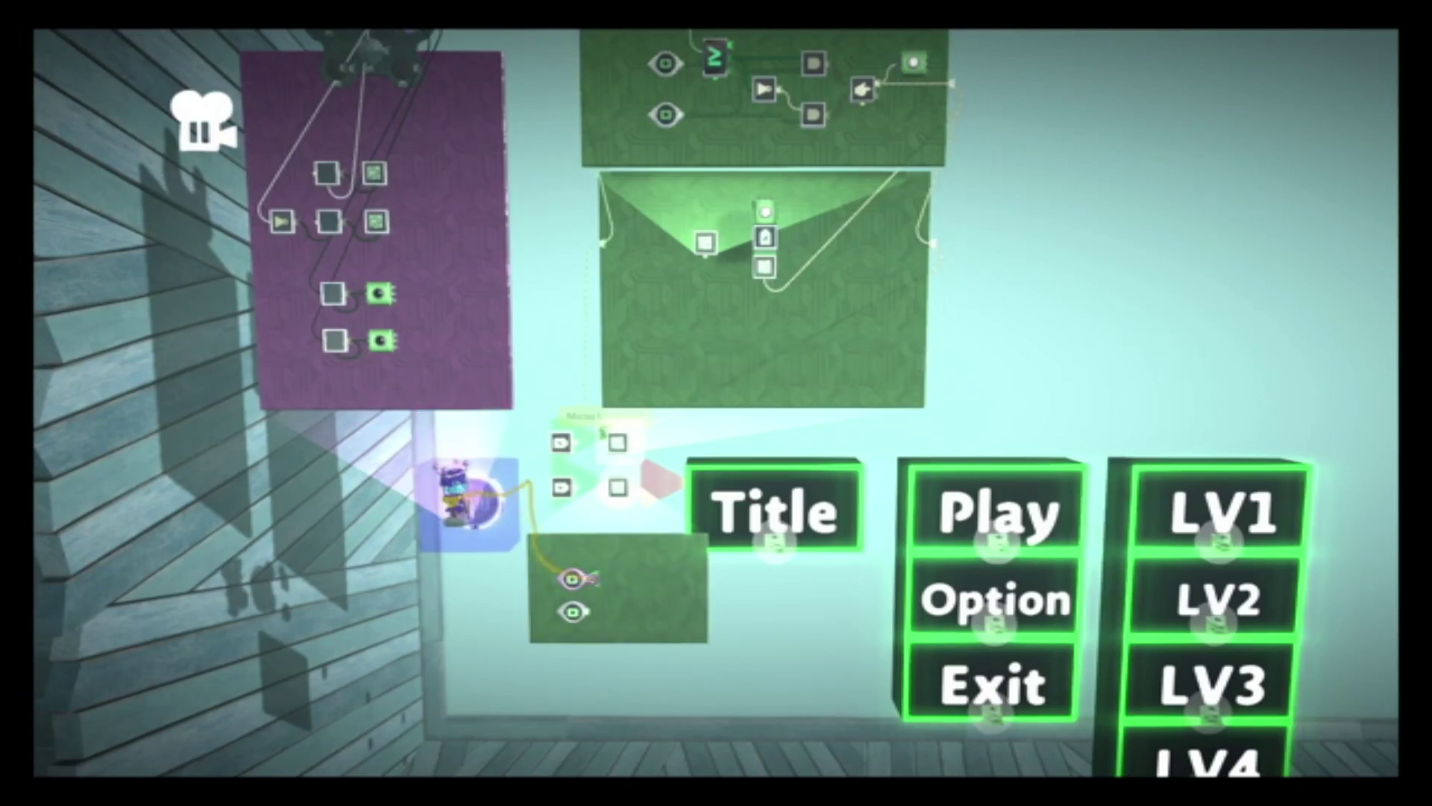
pyautogui.moveTo(593, 580)
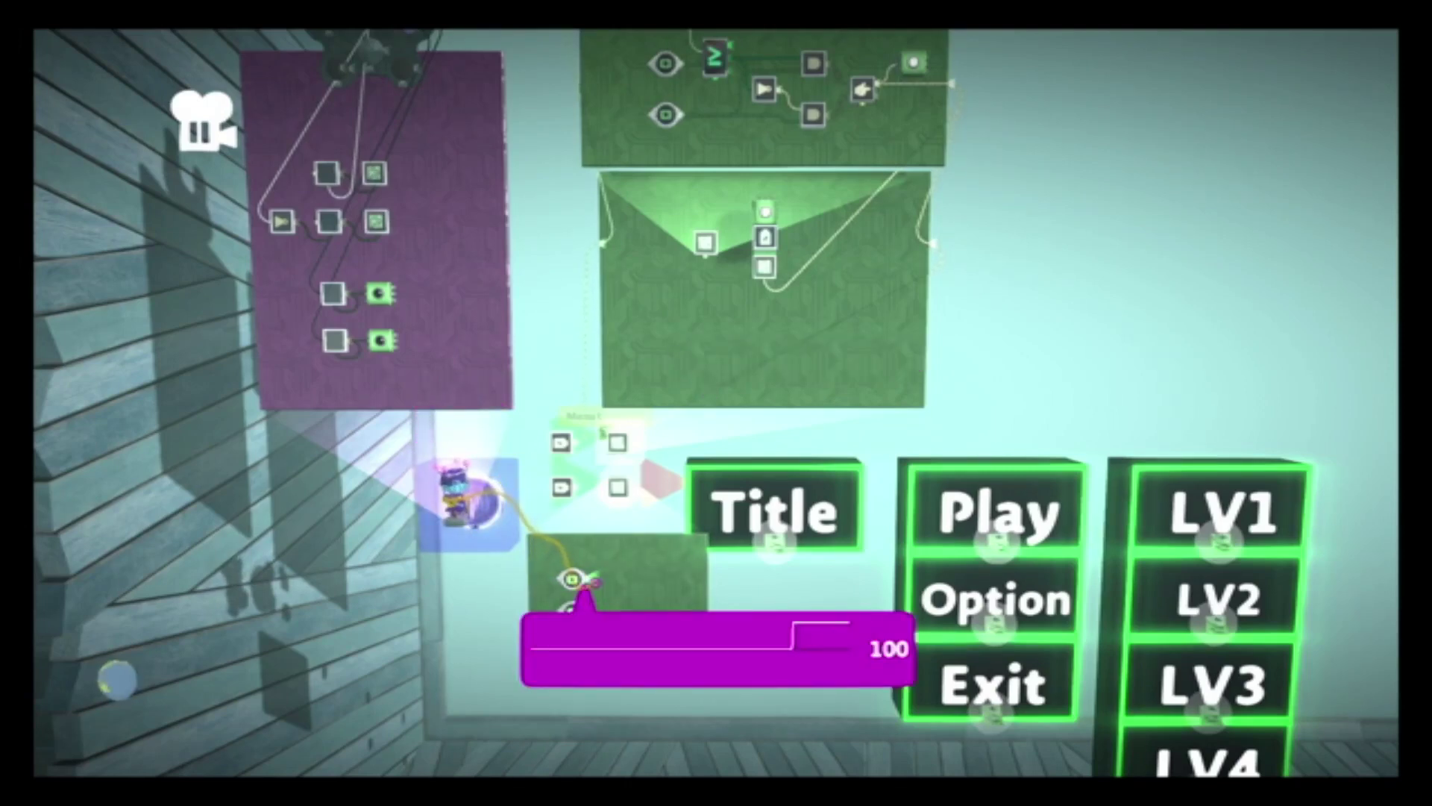
pyautogui.moveTo(589, 611)
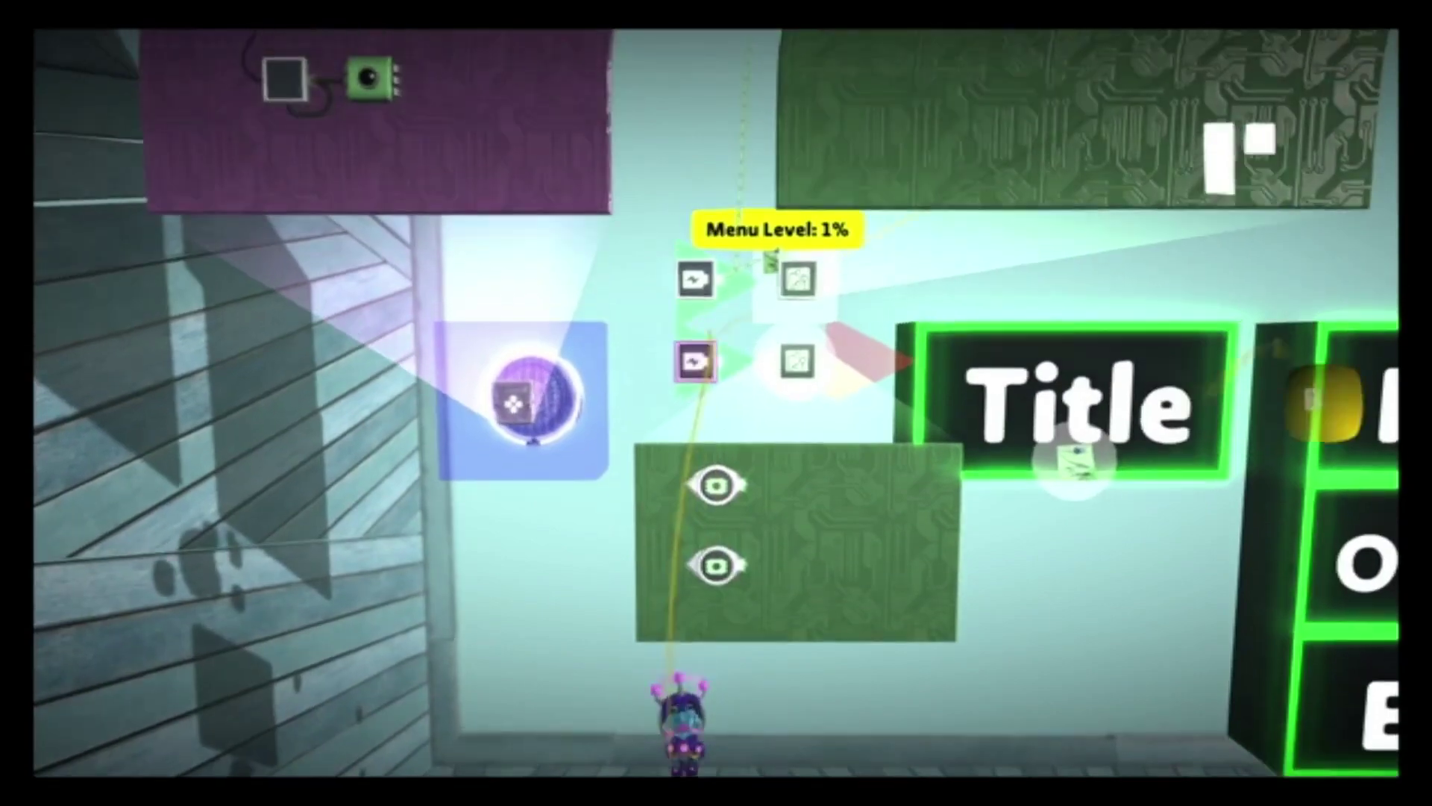
# Step: Pull a wire from the lower Battery beside the Menu Level display onto the small green board
pyautogui.click(701, 361)
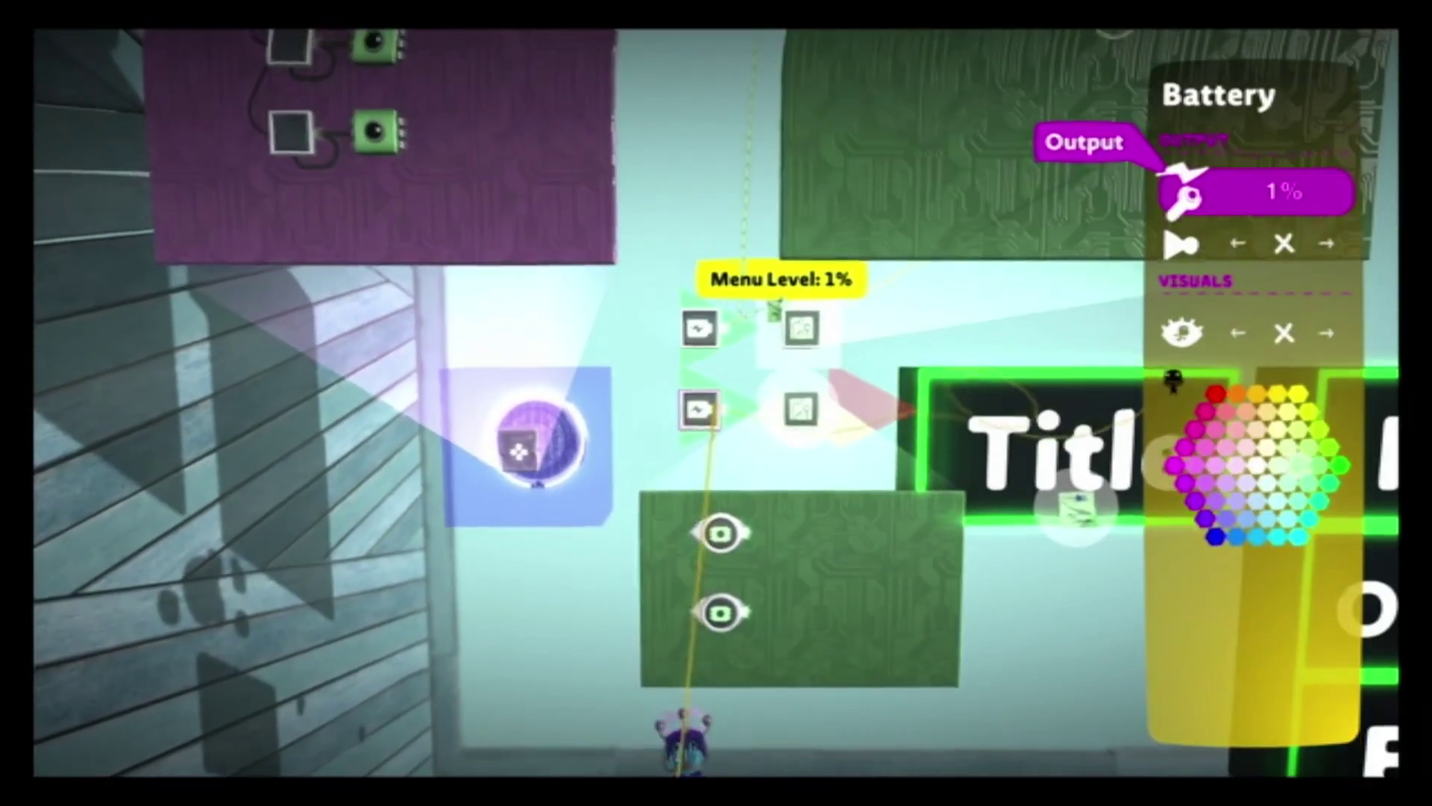
pyautogui.moveTo(718, 413); pyautogui.dragTo(710, 579)
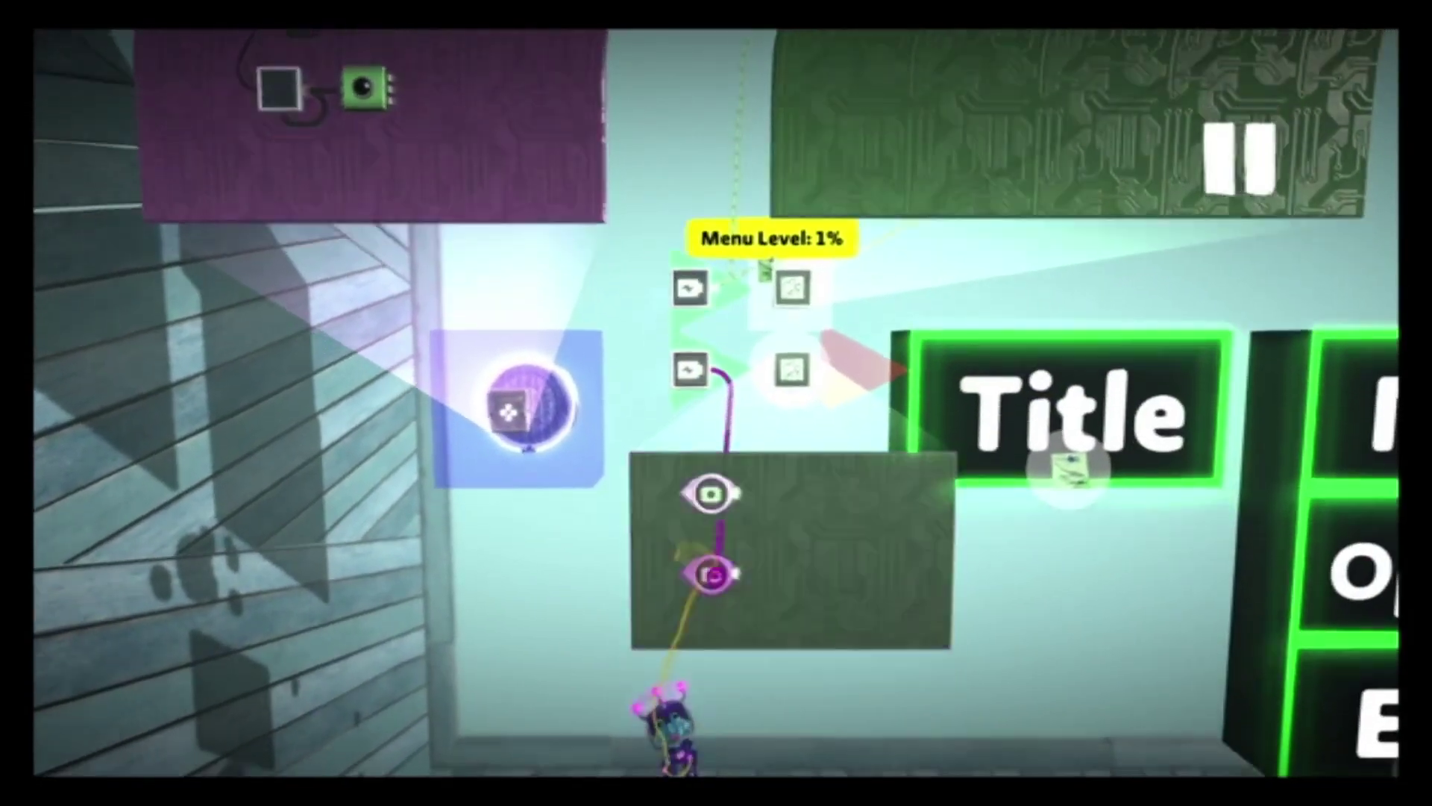
pyautogui.press('q')
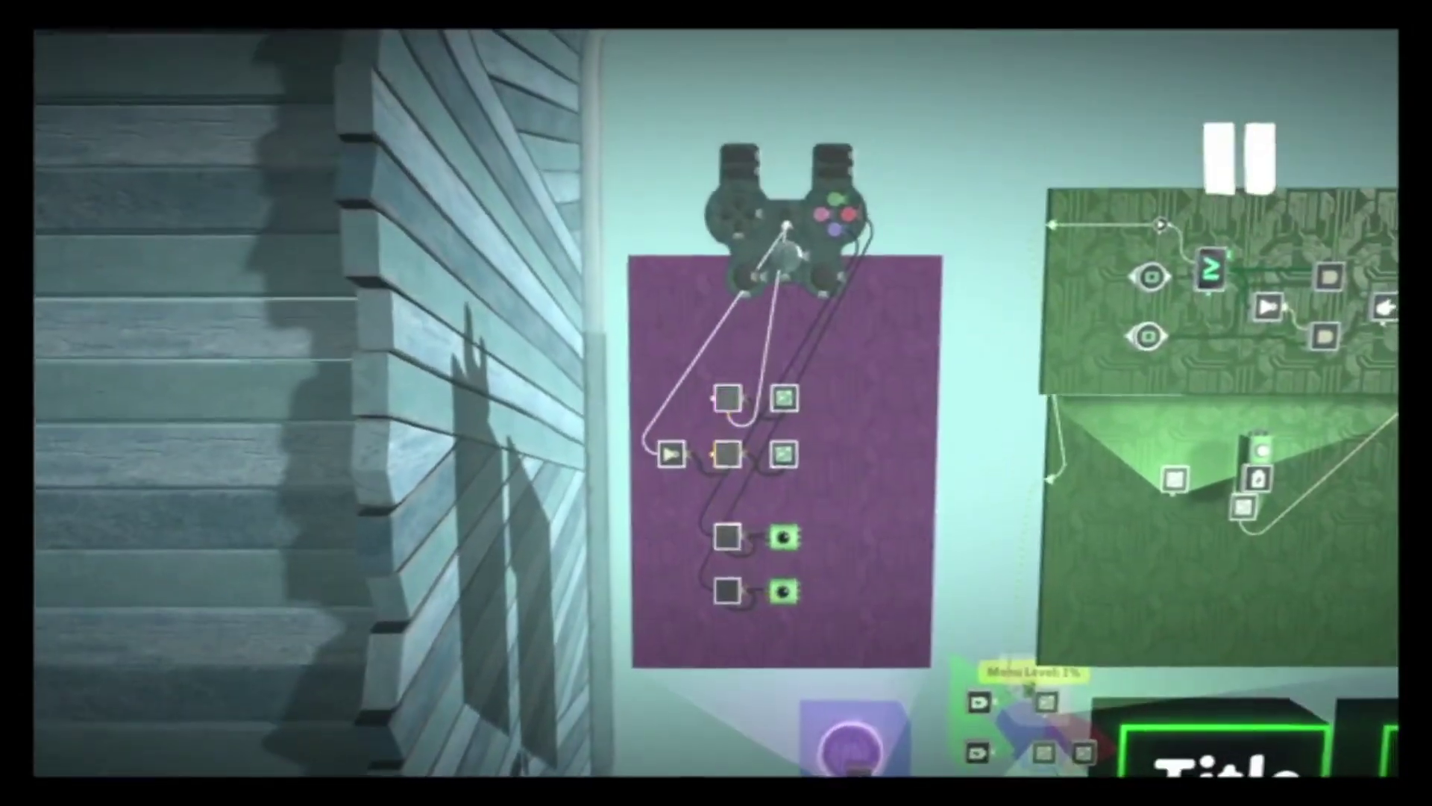
# Step: Inspect the Battery beside the two green Tags next to the lower microchip
pyautogui.moveTo(727, 453); pyautogui.dragTo(677, 321)
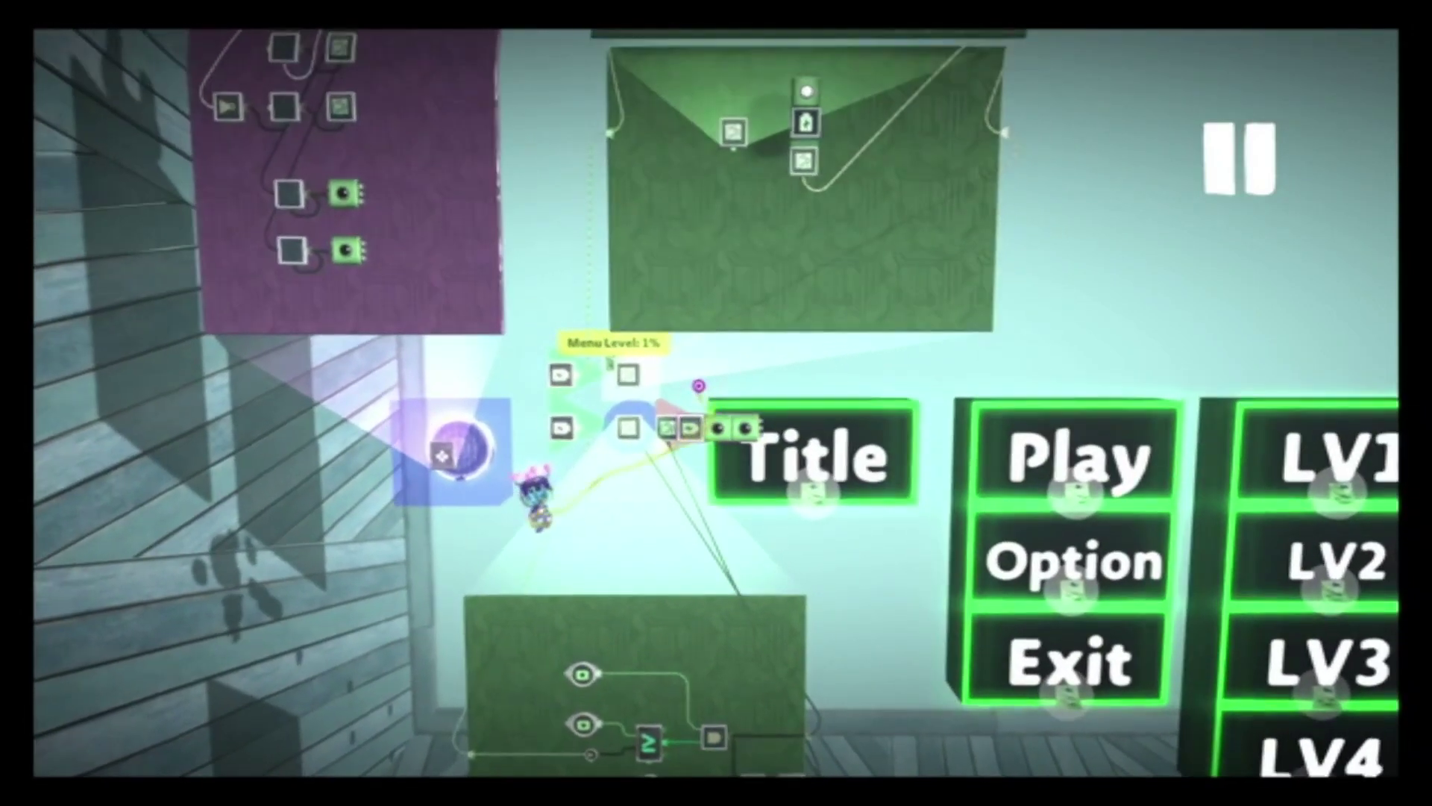
pyautogui.scroll(3, 722, 408)
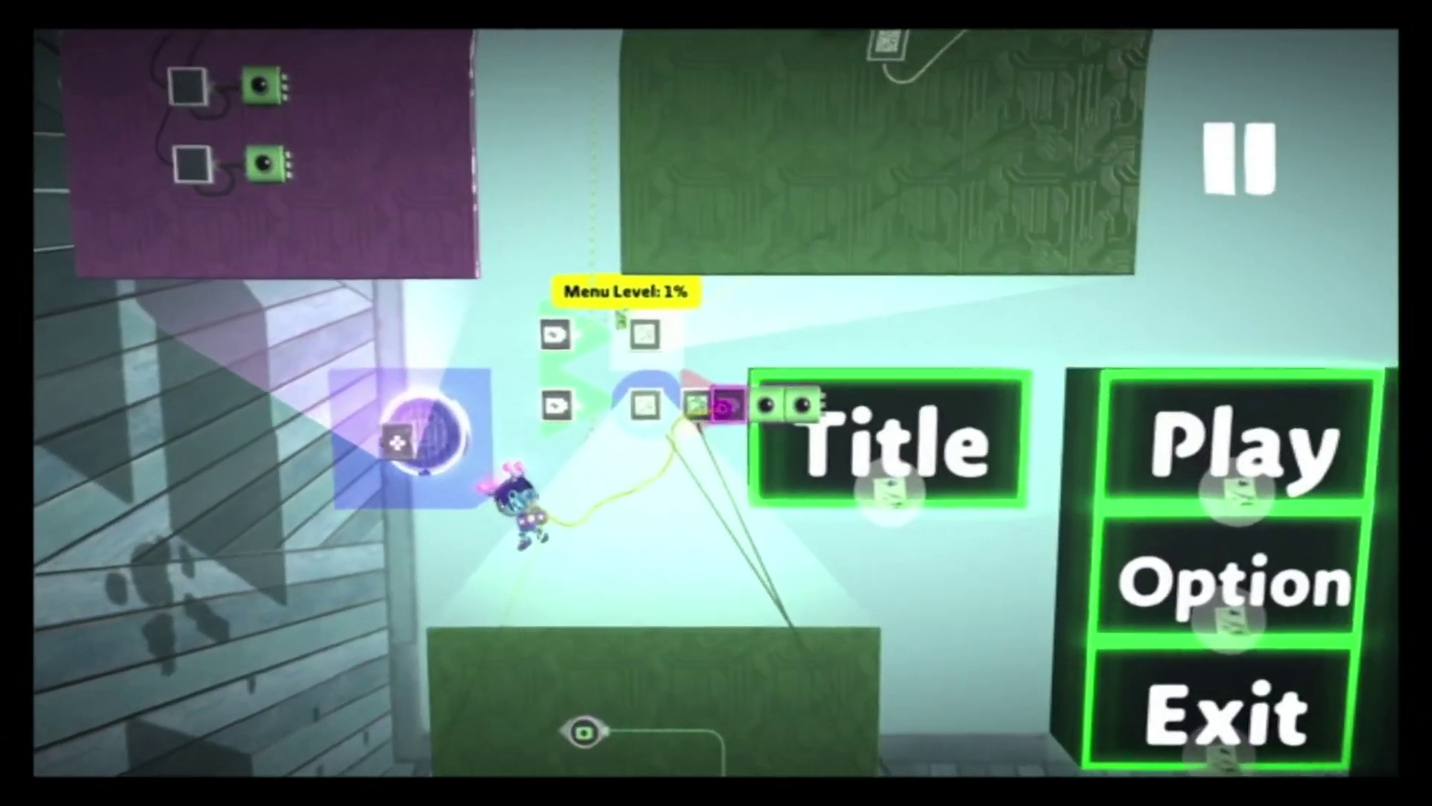
pyautogui.click(722, 408)
pyautogui.press('Escape')
pyautogui.scroll(-3, 785, 410)
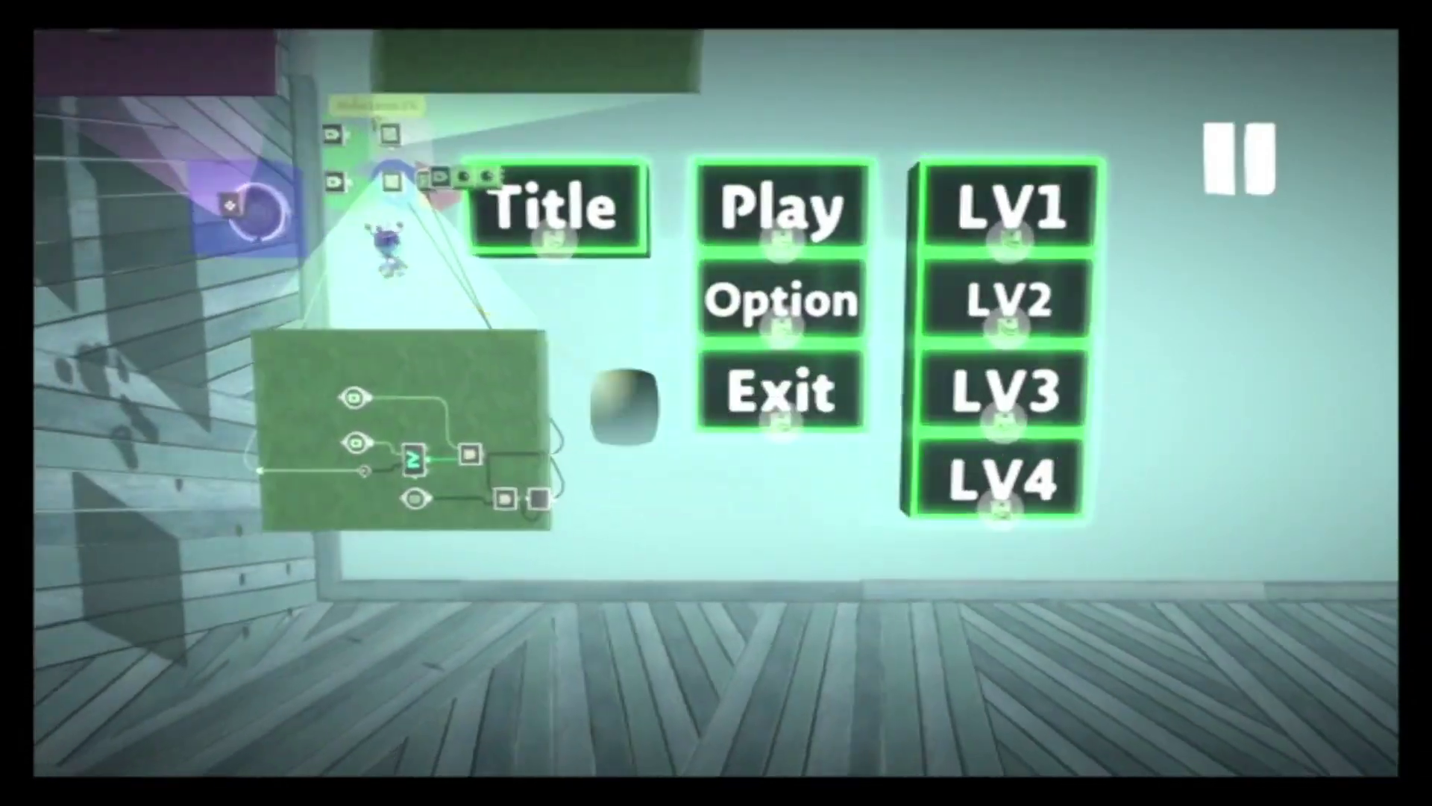
pyautogui.press('space')
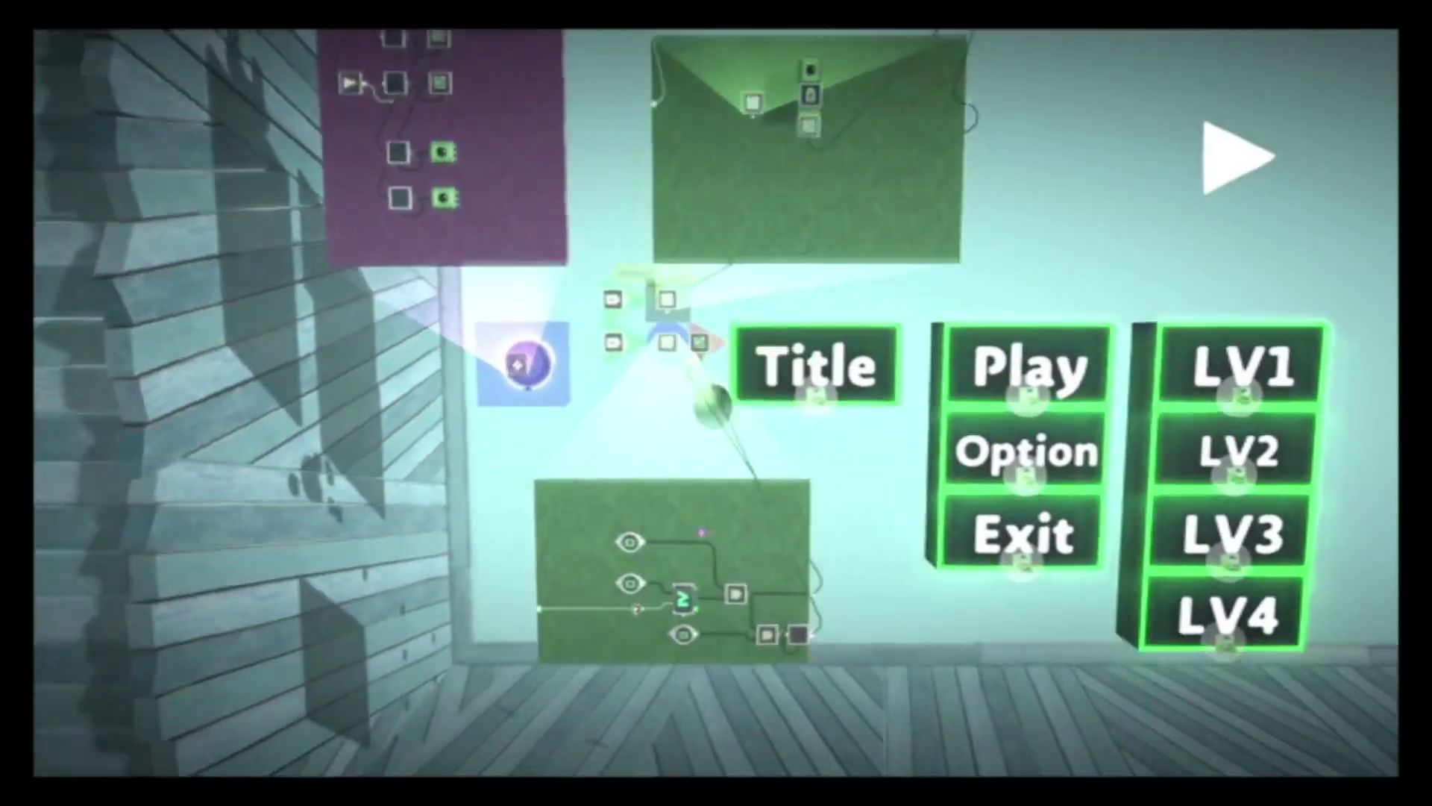
# Step: Compact the sensors and gates on the lower green board and shrink the board's height around them
pyautogui.moveTo(726, 403); pyautogui.dragTo(675, 388)
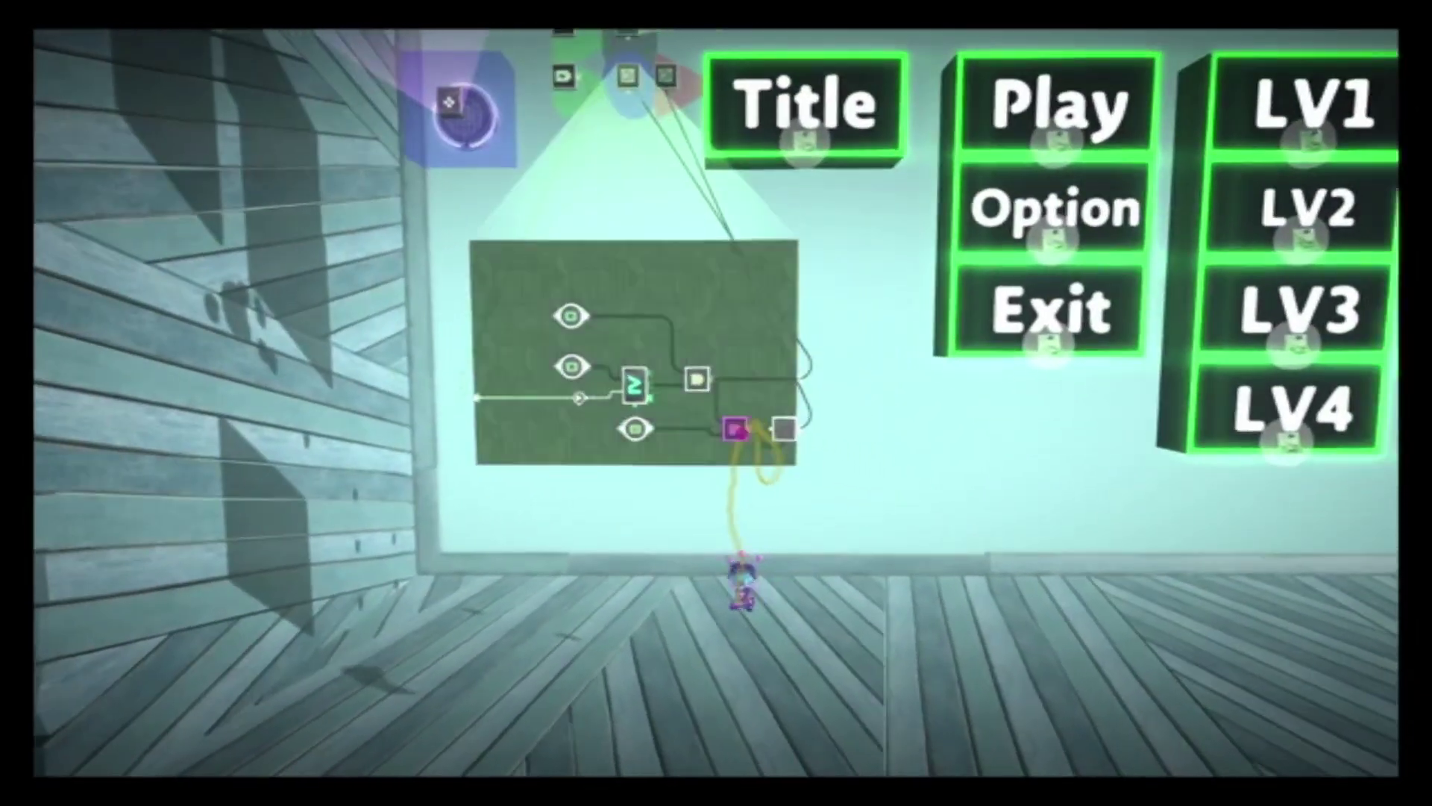
pyautogui.moveTo(738, 438); pyautogui.dragTo(559, 348)
pyautogui.moveTo(664, 447); pyautogui.dragTo(706, 403)
pyautogui.moveTo(793, 371); pyautogui.dragTo(573, 470)
pyautogui.moveTo(662, 339); pyautogui.dragTo(646, 345)
# Step: Play-test the controller and examine how the signals travel through the upper and lower boards
pyautogui.press('Escape')
pyautogui.press('Escape')
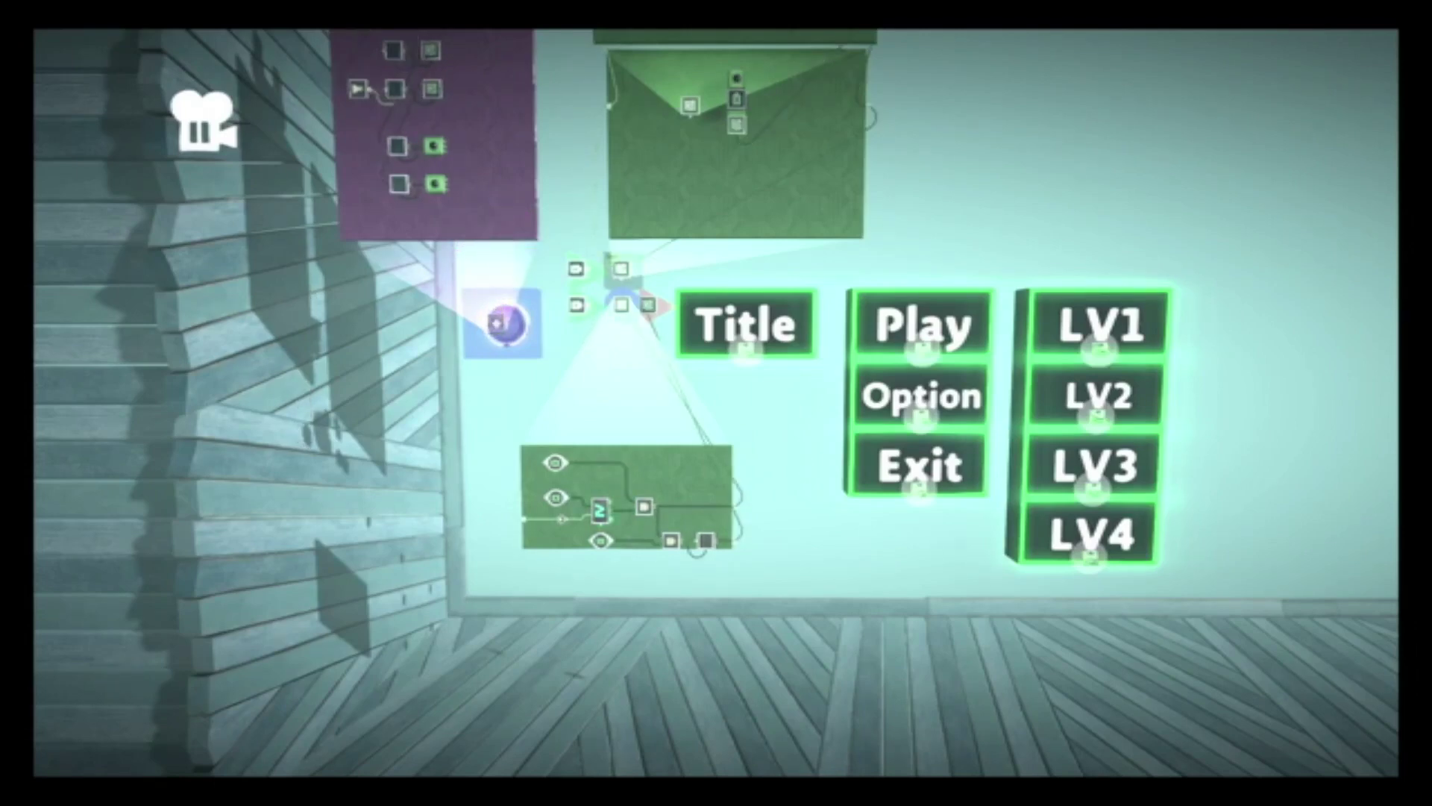
pyautogui.press('Escape')
pyautogui.press('Return')
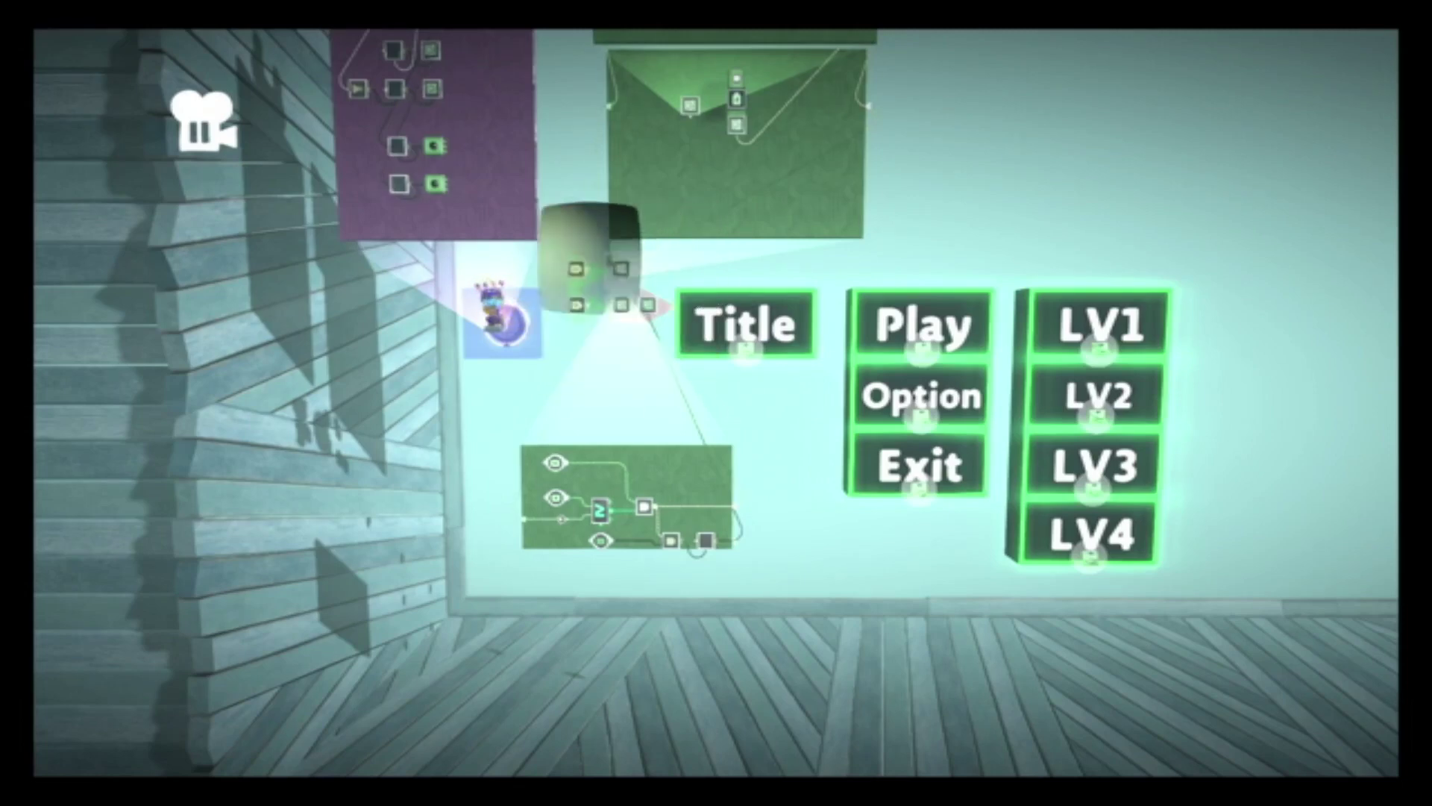
pyautogui.press('Escape')
pyautogui.press('Return')
pyautogui.moveTo(881, 309); pyautogui.dragTo(854, 372)
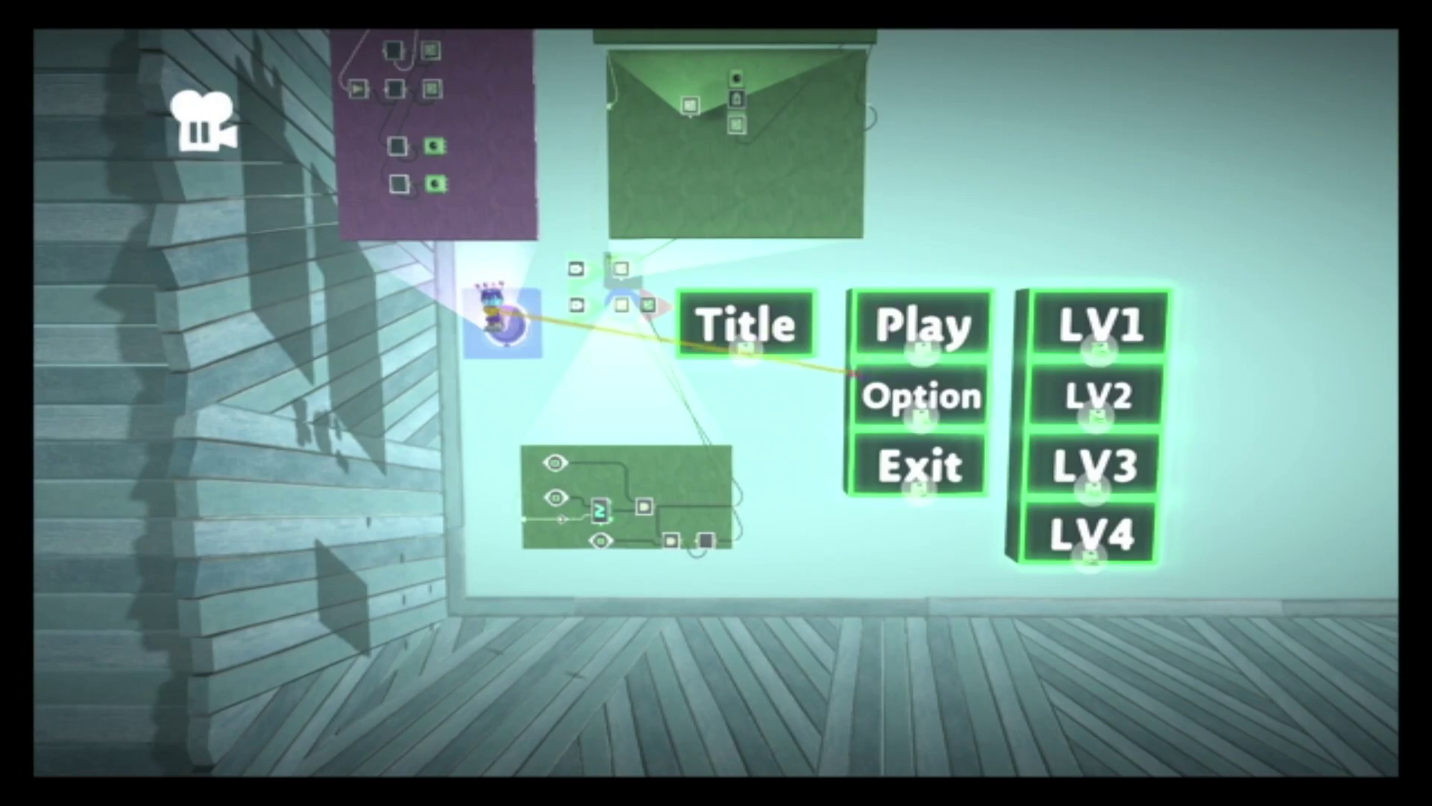
pyautogui.press('Escape')
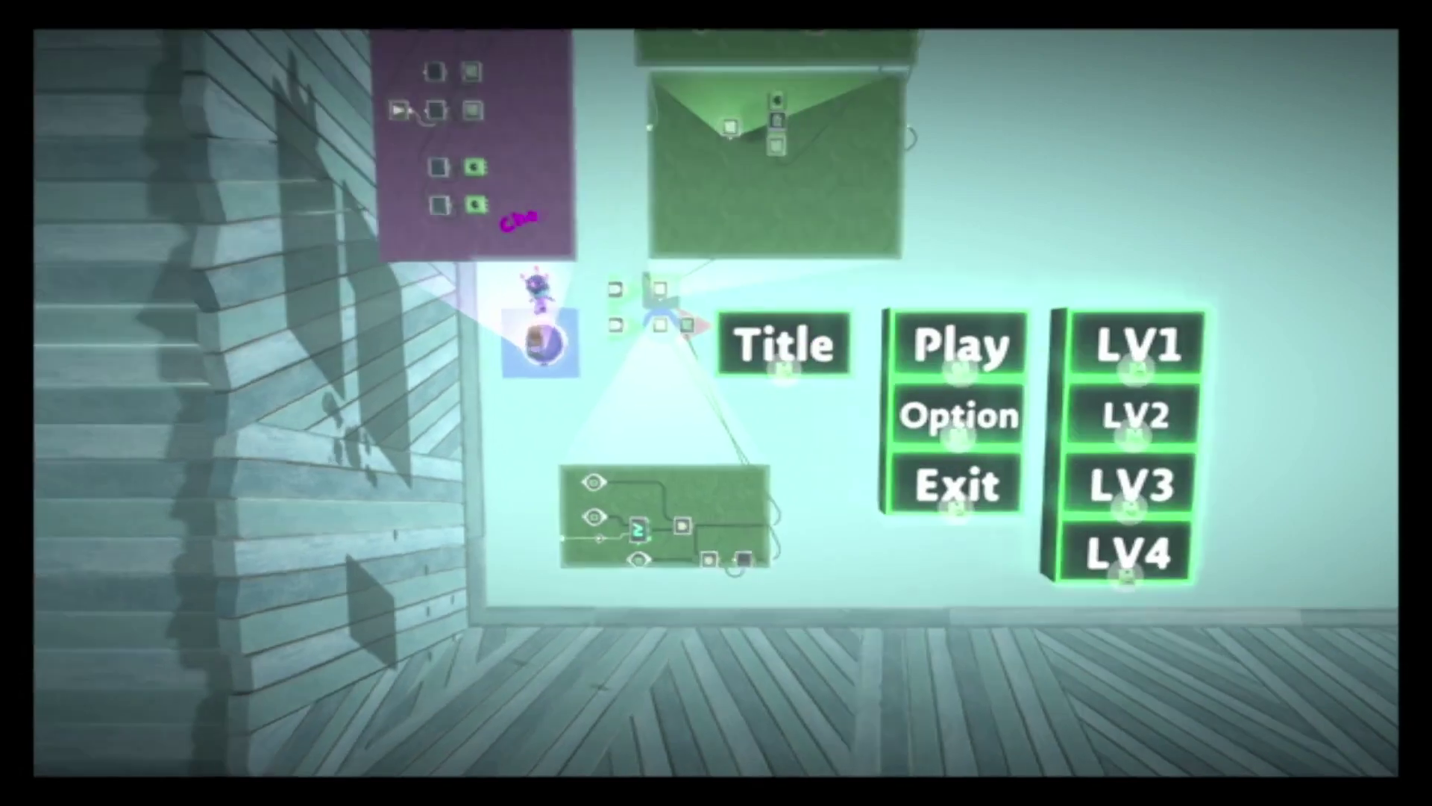
# Step: Set the grid snap to Big and move the Play and LV menu columns farther away from the Title block
pyautogui.press('Right')
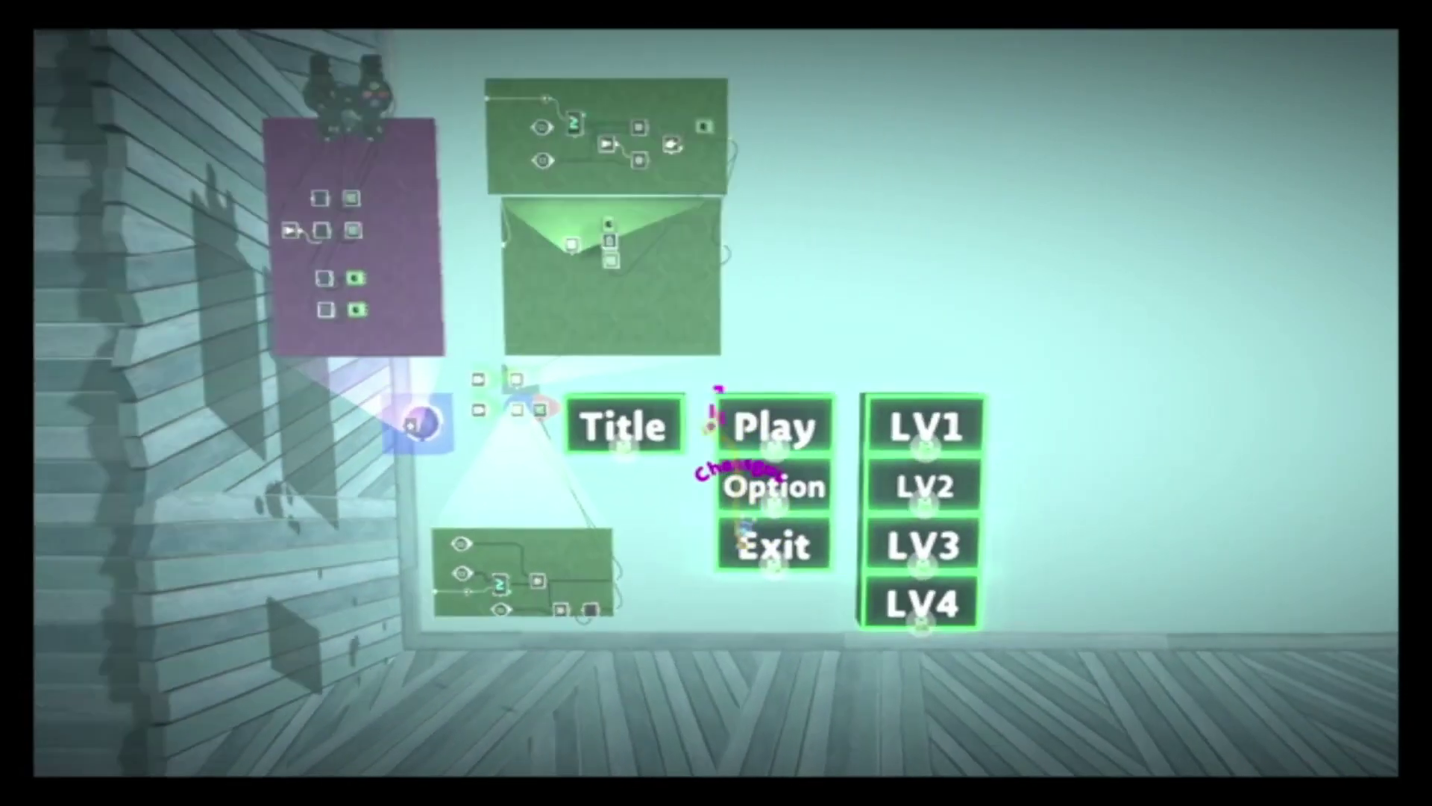
pyautogui.moveTo(712, 394)
pyautogui.mouseDown()
pyautogui.moveTo(806, 480)
pyautogui.moveTo(758, 393)
pyautogui.moveTo(649, 336)
pyautogui.moveTo(649, 355)
pyautogui.moveTo(581, 395)
pyautogui.mouseUp()
pyautogui.press('Escape')
pyautogui.press('Down')
pyautogui.press('Right')
pyautogui.press('Right')
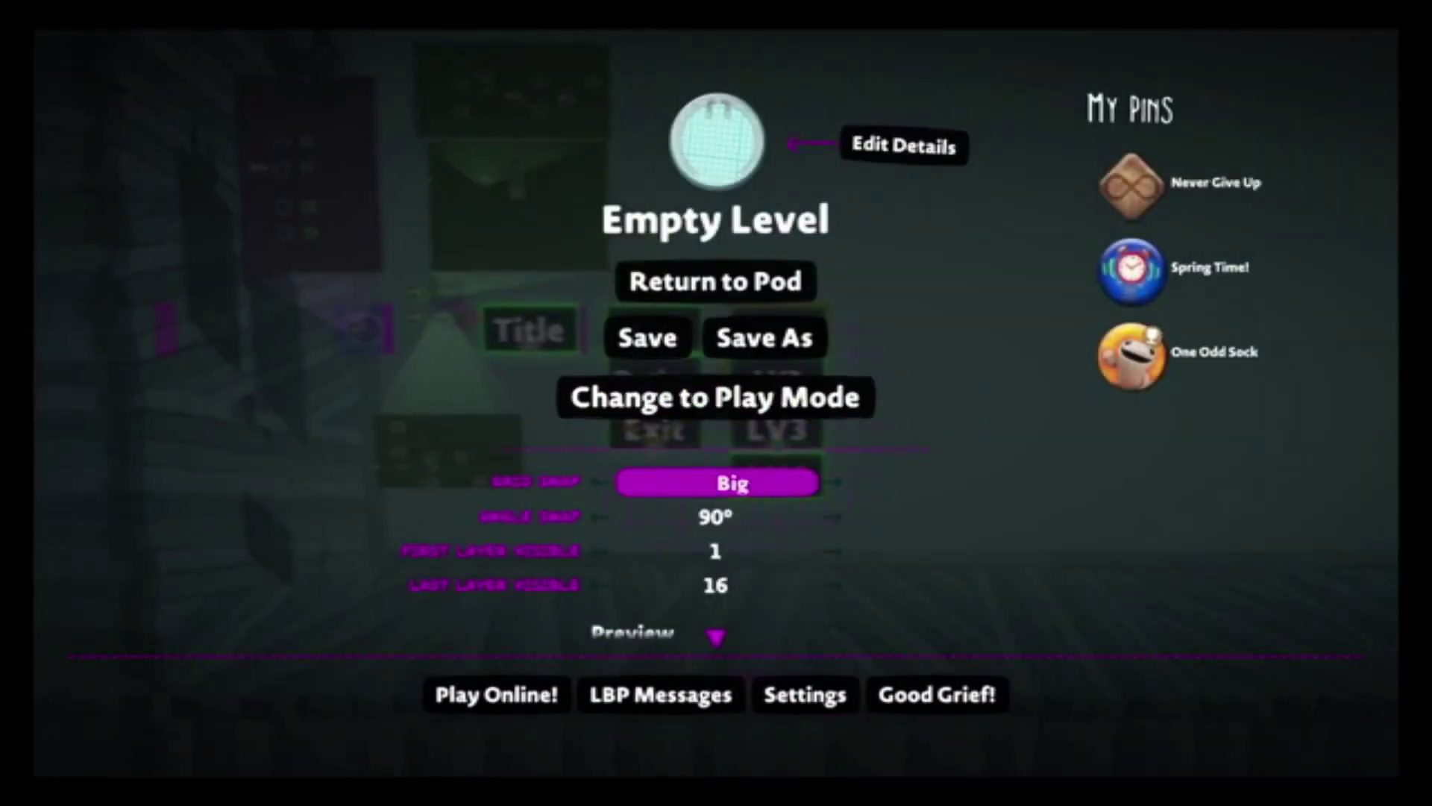
pyautogui.press('Escape')
pyautogui.moveTo(783, 329); pyautogui.dragTo(777, 329)
pyautogui.press('Escape')
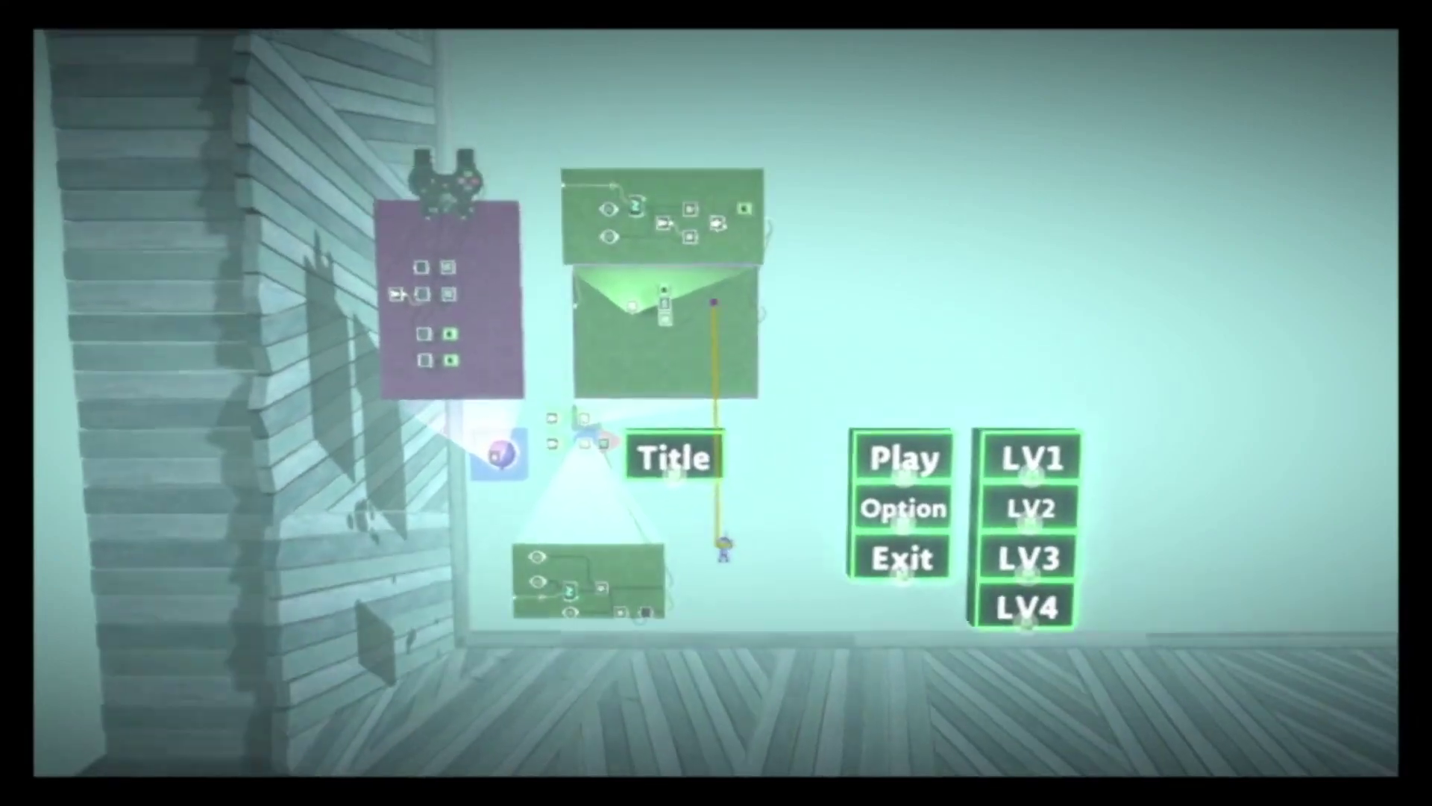
# Step: Close the nested boards and the lower green board, and shrink the remaining upper board around its contents
pyautogui.click(693, 393)
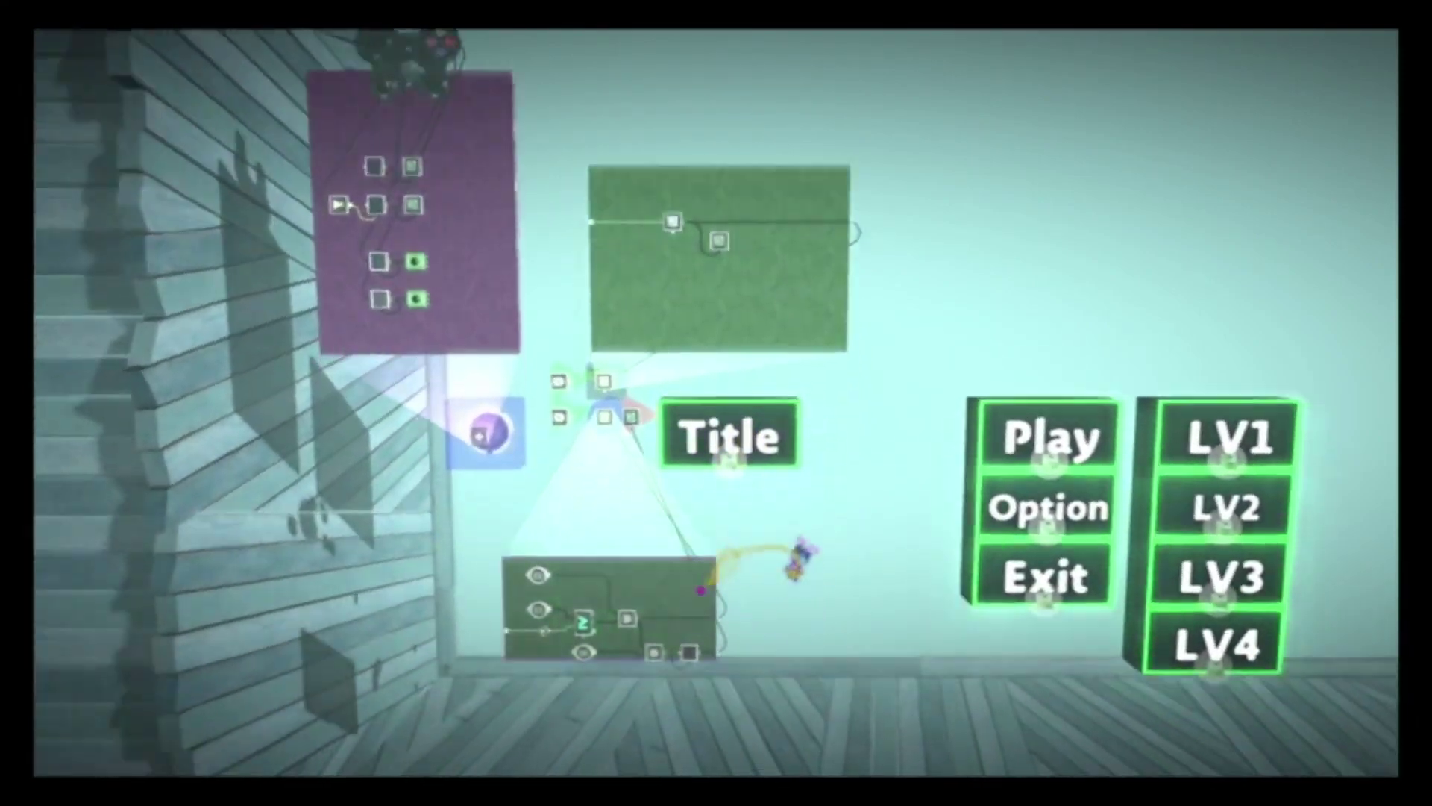
pyautogui.moveTo(709, 578); pyautogui.dragTo(806, 463)
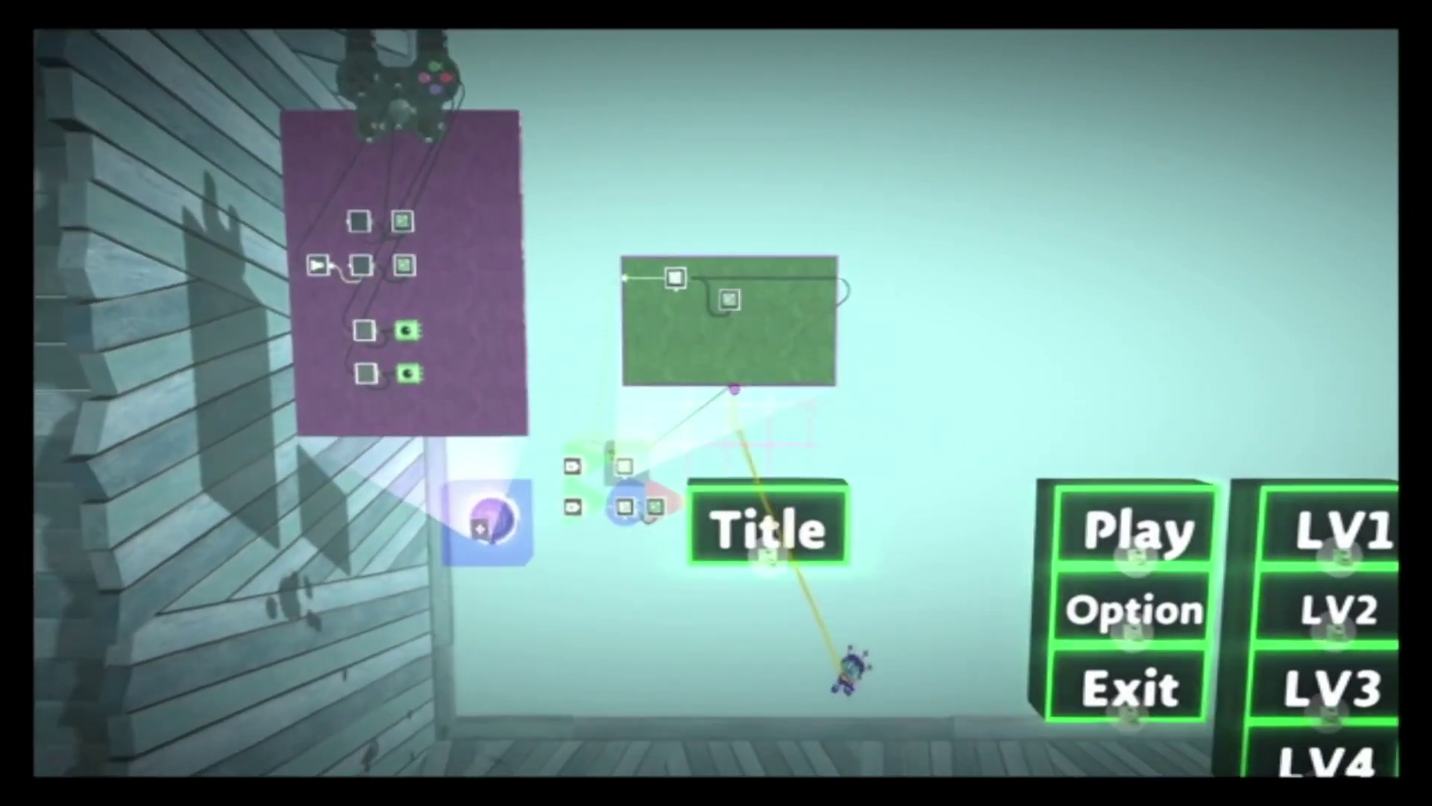
pyautogui.moveTo(728, 392); pyautogui.dragTo(653, 315)
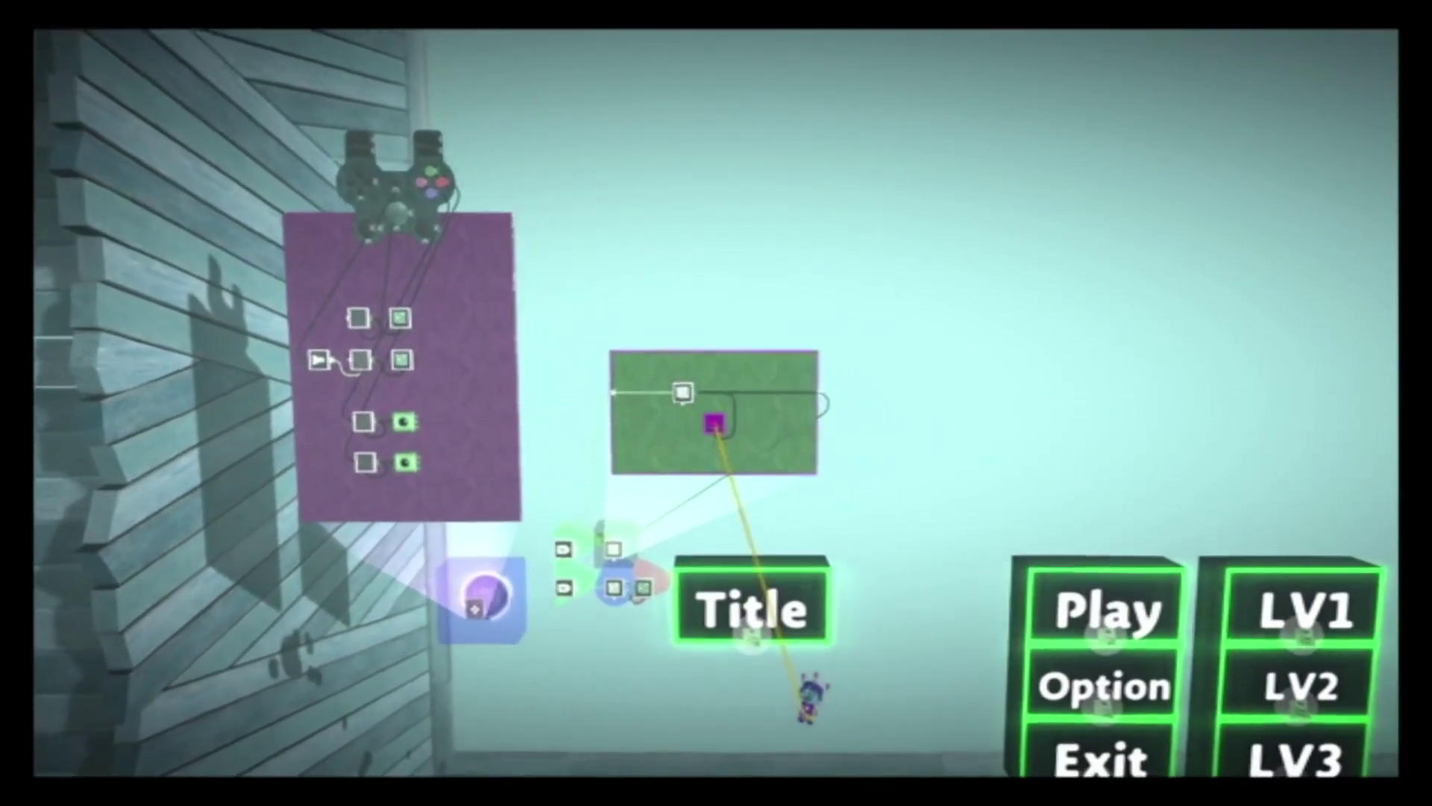
# Step: Add a Movie Camera and frame its view around the blue controller block, the small microchips and the Title block
pyautogui.press('Tab')
pyautogui.press('Down')
pyautogui.press('Down')
pyautogui.press('Left')
pyautogui.press('Return')
pyautogui.click(718, 407)
pyautogui.press('Up')
pyautogui.click(741, 398)
pyautogui.press('Return')
pyautogui.scroll(-5, 716, 403)
pyautogui.press('Left')
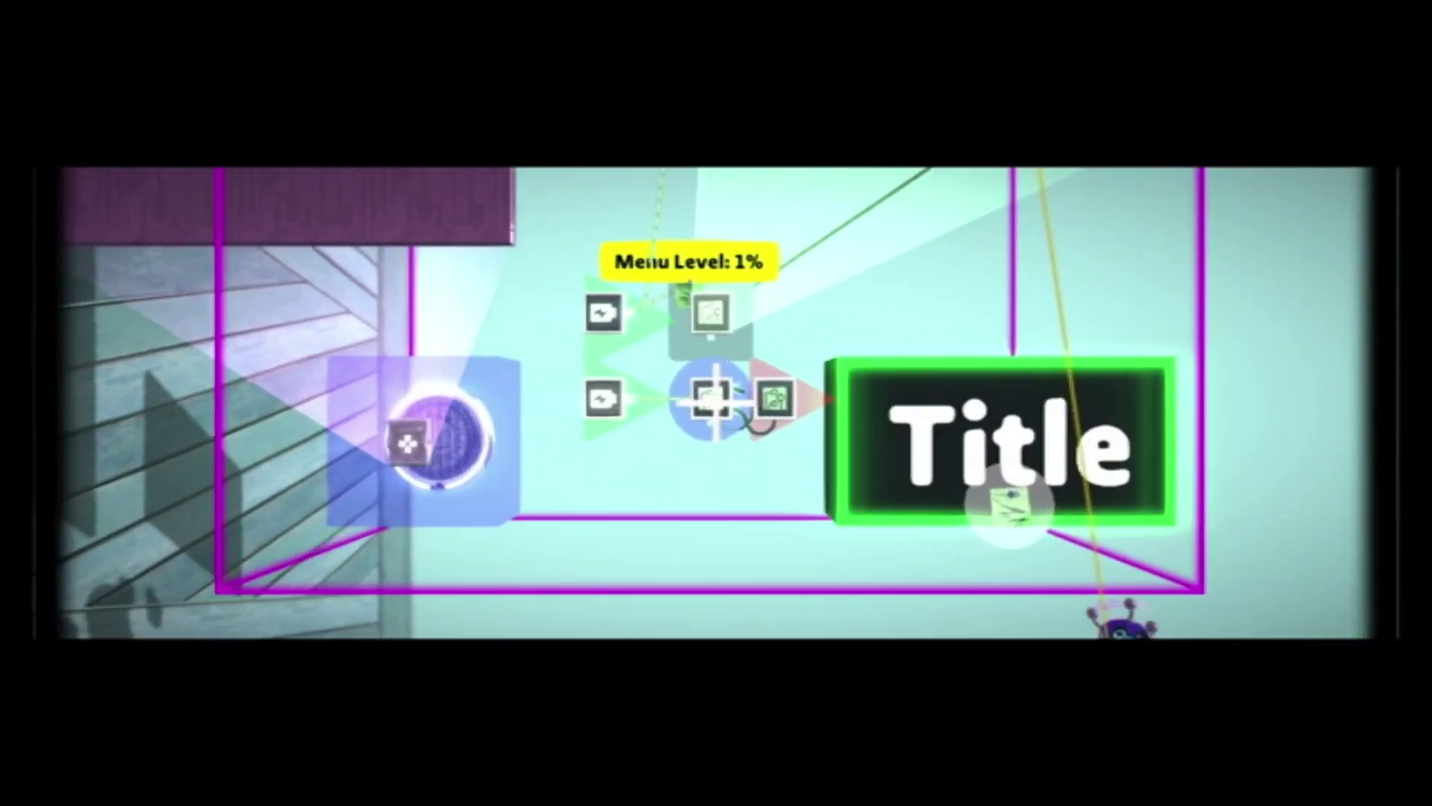
# Step: Change the Movie Camera's transition style to the hatched pattern and look through its fade and movement settings
pyautogui.press('Return')
pyautogui.press('Down')
pyautogui.press('Right')
pyautogui.press('Right')
pyautogui.press('Down')
pyautogui.press('Down')
pyautogui.press('Down')
pyautogui.press('Down')
pyautogui.press('Down')
pyautogui.press('Down')
pyautogui.press('Down')
pyautogui.press('Down')
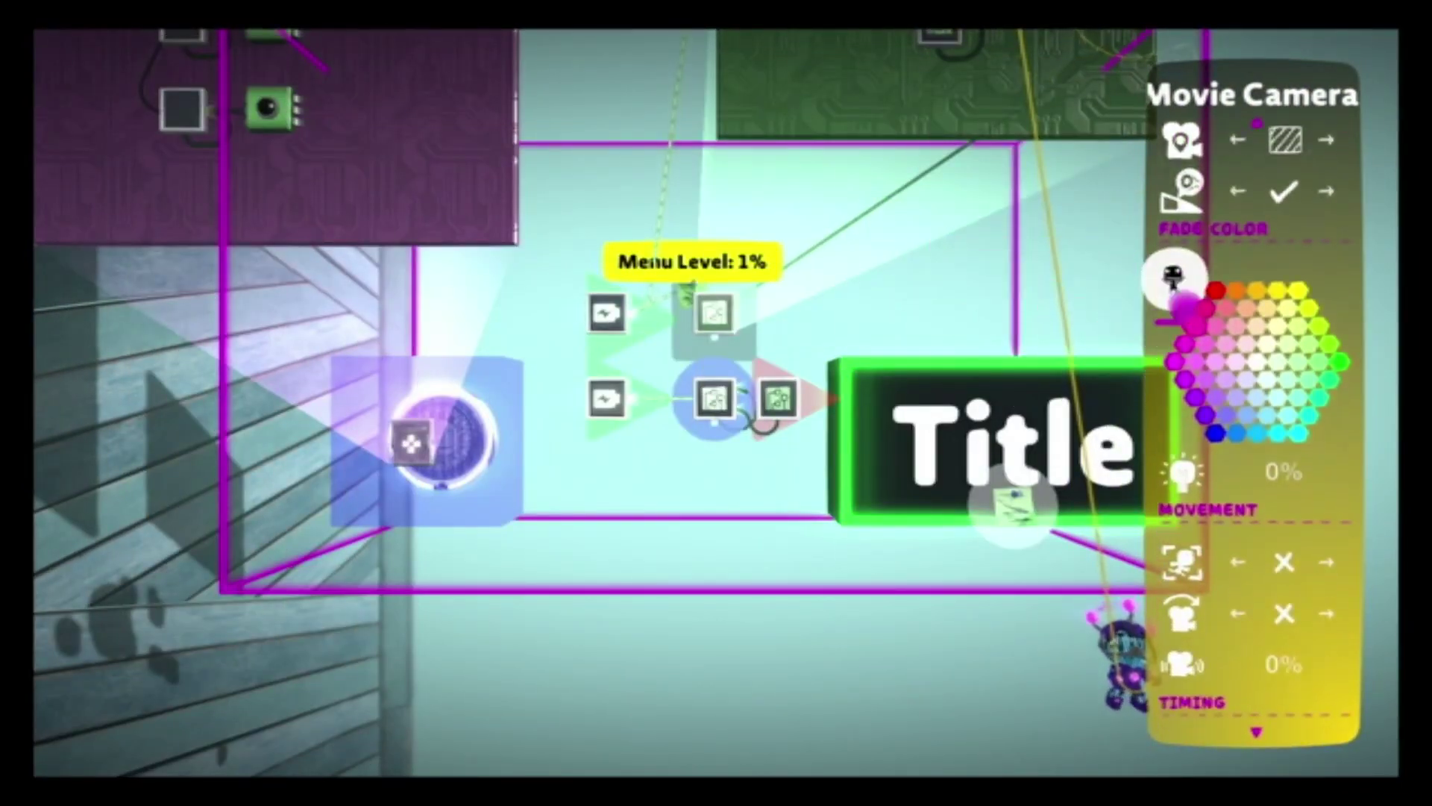
# Step: Advance the Movie Camera's transition style two options beyond the hatched pattern
pyautogui.press('Up')
pyautogui.press('Up')
pyautogui.press('Up')
pyautogui.press('Up')
pyautogui.press('Up')
pyautogui.press('Up')
pyautogui.press('Up')
pyautogui.press('Up')
pyautogui.press('Up')
pyautogui.press('Down')
pyautogui.press('Right')
pyautogui.press('Down')
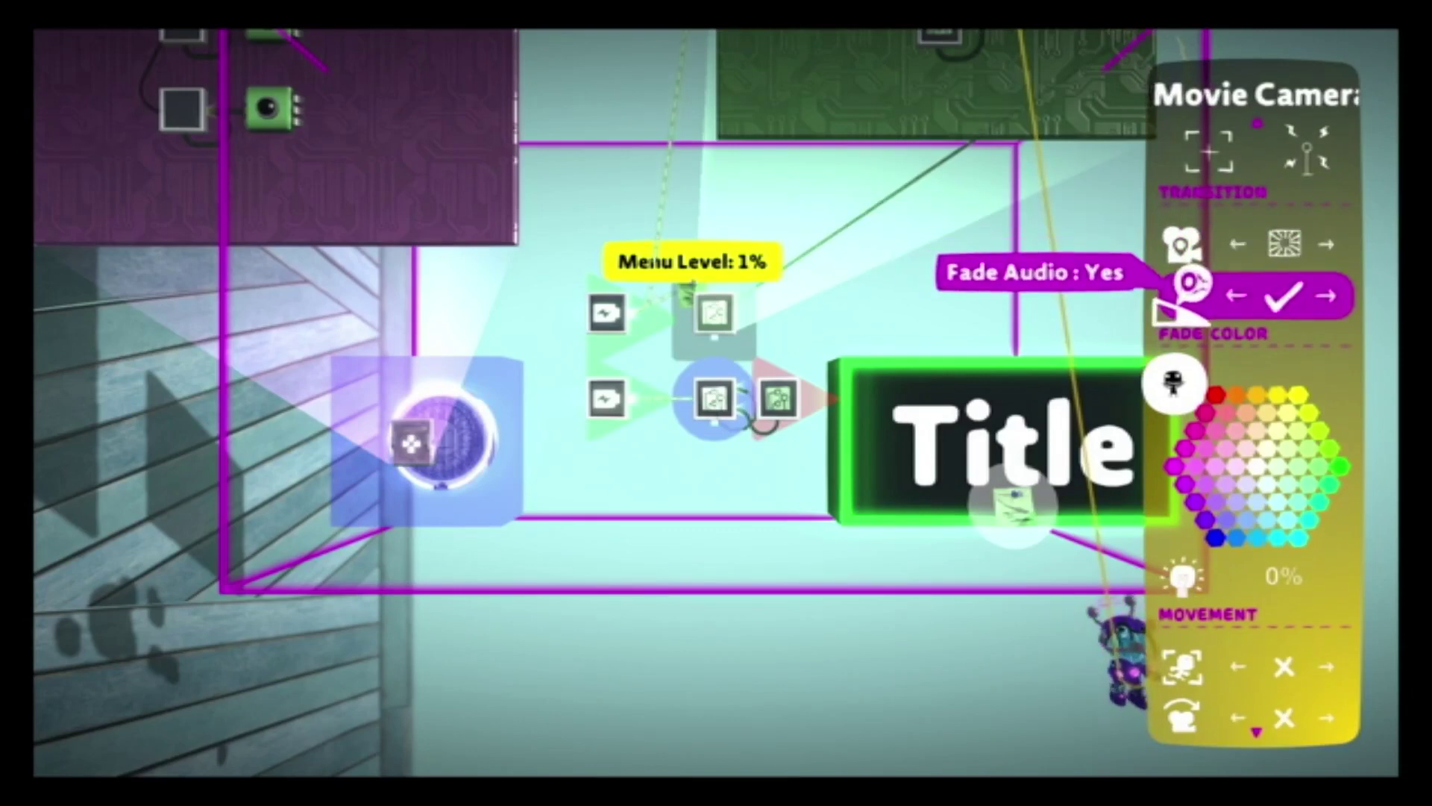
pyautogui.press('Up')
pyautogui.press('Right')
# Step: Examine the Movie Camera's remaining movement, timing and focus settings, including the transition time, and close them
pyautogui.press('Down')
pyautogui.press('Down')
pyautogui.press('Down')
pyautogui.press('Down')
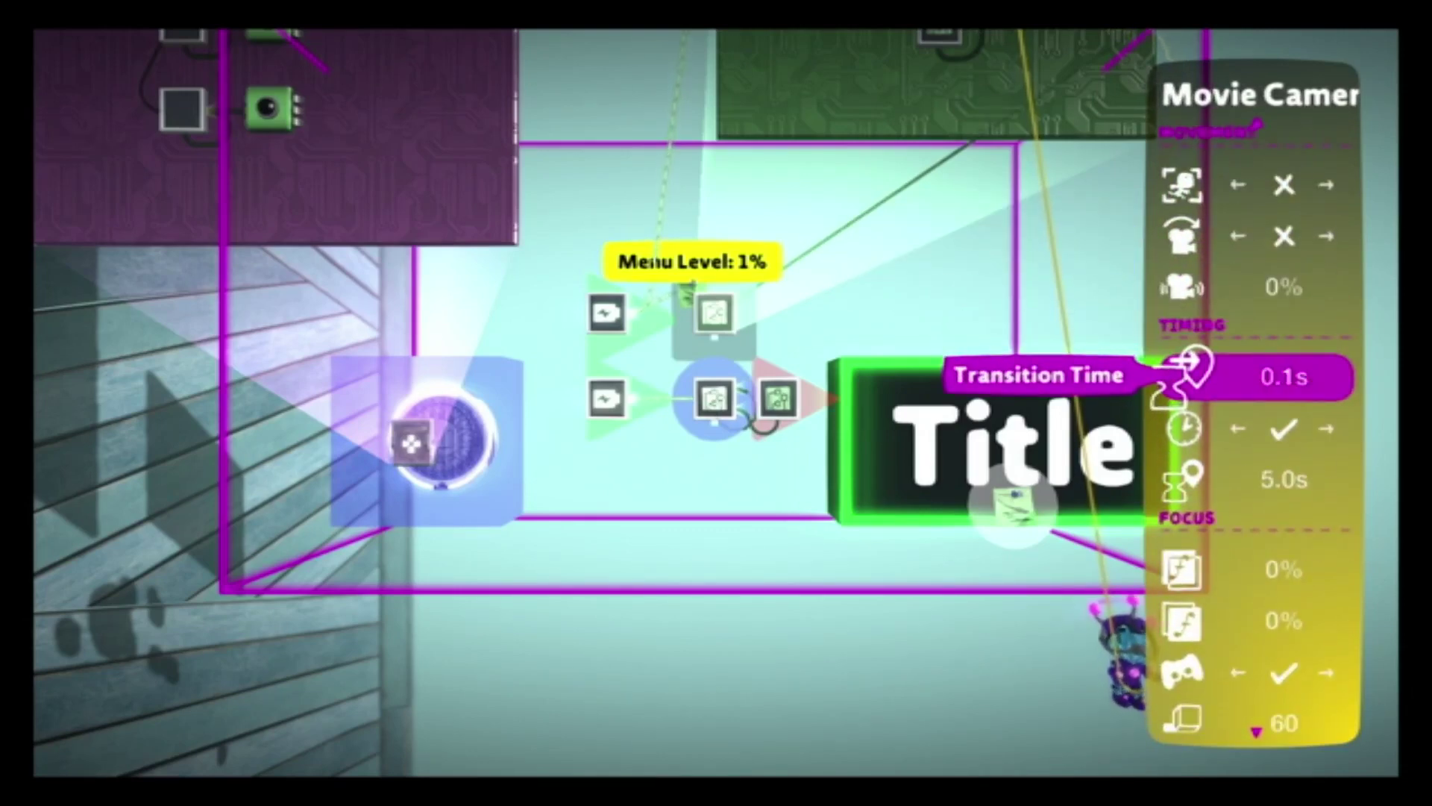
pyautogui.press('Down')
pyautogui.press('Down')
pyautogui.press('Down')
pyautogui.press('Down')
pyautogui.press('Down')
pyautogui.press('Down')
pyautogui.press('Escape')
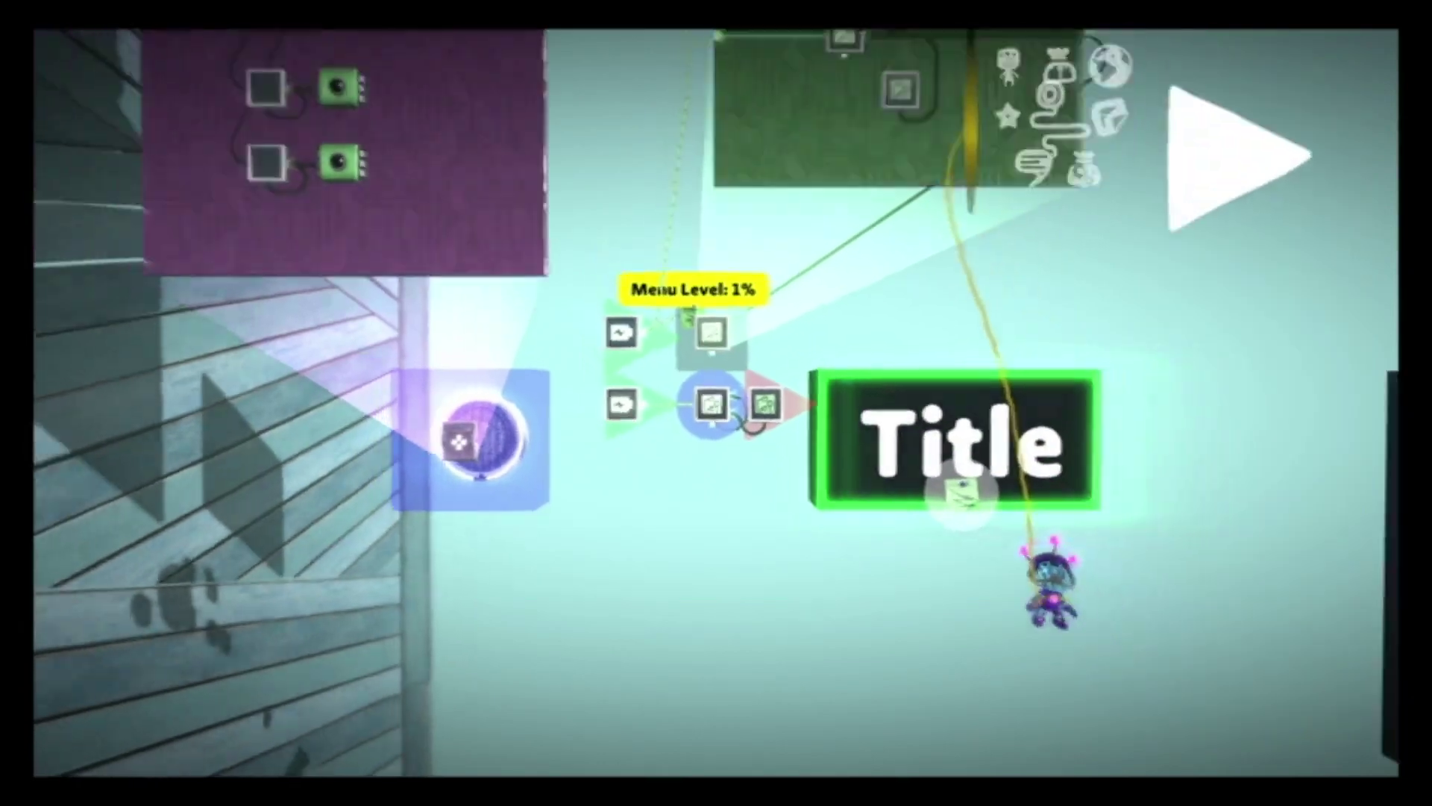
# Step: Add a Movie Camera beside the microchips on the purple circuit board and wire the NOT gate's output to it
pyautogui.press('Left')
pyautogui.press('Return')
pyautogui.press('Return')
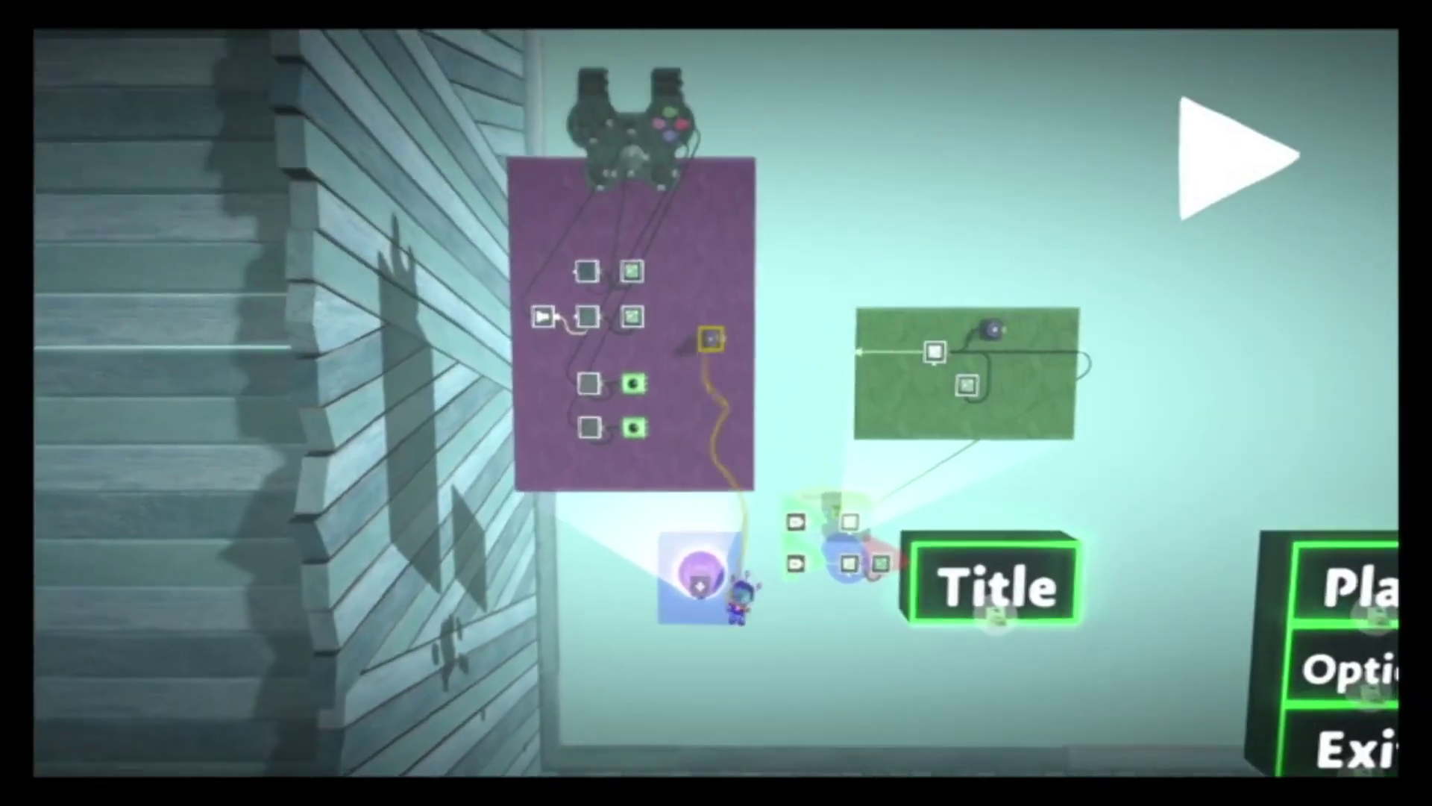
pyautogui.press('Up')
pyautogui.click(712, 408)
pyautogui.click(661, 395)
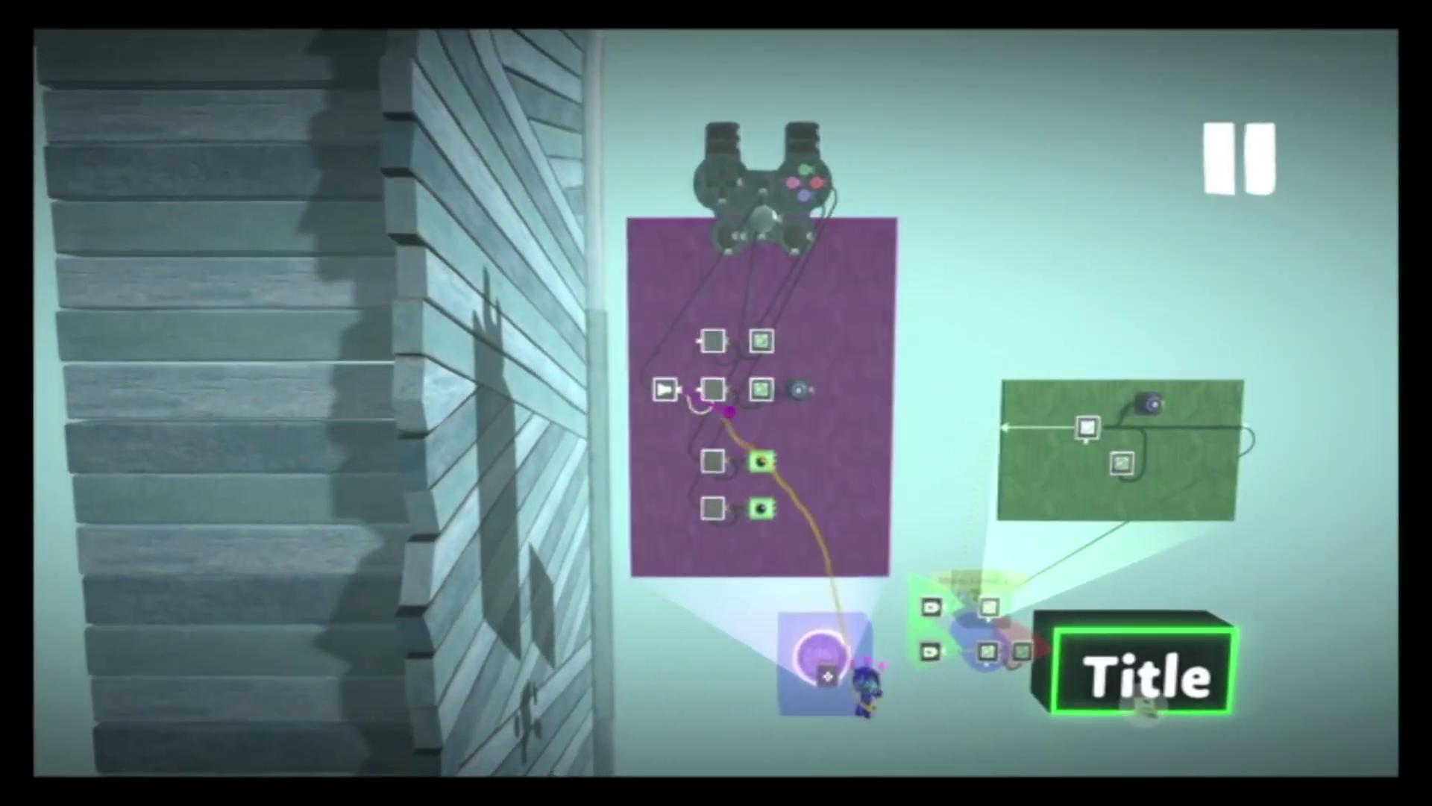
pyautogui.click(783, 390)
# Step: Frame the new Movie Camera around the blue controller block and adjust its transition, movement, timing and focus settings
pyautogui.rightClick(799, 390)
pyautogui.press('Up')
pyautogui.press('Up')
pyautogui.press('Up')
pyautogui.press('Up')
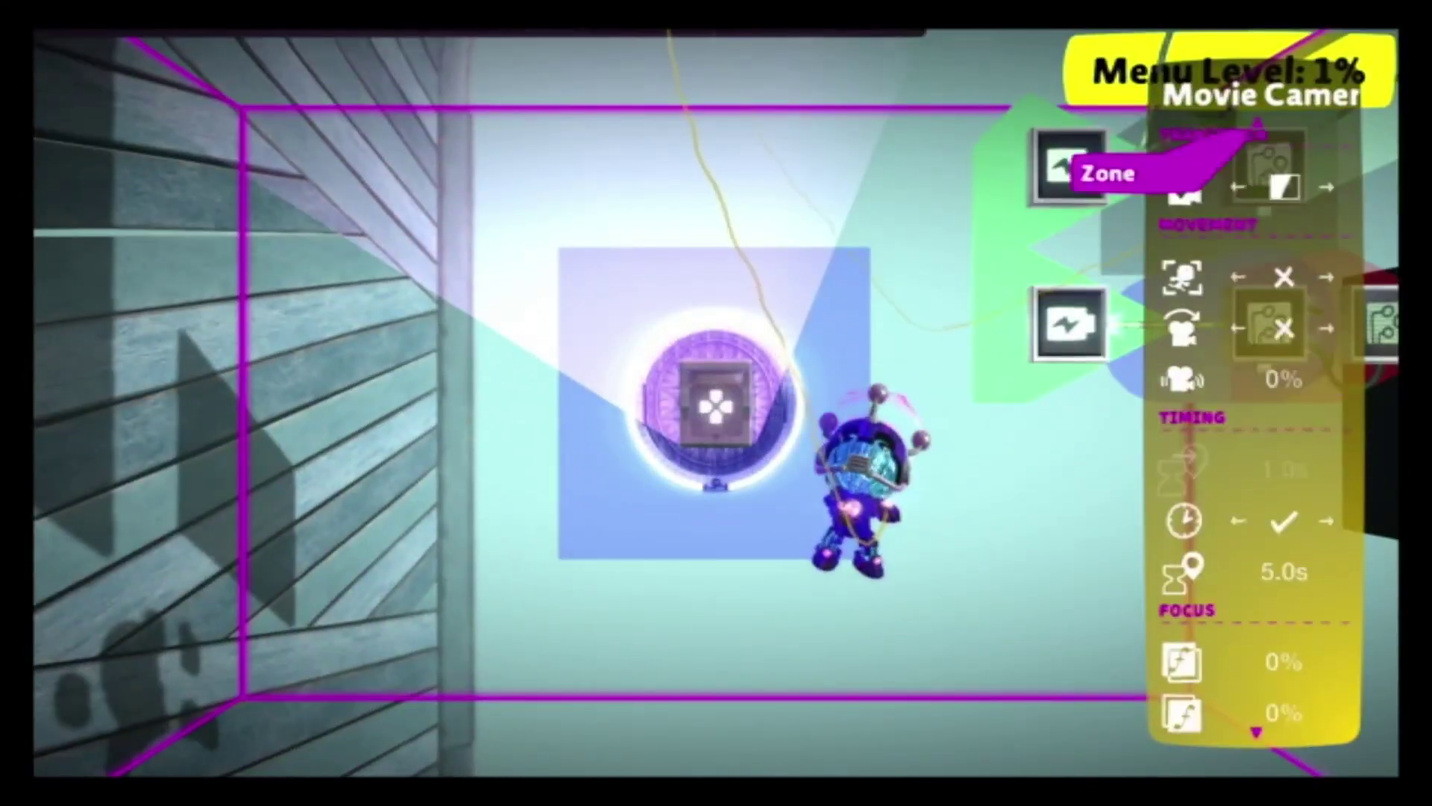
pyautogui.press('Down')
pyautogui.press('Down')
pyautogui.press('Down')
pyautogui.press('Up')
pyautogui.press('Right')
pyautogui.press('Down')
pyautogui.press('Down')
pyautogui.press('Down')
pyautogui.press('Down')
pyautogui.press('Down')
pyautogui.press('Left')
pyautogui.press('Left')
pyautogui.press('Down')
pyautogui.press('Down')
pyautogui.press('Down')
pyautogui.press('Left')
pyautogui.press('Escape')
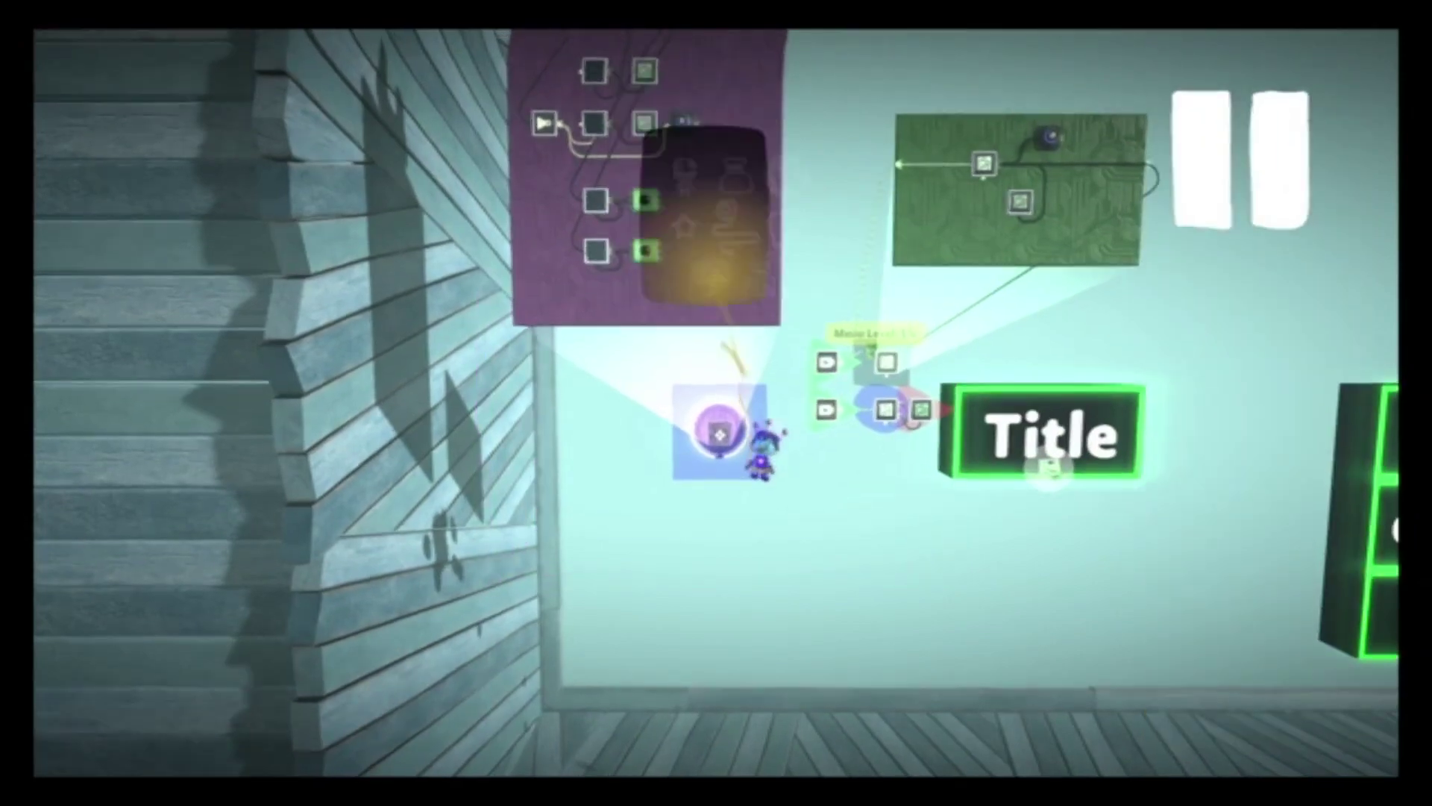
# Step: Copy the menu logic beside the Title block to the space before Play and stack three lower rows for its options
pyautogui.press('Down')
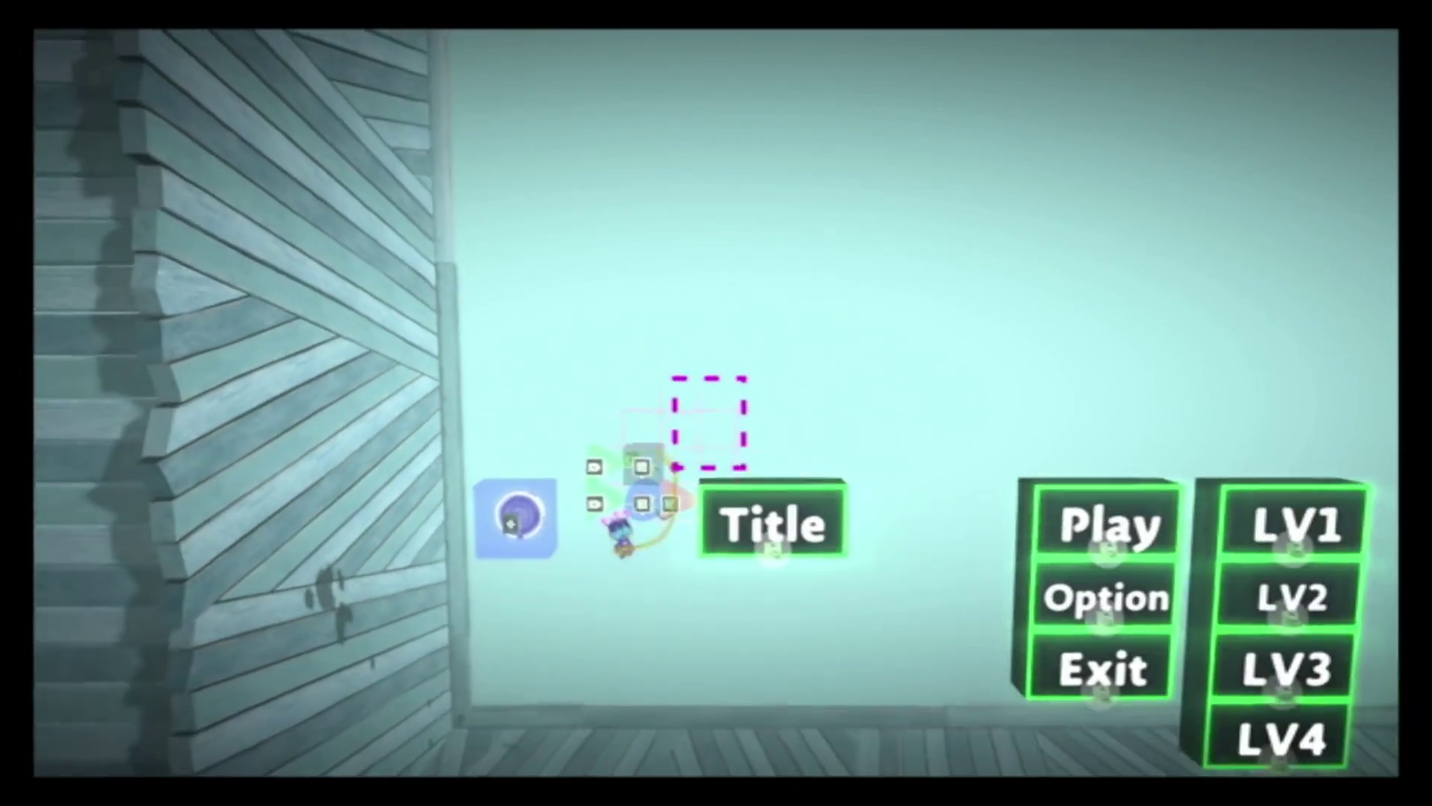
pyautogui.moveTo(681, 464); pyautogui.dragTo(617, 480)
pyautogui.click(703, 387)
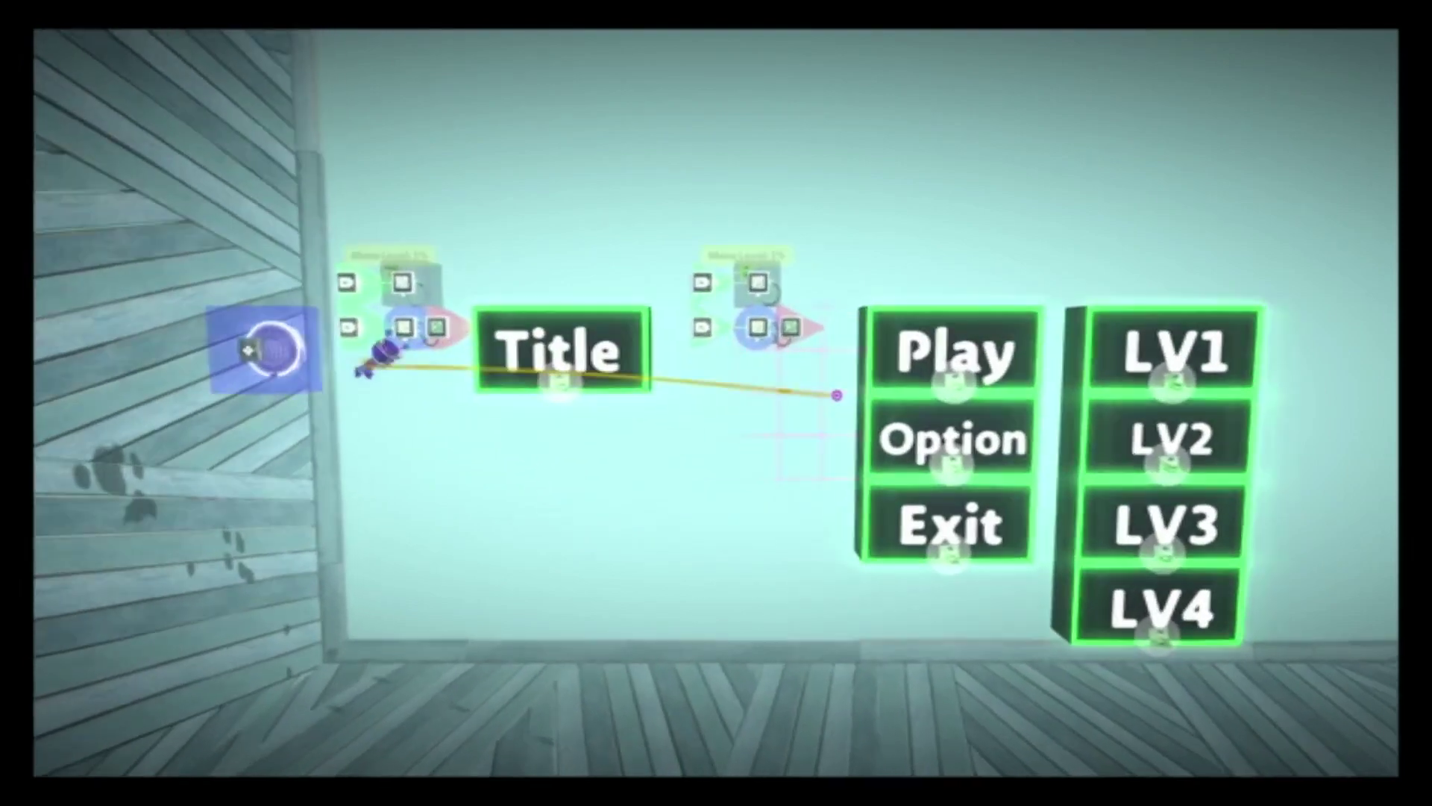
pyautogui.moveTo(835, 399); pyautogui.dragTo(621, 347)
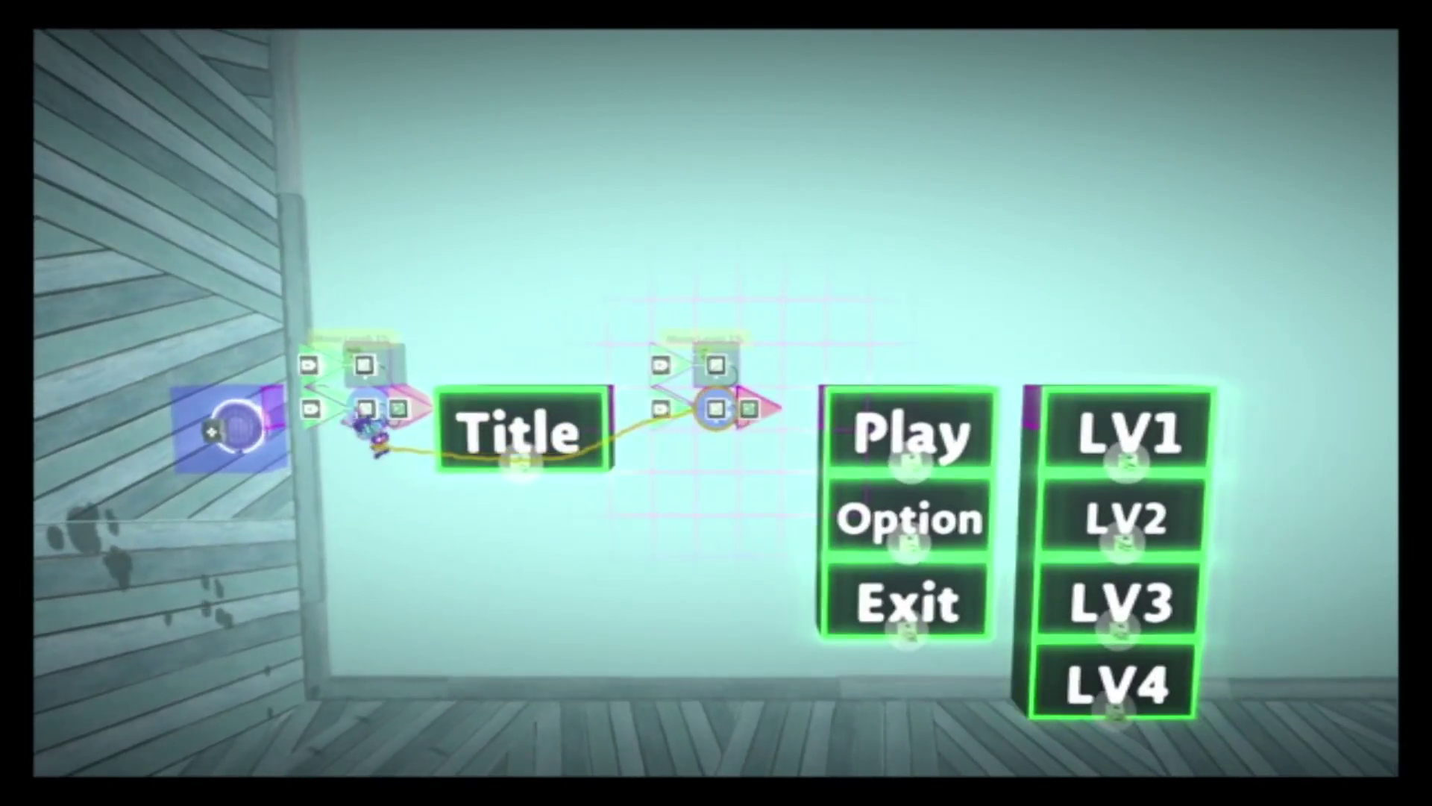
pyautogui.click(716, 452)
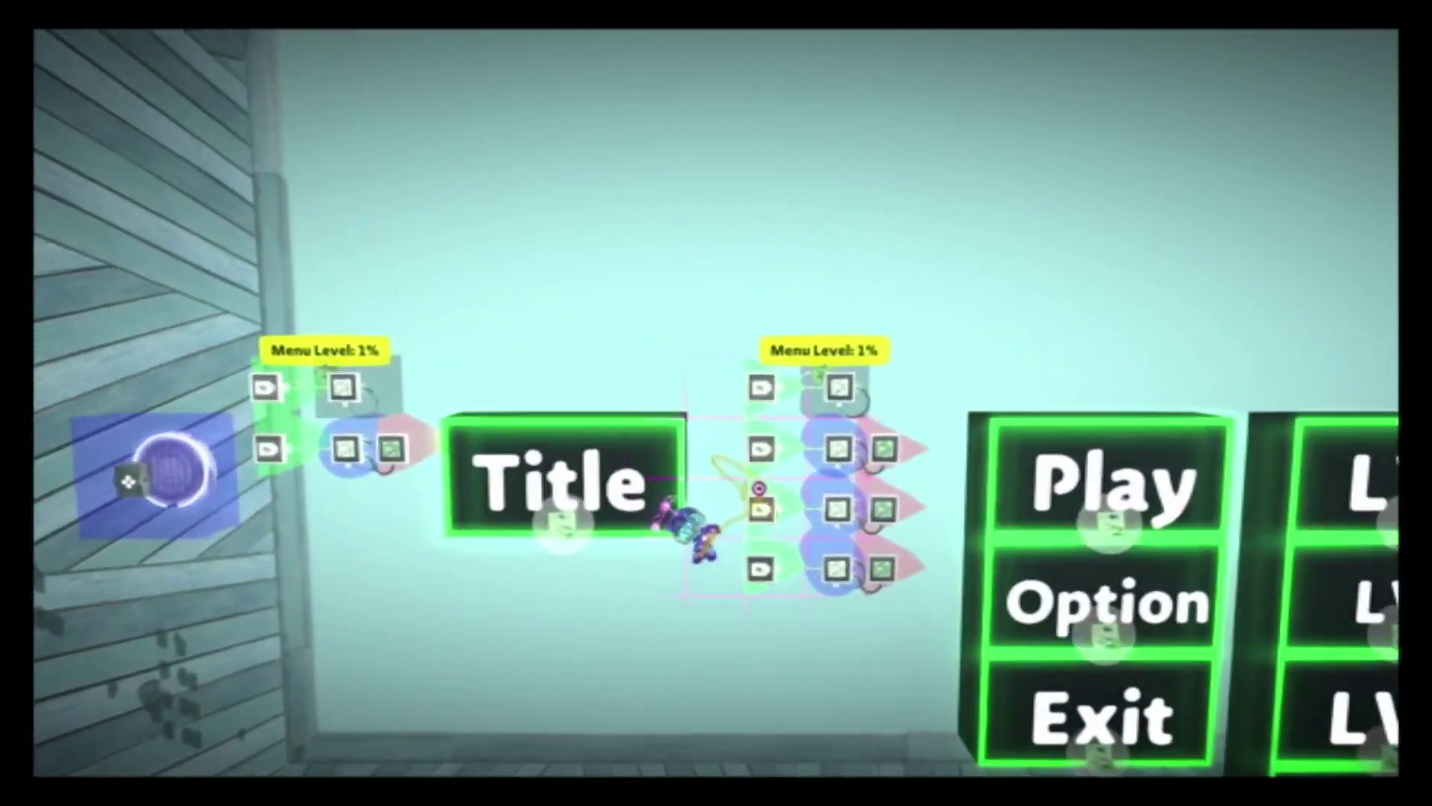
# Step: Adjust the output settings of the batteries in the copied menu logic beside the Play block
pyautogui.click(710, 428)
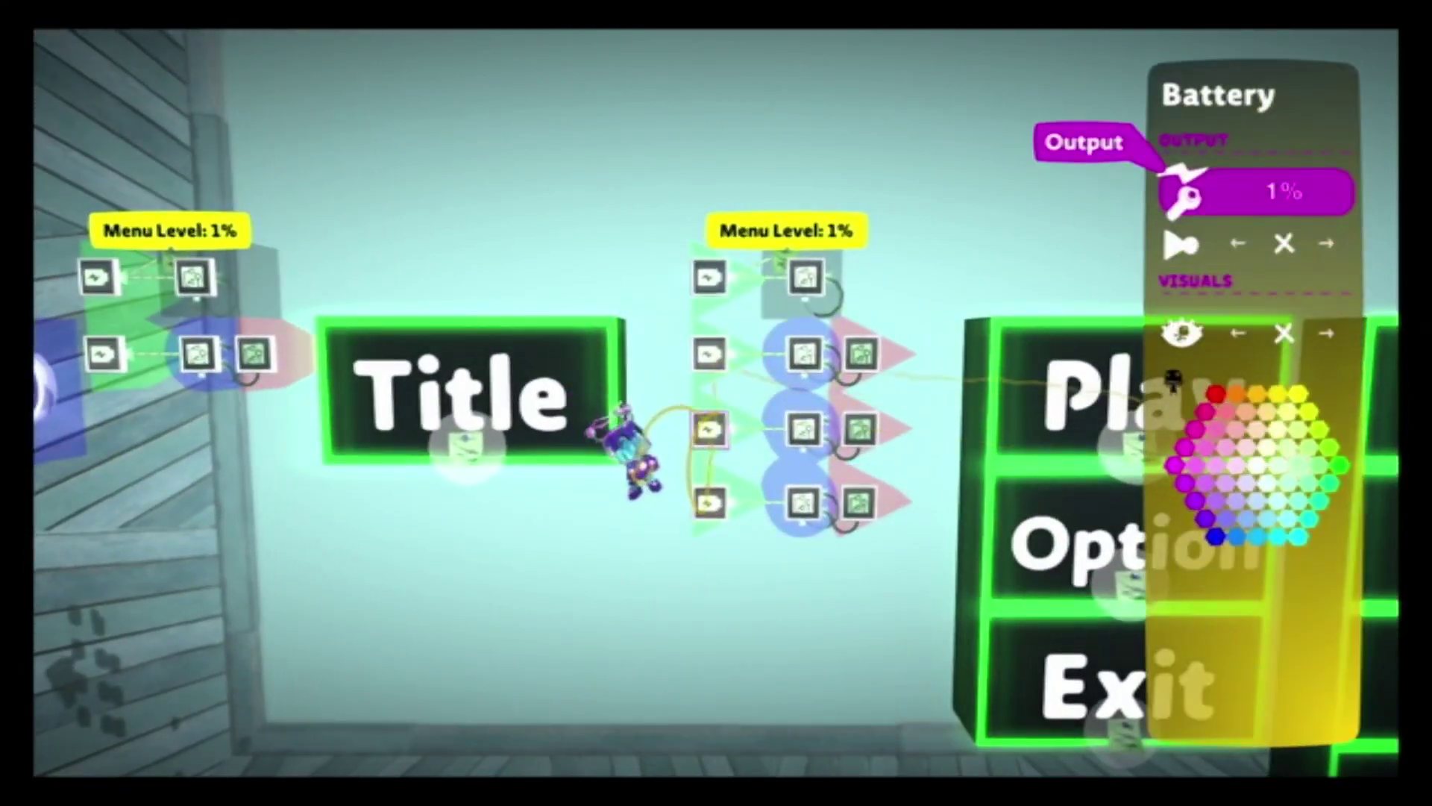
pyautogui.press('Escape')
pyautogui.click(709, 447)
pyautogui.press('Right')
pyautogui.press('Right')
pyautogui.press('Escape')
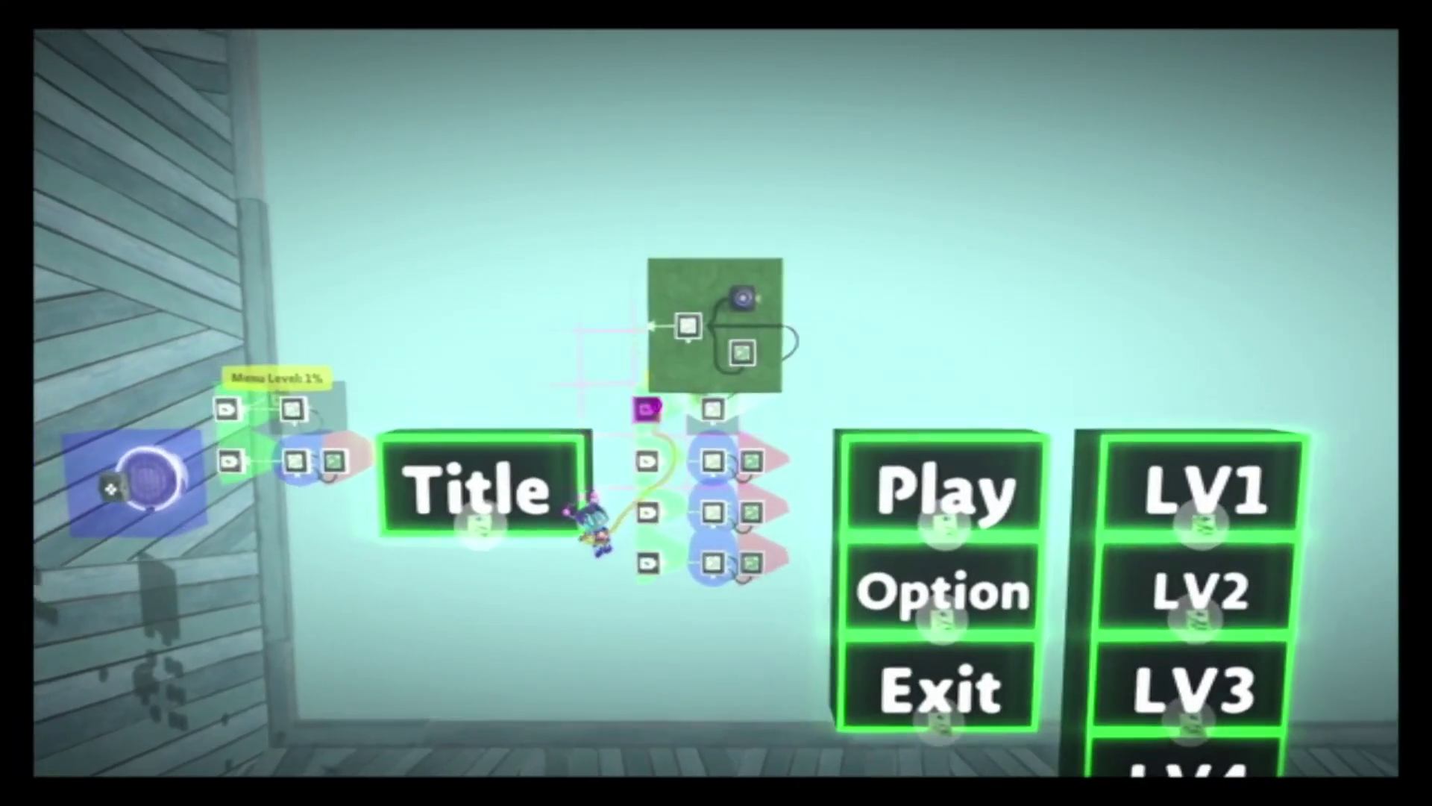
pyautogui.click(649, 408)
pyautogui.press('Escape')
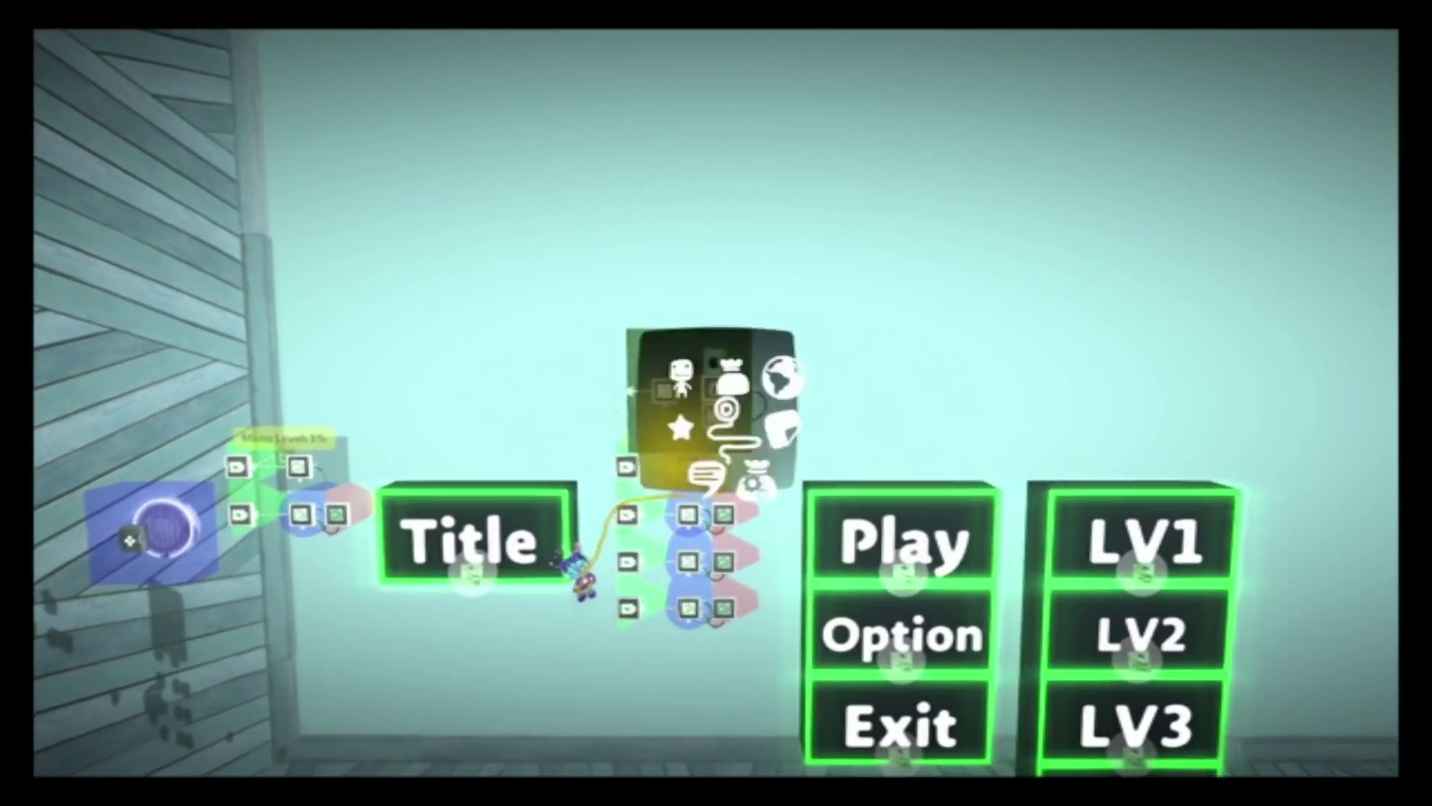
# Step: Place three side-by-side sets of microchip, battery and green tag on a new open circuit board above the copied menu logic
pyautogui.press('Return')
pyautogui.press('Right')
pyautogui.press('Down')
pyautogui.press('Return')
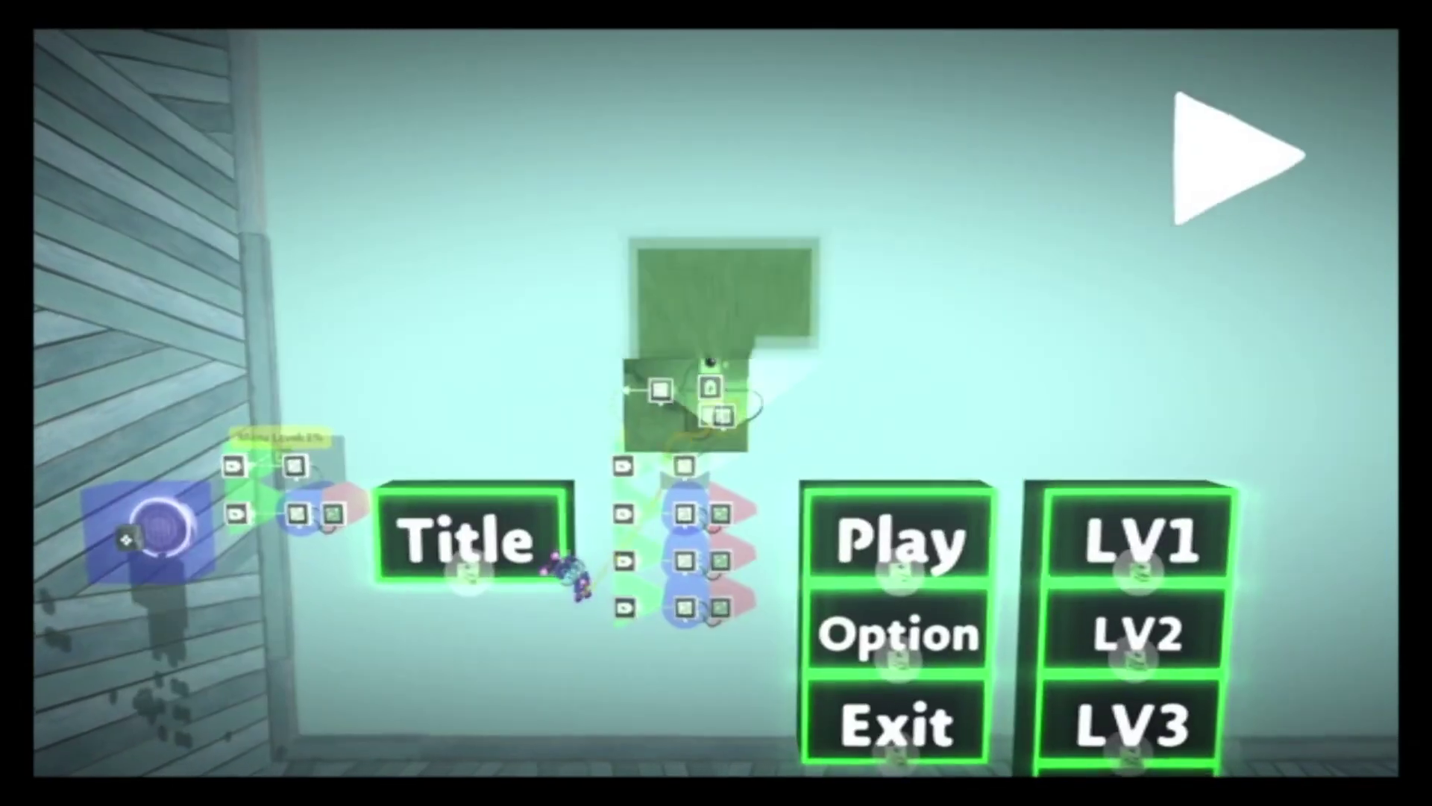
pyautogui.press('Up')
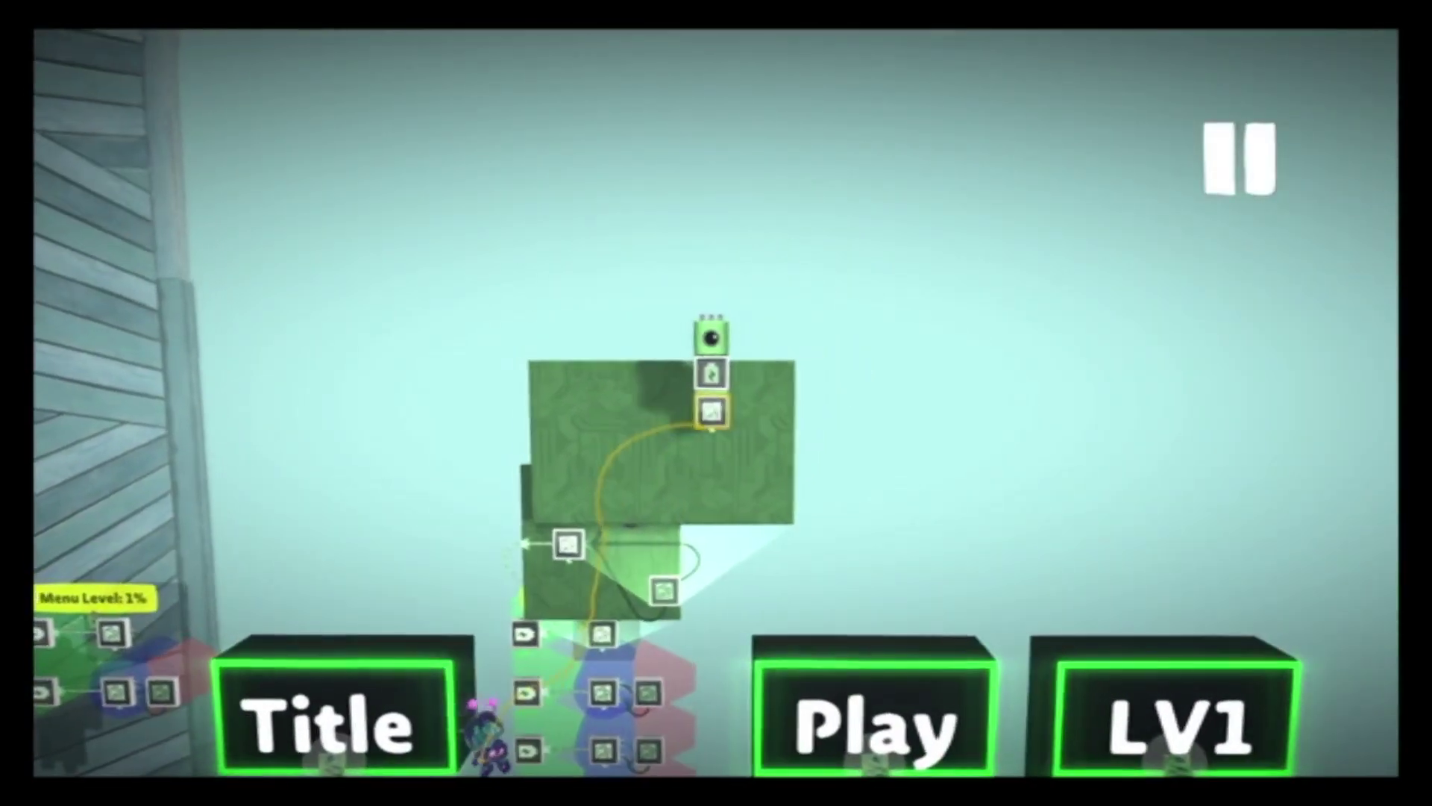
pyautogui.click(703, 387)
pyautogui.press('Escape')
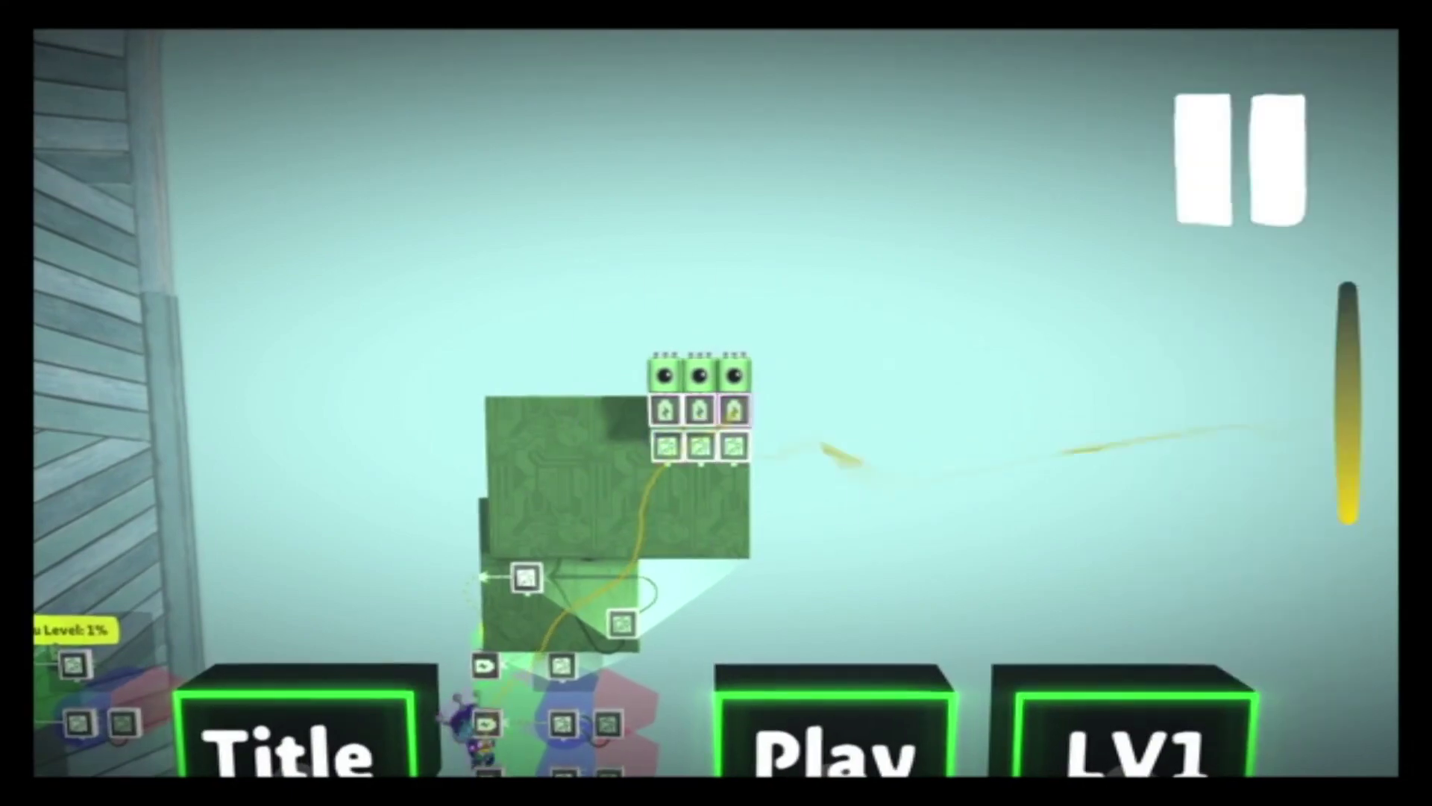
pyautogui.click(728, 412)
pyautogui.press('Escape')
pyautogui.press('Up')
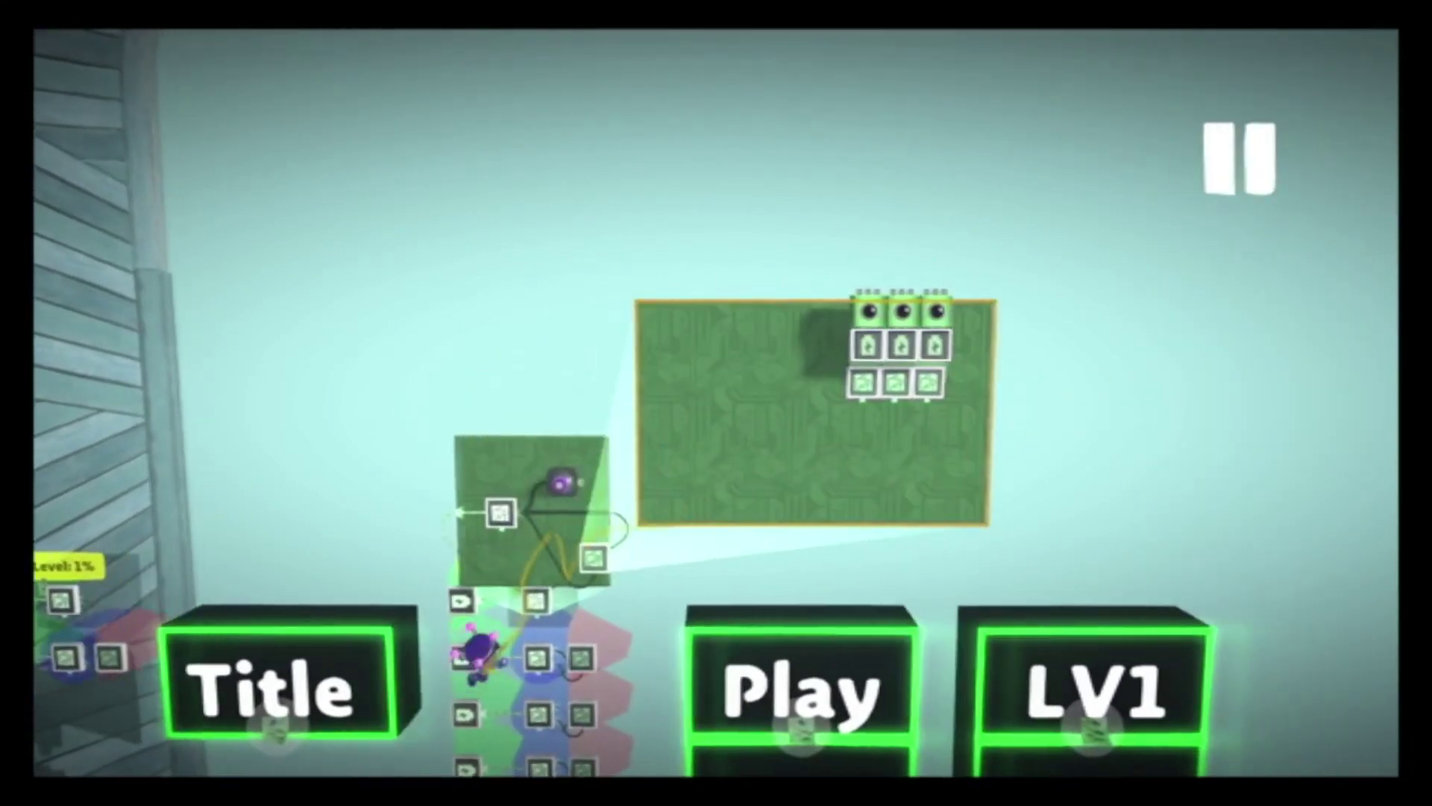
# Step: Pick a Selector from the logic gadgets for the new circuit board, with its number of ports at 3
pyautogui.press('Return')
pyautogui.press('Up')
pyautogui.press('Up')
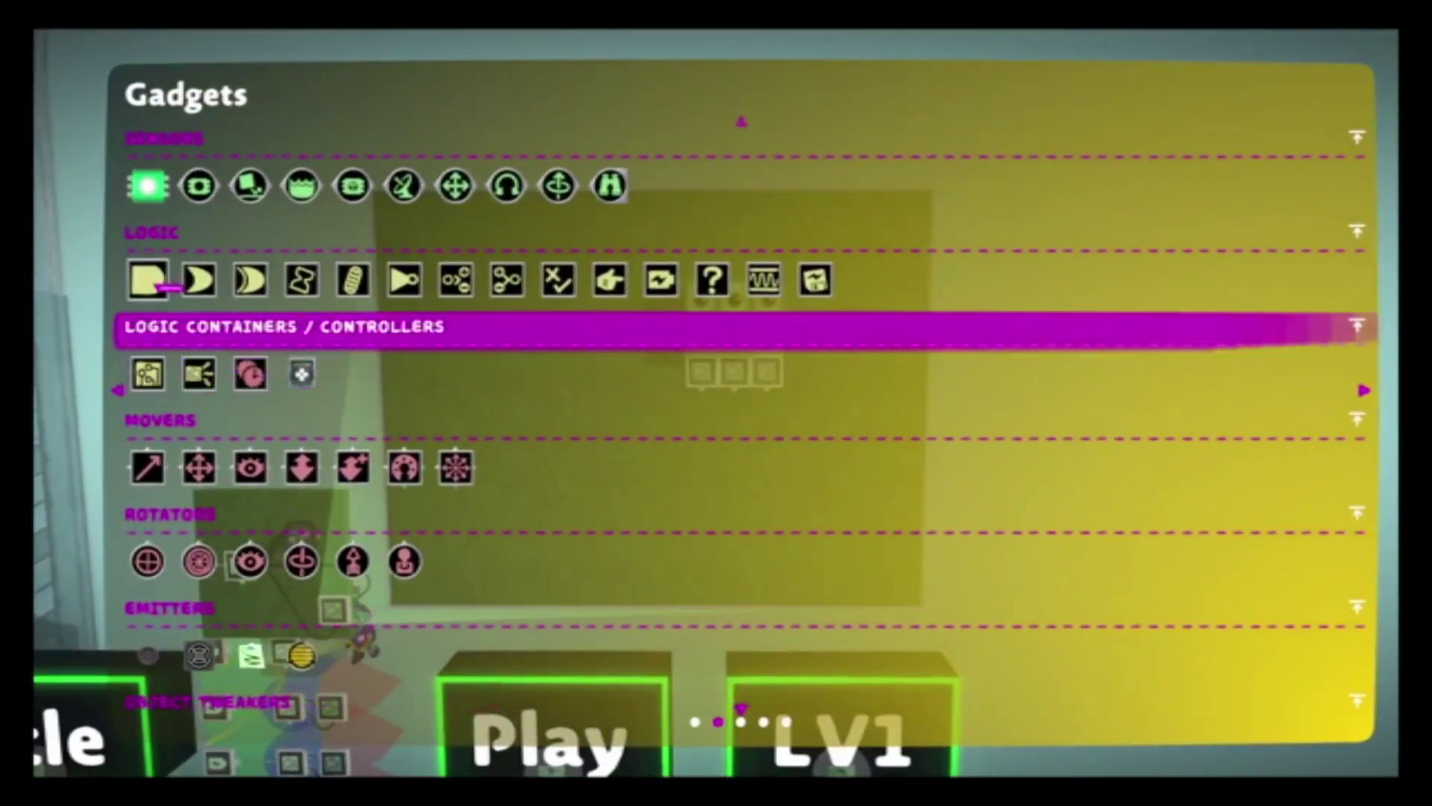
pyautogui.press('Right')
pyautogui.press('Right')
pyautogui.press('Right')
pyautogui.press('Right')
pyautogui.press('Right')
pyautogui.press('Right')
pyautogui.press('Right')
pyautogui.press('Right')
pyautogui.press('Right')
pyautogui.press('Return')
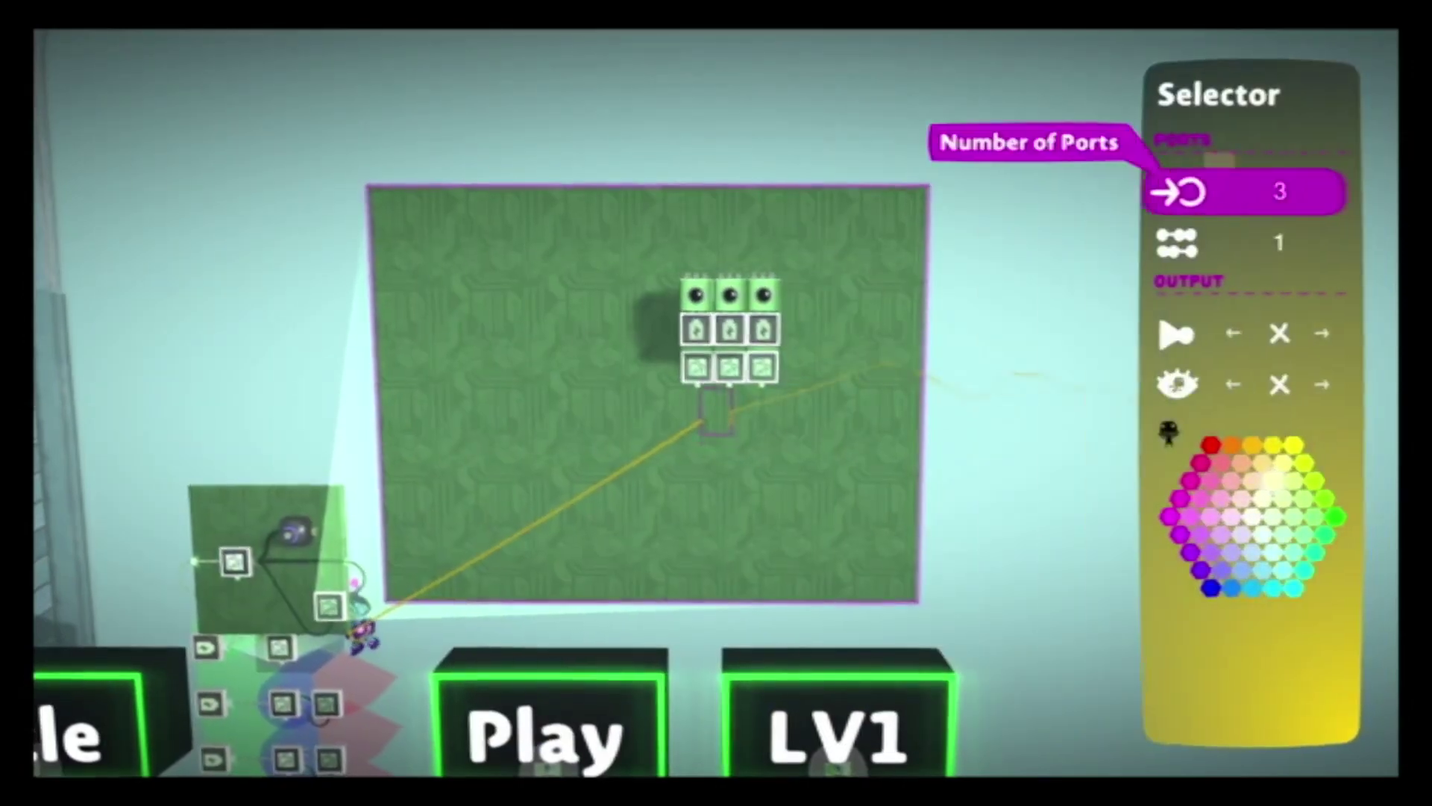
pyautogui.press('Escape')
# Step: Place the Selector beside the three microchips and wire its outputs to their Activate inputs
pyautogui.press('Return')
pyautogui.press('Return')
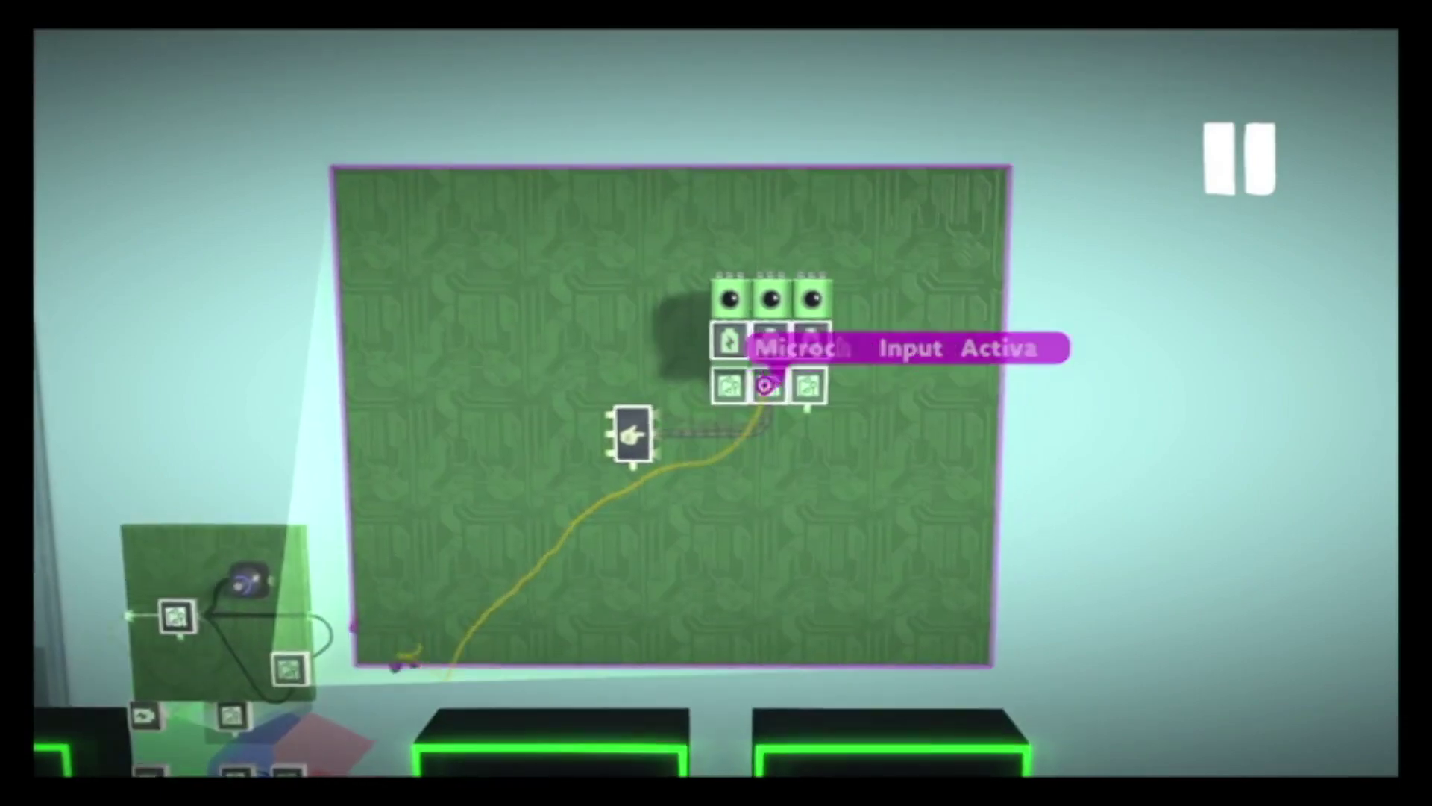
pyautogui.click(770, 384)
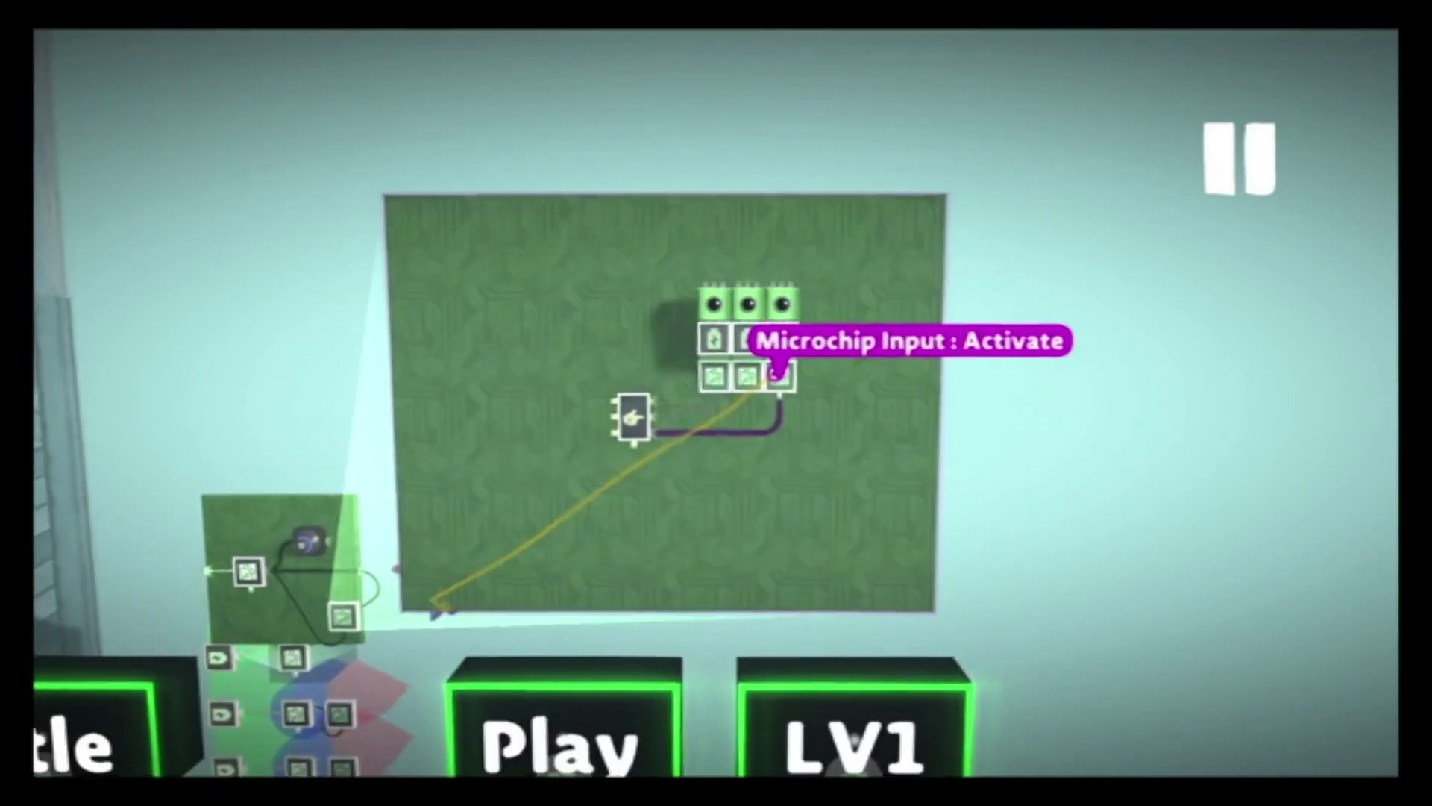
# Step: Add a Controlinator and a direction splitter beside the Selector on the large circuit board
pyautogui.press('Tab')
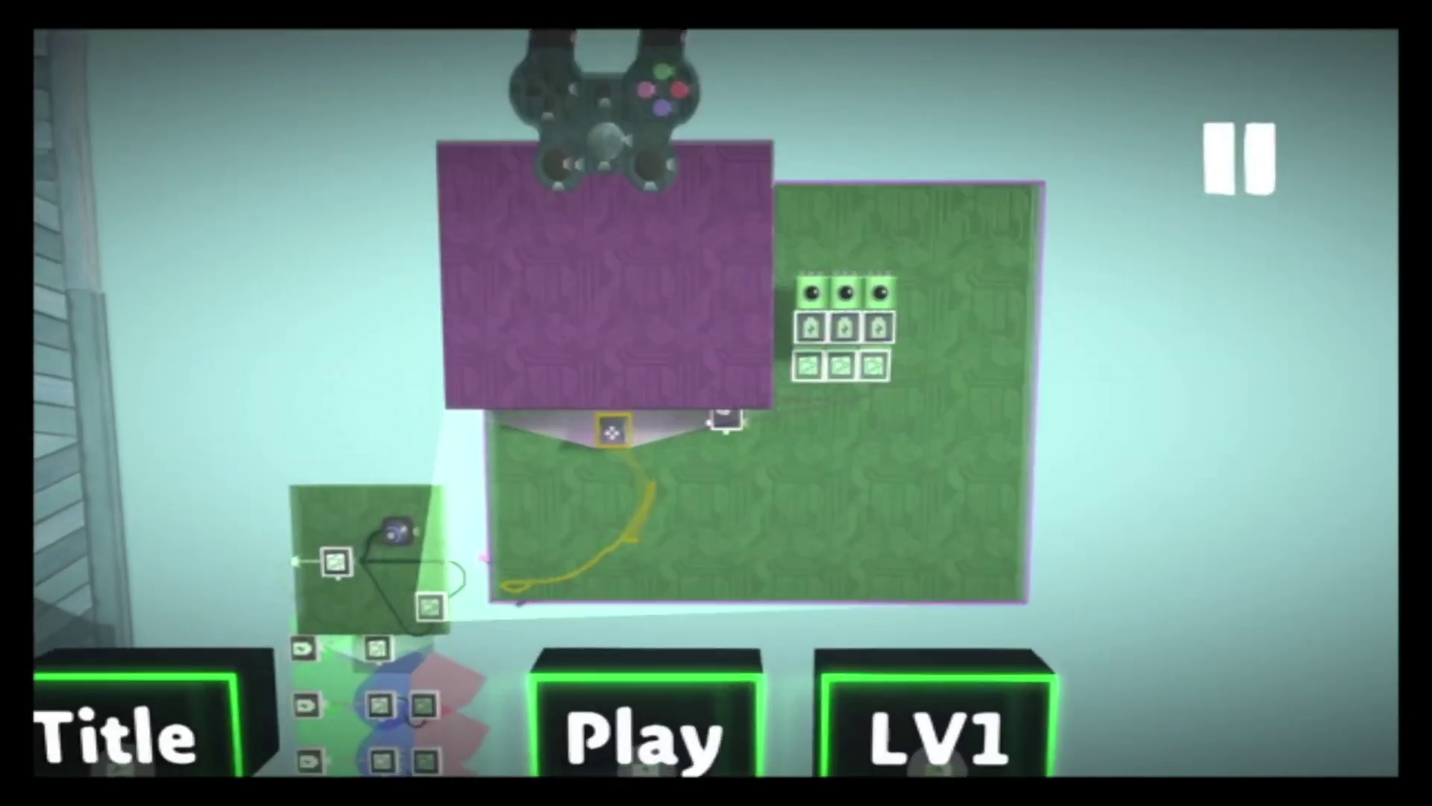
pyautogui.press('Tab')
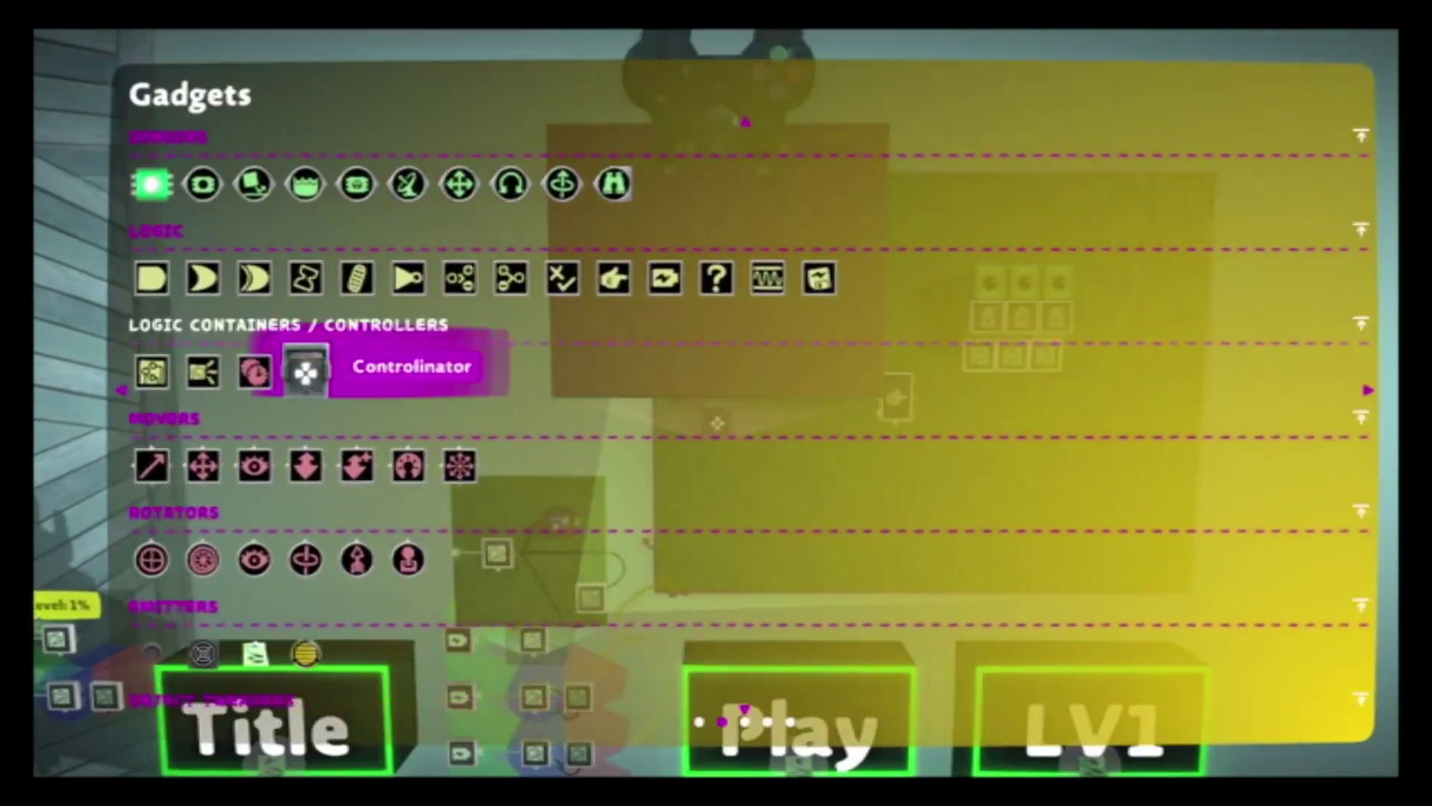
pyautogui.press('Up')
pyautogui.press('Right')
pyautogui.press('Right')
pyautogui.press('Right')
pyautogui.press('Right')
pyautogui.press('Right')
pyautogui.press('Return')
pyautogui.press('Return')
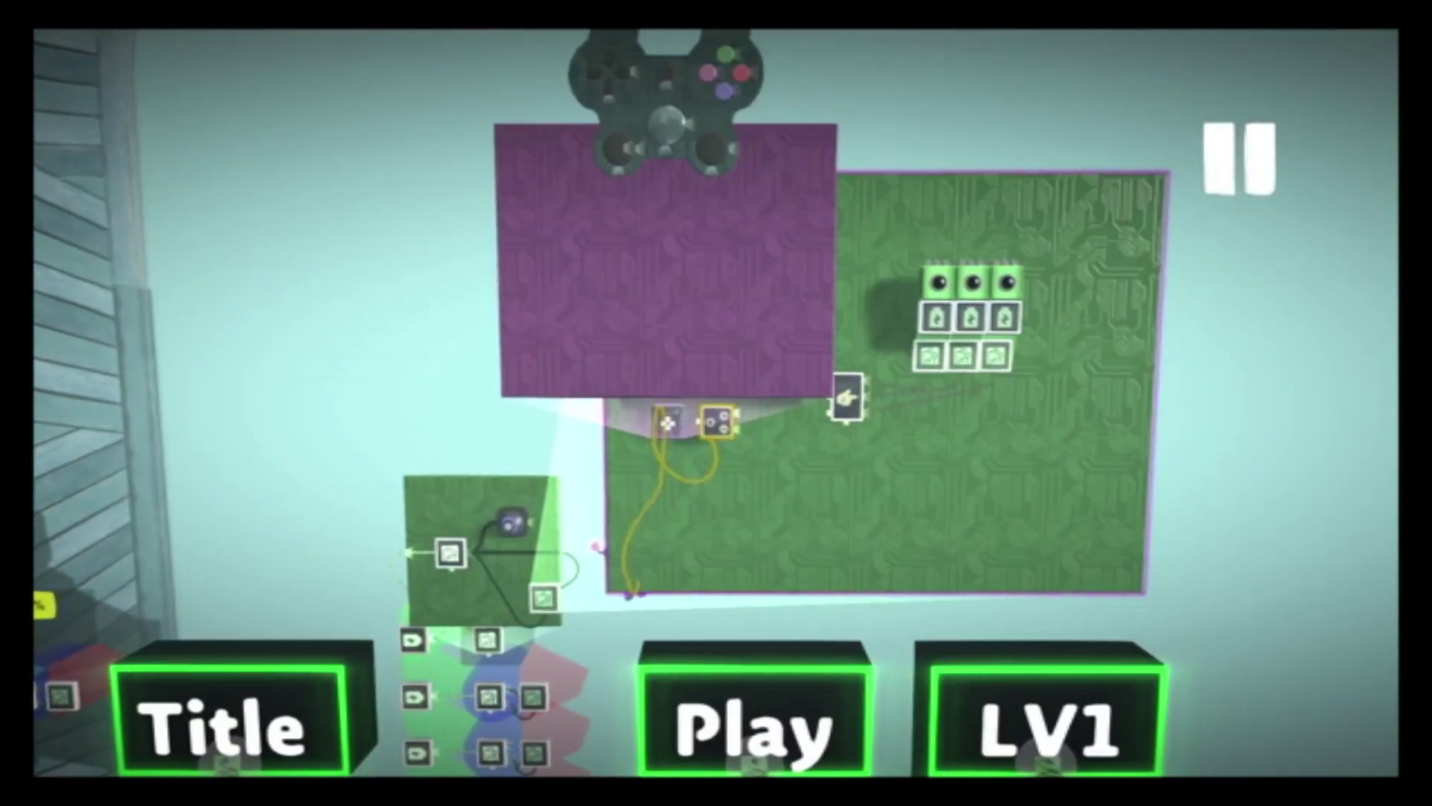
# Step: Add a direction combiner between the splitter and the Selector
pyautogui.press('Tab')
pyautogui.press('Right')
pyautogui.press('Return')
pyautogui.click(744, 422)
pyautogui.press('Escape')
pyautogui.press('Escape')
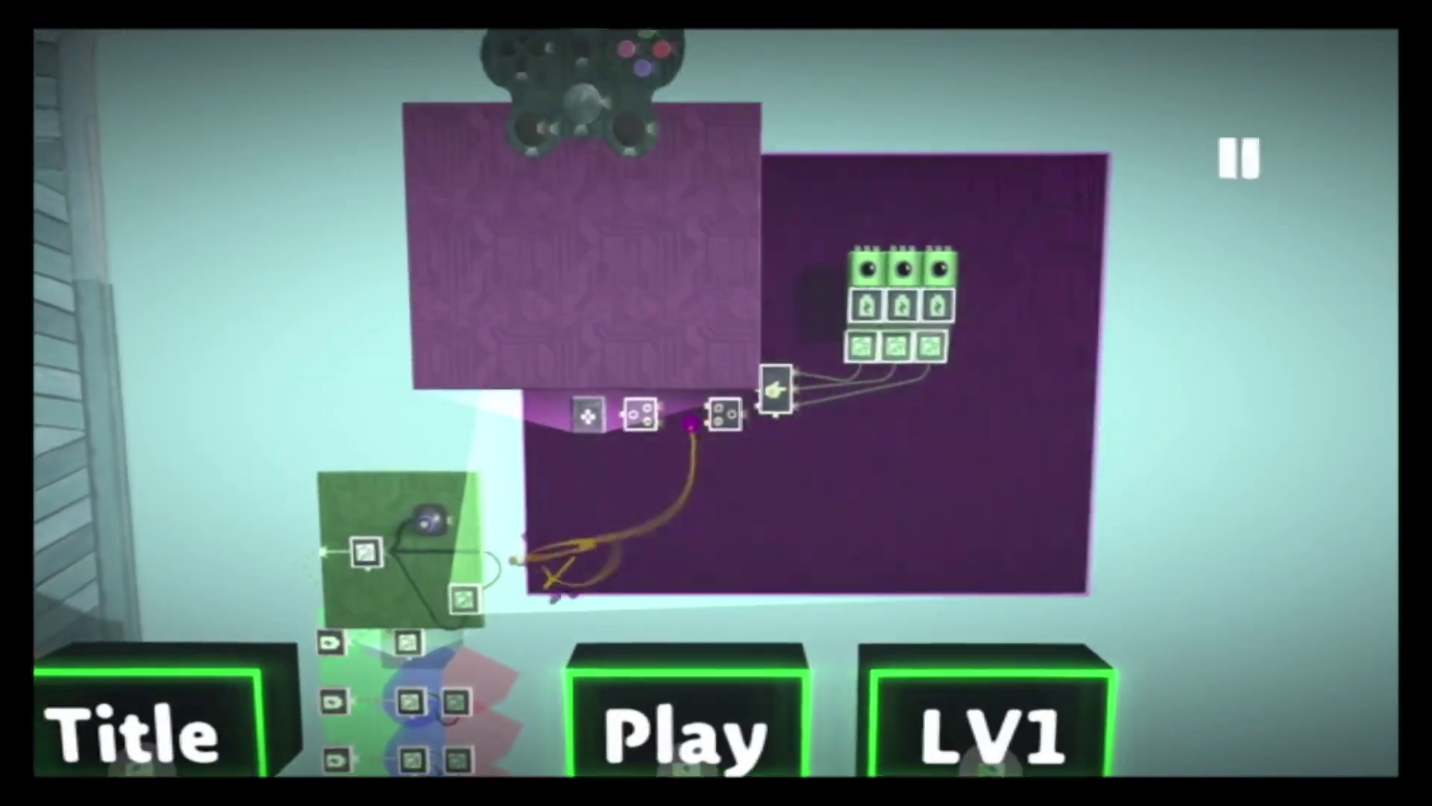
# Step: Wire the splitter's two outputs to the combiner's inputs
pyautogui.click(694, 412)
pyautogui.click(737, 408)
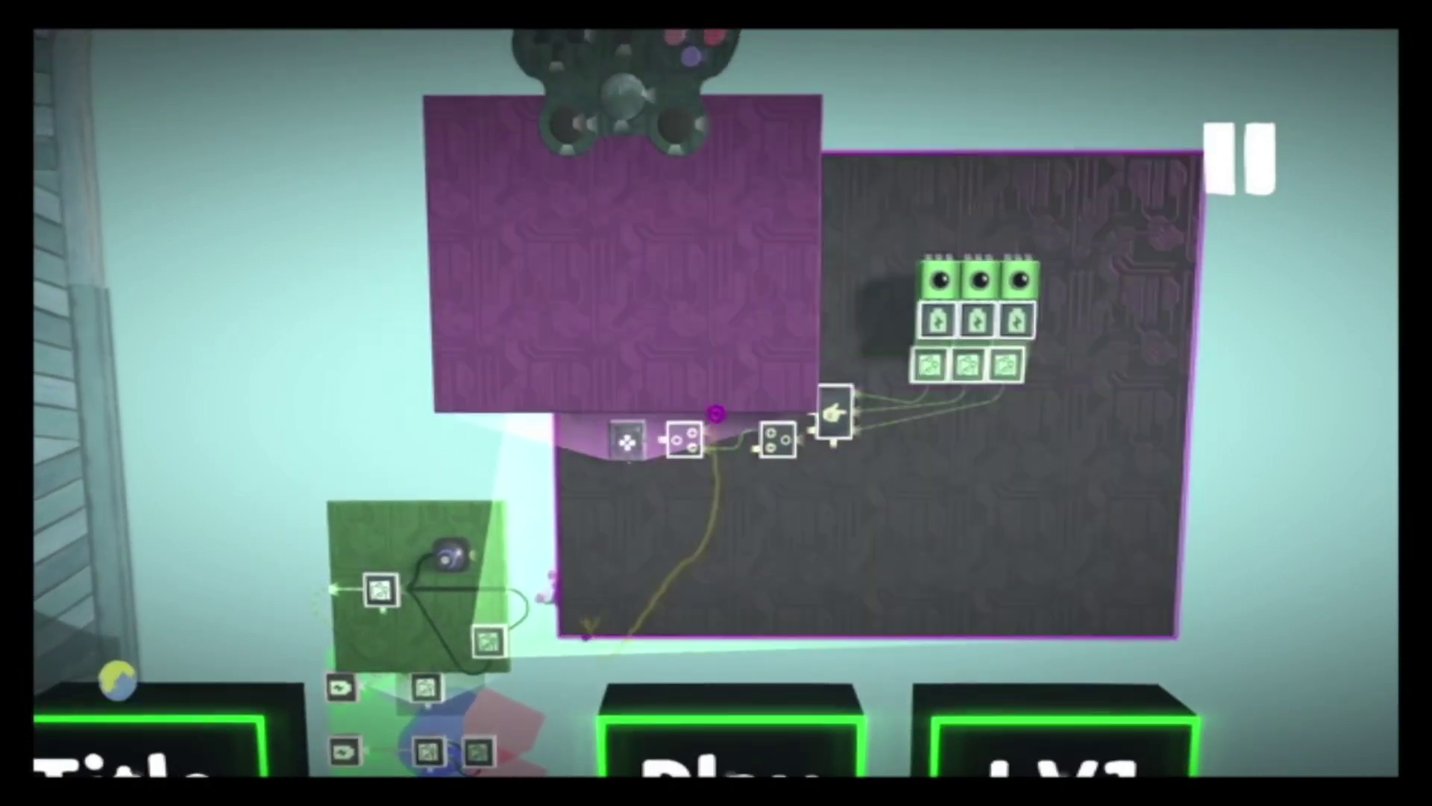
pyautogui.click(709, 423)
pyautogui.click(757, 445)
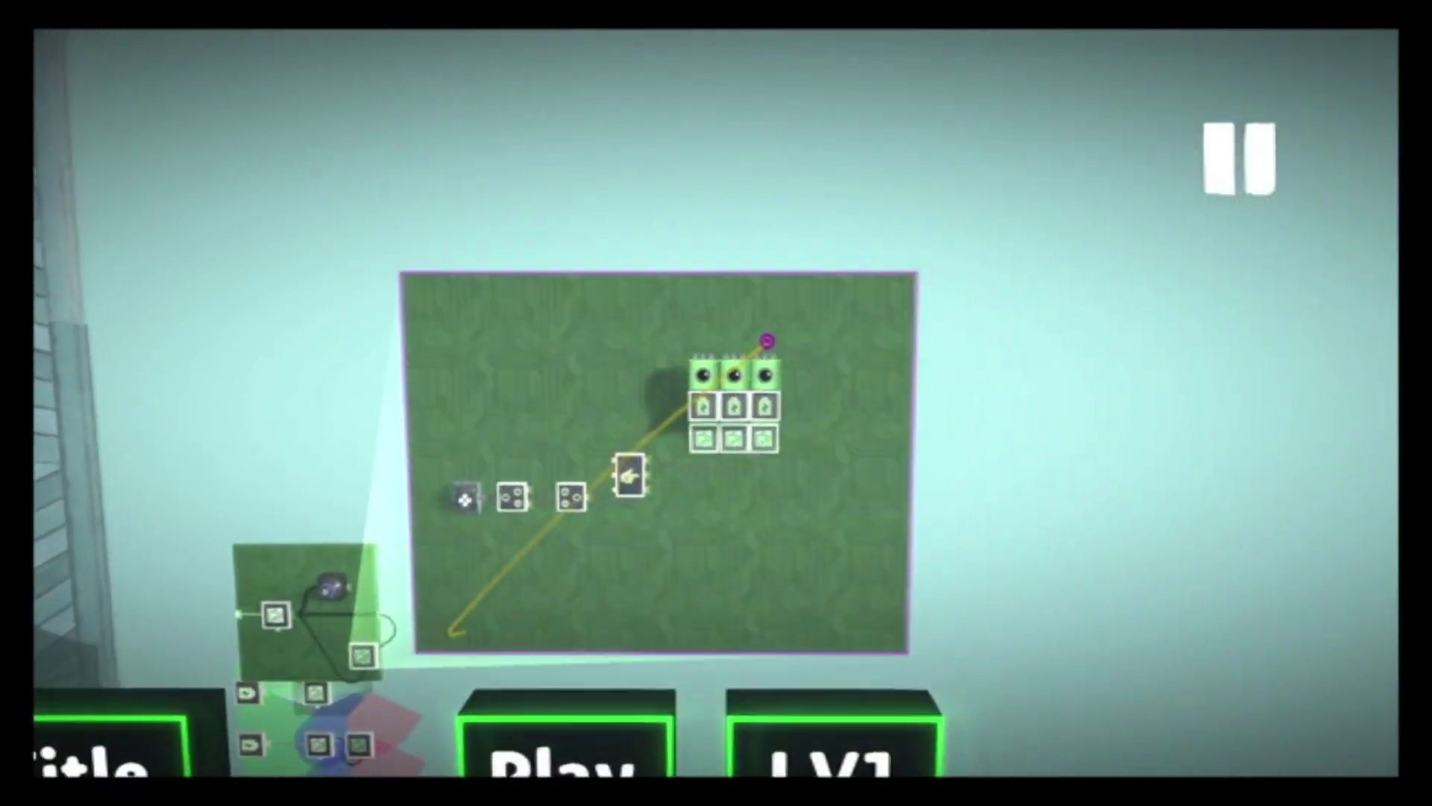
pyautogui.press('Escape')
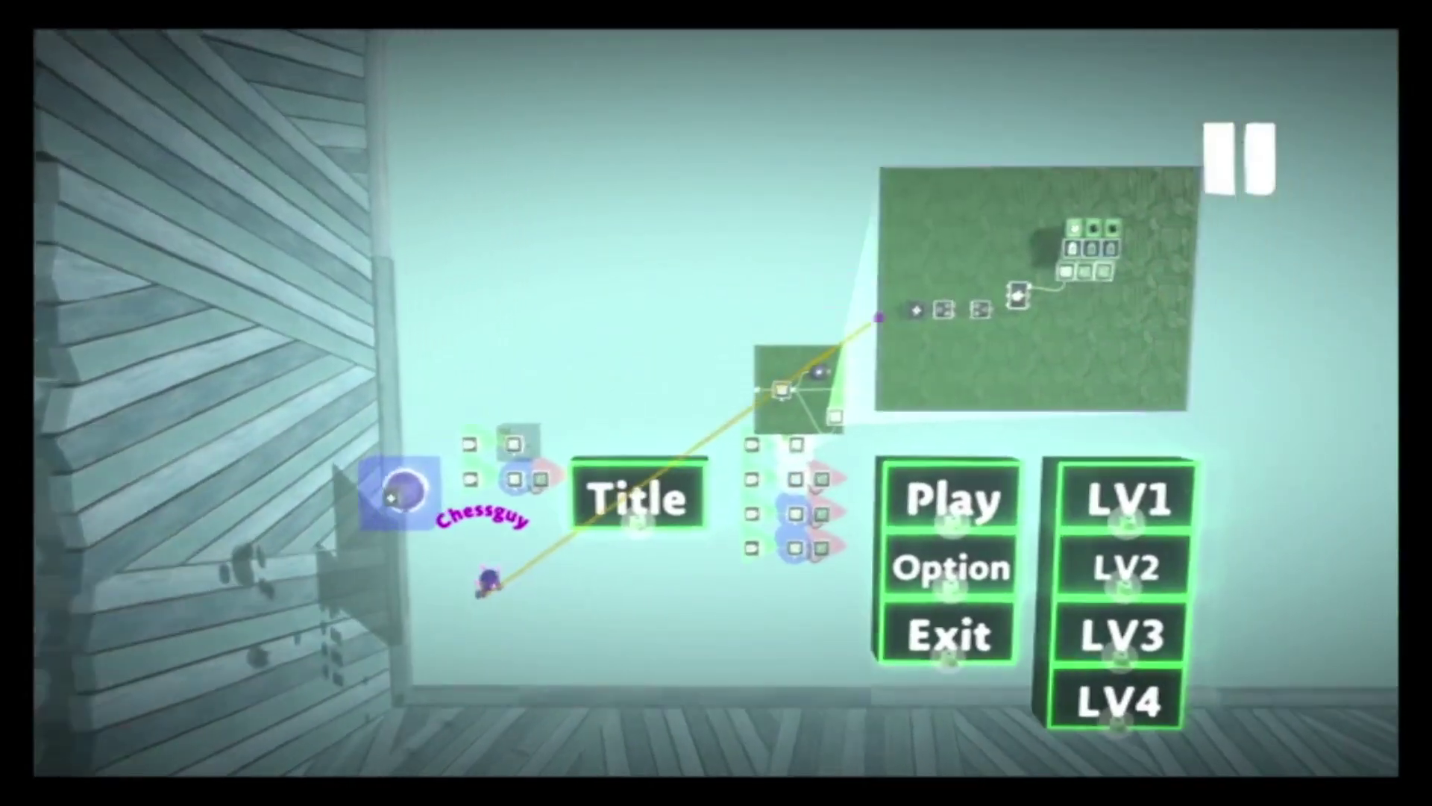
# Step: Examine the control mode and frequency color of the Controlinator on the large circuit board, and close its settings
pyautogui.click(741, 402)
pyautogui.press('Return')
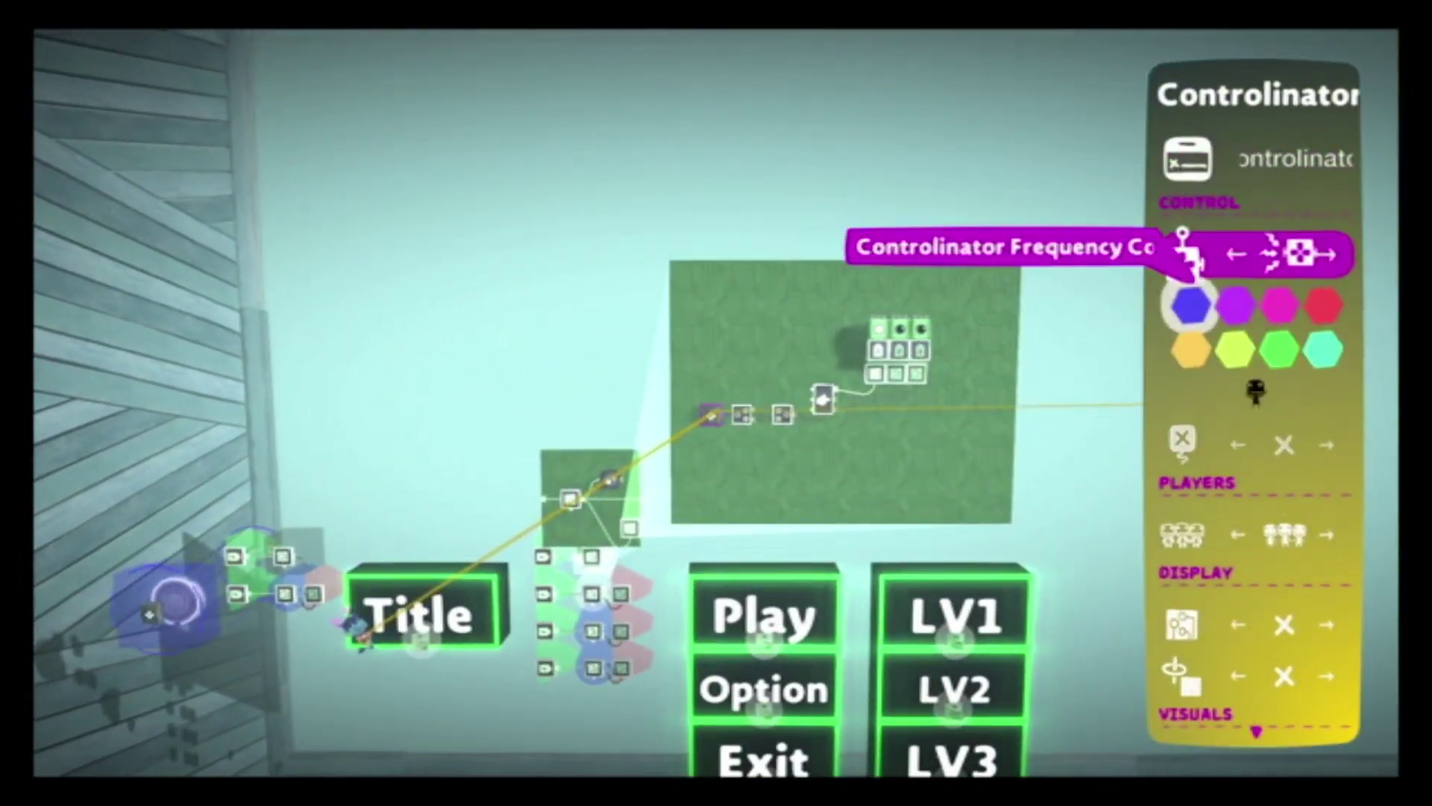
pyautogui.press('Escape')
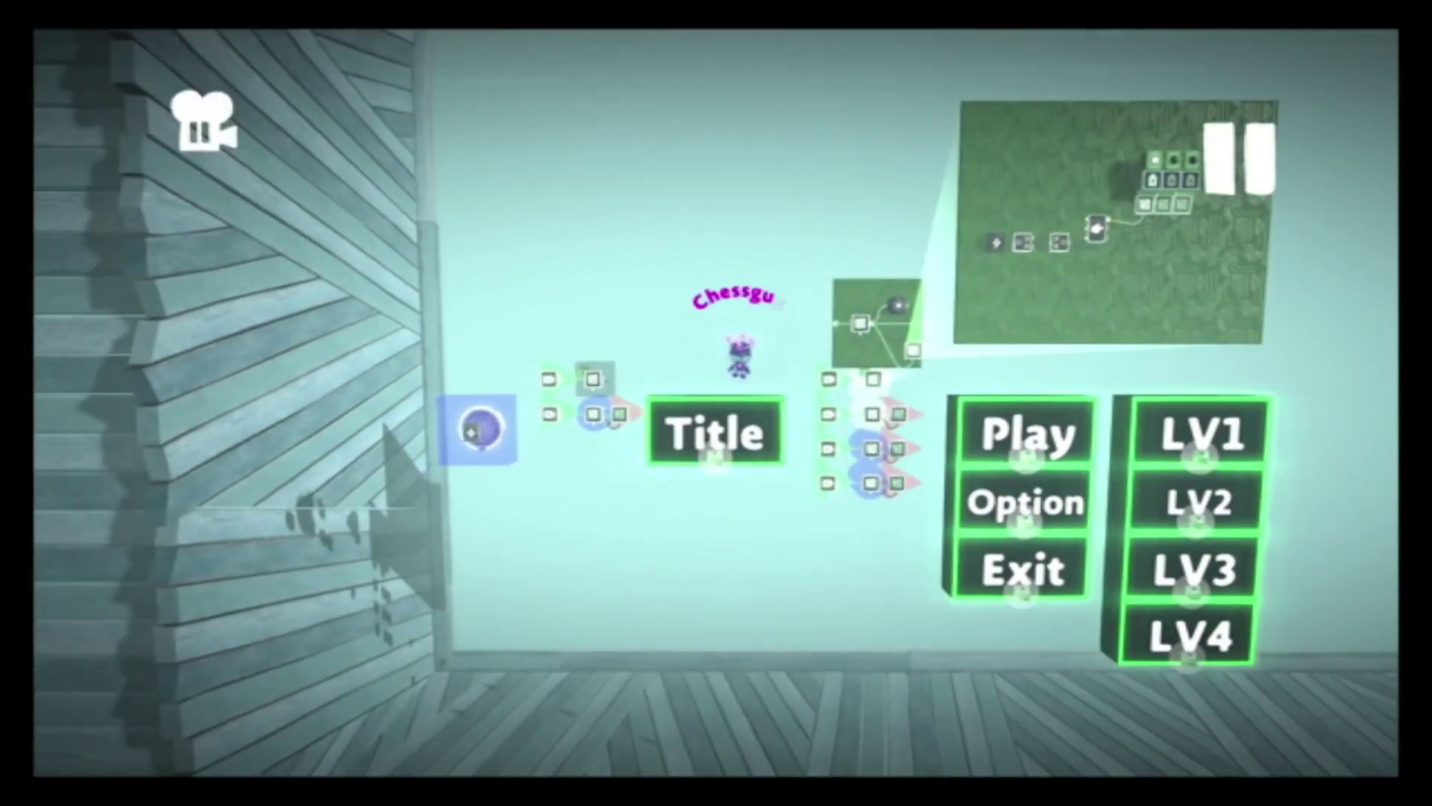
pyautogui.press('space')
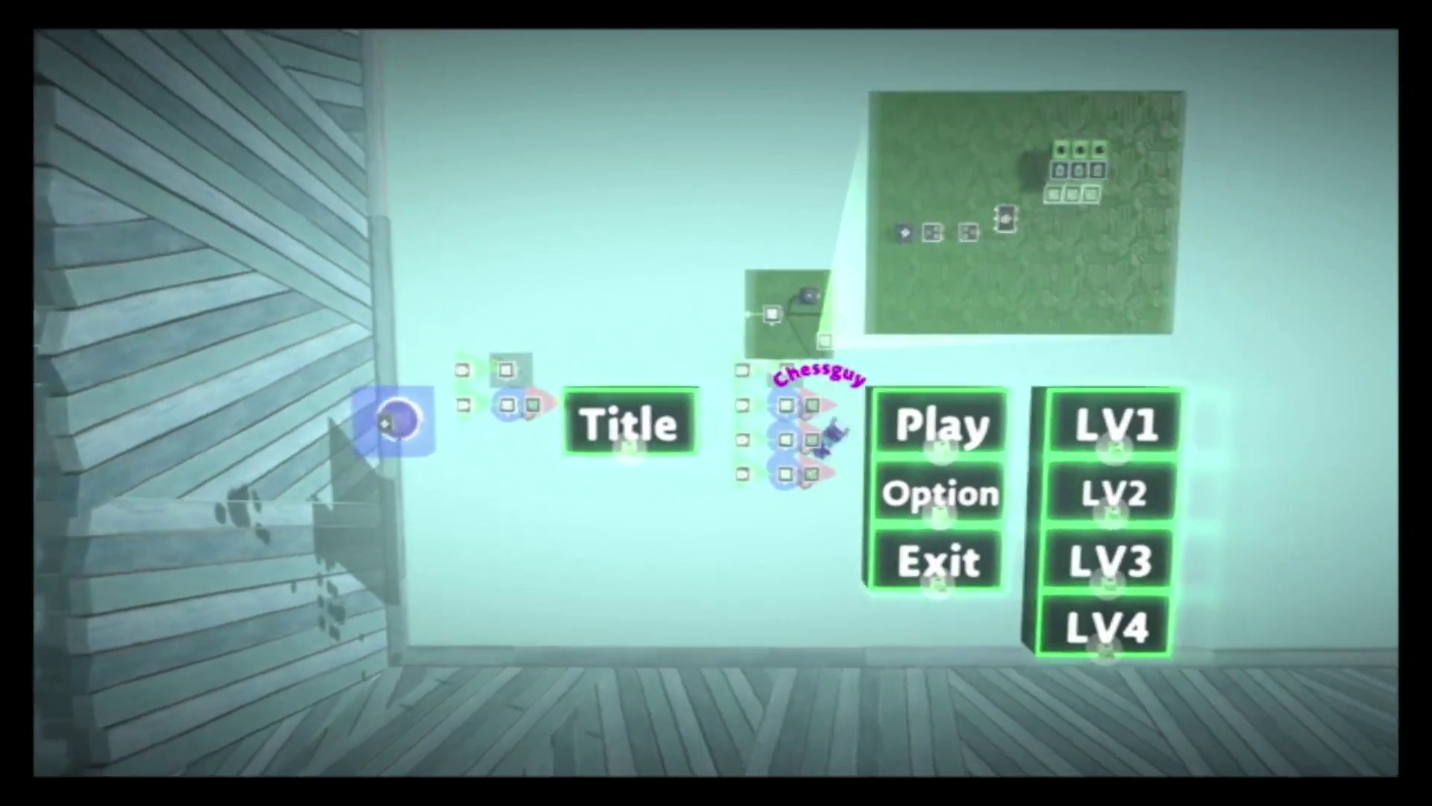
# Step: Clear the three batteries and green tags from above the Selector's microchips and reopen the large circuit board
pyautogui.click(955, 437)
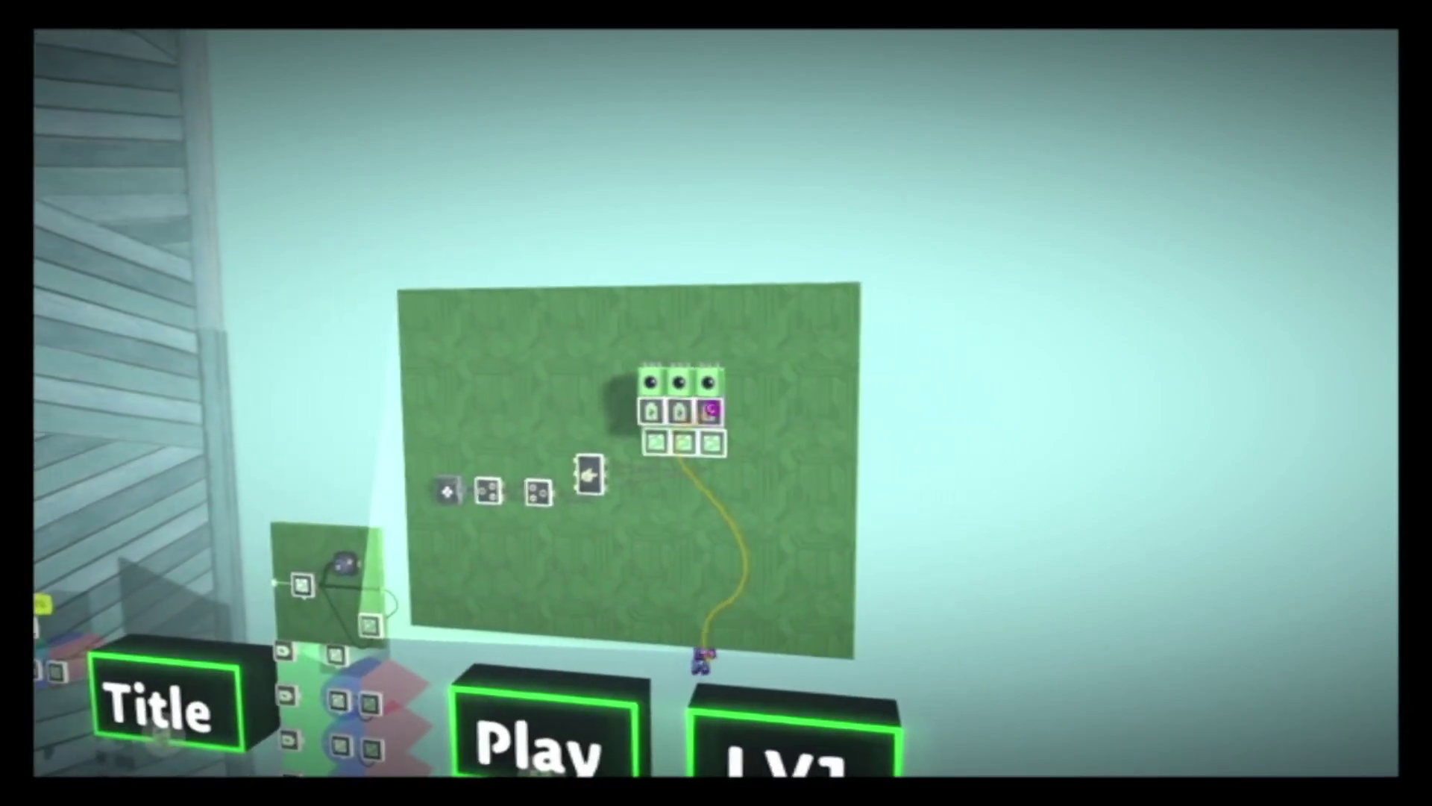
pyautogui.click(672, 414)
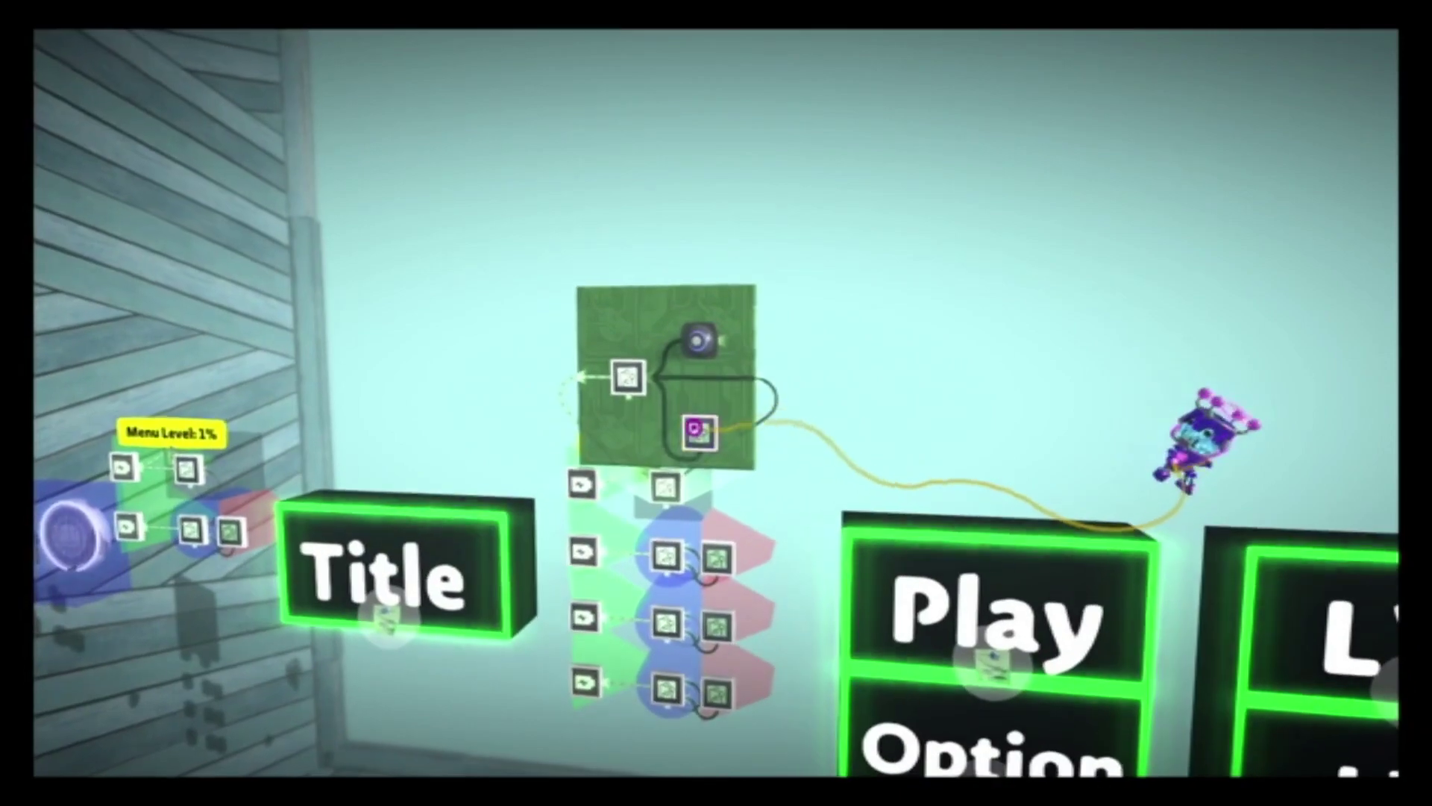
pyautogui.click(695, 410)
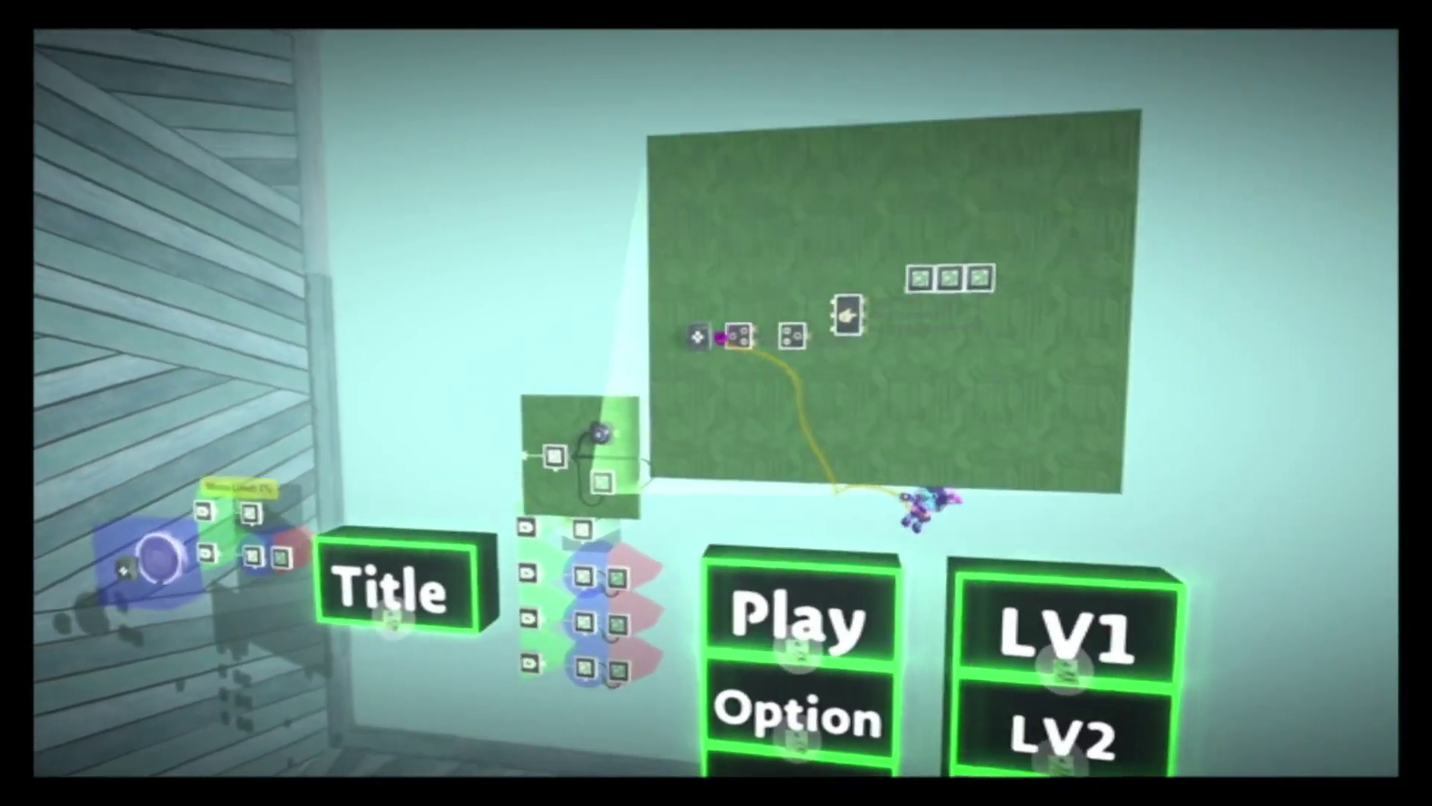
pyautogui.moveTo(703, 399); pyautogui.dragTo(866, 331)
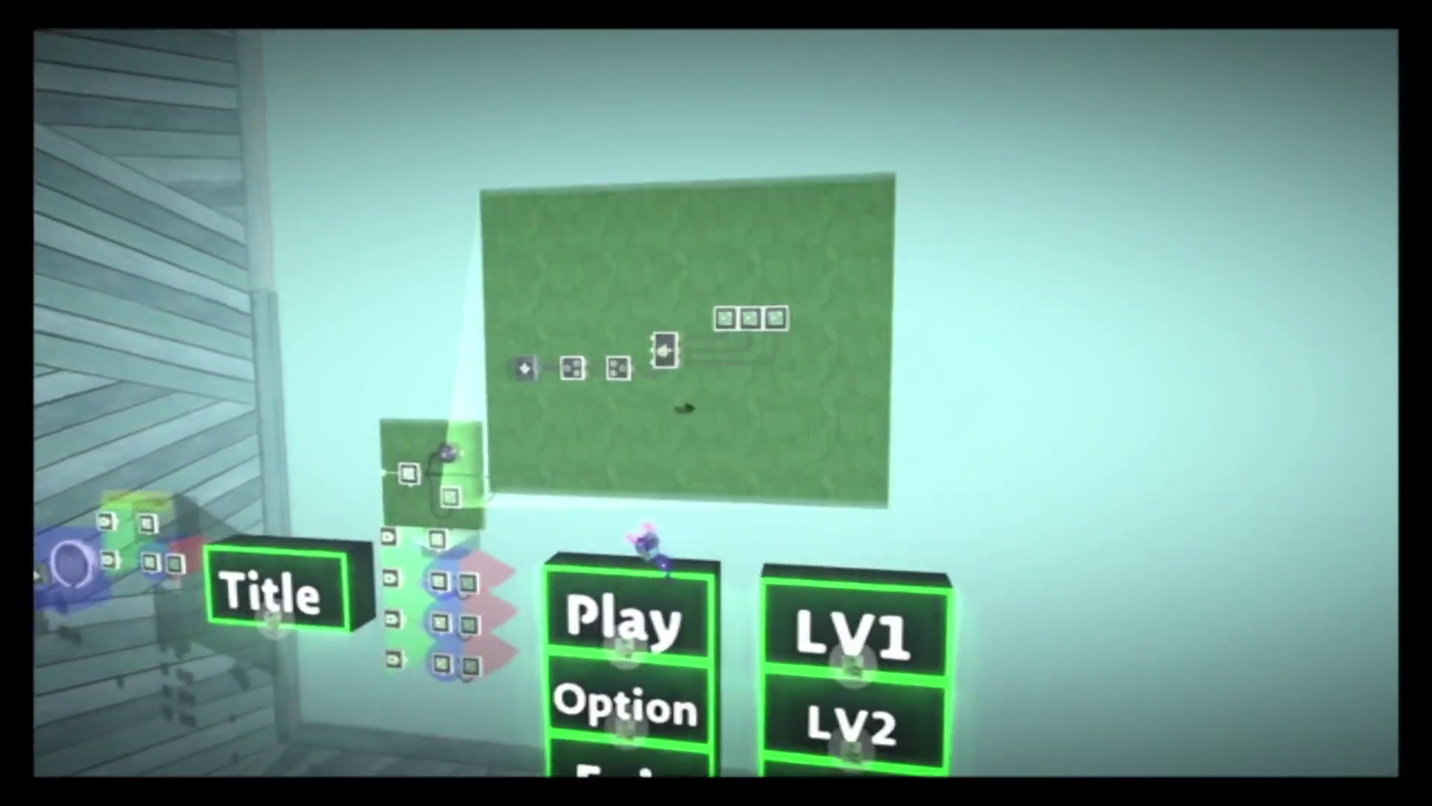
# Step: Add a green Remote Tag Sensor below the Controlinator on the large circuit board and open its tag label selection
pyautogui.press('z')
pyautogui.press('Left')
pyautogui.press('Left')
pyautogui.press('Left')
pyautogui.press('Return')
pyautogui.click(665, 414)
pyautogui.press('Down')
pyautogui.press('Down')
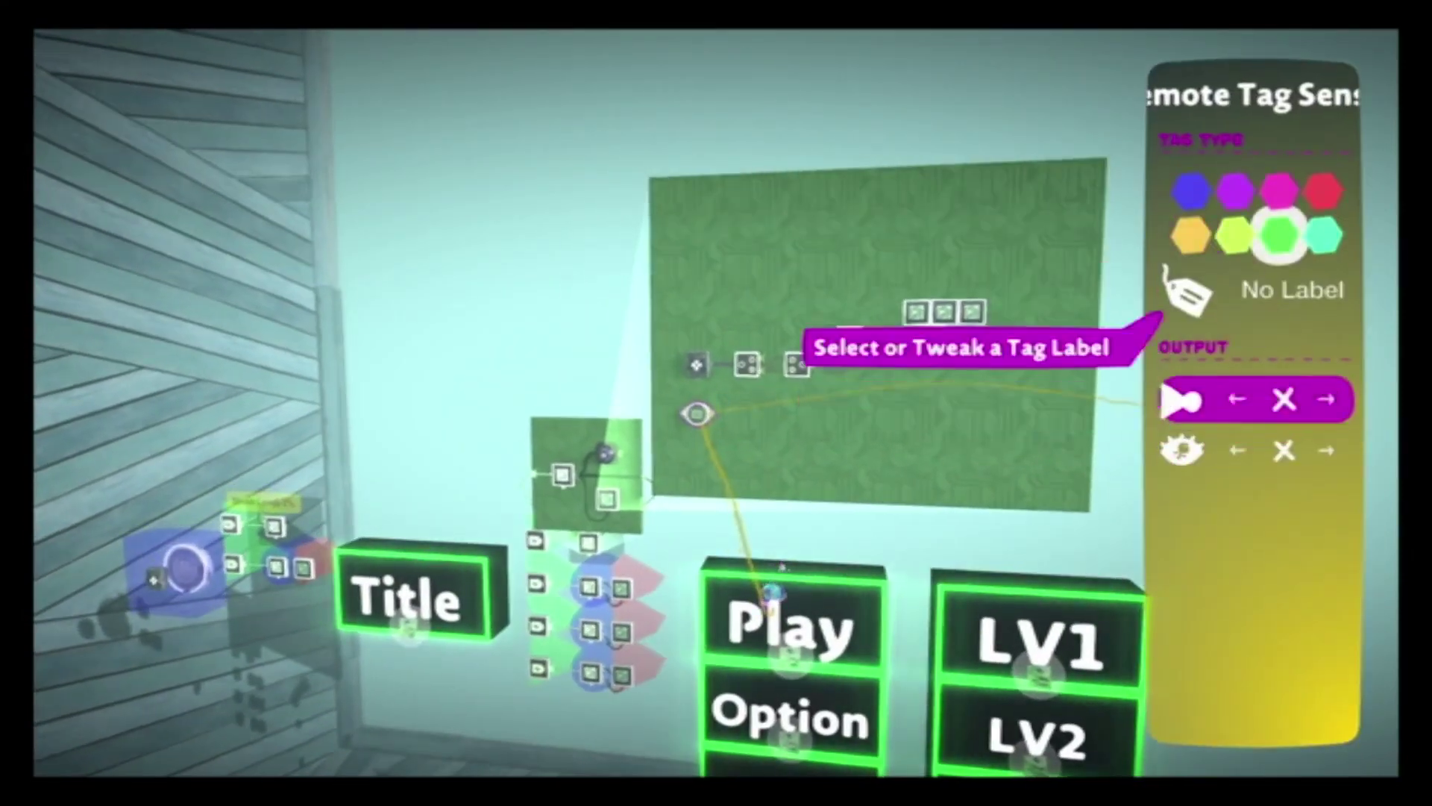
pyautogui.press('Return')
pyautogui.press('Return')
pyautogui.press('Escape')
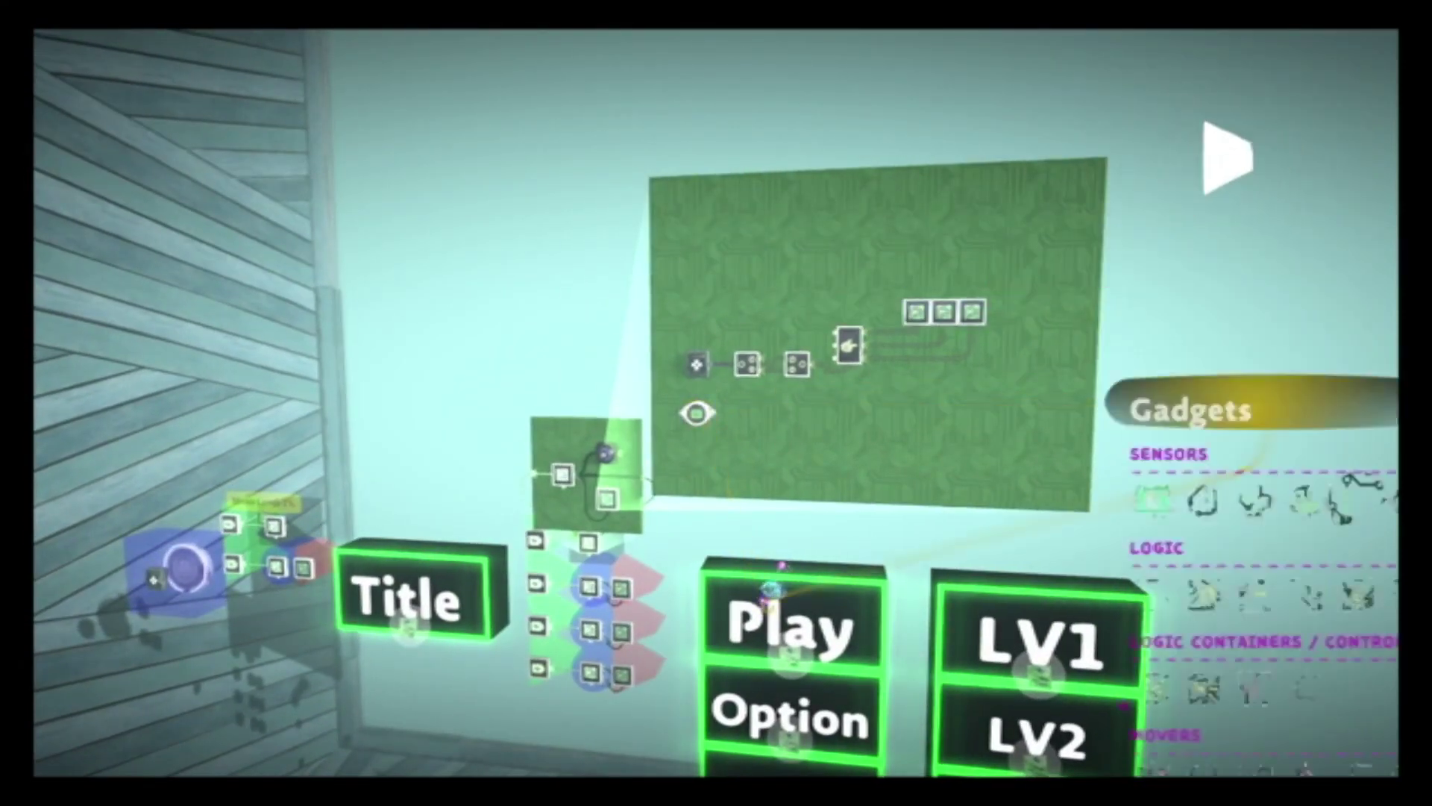
# Step: Copy the Timer from an option microchip's circuit board onto the small Menu Level 2 circuit board
pyautogui.moveTo(629, 476); pyautogui.dragTo(655, 425)
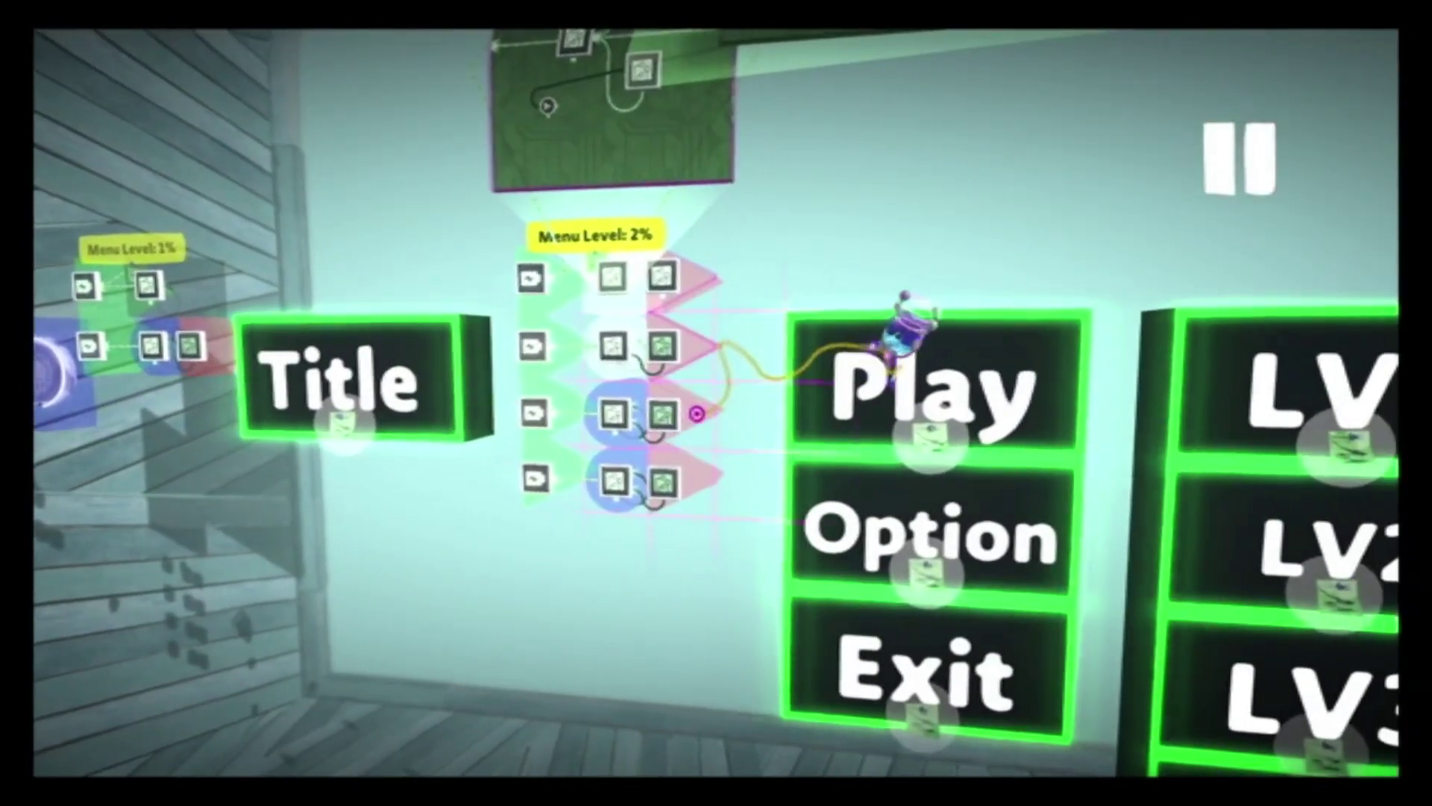
pyautogui.click(652, 410)
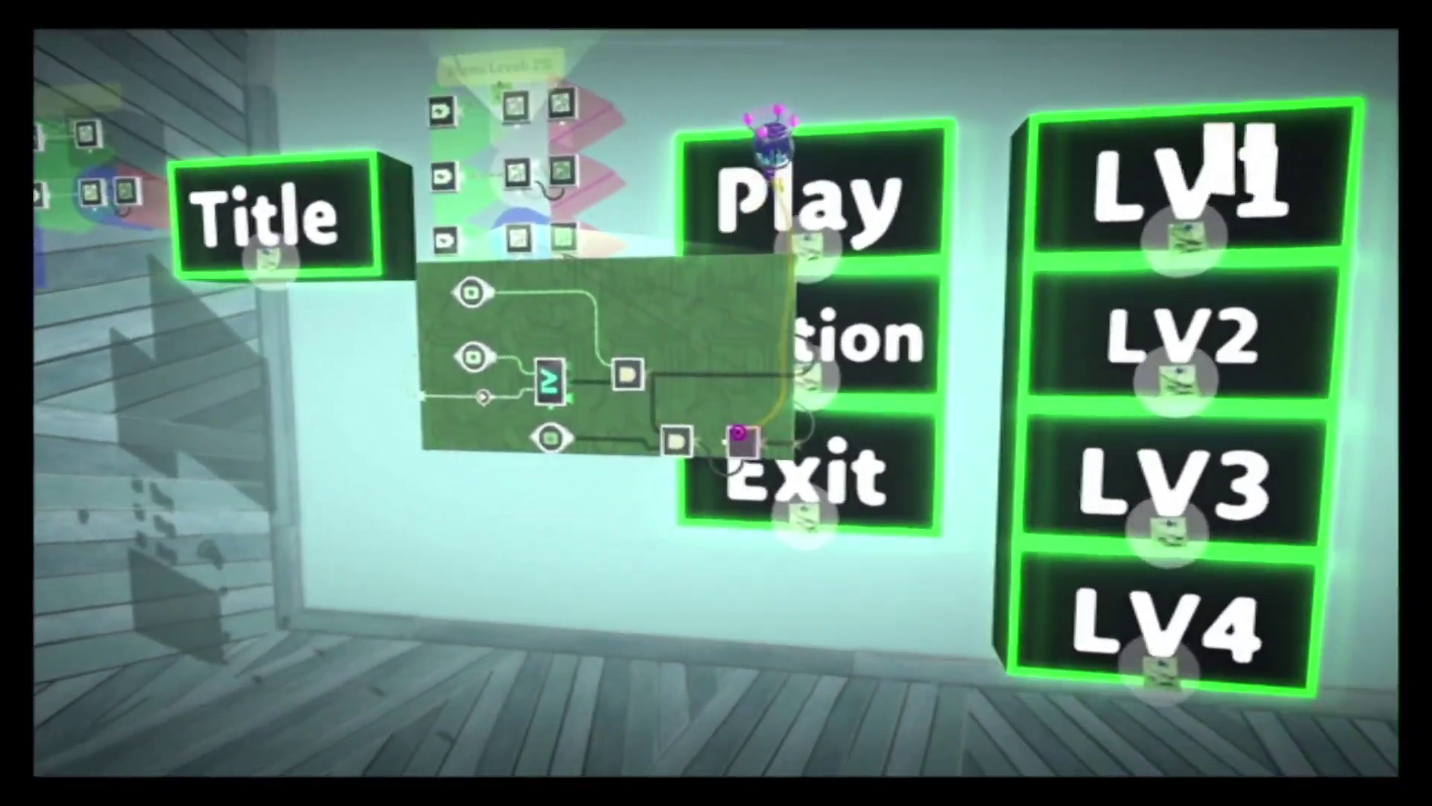
pyautogui.moveTo(739, 432); pyautogui.dragTo(696, 405)
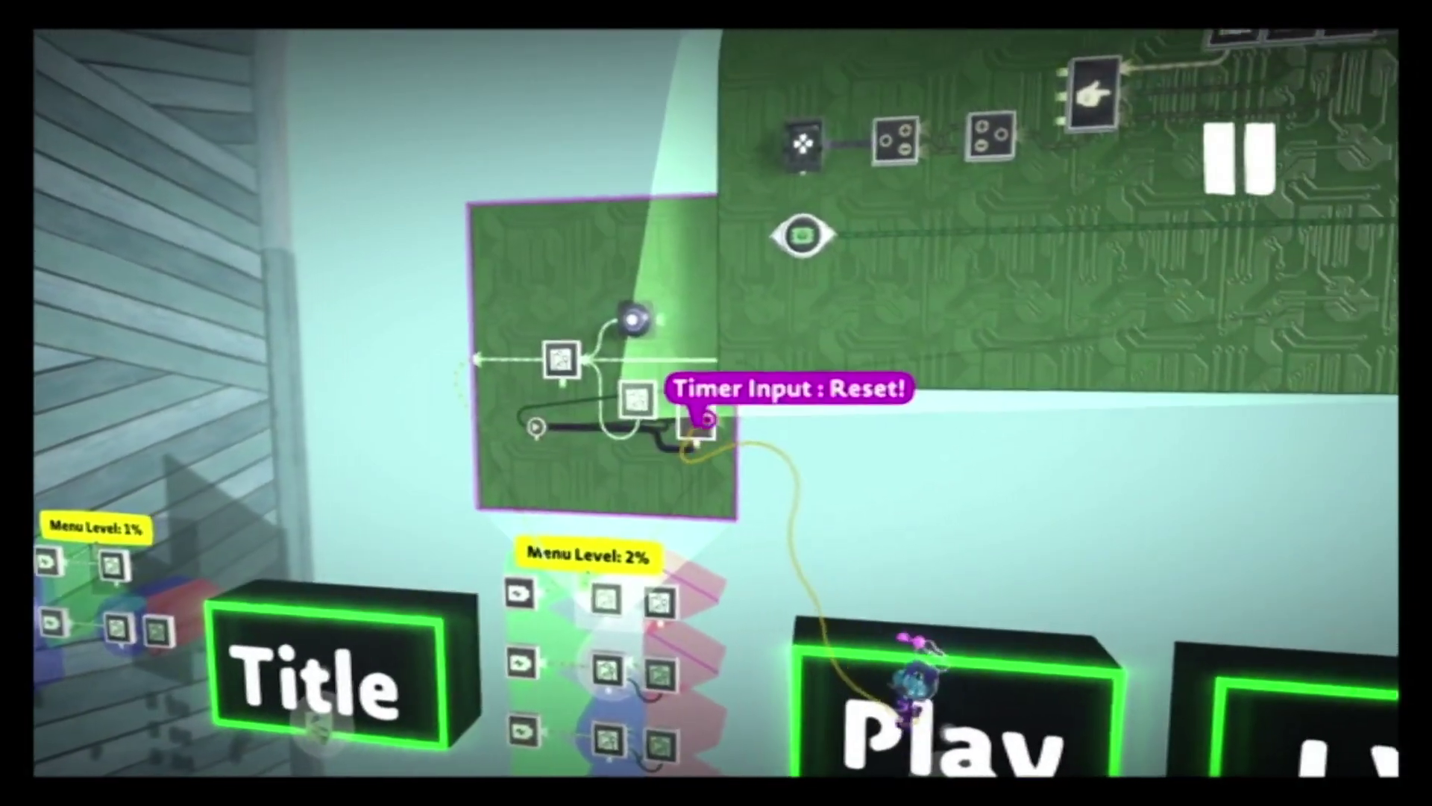
# Step: Wire the Remote Tag Sensor to the Timer's Reset input and the Timer's output to the first-row tag microchip of Menu Level 2
pyautogui.moveTo(707, 419); pyautogui.dragTo(643, 526)
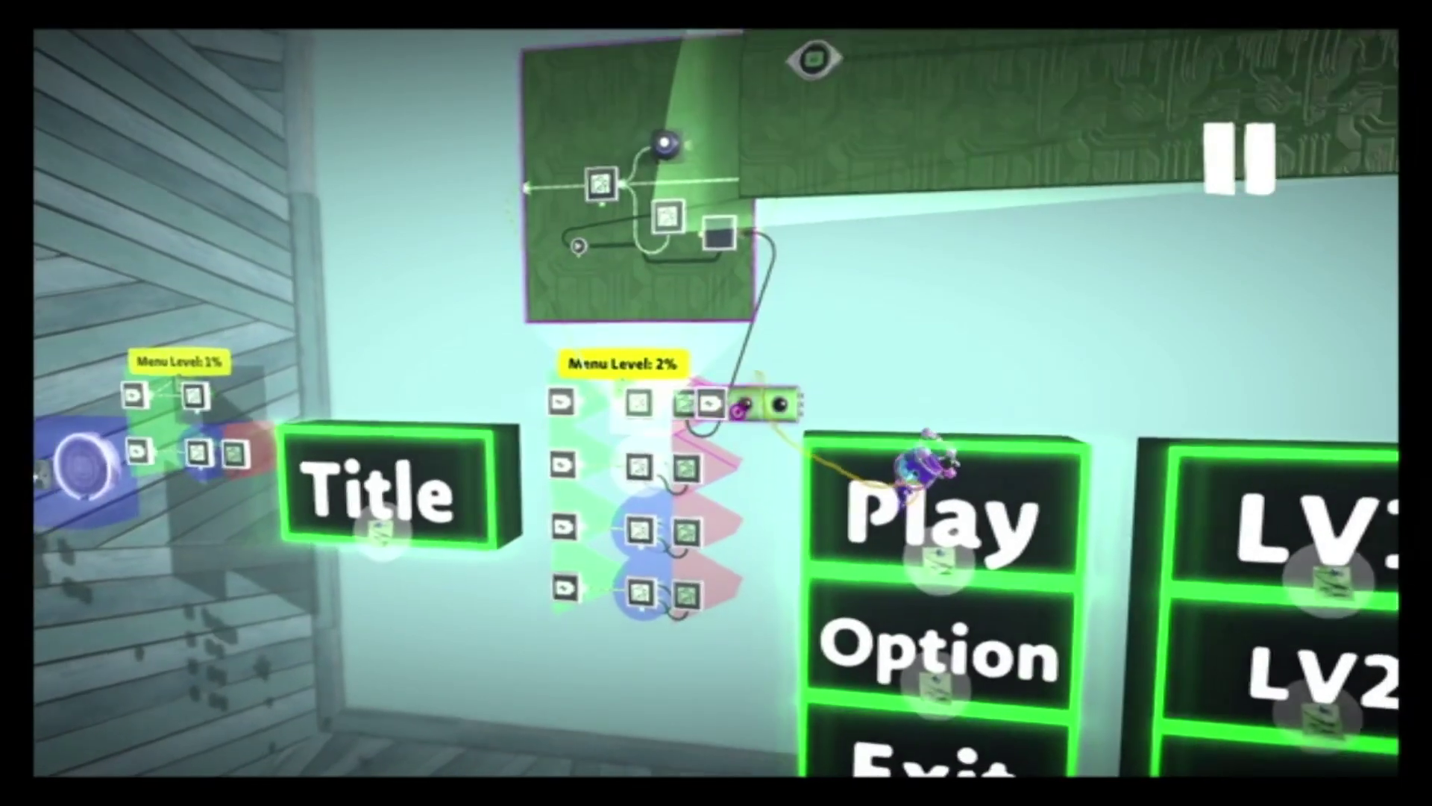
pyautogui.click(707, 409)
pyautogui.press('Escape')
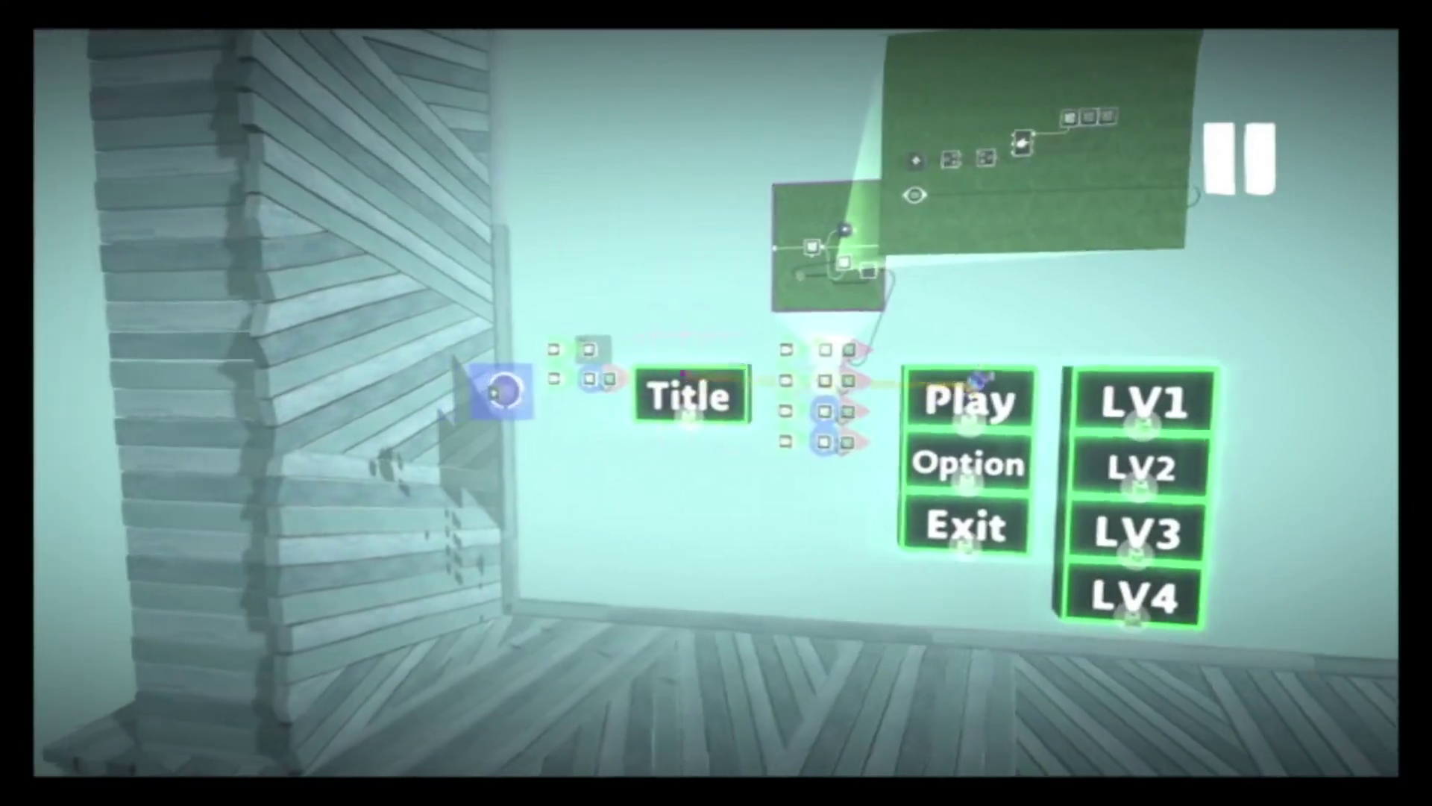
# Step: Close the large circuit board above the Menu Level 2 group
pyautogui.press('Down')
pyautogui.press('Down')
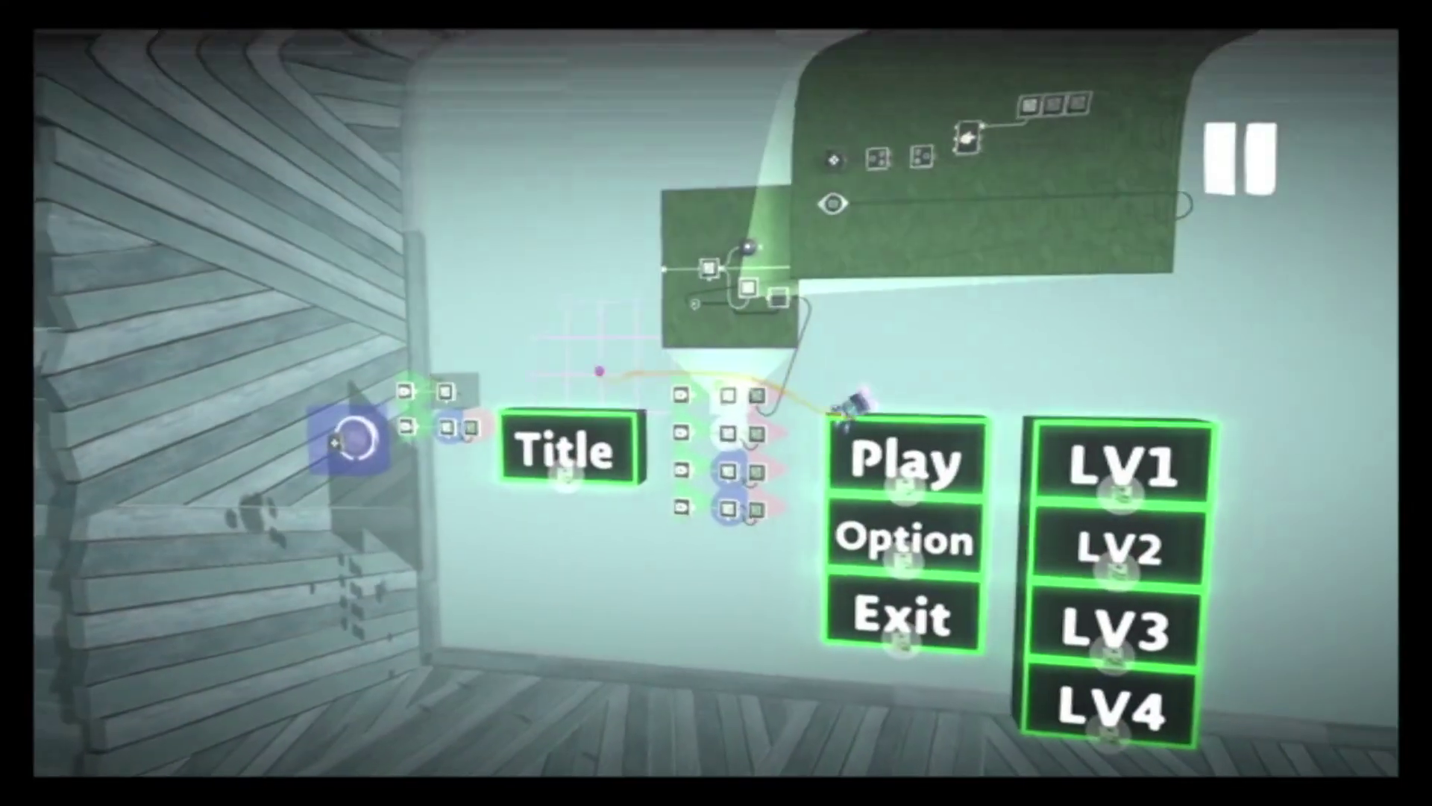
pyautogui.press('Escape')
pyautogui.press('Escape')
pyautogui.press('Down')
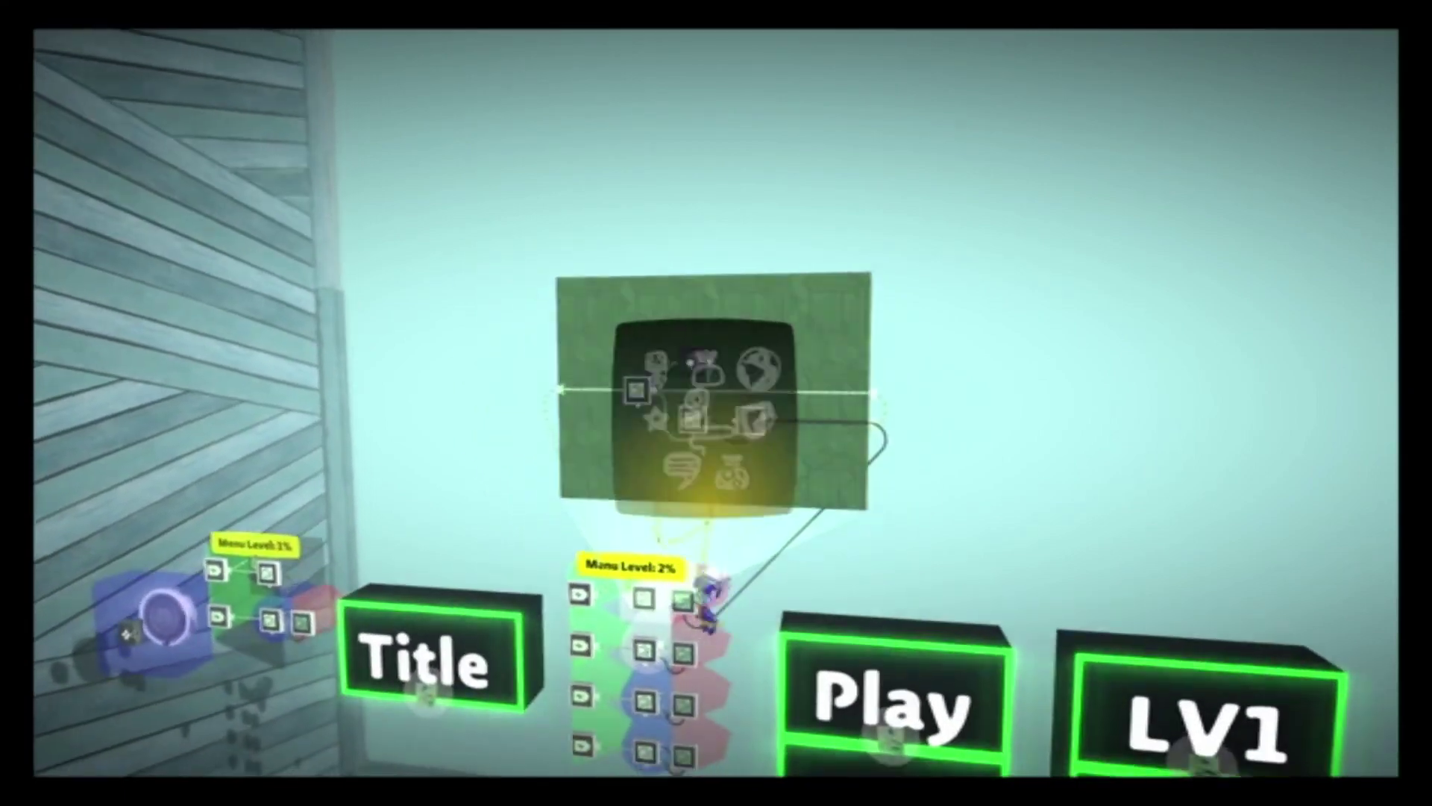
pyautogui.press('Left')
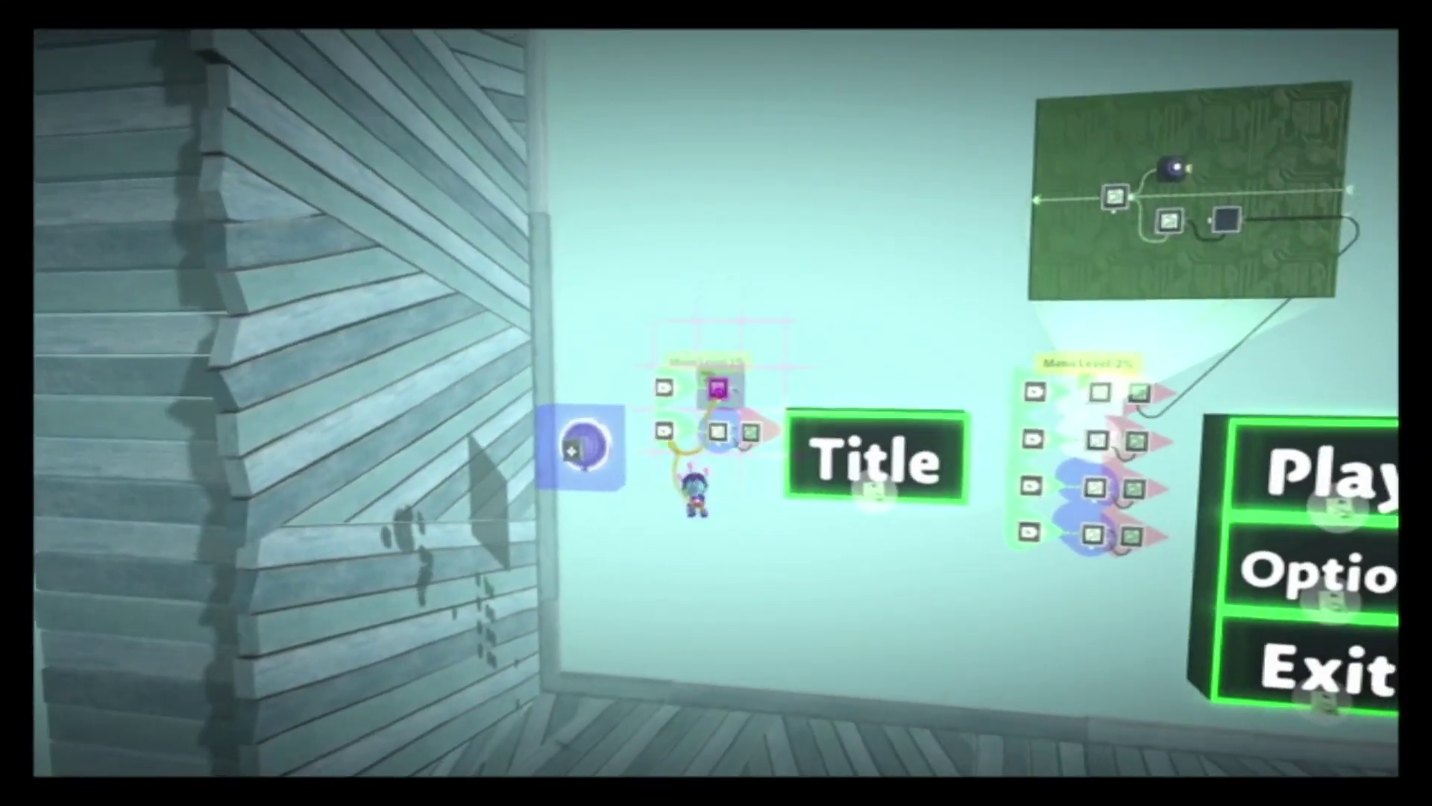
# Step: Look over the Controlinator's purple circuit board and try out the menu controls in play
pyautogui.click(606, 435)
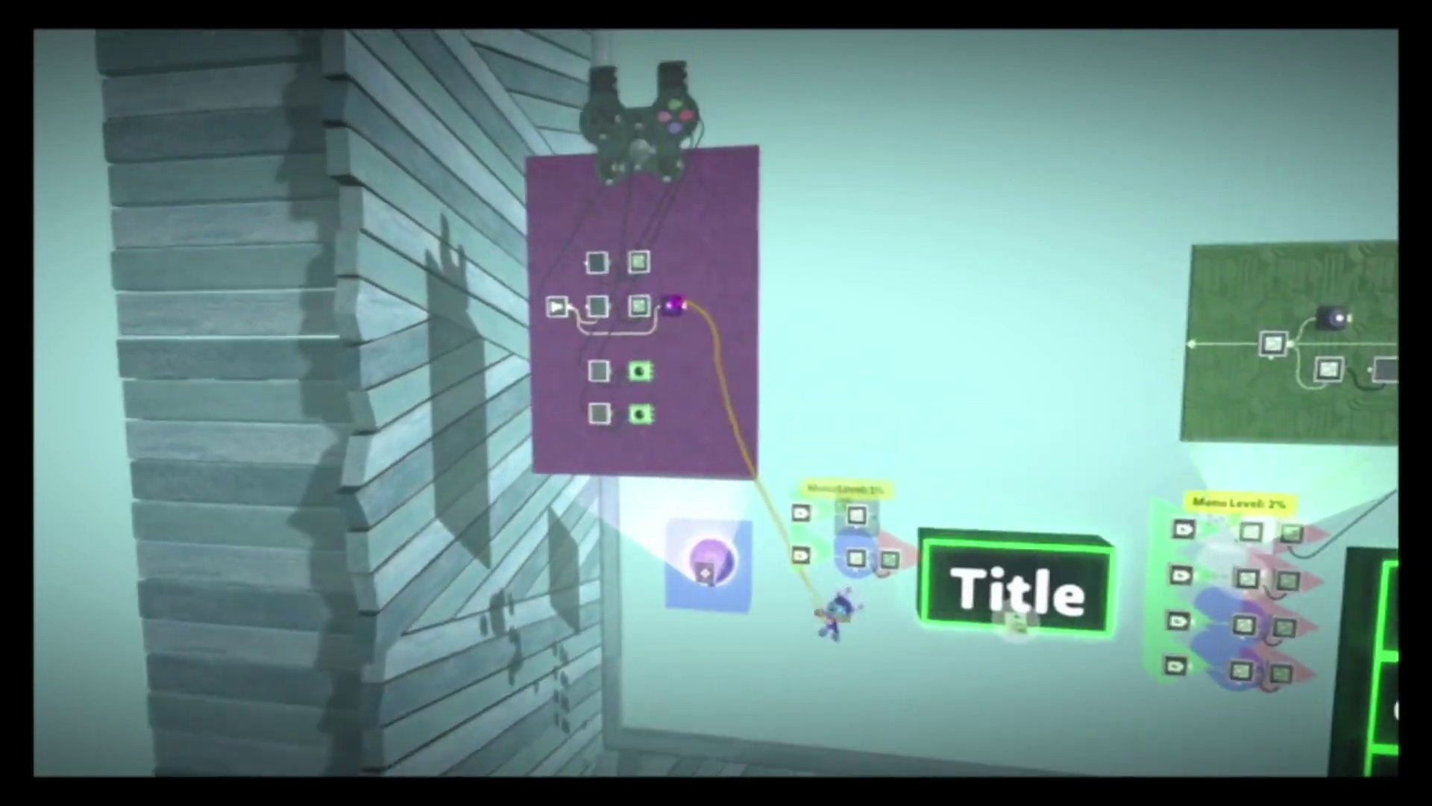
pyautogui.click(679, 416)
pyautogui.click(703, 407)
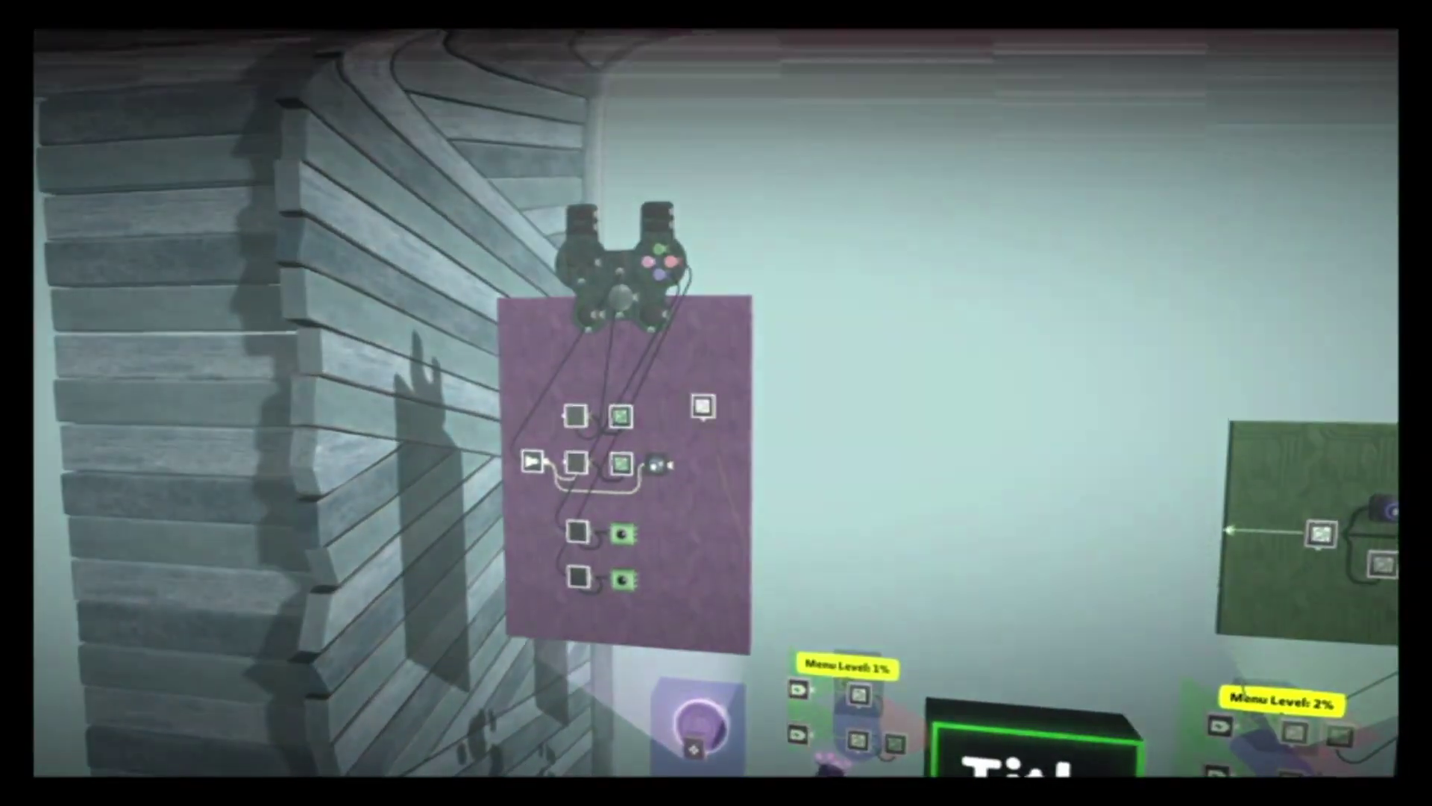
pyautogui.press('Escape')
pyautogui.press('Down')
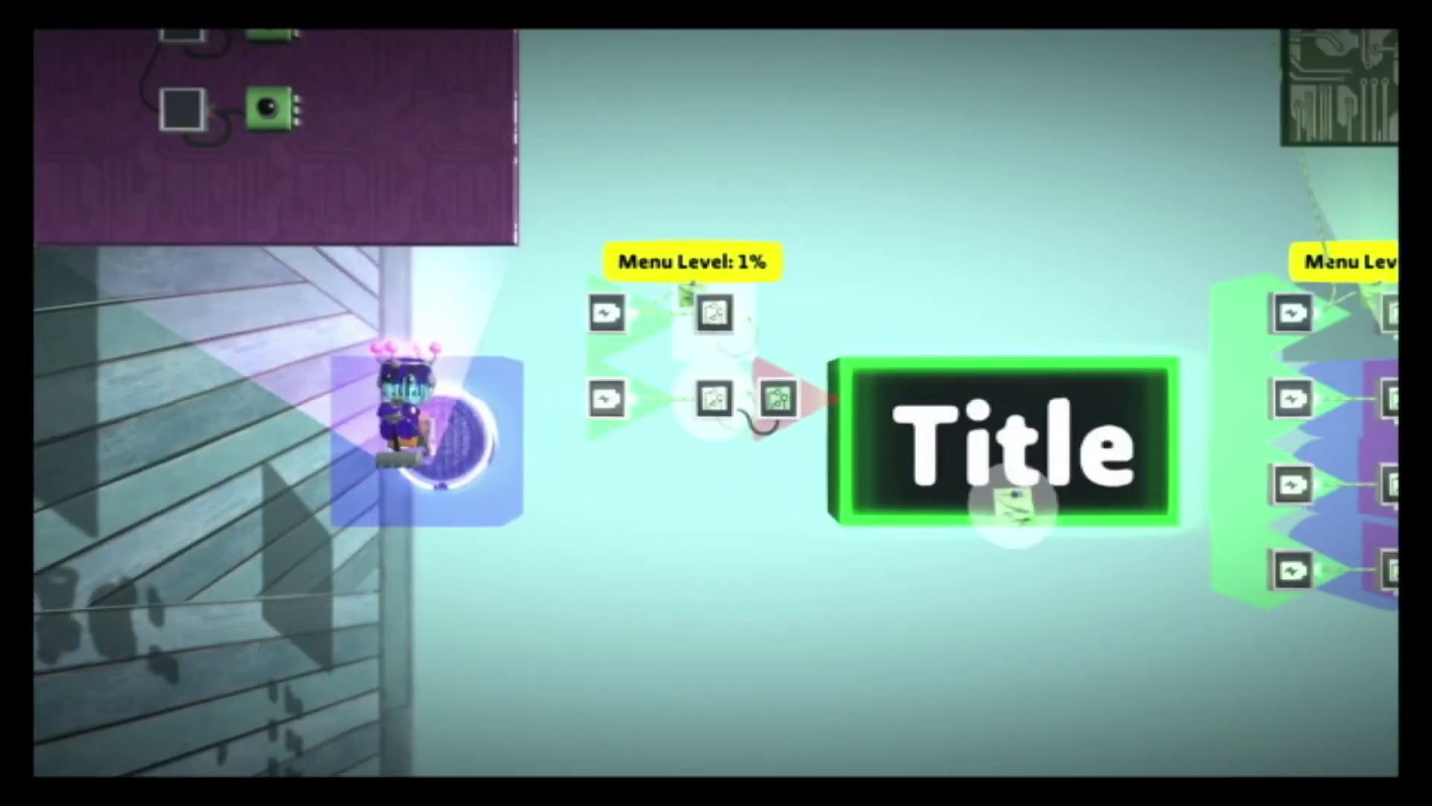
pyautogui.press('Return')
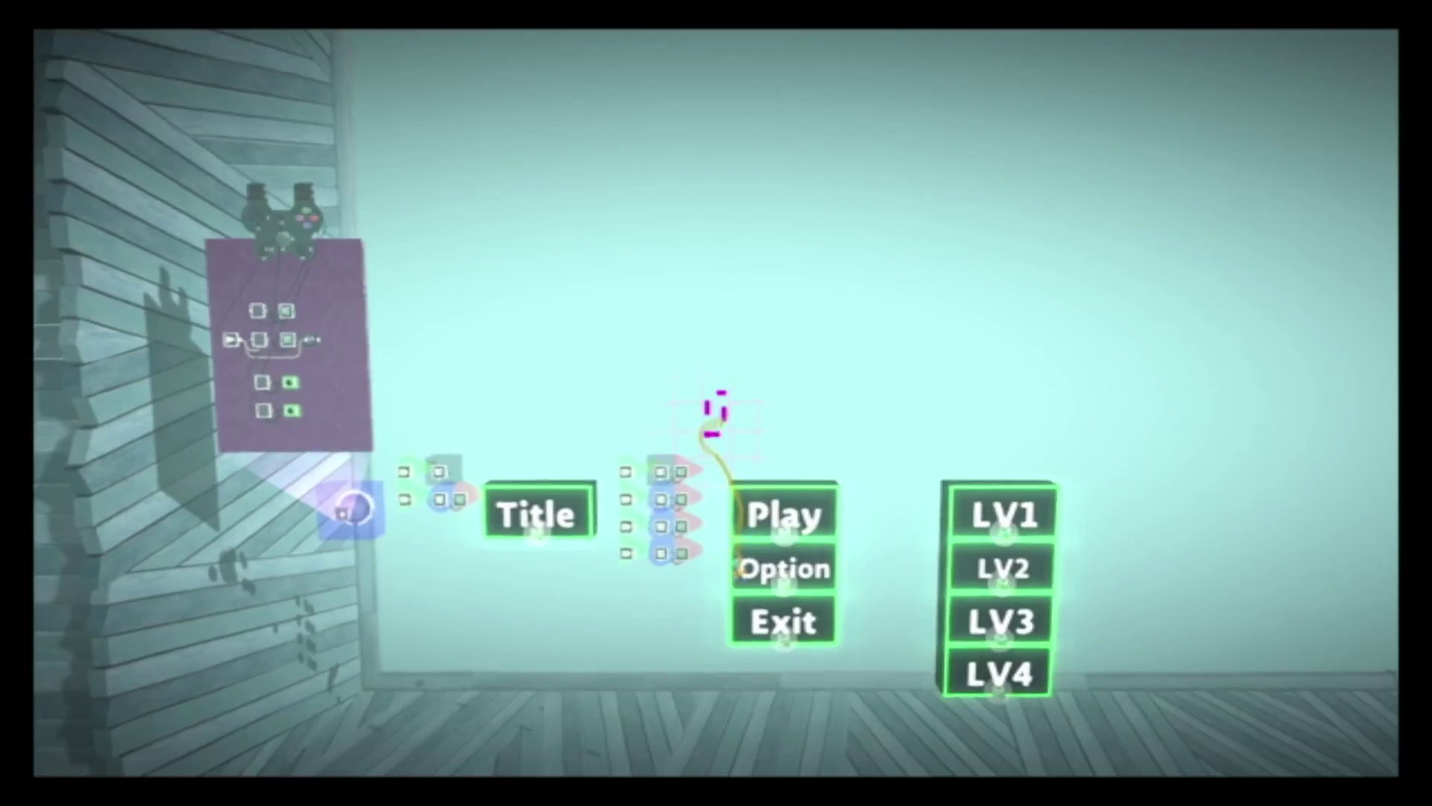
# Step: Place a copy of the Menu Level 2 logic group between the Play and LV1 panel columns
pyautogui.moveTo(705, 435); pyautogui.dragTo(642, 526)
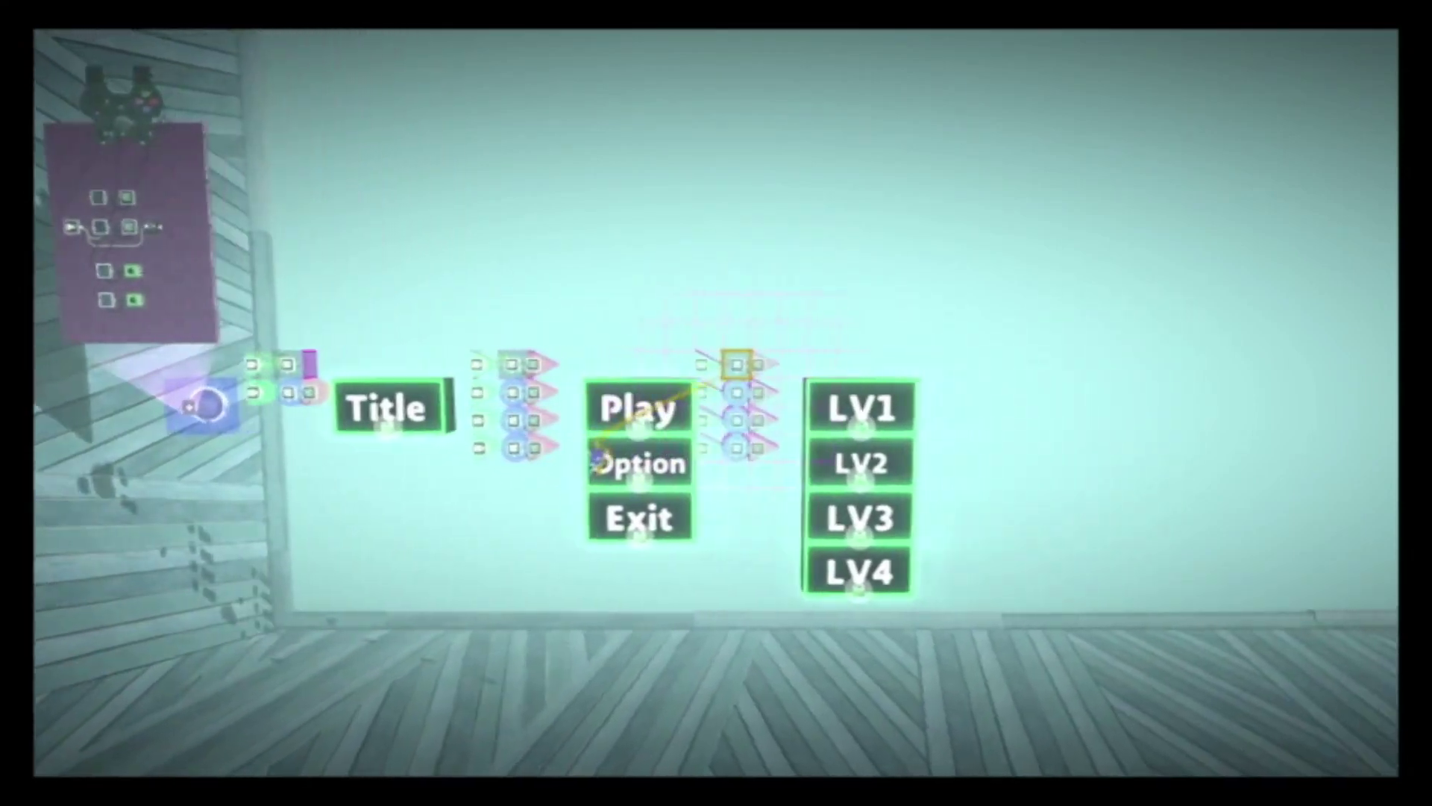
pyautogui.click(718, 362)
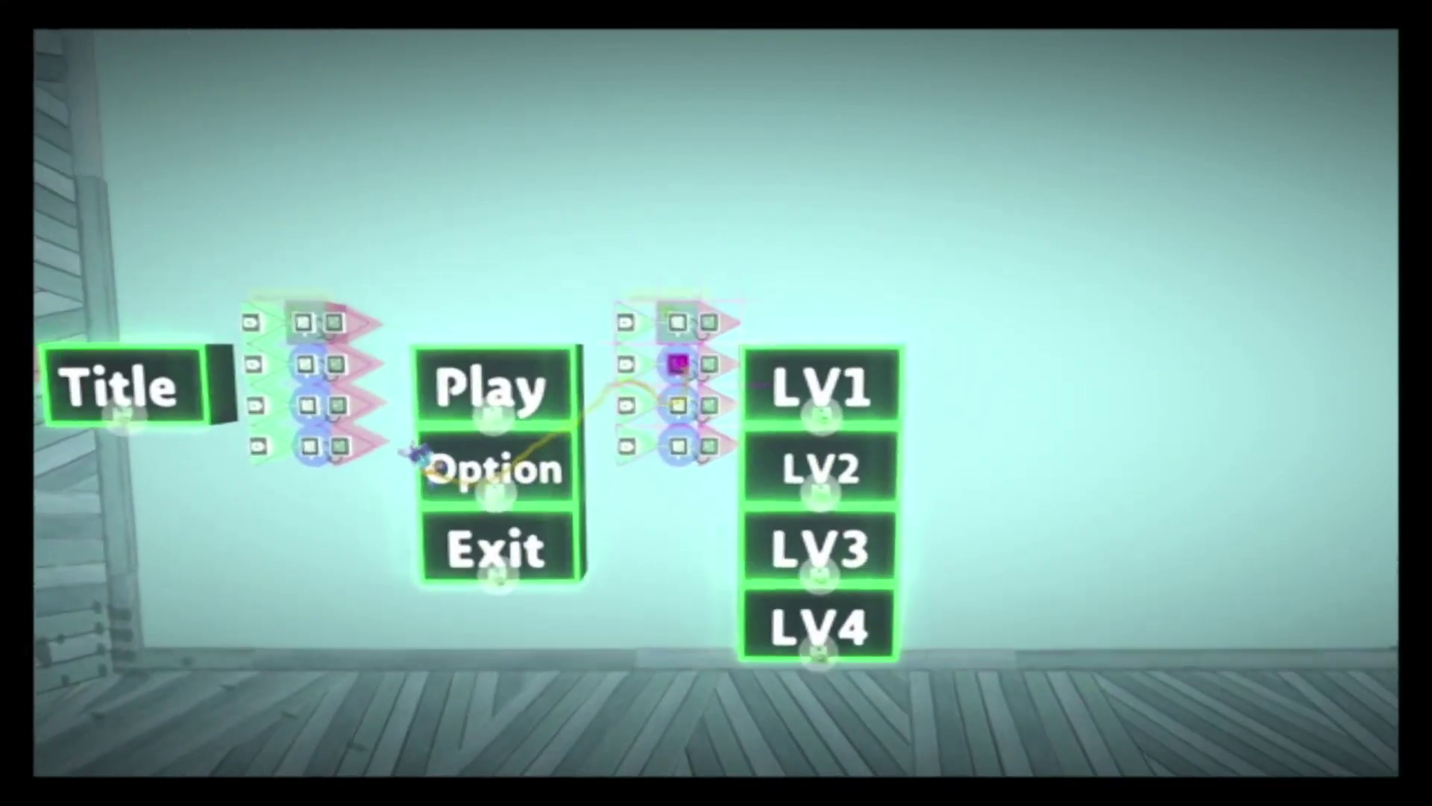
pyautogui.click(679, 336)
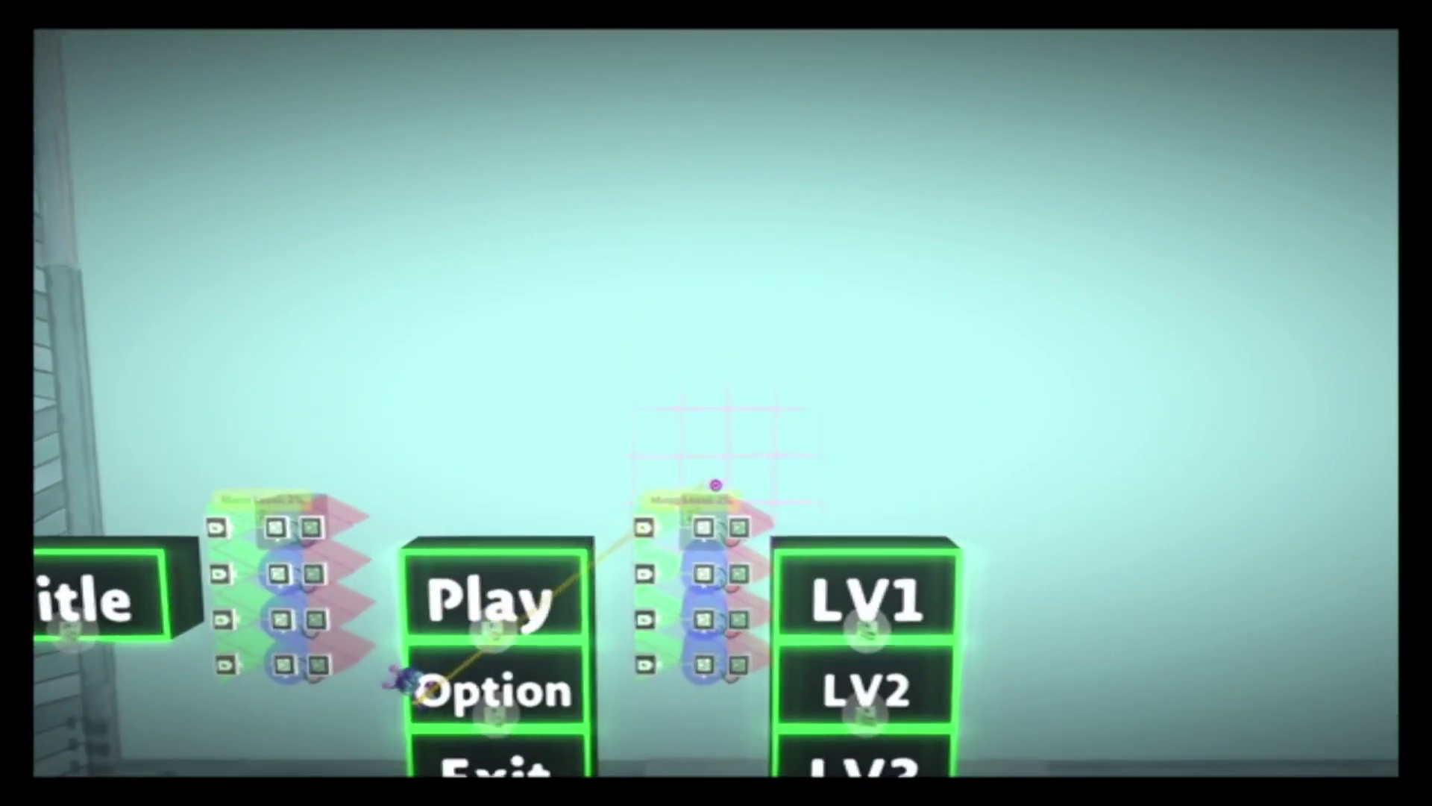
# Step: Open the copied group's nested circuit boards and give the Selector four ports
pyautogui.click(715, 468)
pyautogui.click(721, 340)
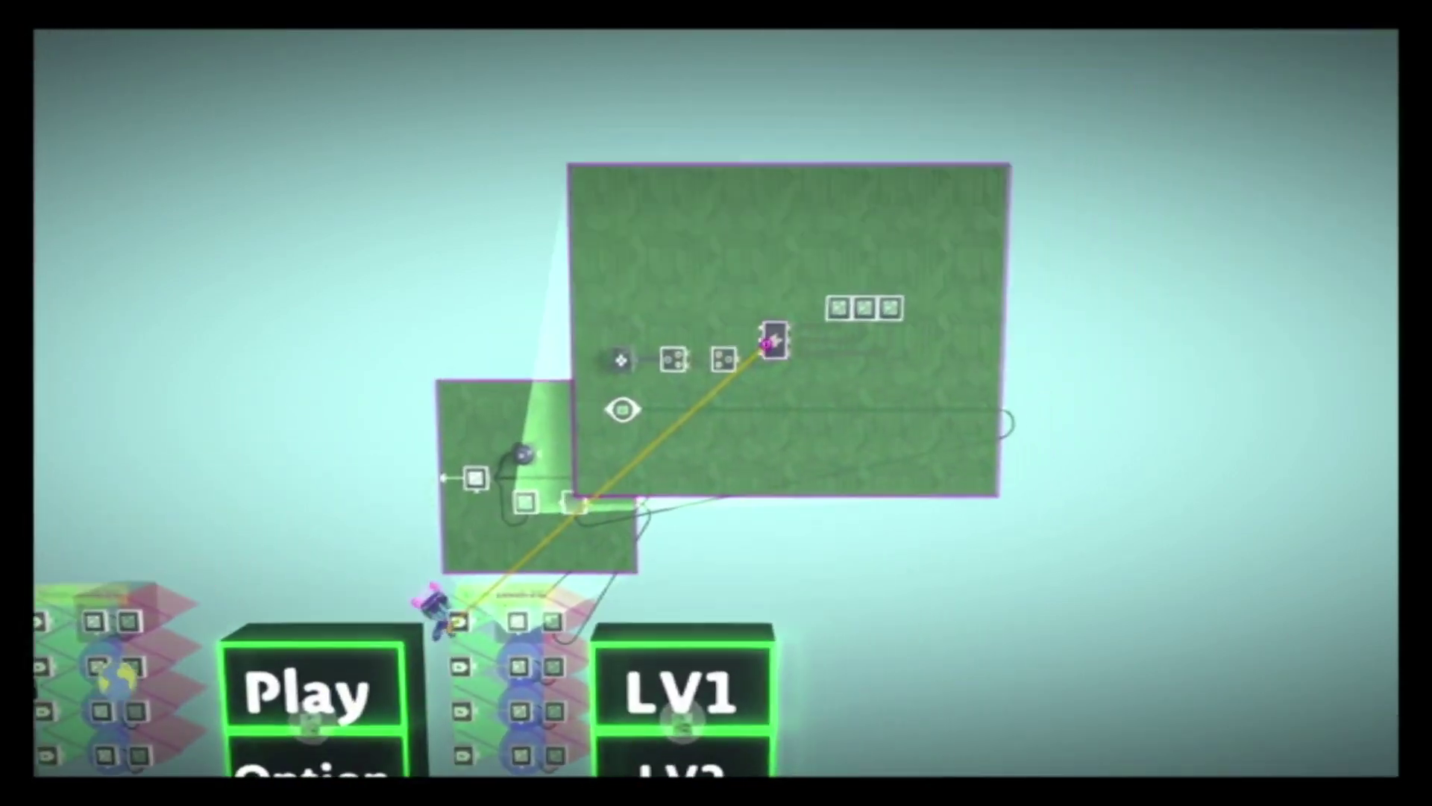
pyautogui.click(746, 377)
pyautogui.press('Right')
pyautogui.press('Escape')
pyautogui.press('Down')
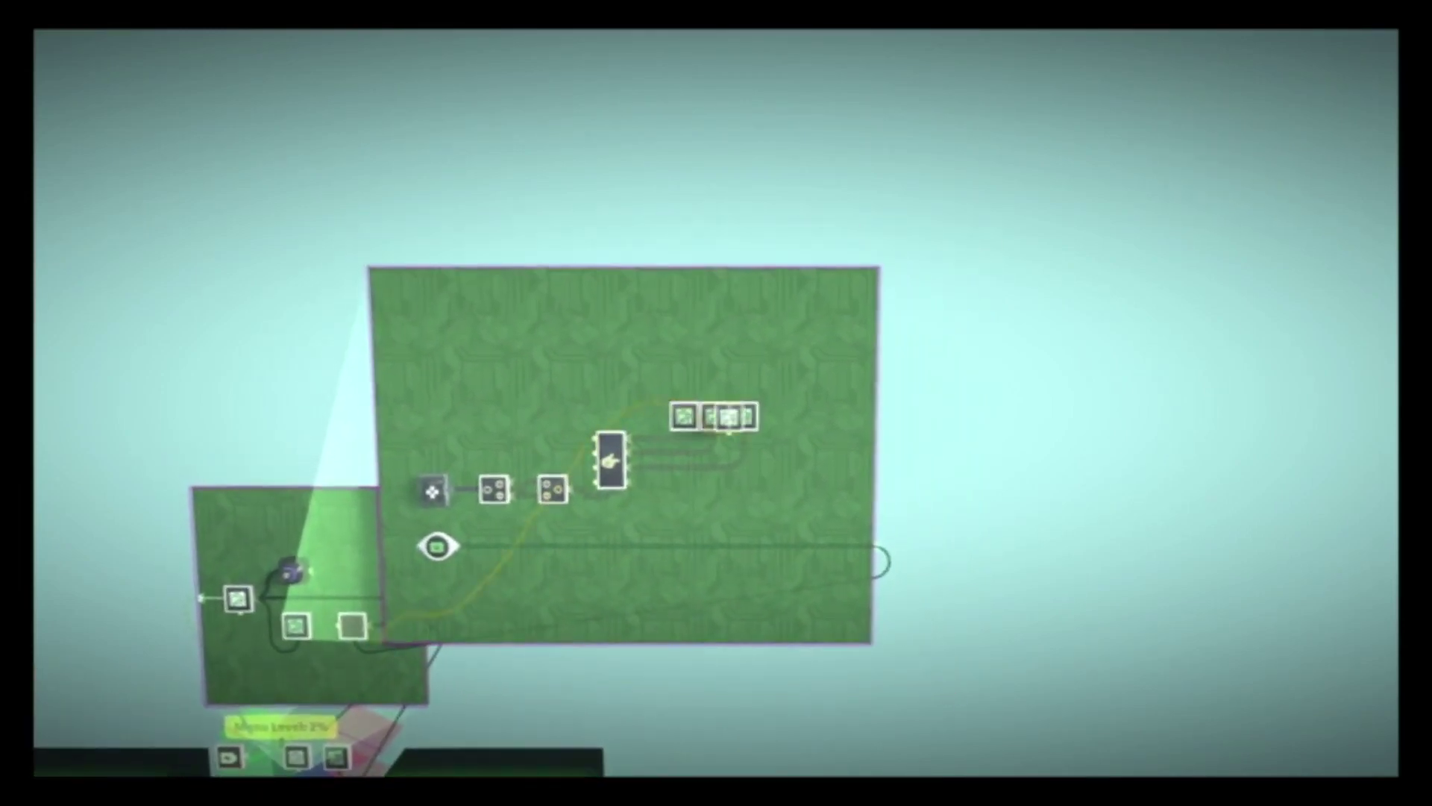
# Step: Add a fourth microchip beside the Selector's three, set its battery output to 3%, and wire the Selector's fourth output to it
pyautogui.click(716, 382)
pyautogui.press('Right')
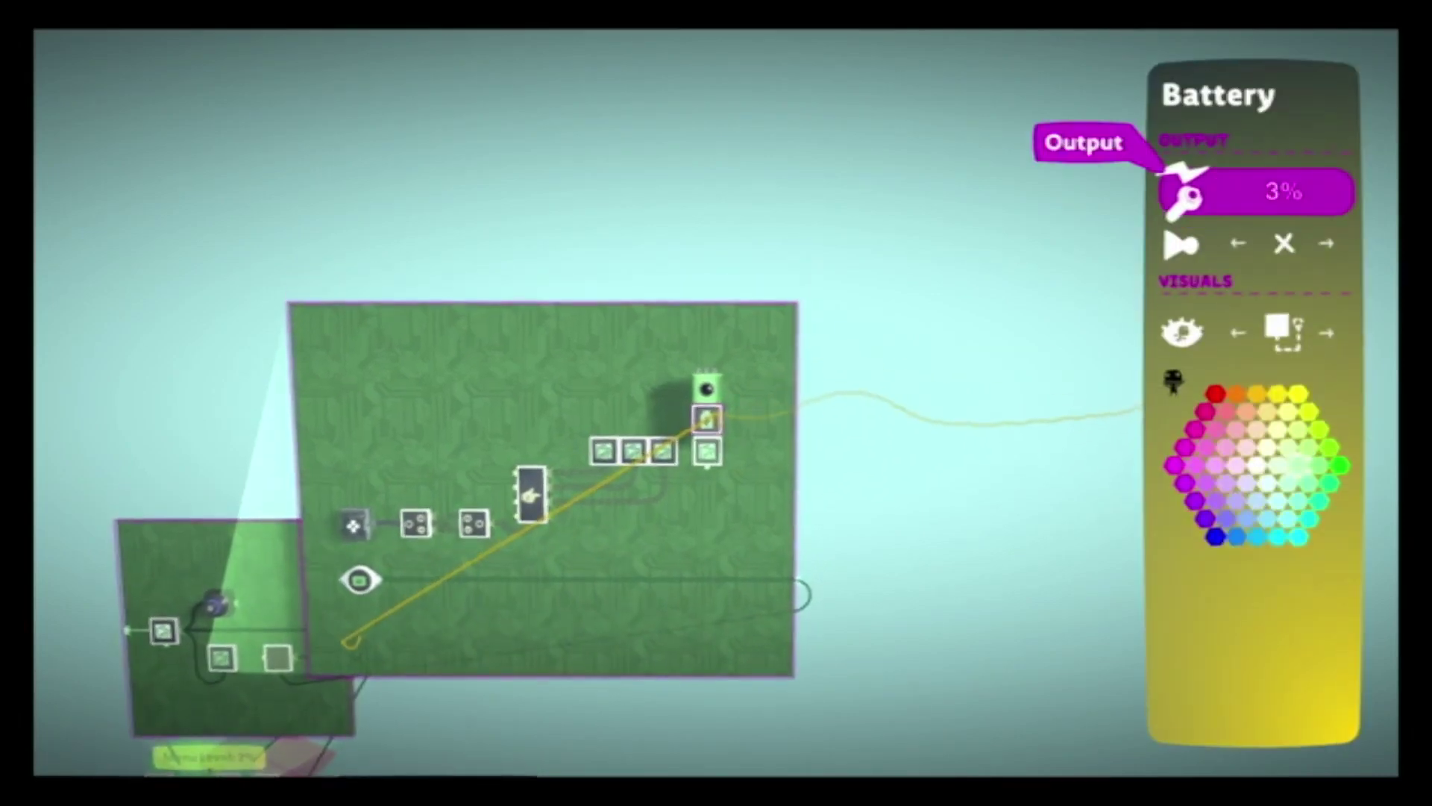
pyautogui.press('Escape')
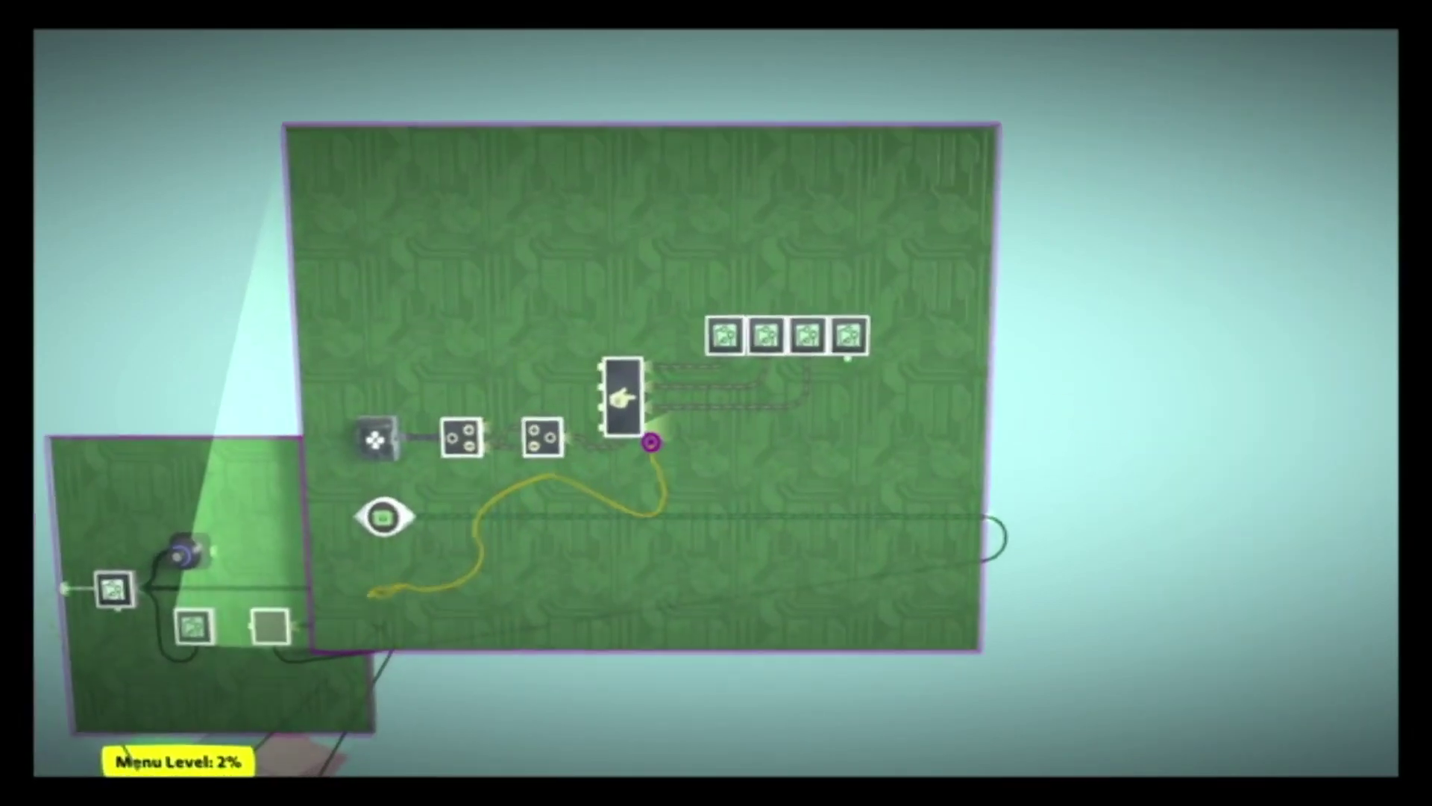
pyautogui.click(649, 440)
pyautogui.click(669, 461)
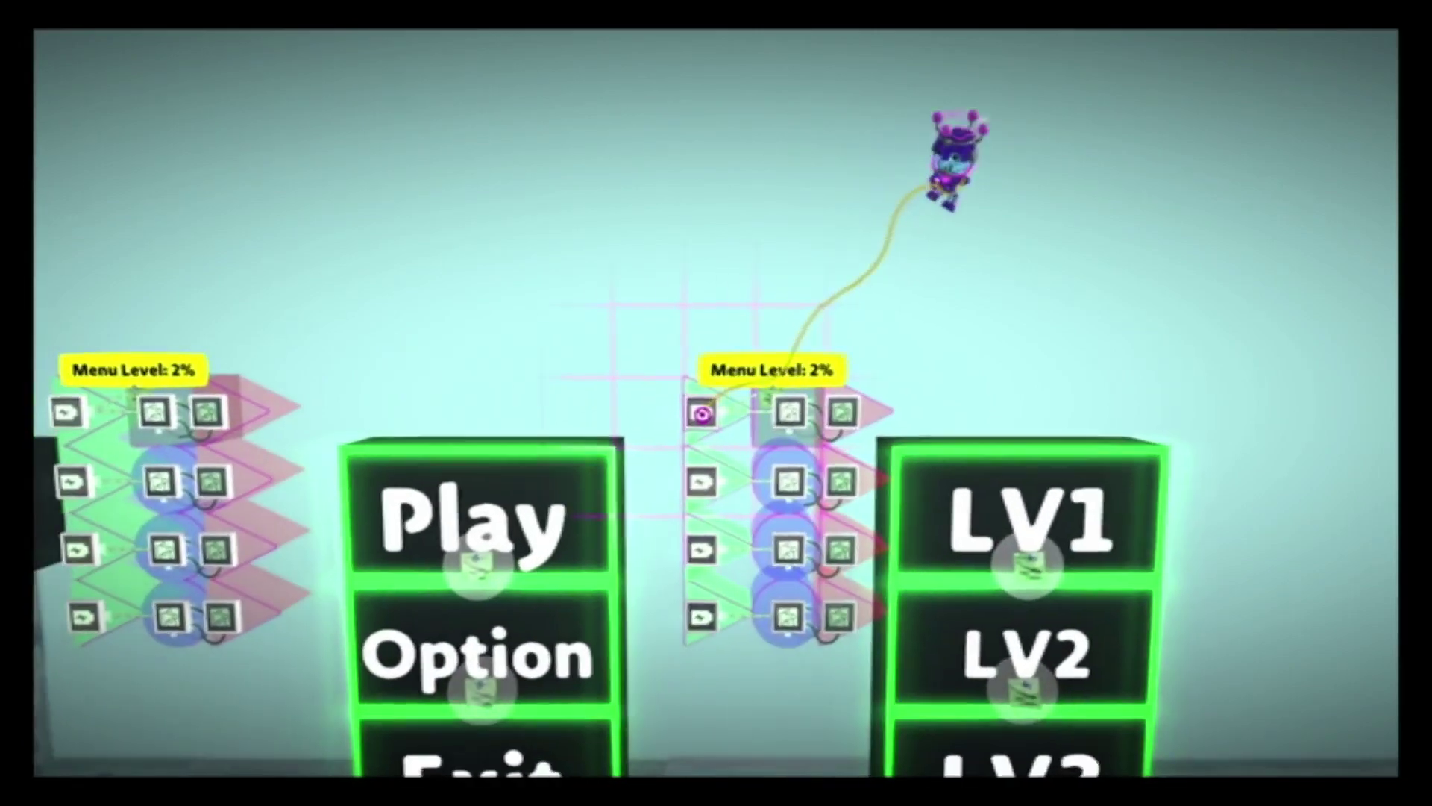
# Step: Set the menu-level battery output of the group beside the LV panels to 3%
pyautogui.click(633, 454)
pyautogui.press('Right')
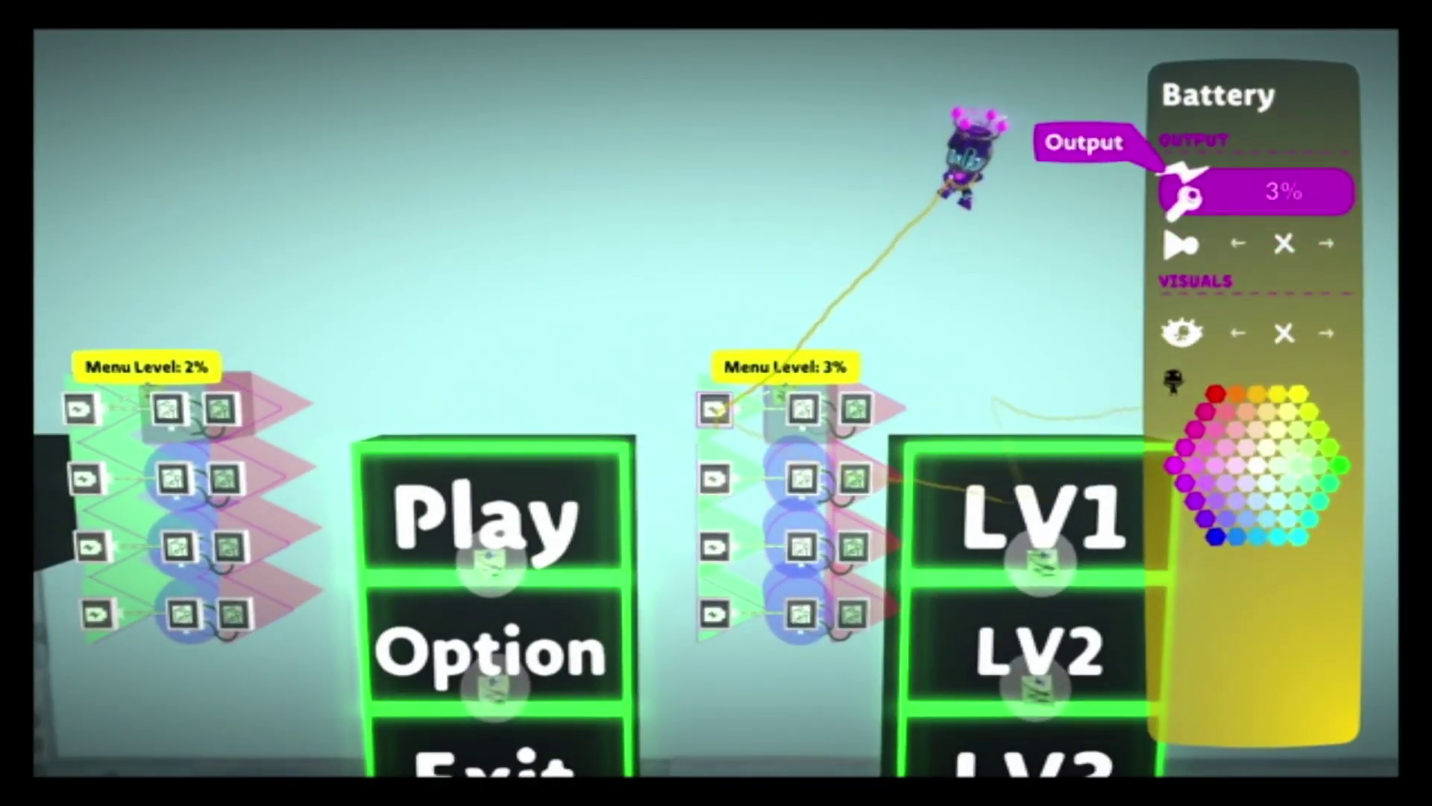
pyautogui.press('Escape')
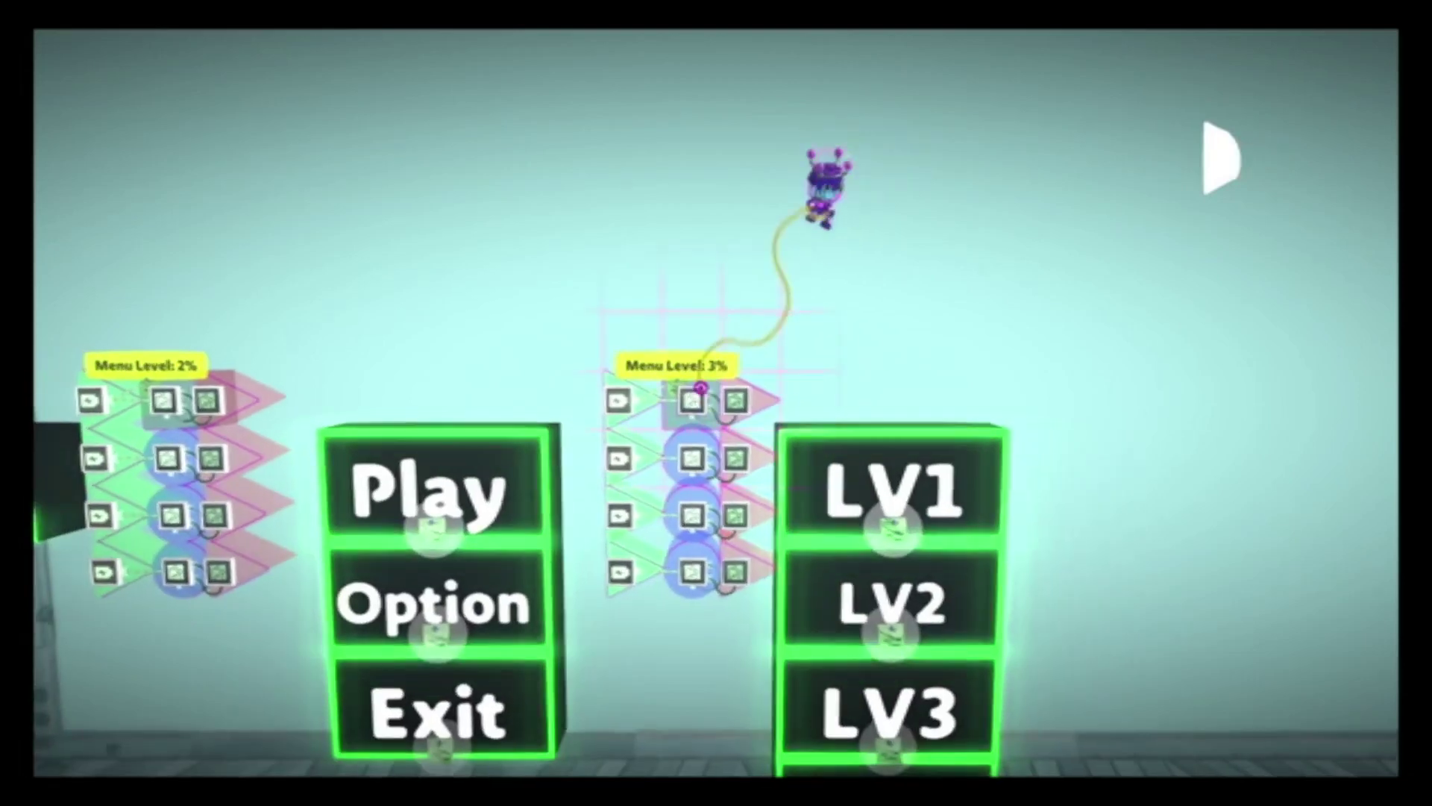
pyautogui.click(712, 408)
pyautogui.press('Right')
pyautogui.press('Escape')
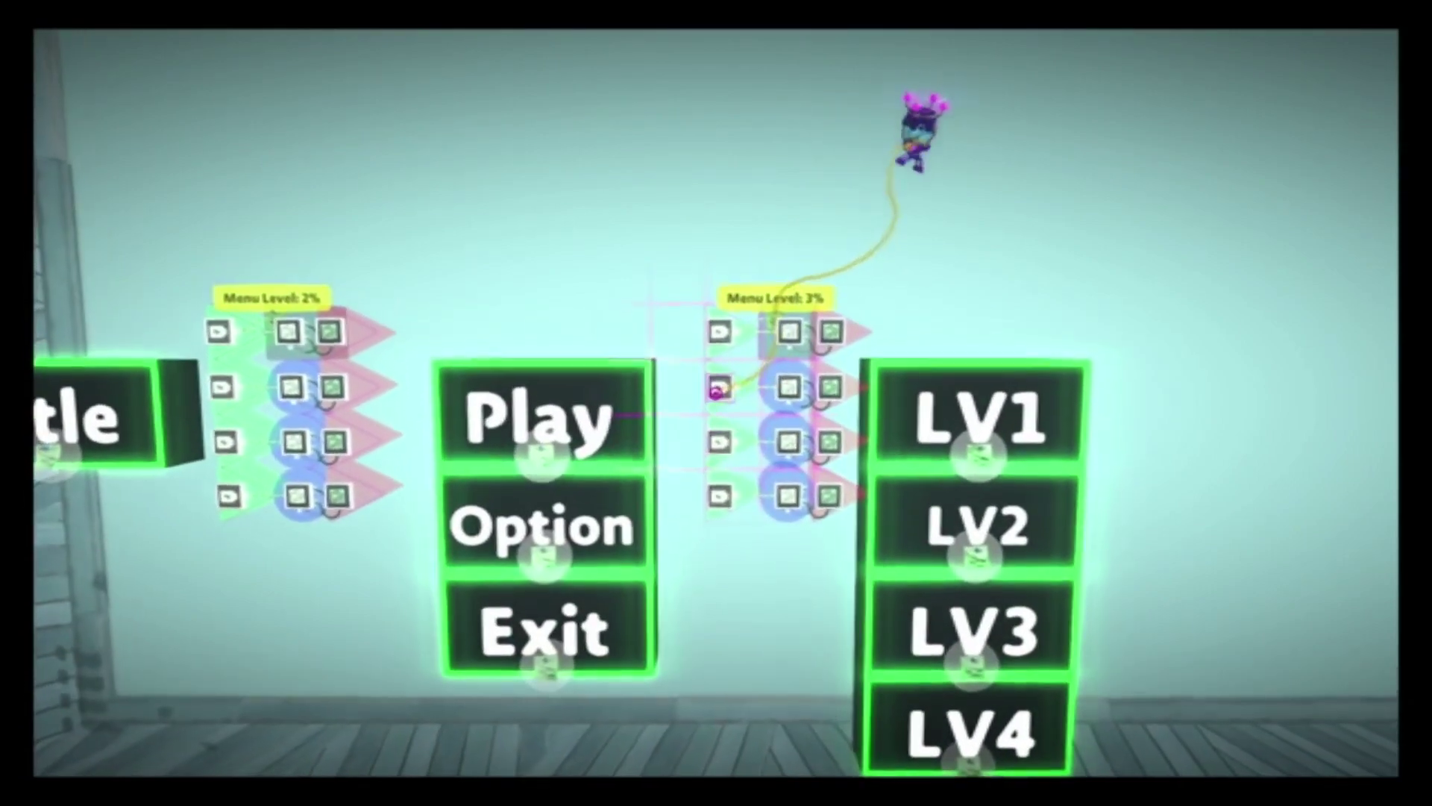
# Step: Duplicate an option row as a fifth row below the Menu Level 3 group and adjust its battery output
pyautogui.moveTo(703, 459); pyautogui.dragTo(776, 422)
pyautogui.click(803, 468)
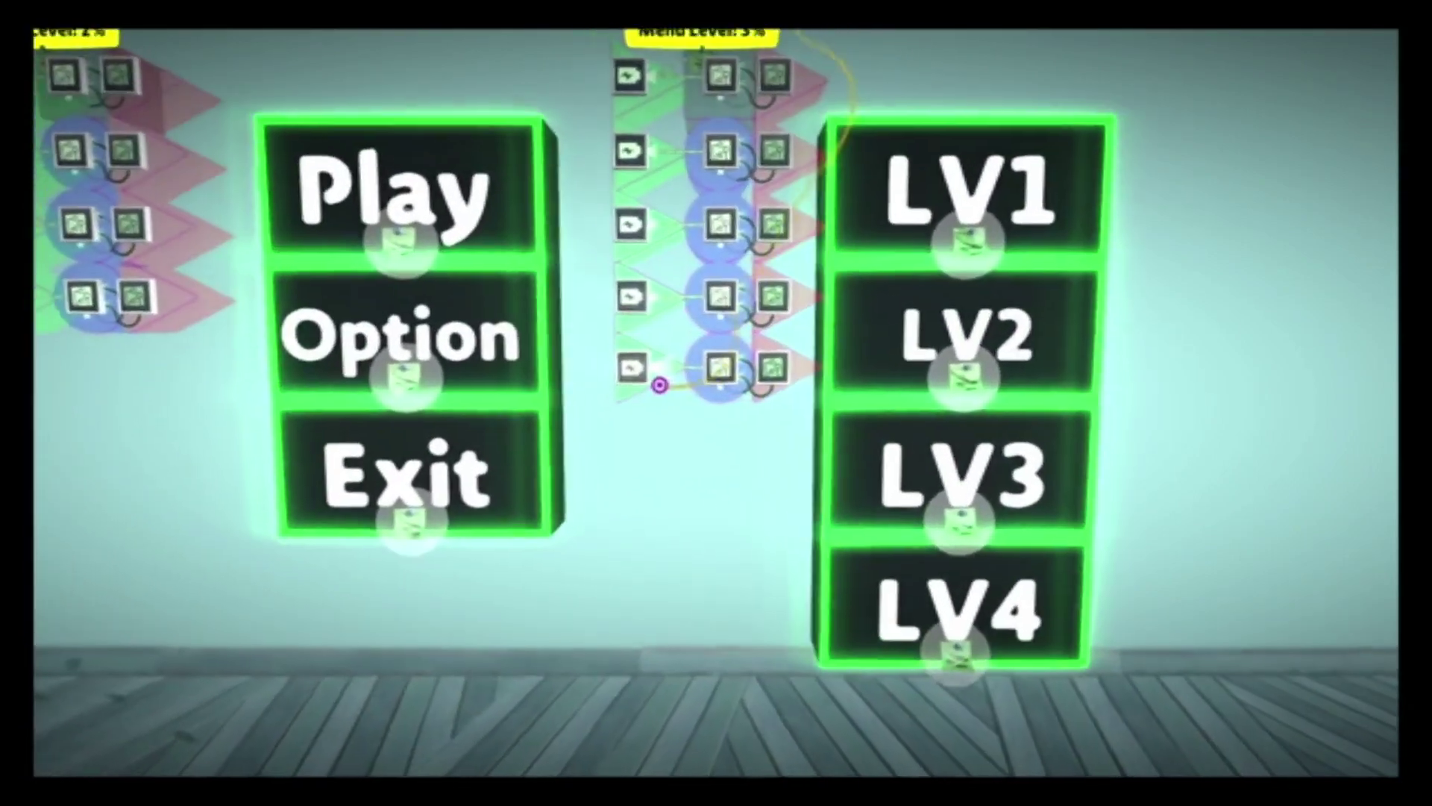
pyautogui.click(659, 384)
pyautogui.press('Right')
pyautogui.press('Escape')
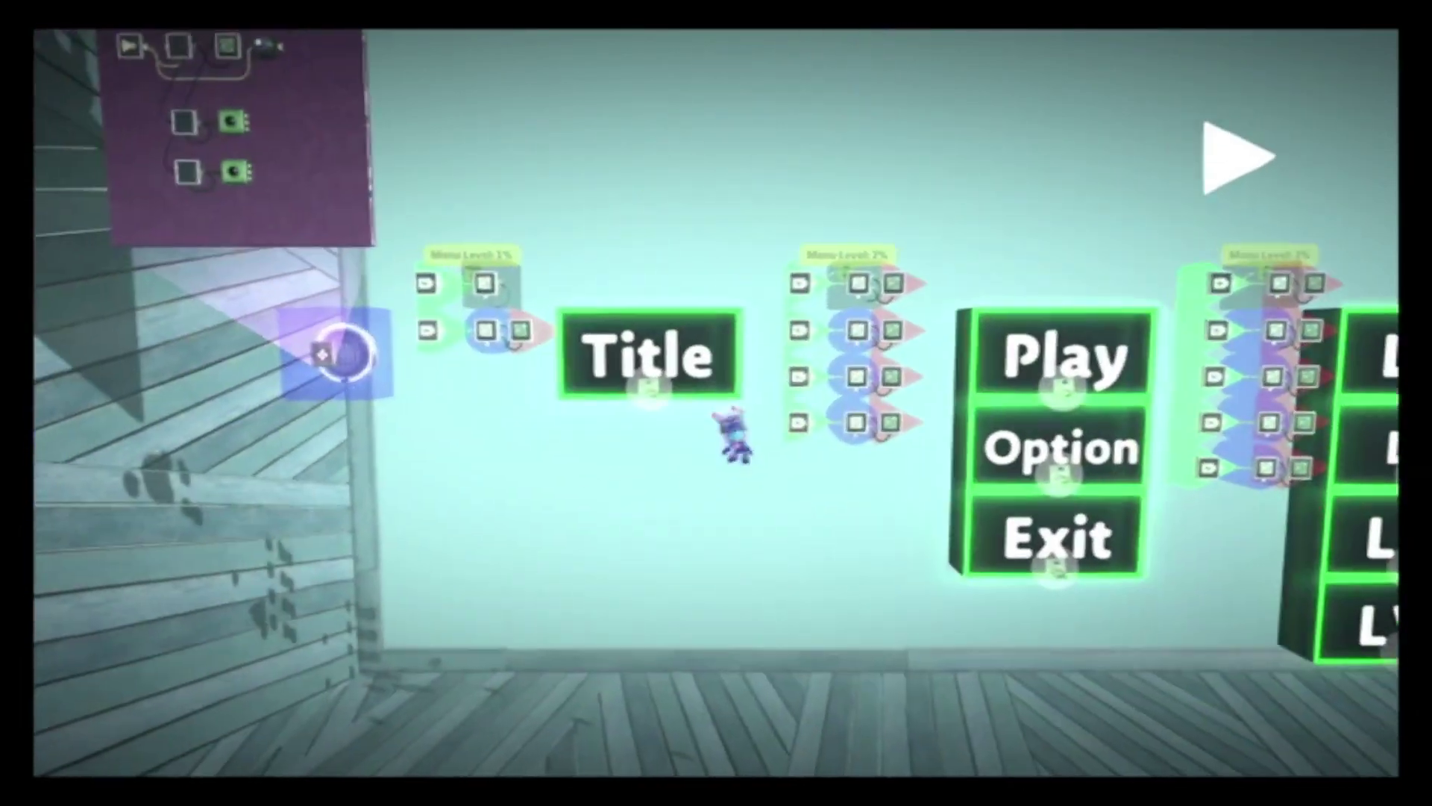
# Step: Wire the Menu Level 1 option's red-tagged microchip to the Title panel's material input
pyautogui.scroll(5, 672, 414)
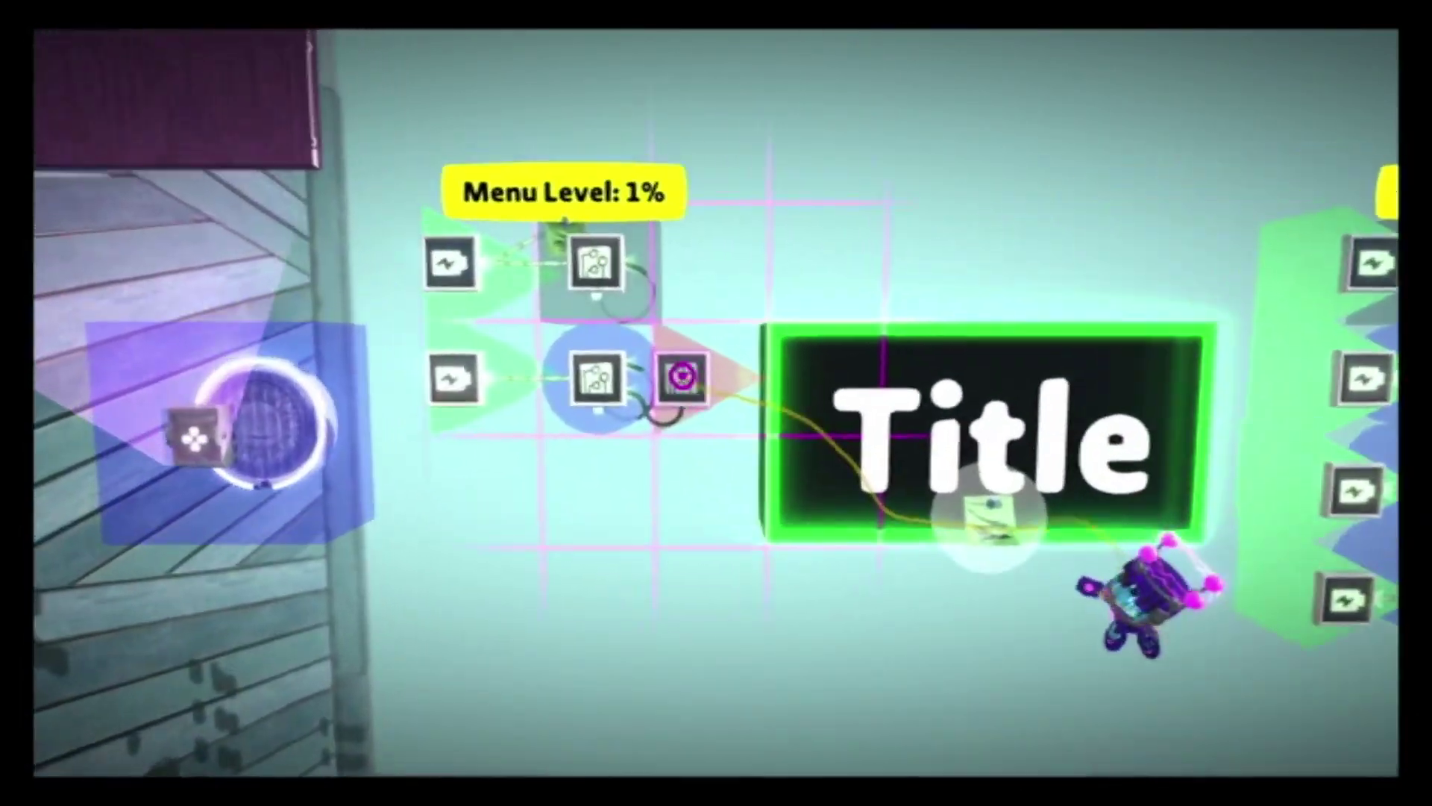
pyautogui.press('Delete')
pyautogui.scroll(-5, 682, 376)
pyautogui.click(703, 411)
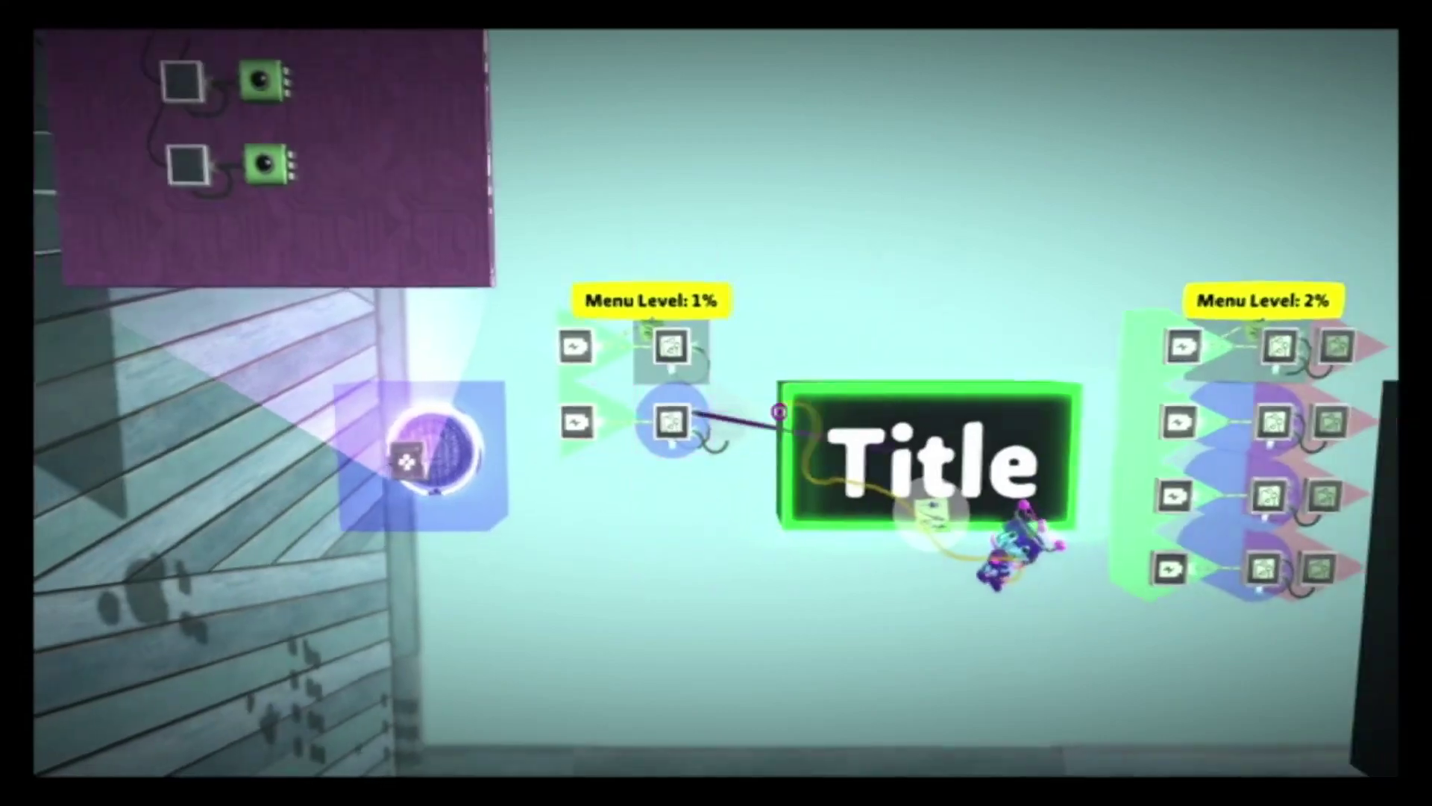
pyautogui.click(751, 411)
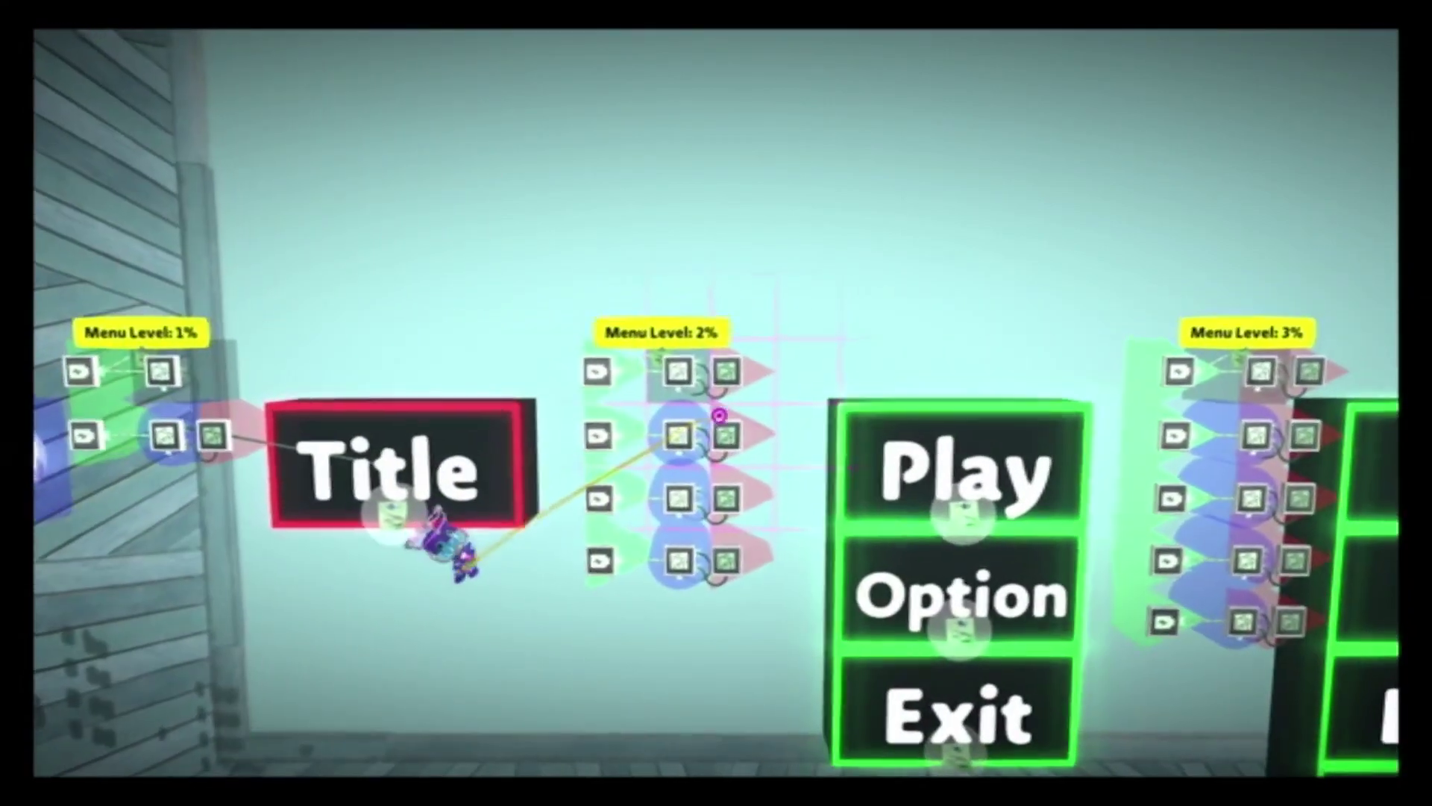
# Step: Wire the three Menu Level 2 option microchips to the Material Port inputs of the Play, Option and Exit panels
pyautogui.click(713, 407)
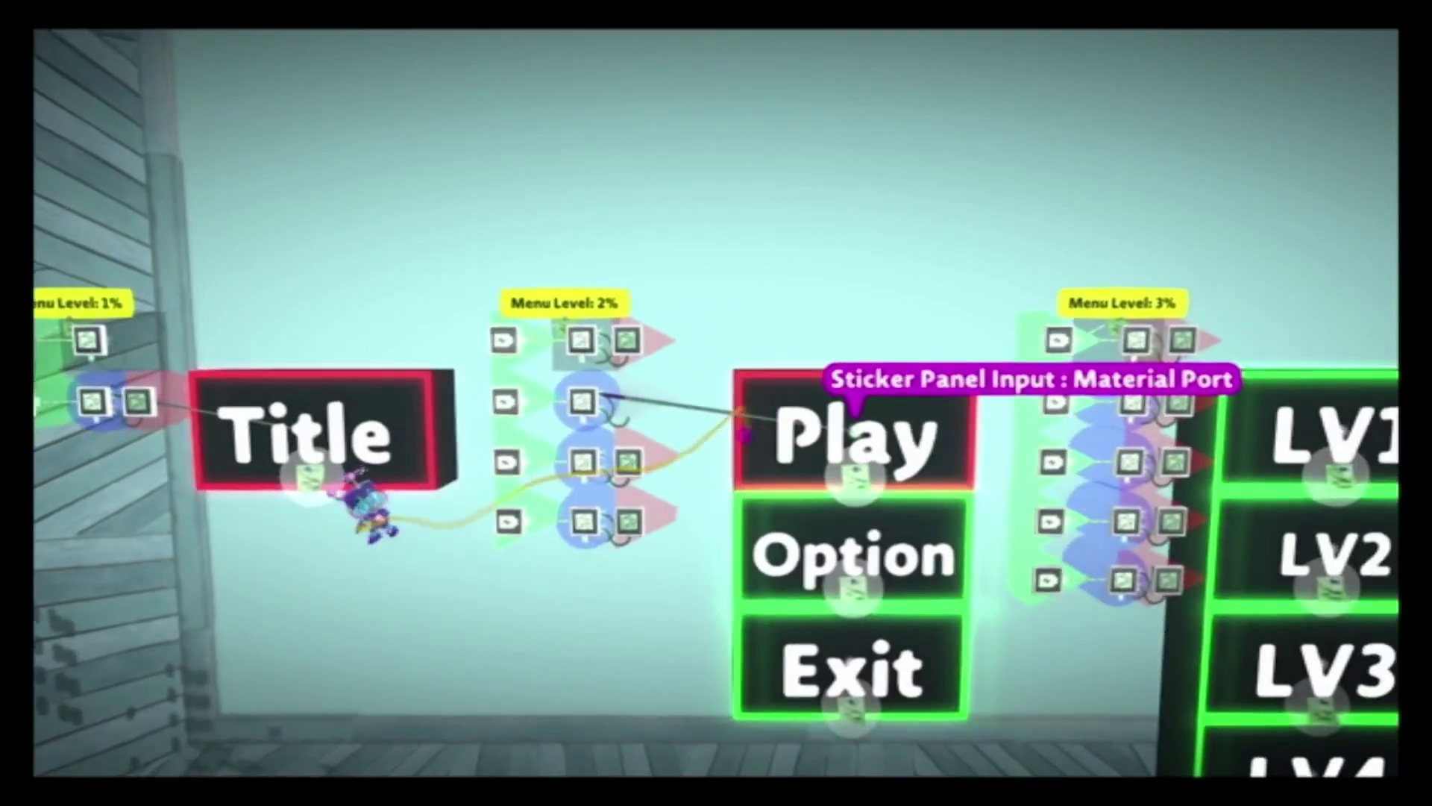
pyautogui.moveTo(744, 429); pyautogui.dragTo(631, 462)
pyautogui.click(874, 436)
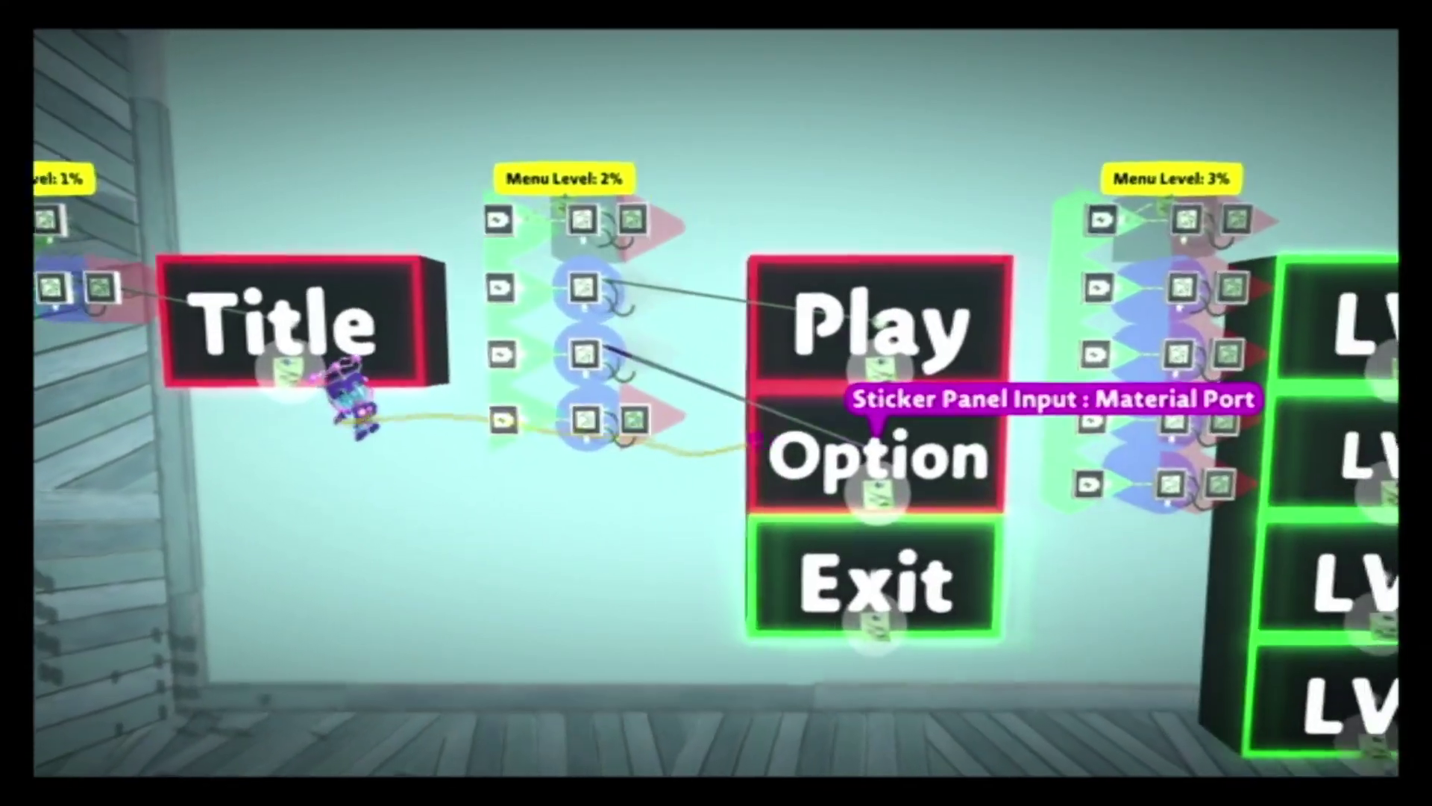
pyautogui.click(656, 392)
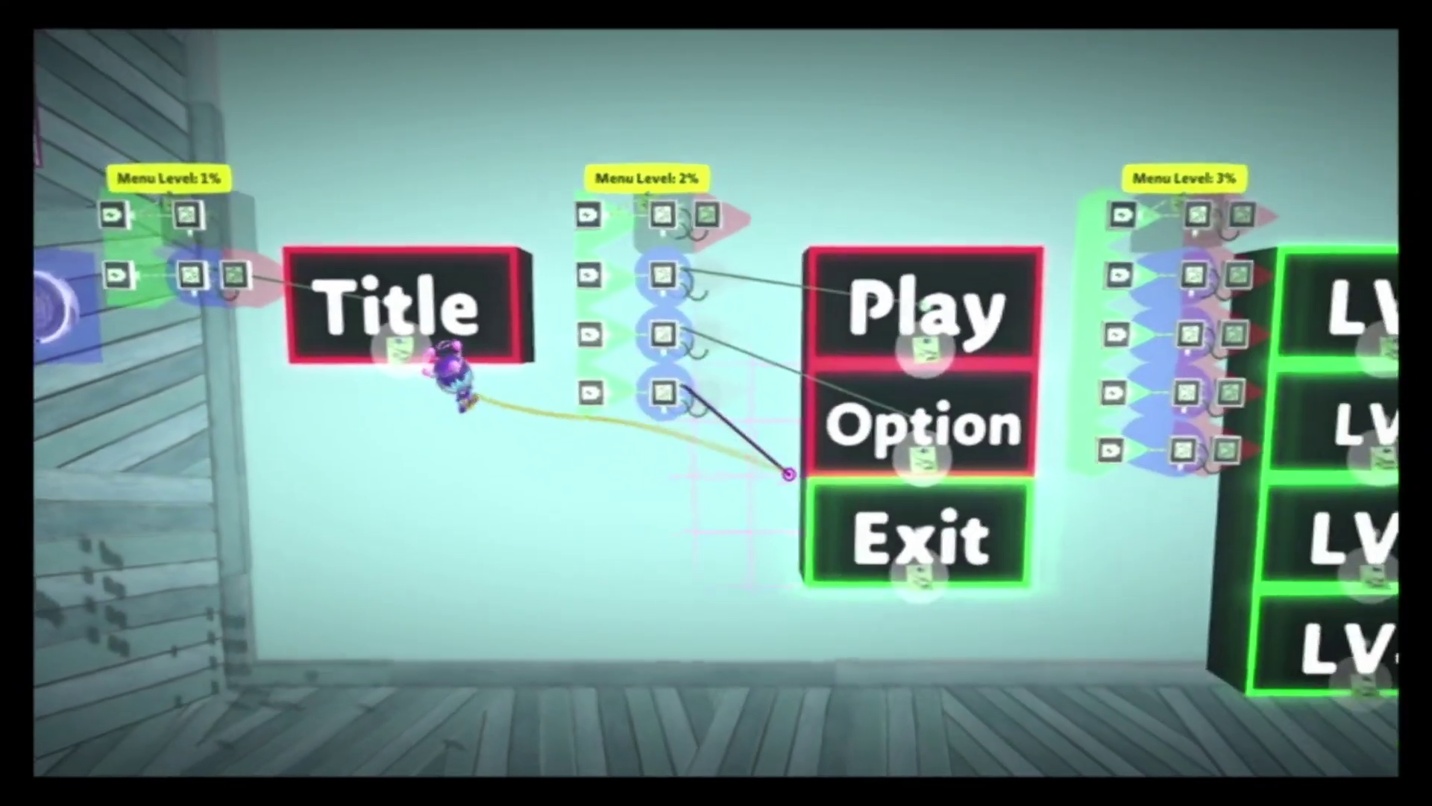
pyautogui.click(869, 518)
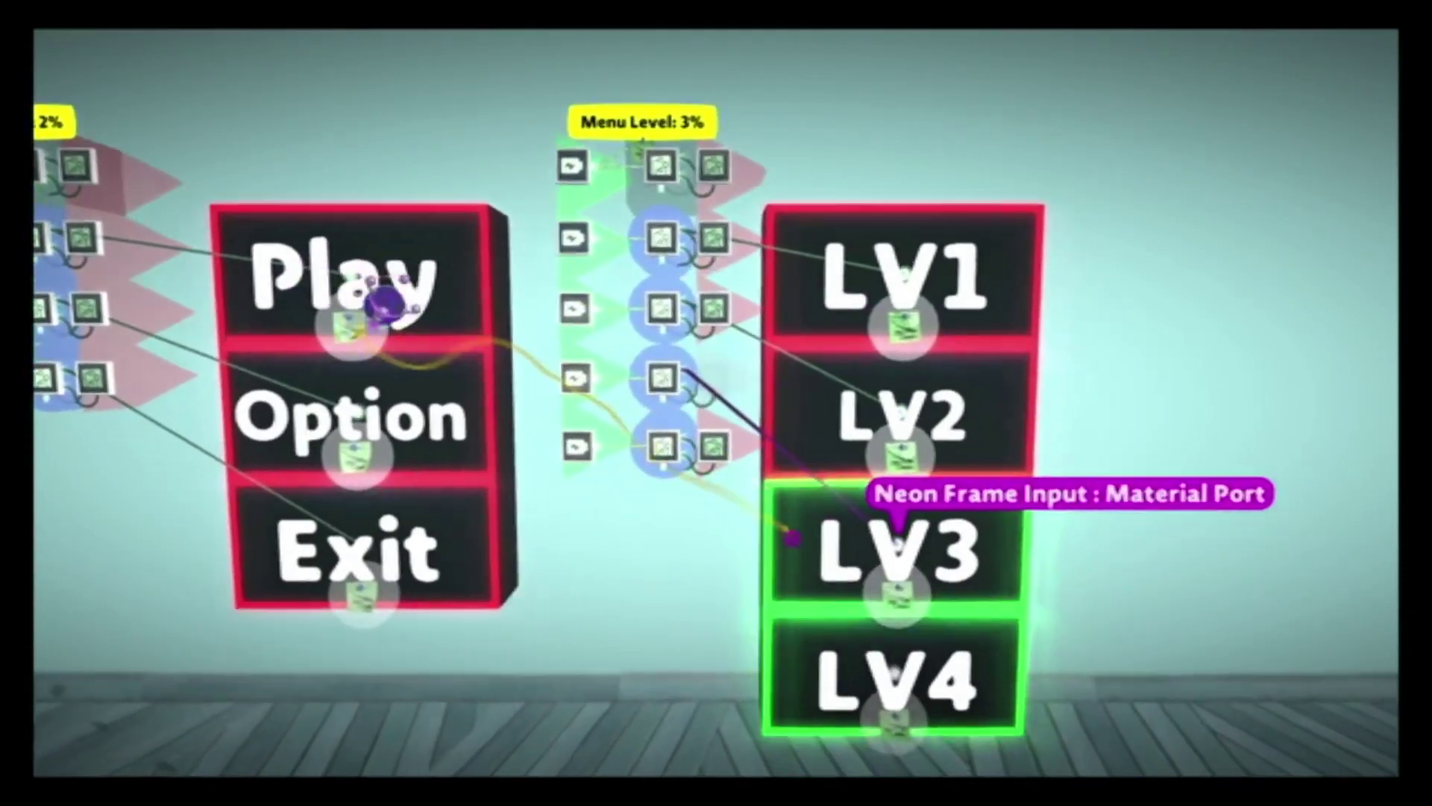
# Step: Wire the lower two Menu Level 3 option microchips to the Material Port inputs of the LV3 and LV4 panels
pyautogui.click(793, 537)
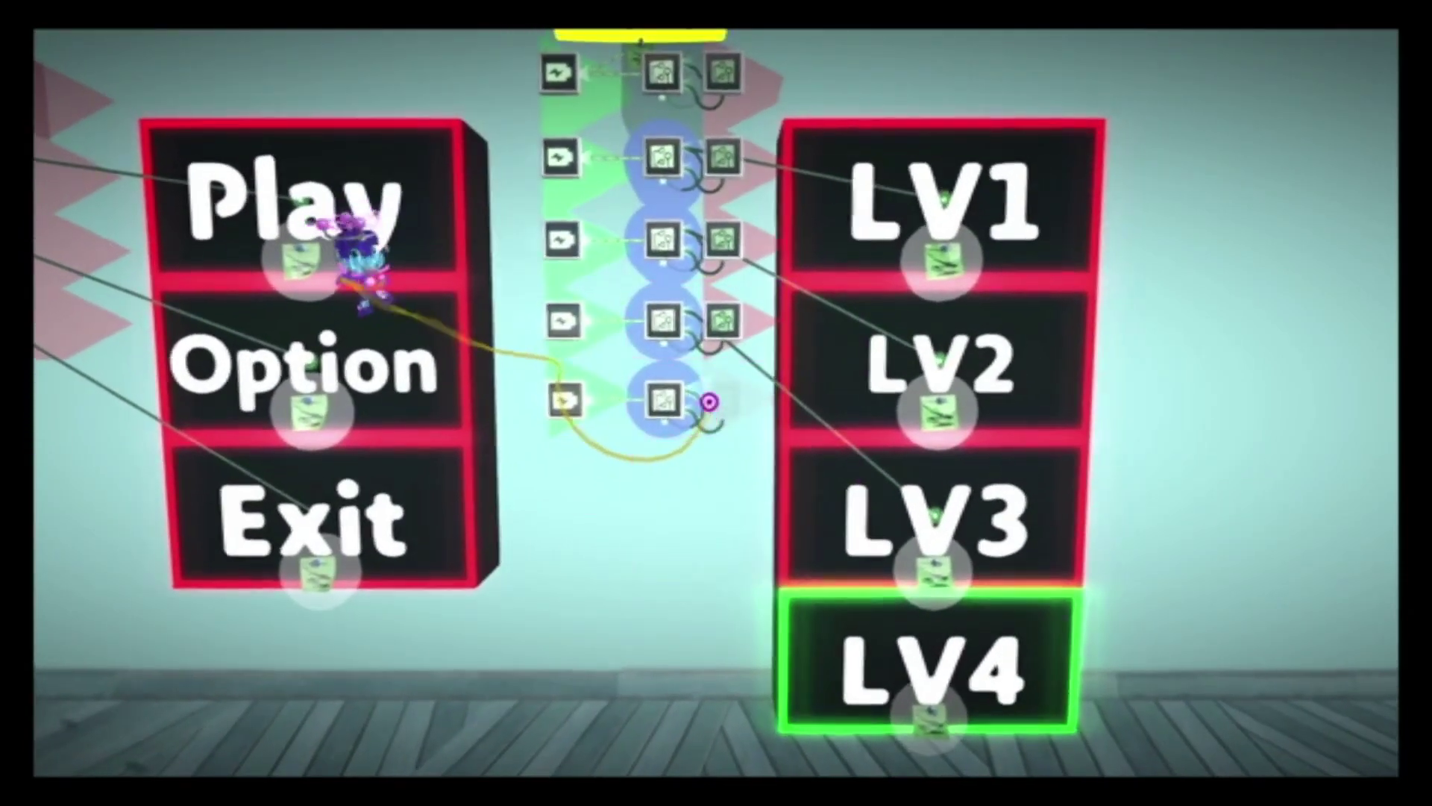
pyautogui.click(723, 410)
pyautogui.click(856, 540)
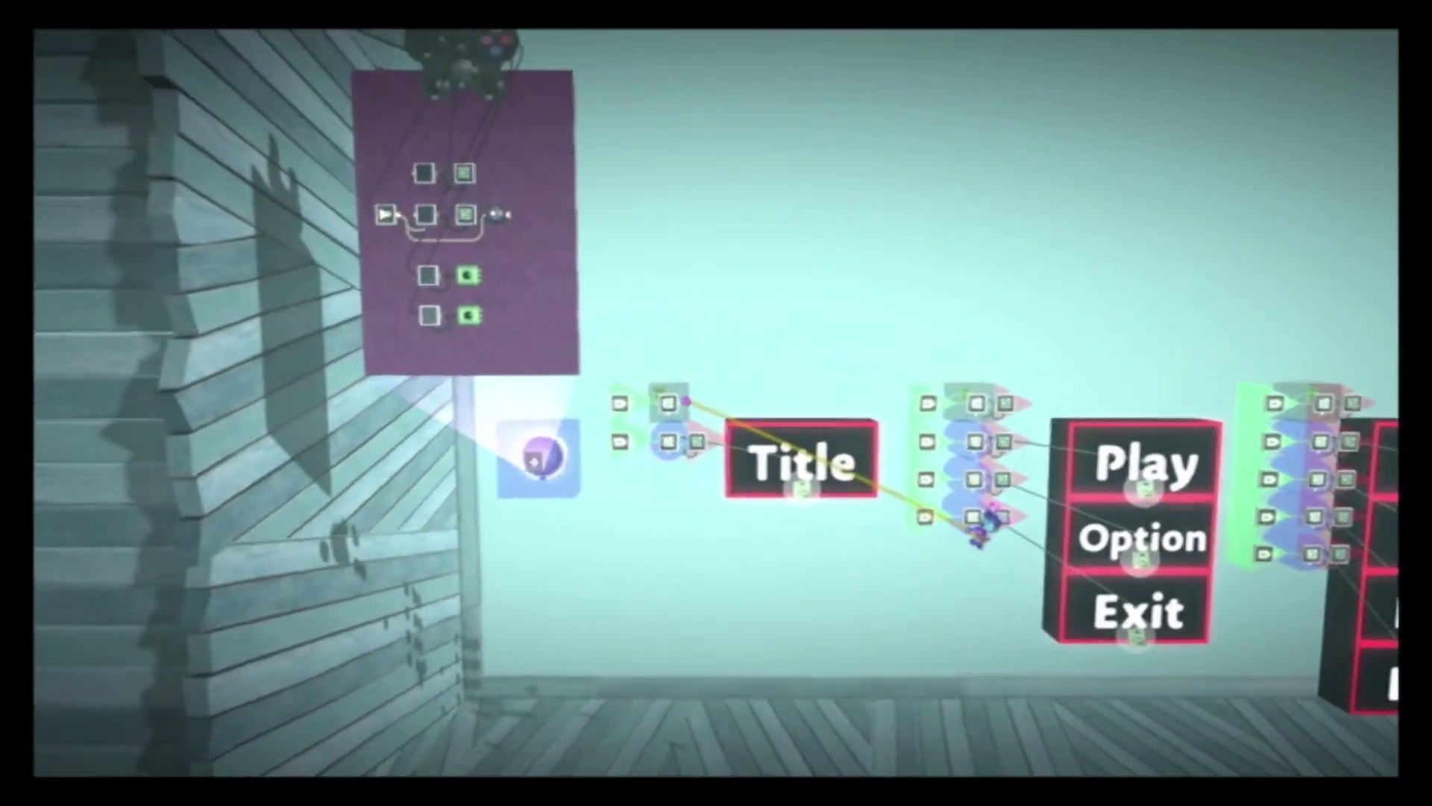
# Step: Open the Menu Level 1 microchip above the Title panel and frame its Movie Camera shot on that panel
pyautogui.click(685, 401)
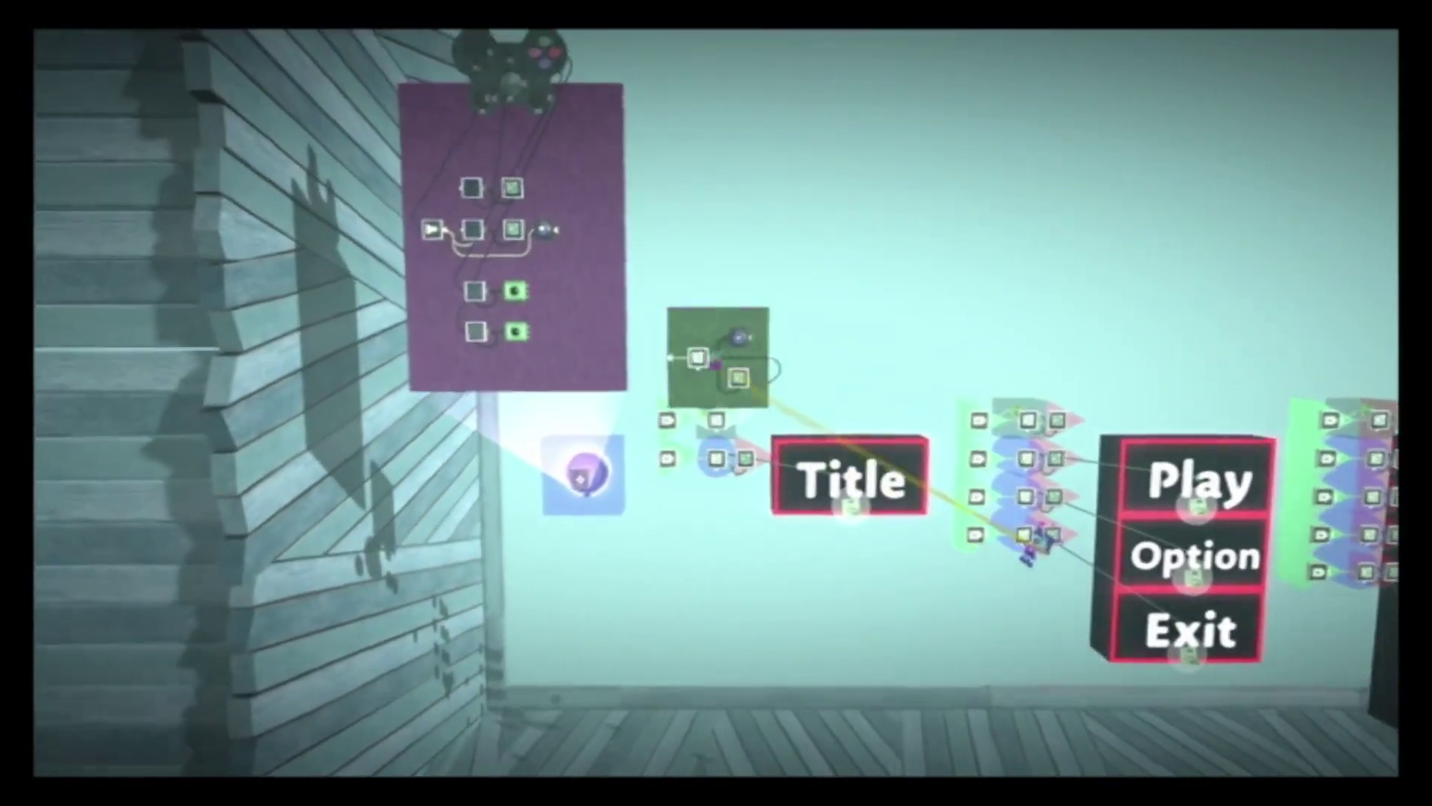
pyautogui.click(731, 401)
pyautogui.press('Left')
pyautogui.press('Return')
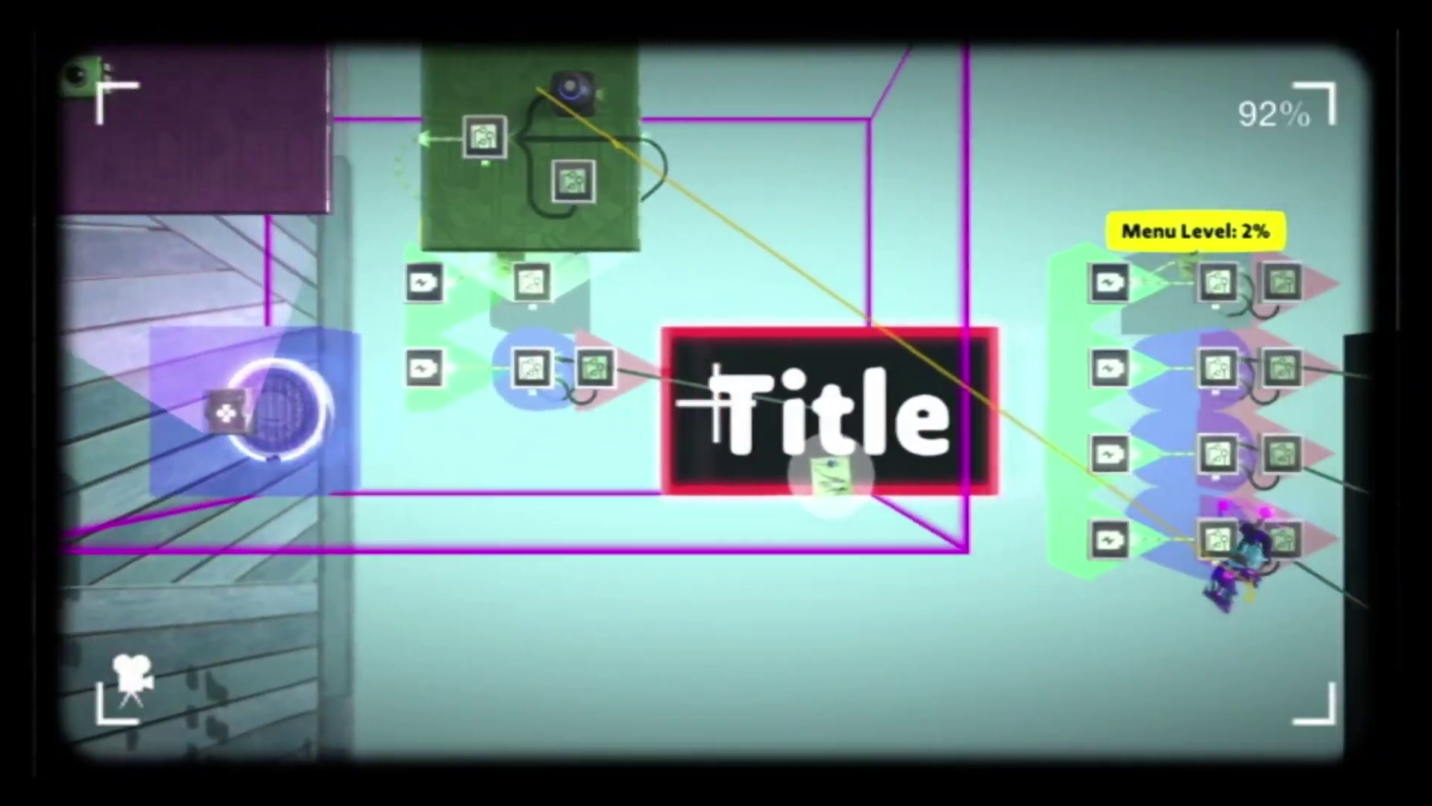
pyautogui.press('Return')
pyautogui.press('Escape')
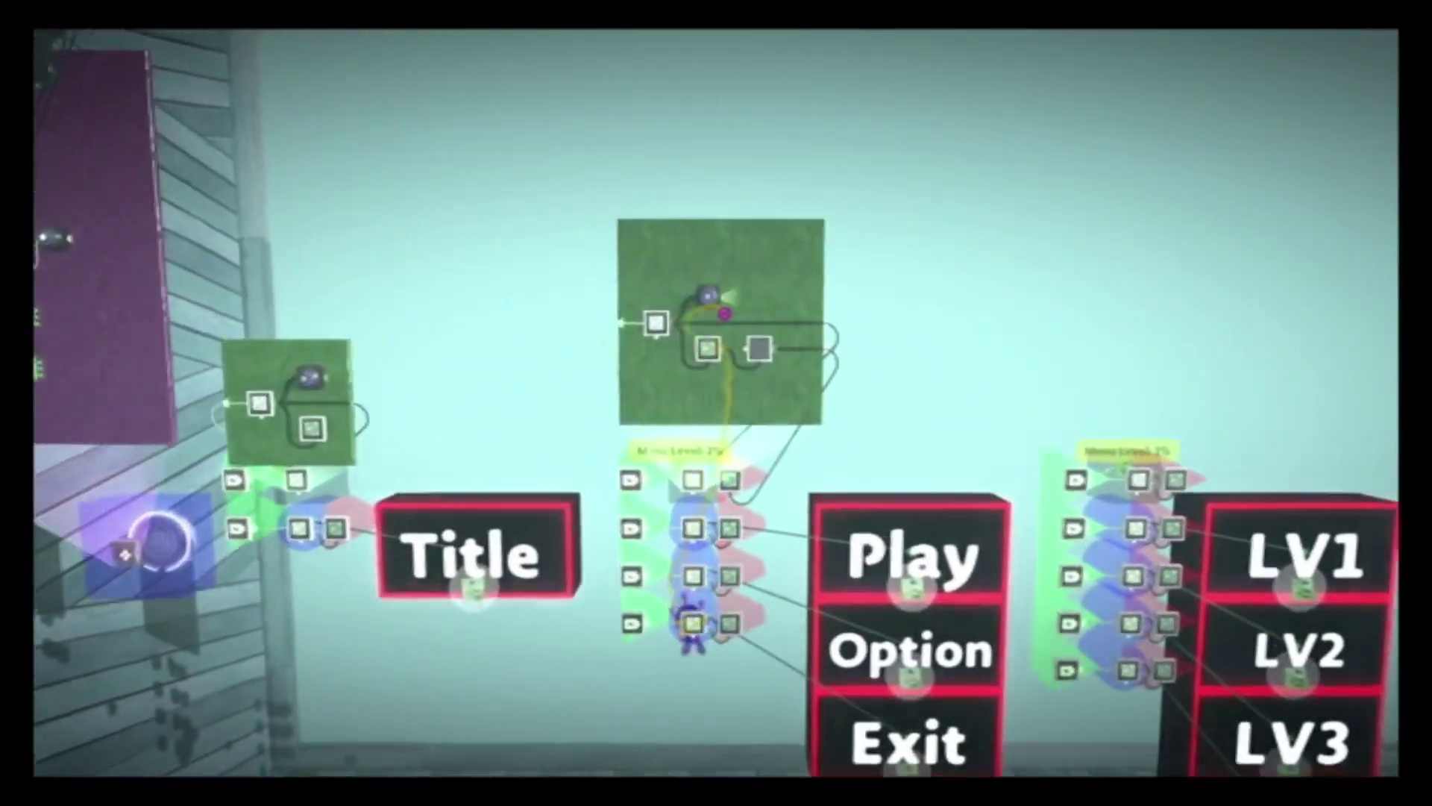
# Step: Frame the Movie Camera shots in the Menu Level 2 and Menu Level 3 microchips on the Play/Option/Exit and LV1–LV4 panels
pyautogui.click(714, 301)
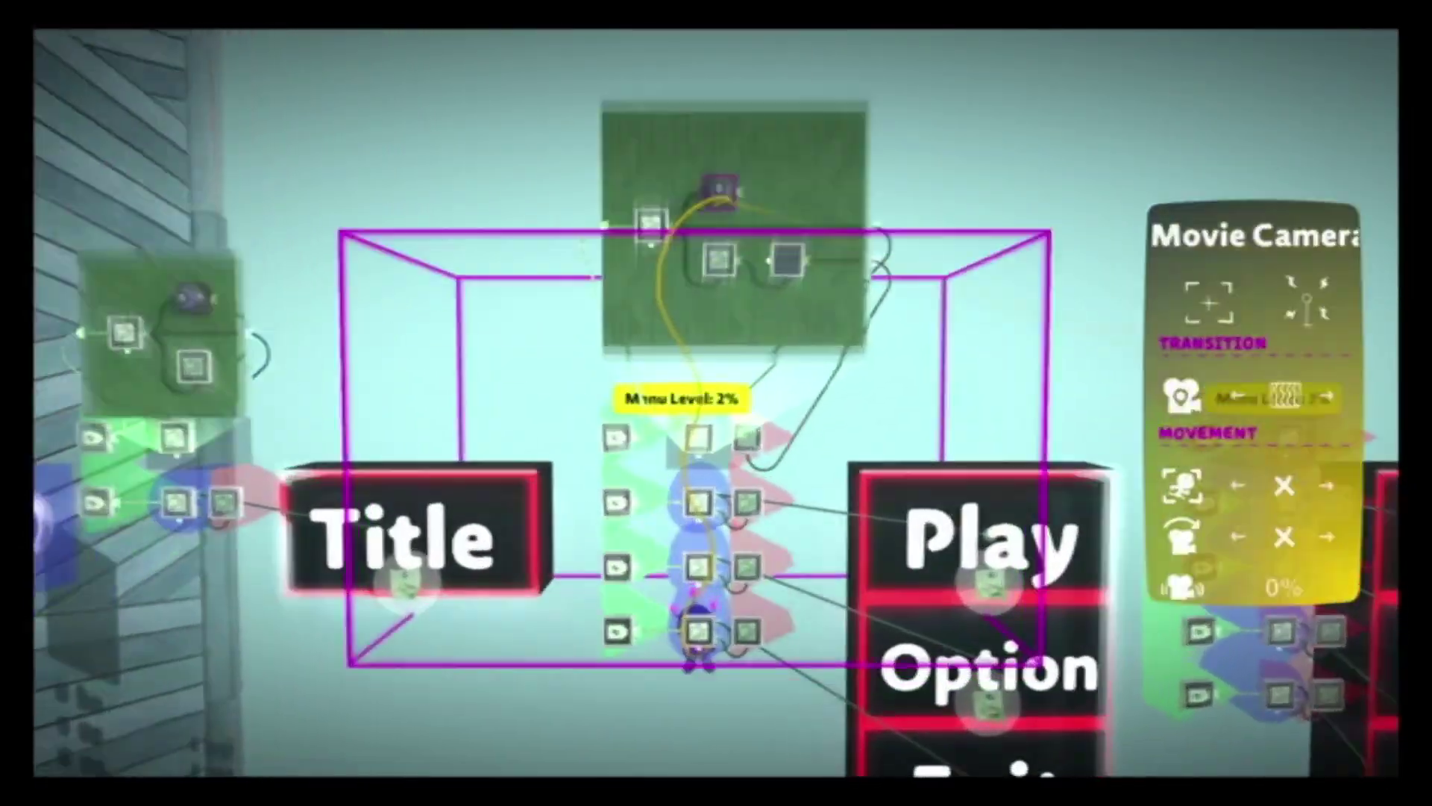
pyautogui.press('Return')
pyautogui.press('Return')
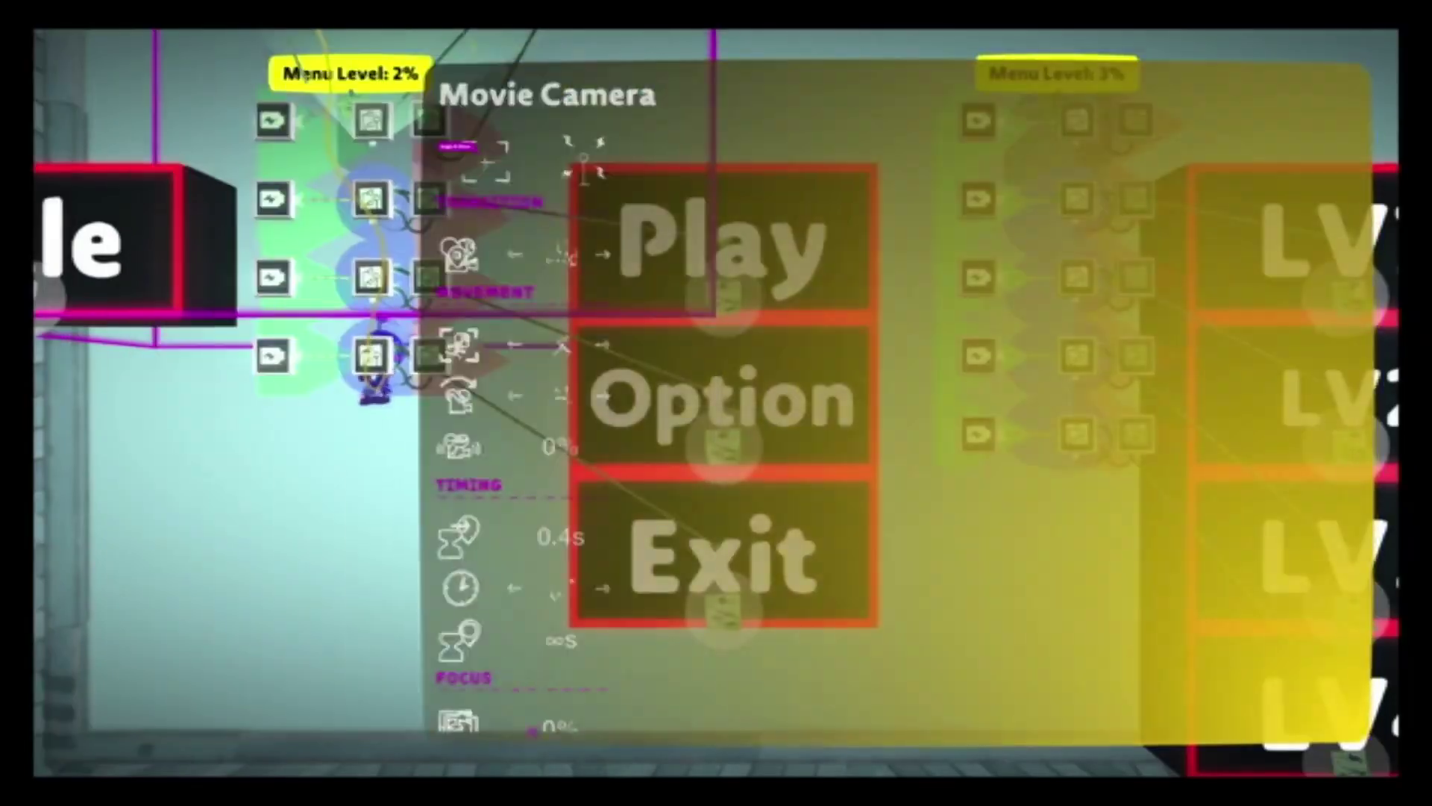
pyautogui.press('Escape')
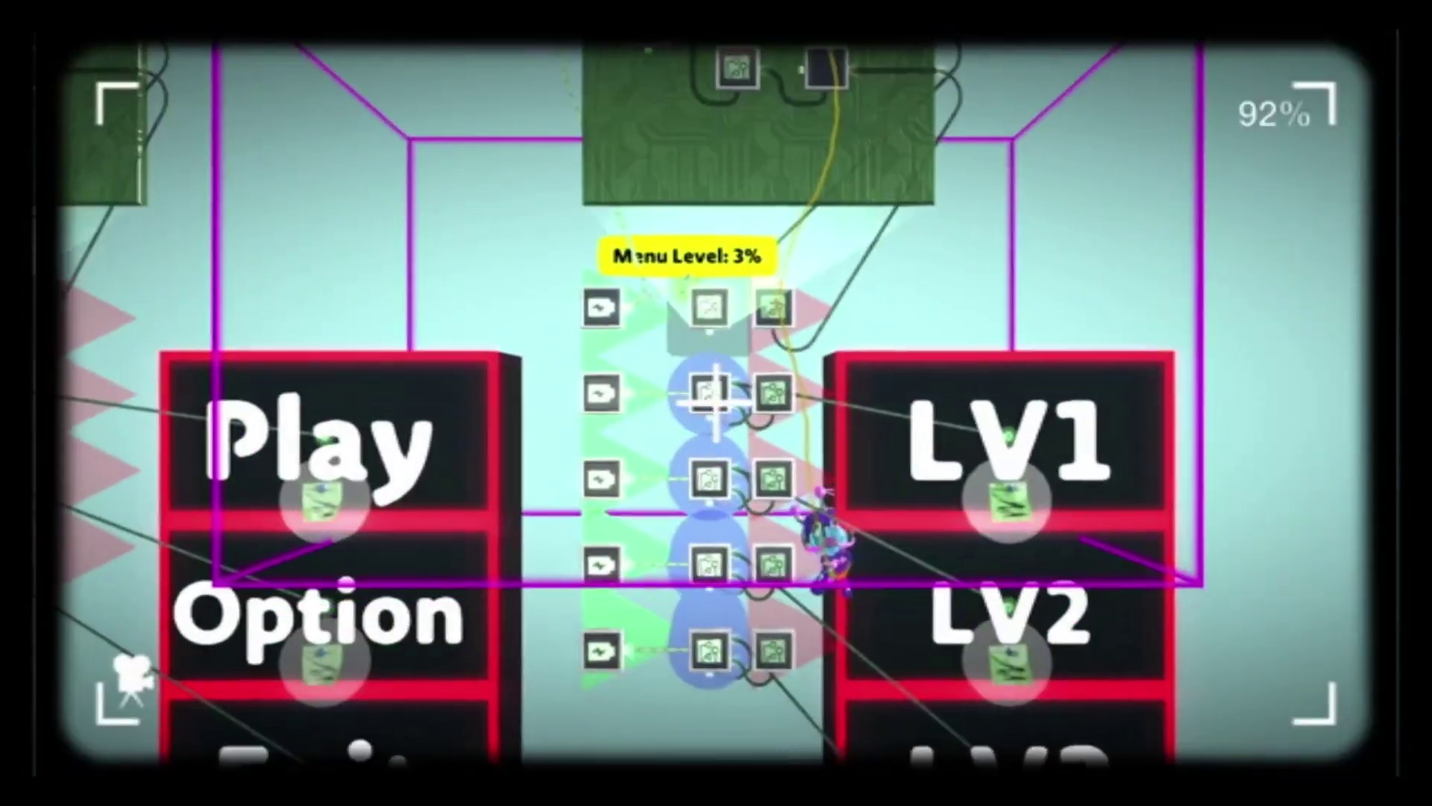
pyautogui.press('Return')
pyautogui.press('Escape')
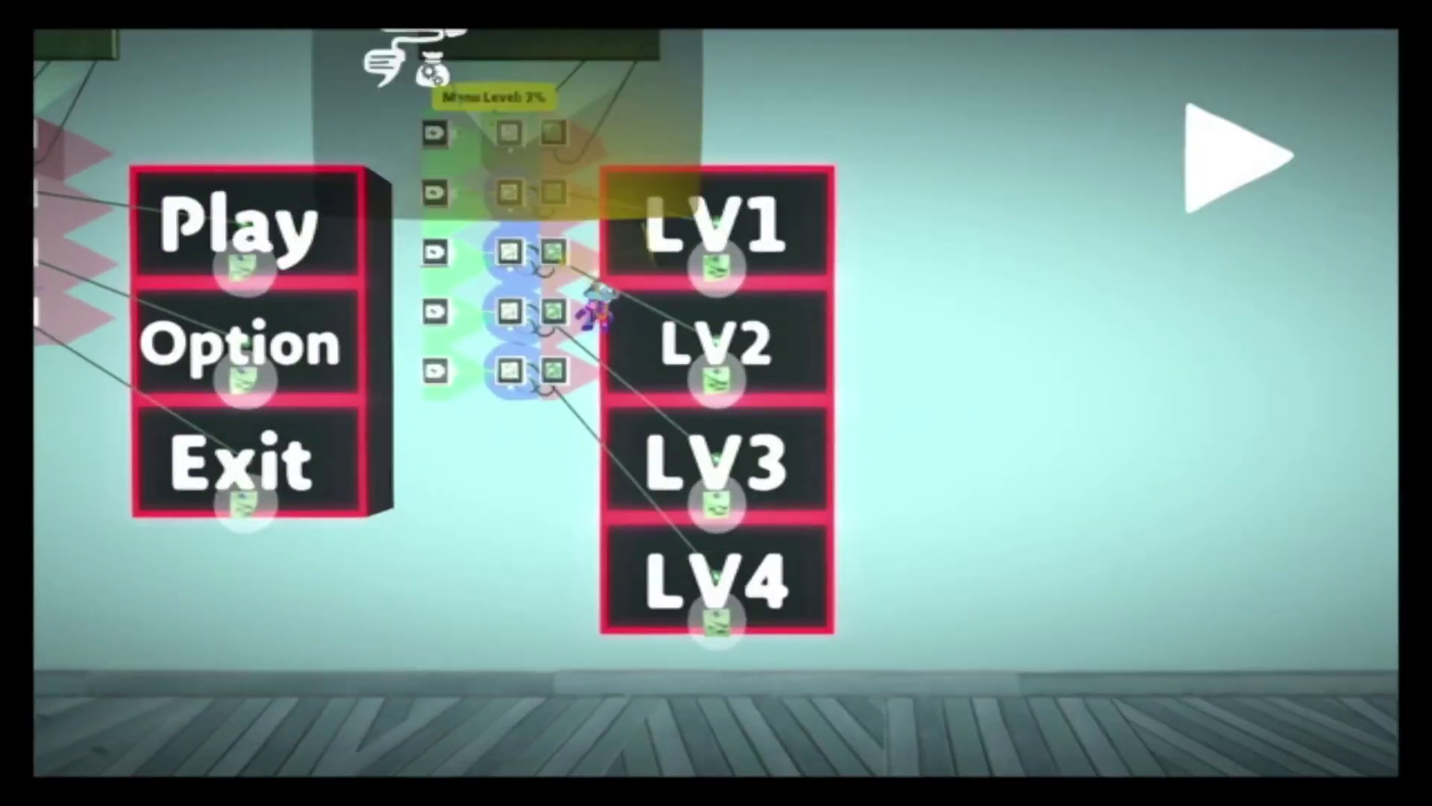
# Step: Resume play and enter the Controllinator beside the Title panel to test the menu
pyautogui.press('Escape')
pyautogui.press('Return')
pyautogui.press('Left')
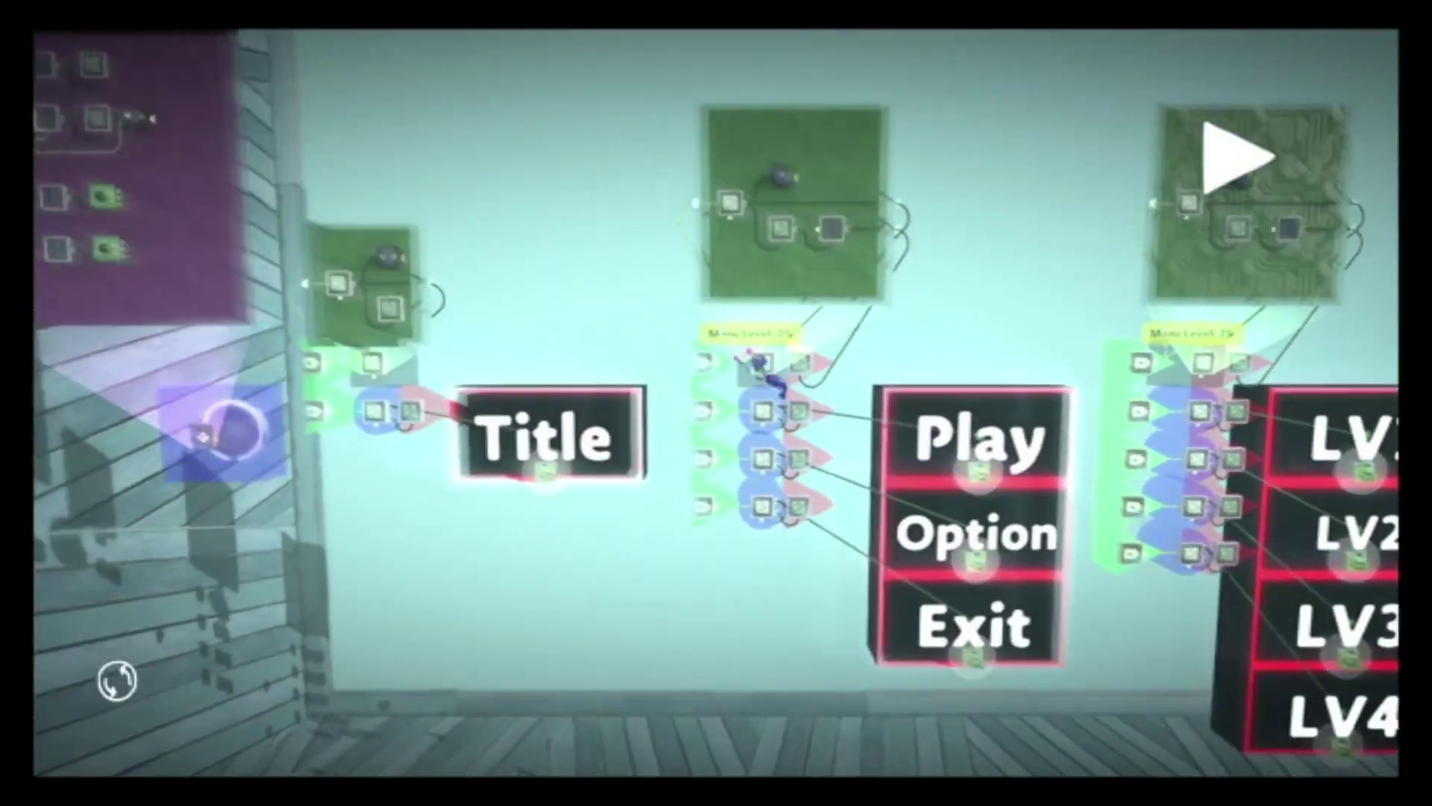
pyautogui.press('Up')
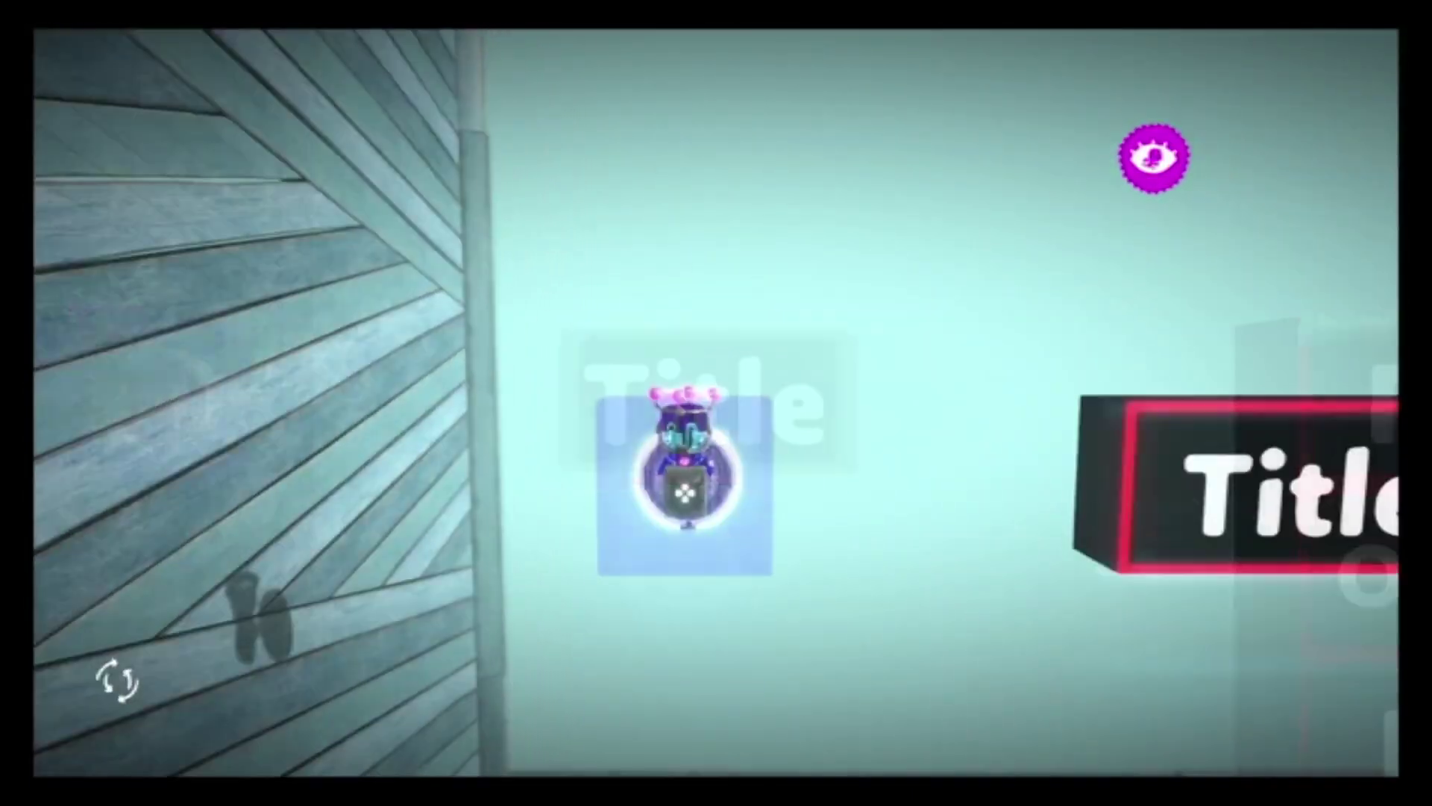